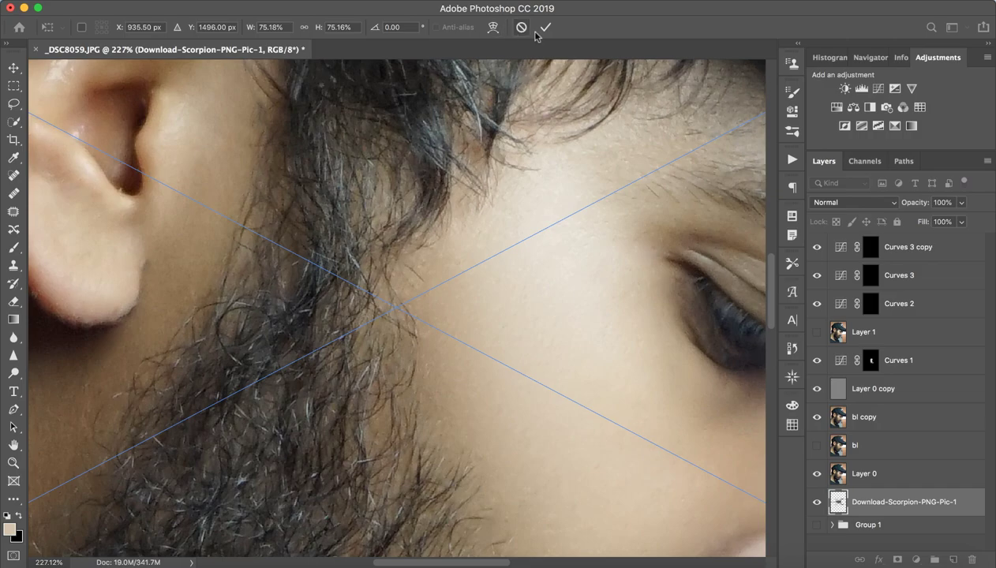
# - Commit the placed scorpion image and move its layer directly above Layer 1 in the layer stack
pyautogui.press('z')
pyautogui.moveTo(601, 211); pyautogui.dragTo(508, 212)
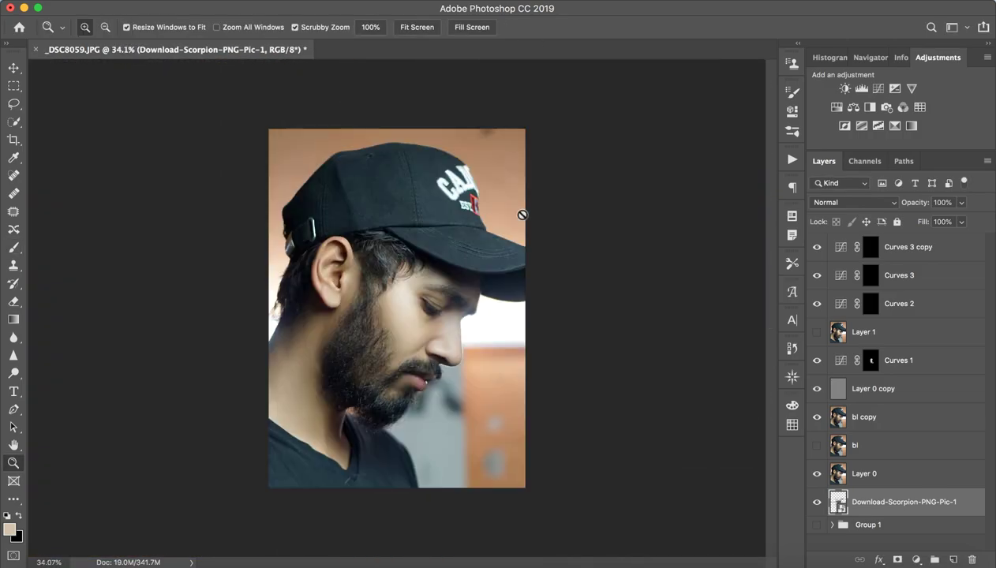
pyautogui.press('b')
pyautogui.moveTo(876, 501)
pyautogui.mouseDown()
pyautogui.moveTo(882, 364)
pyautogui.moveTo(872, 319)
pyautogui.mouseUp()
pyautogui.press('v')
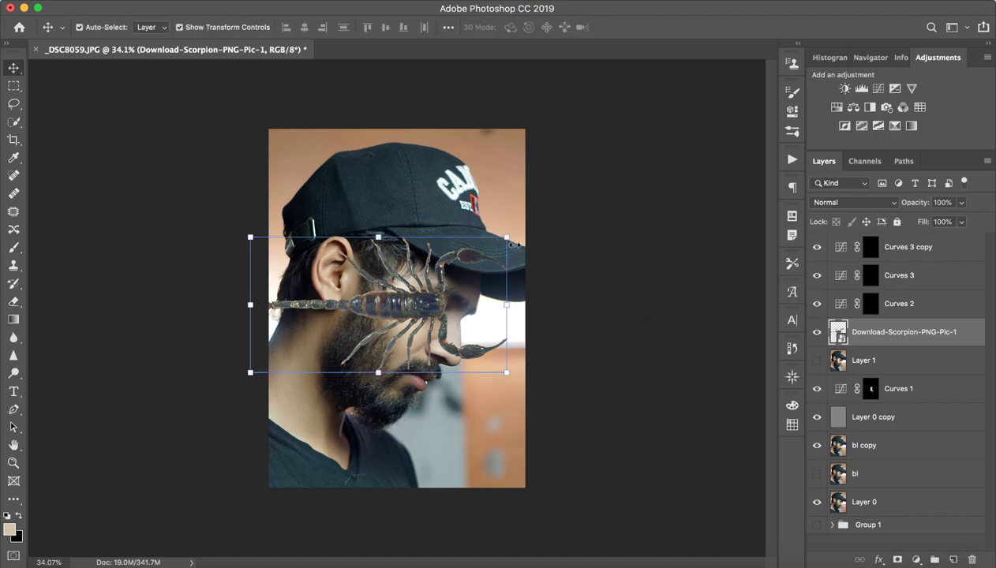
# - Scale the scorpion to 25.21% and rotate it to -54.45° on the man's cheek below the eye
pyautogui.moveTo(506, 237); pyautogui.dragTo(436, 300)
pyautogui.moveTo(383, 342); pyautogui.dragTo(404, 319)
pyautogui.moveTo(440, 291); pyautogui.dragTo(510, 319)
pyautogui.click(545, 27)
# - Shift the scorpion slightly across the cheek, away from the nose and toward the beard
pyautogui.press('z')
pyautogui.press('v')
pyautogui.moveTo(326, 371); pyautogui.dragTo(325, 361)
pyautogui.hotkey('ctrl', 't')
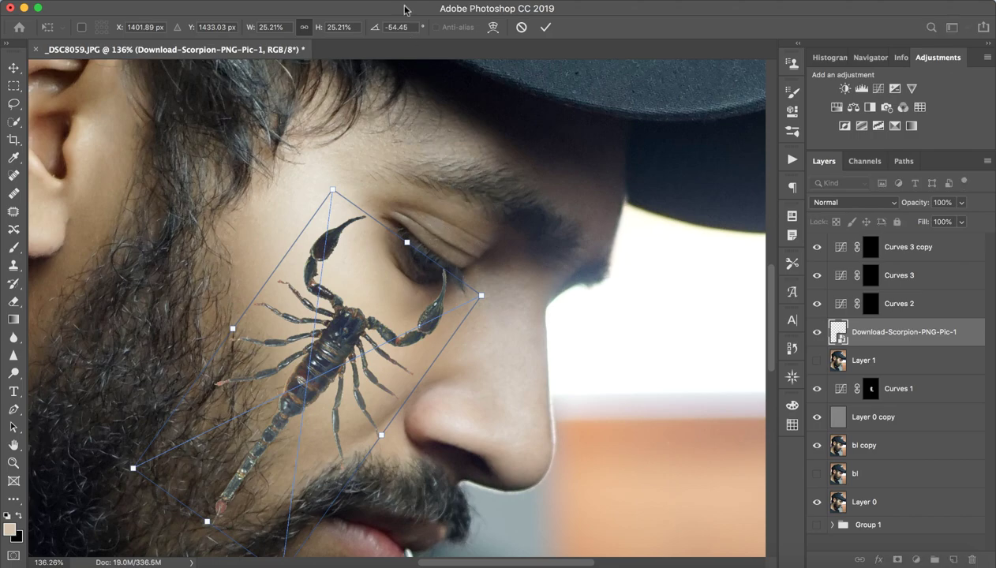
pyautogui.press('Return')
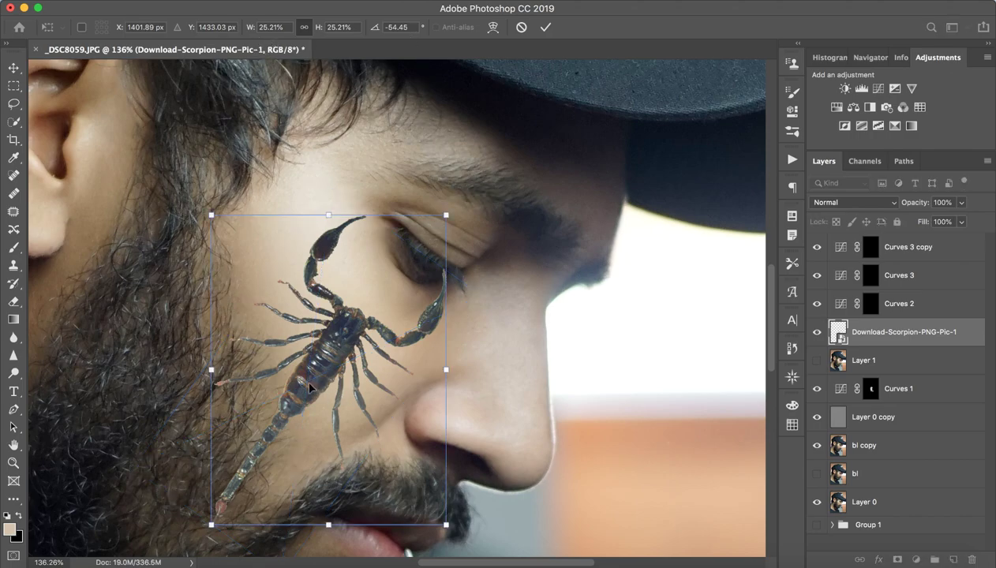
pyautogui.moveTo(332, 363)
pyautogui.mouseDown()
pyautogui.moveTo(339, 338)
pyautogui.moveTo(306, 367)
pyautogui.moveTo(319, 362)
pyautogui.mouseUp()
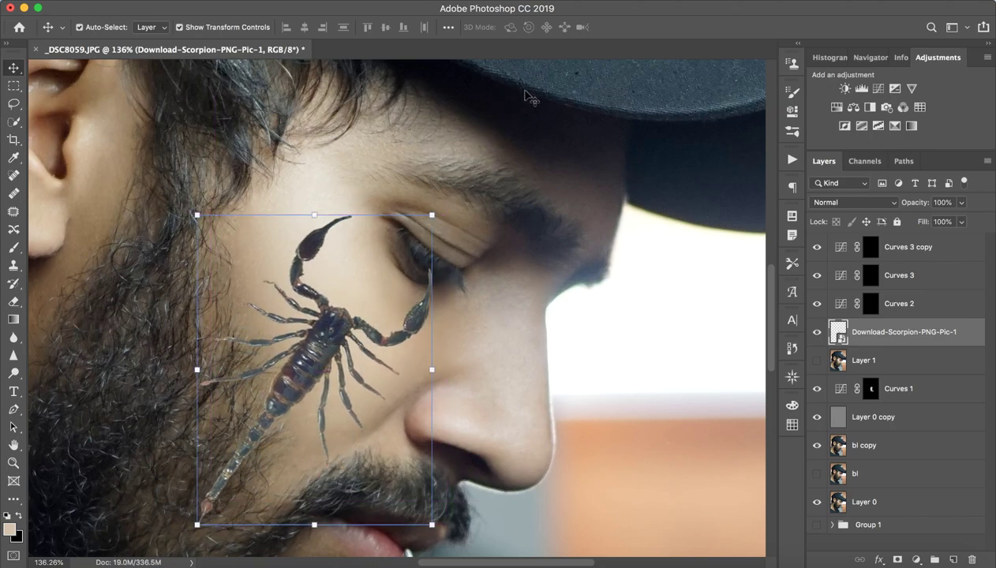
# - Lower the scorpion layer's opacity to 6% so it serves as a faint tracing guide
pyautogui.press('z')
pyautogui.moveTo(333, 264); pyautogui.dragTo(477, 277)
pyautogui.press('v')
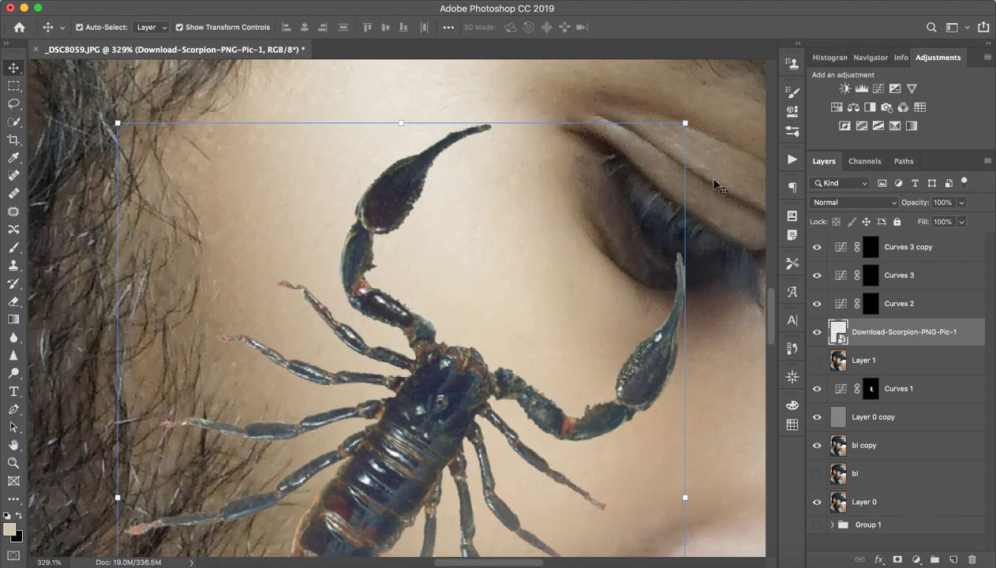
pyautogui.moveTo(915, 203)
pyautogui.mouseDown()
pyautogui.moveTo(899, 209)
pyautogui.moveTo(915, 207)
pyautogui.mouseUp()
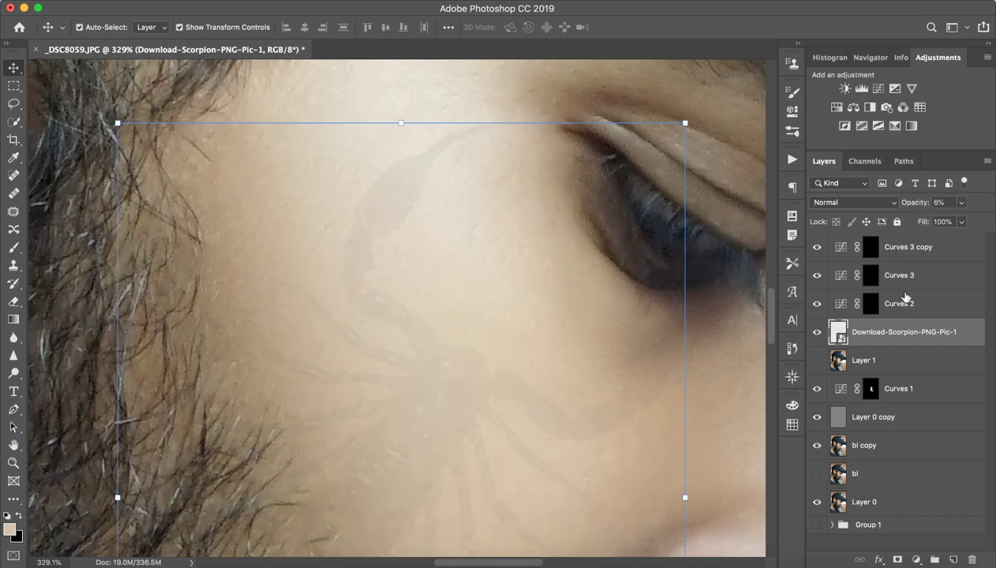
# - Check the Curves 2 layer's visibility and rename that layer as Dark
pyautogui.click(870, 305)
pyautogui.click(817, 305)
pyautogui.click(818, 305)
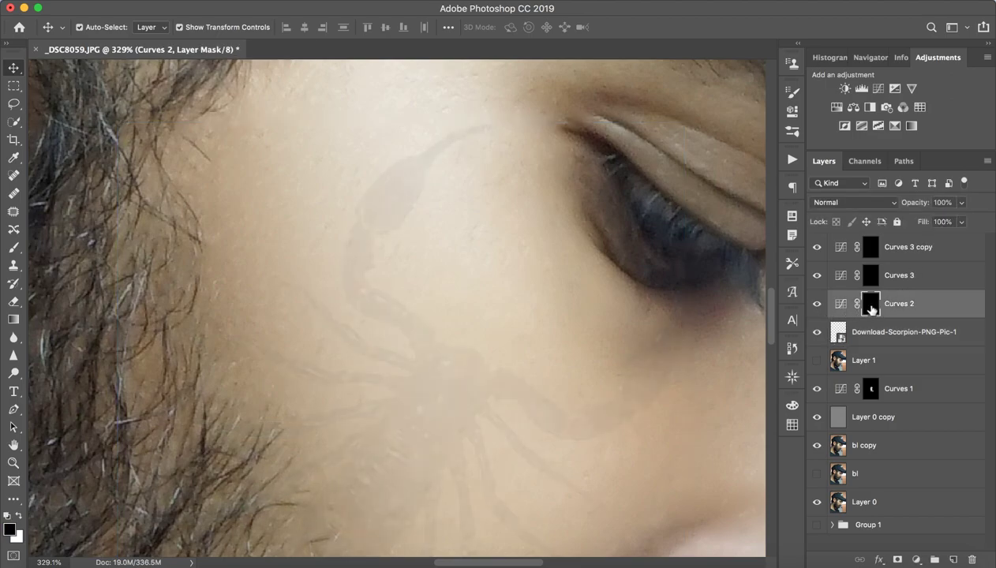
pyautogui.doubleClick(894, 304)
pyautogui.write('Dark')
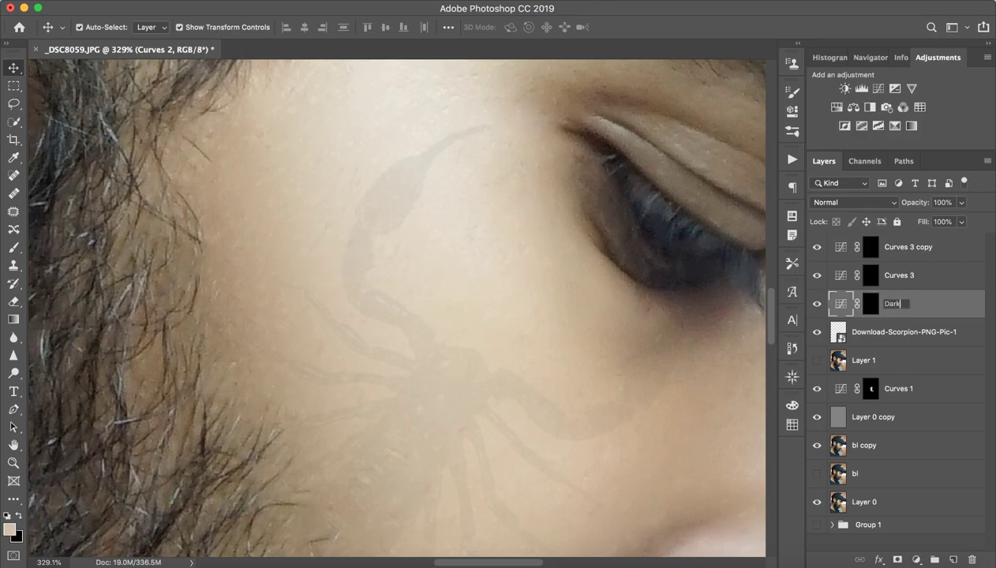
pyautogui.press('Return')
# - Rename the Curves 3 layer as Light and the Curves 3 copy layer as Mid
pyautogui.doubleClick(906, 276)
pyautogui.write('Light')
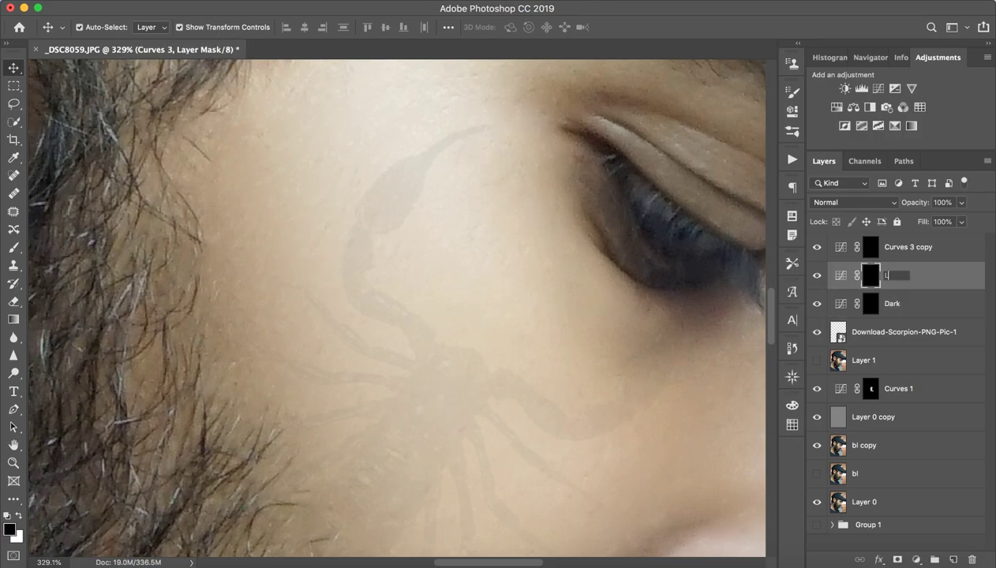
pyautogui.press('Return')
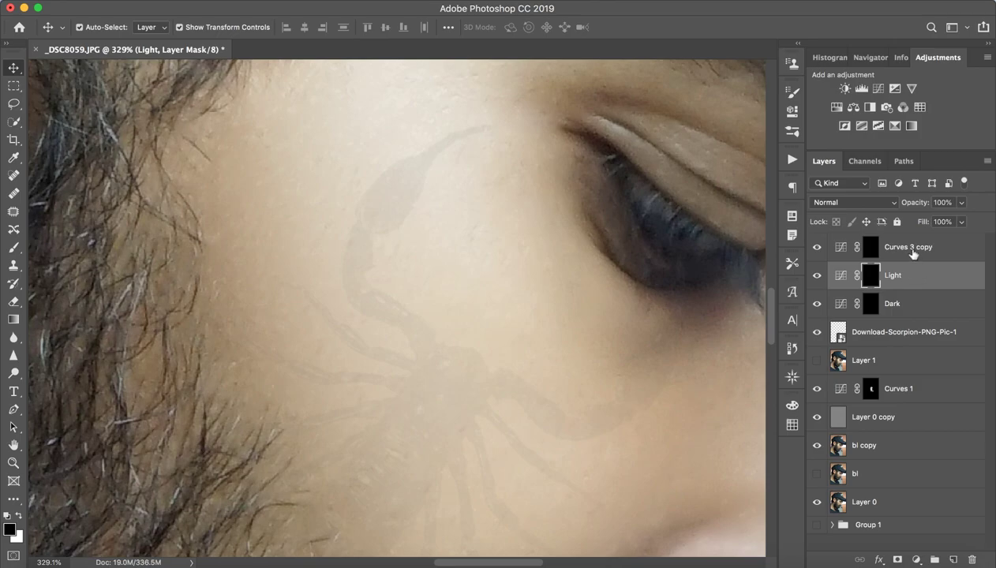
pyautogui.doubleClick(908, 247)
pyautogui.write('Mid')
pyautogui.press('Return')
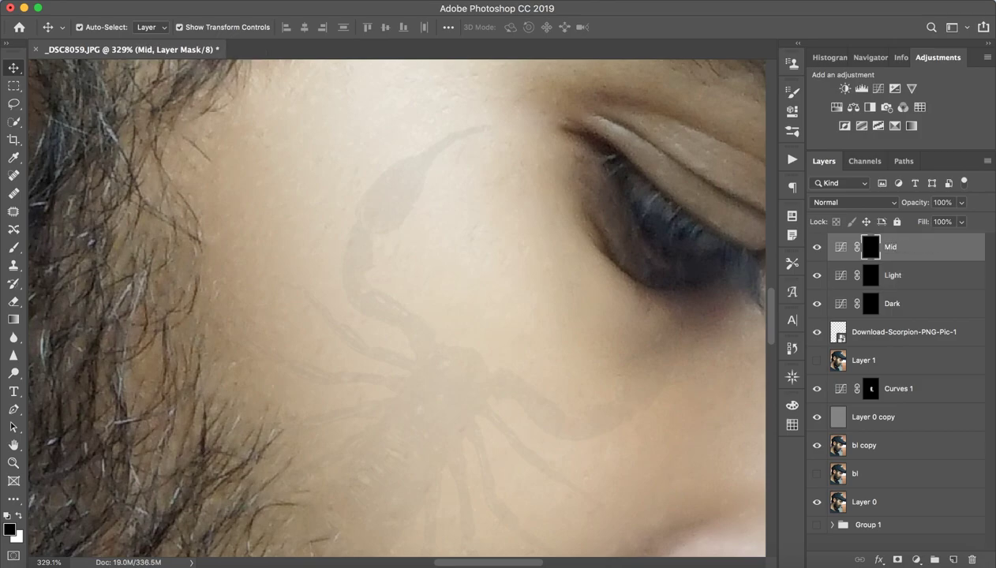
# - Brush white on the Dark layer's mask along the outer edge of the upper claw arm and the first beard-side leg
pyautogui.click(870, 303)
pyautogui.press('b')
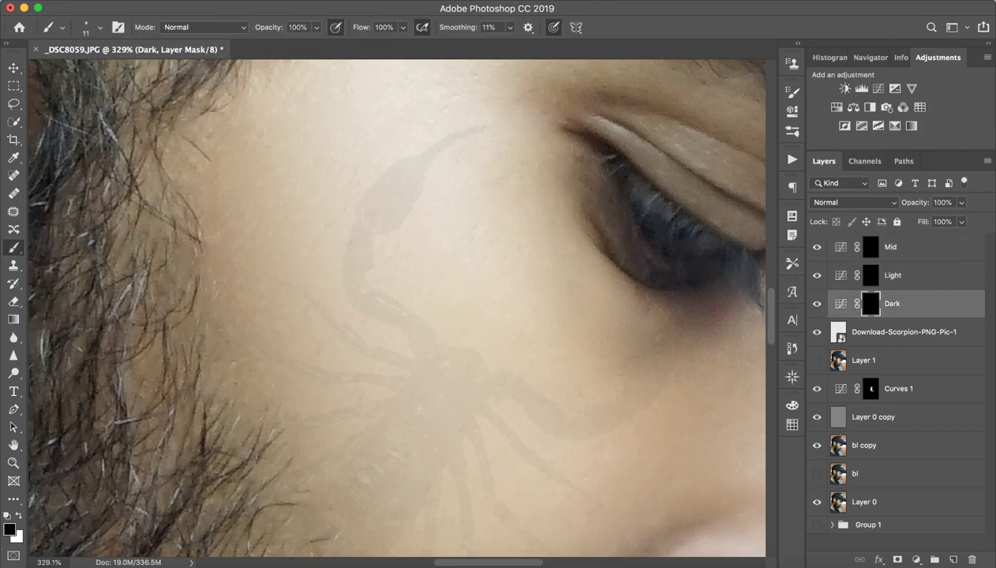
pyautogui.press('x')
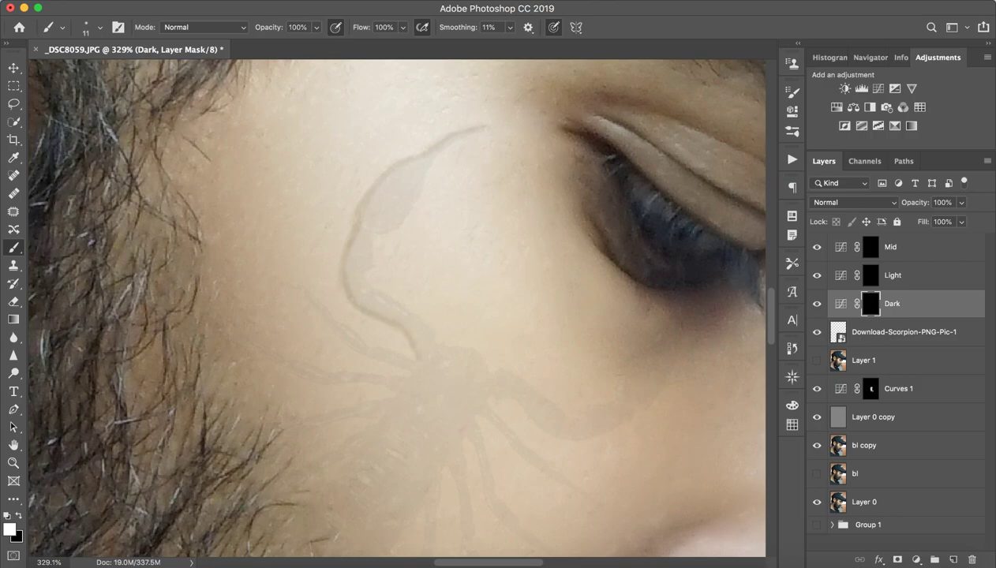
pyautogui.scroll(-3, 396, 307)
pyautogui.hscroll(-3, 396, 308)
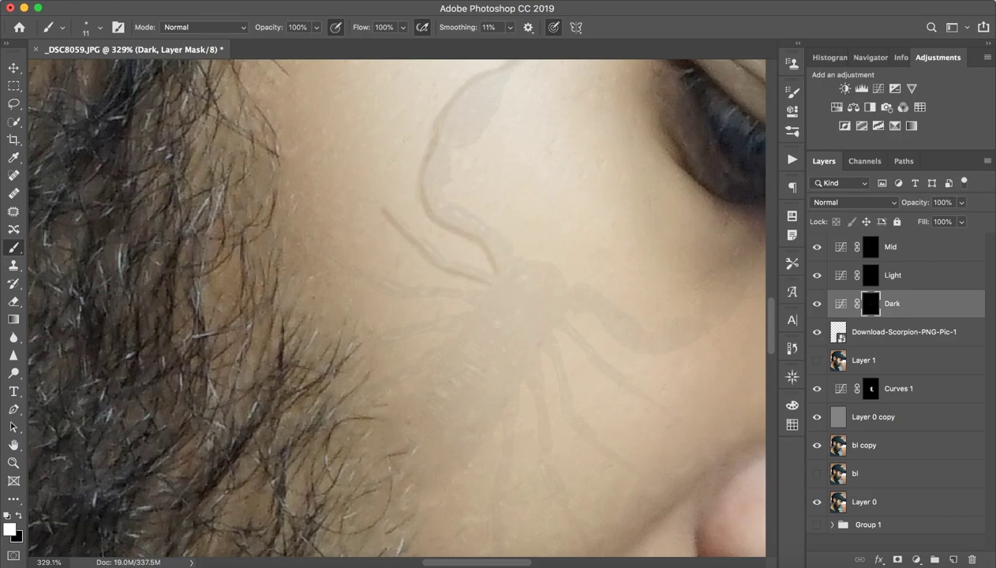
# - Trace both long edges of the scorpion's body on the Dark mask, redoing the beard-side stroke near the tail
pyautogui.scroll(-3, 396, 307)
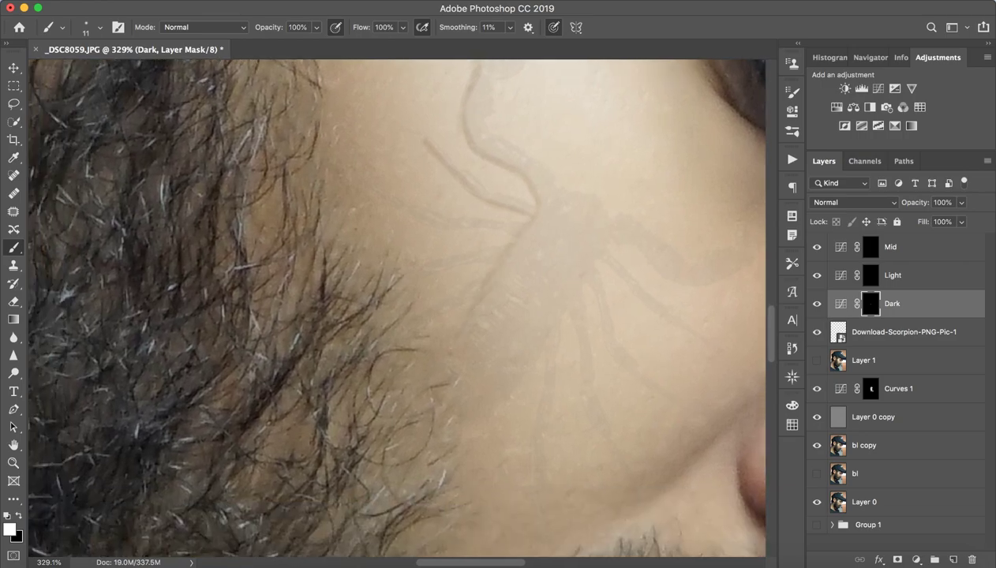
pyautogui.press('super+z')
pyautogui.moveTo(444, 344); pyautogui.dragTo(421, 385)
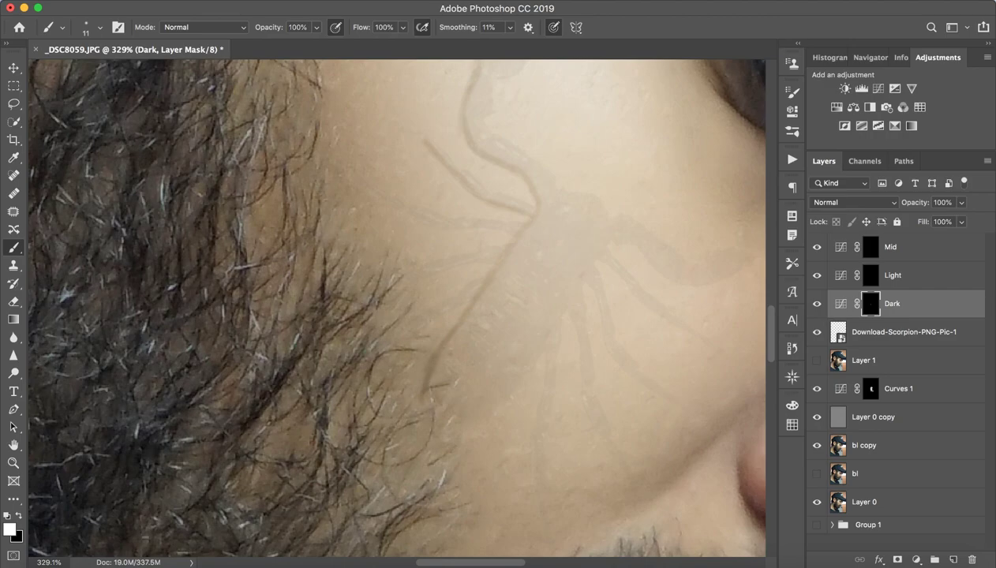
pyautogui.scroll(-3, 396, 308)
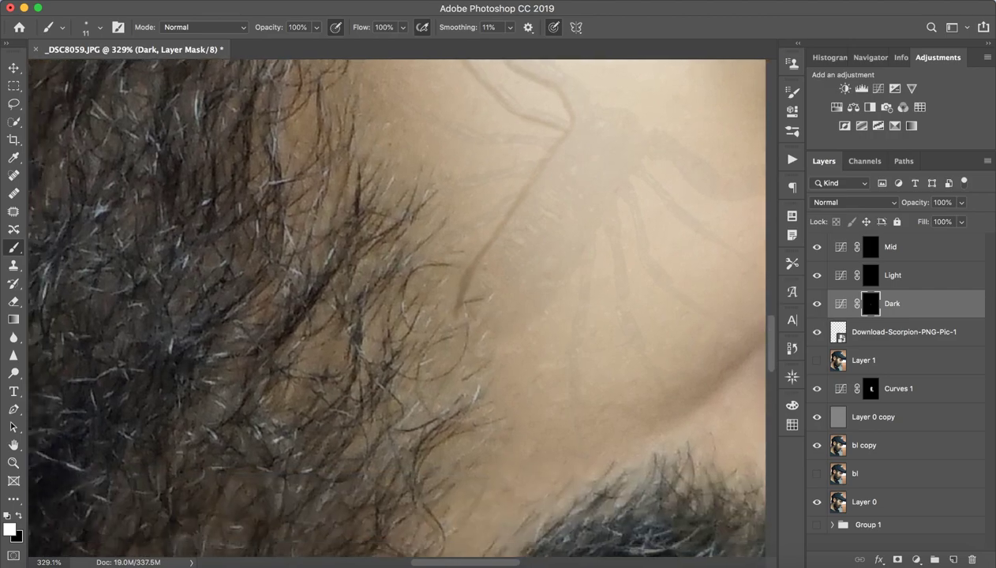
pyautogui.press('super+z')
pyautogui.moveTo(452, 285); pyautogui.dragTo(443, 309)
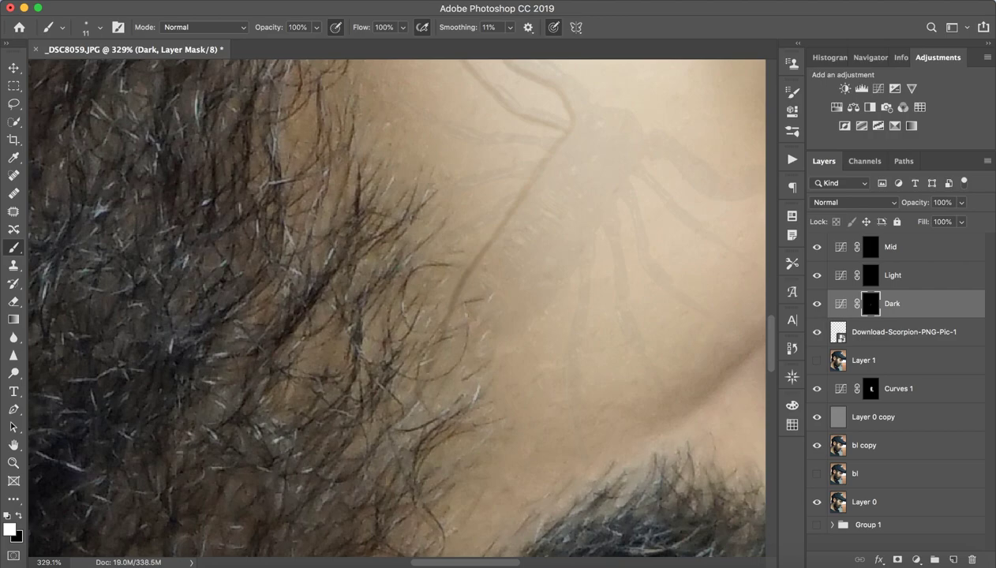
pyautogui.moveTo(498, 349)
pyautogui.mouseDown()
pyautogui.moveTo(433, 414)
pyautogui.moveTo(426, 437)
pyautogui.mouseUp()
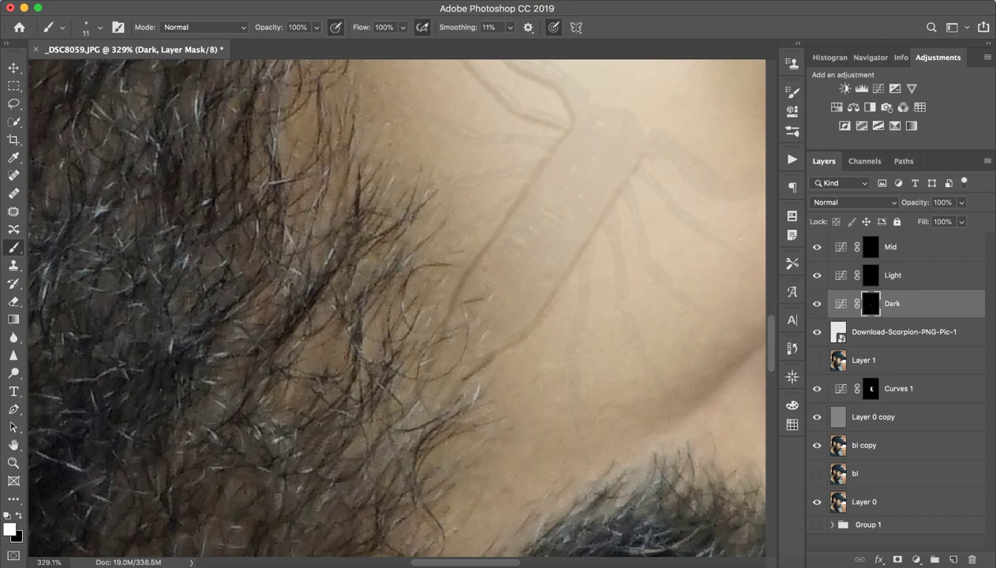
# - Trace the second and third beard-side legs in white on the Dark mask
pyautogui.scroll(3, 397, 308)
pyautogui.hscroll(2, 397, 307)
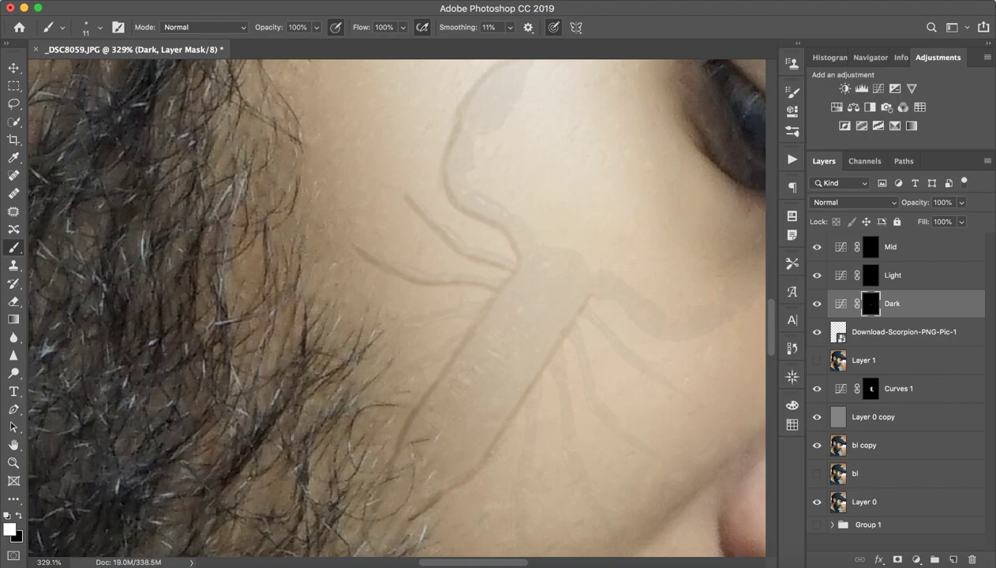
pyautogui.moveTo(393, 334); pyautogui.dragTo(424, 325)
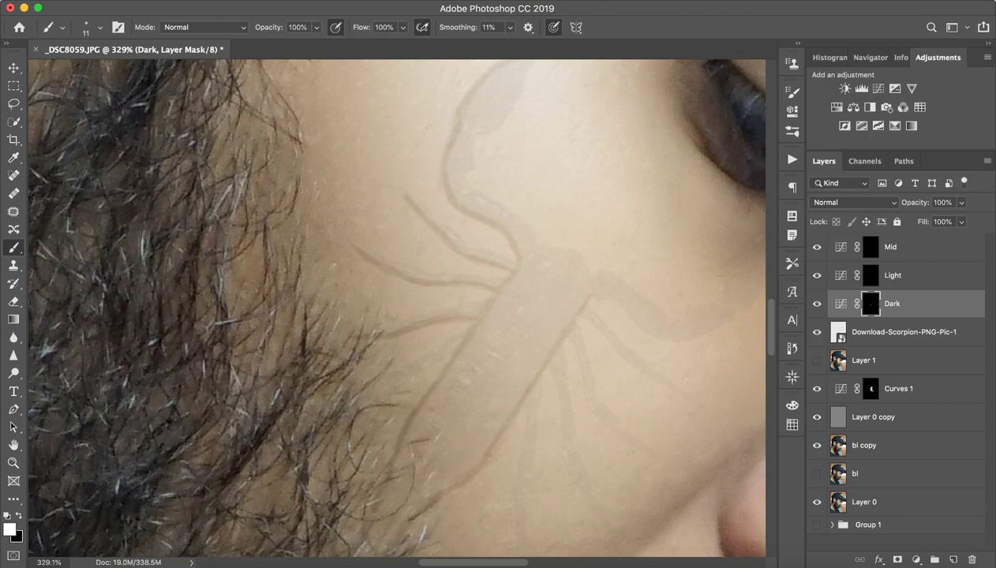
# - Trace the nose-side leg nearest the tail on the Dark mask
pyautogui.hscroll(3, 397, 308)
pyautogui.scroll(-1, 397, 308)
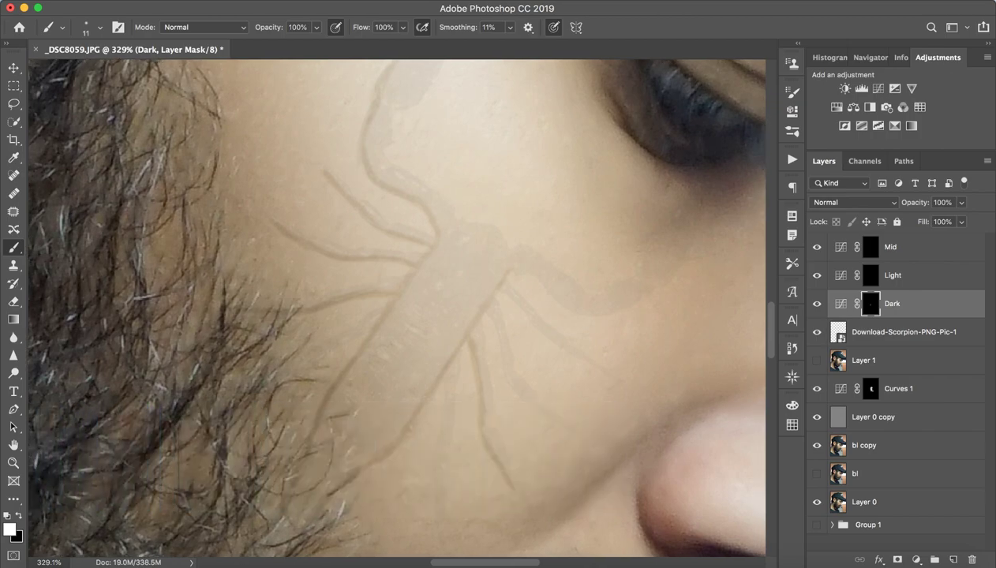
pyautogui.hscroll(3, 396, 308)
pyautogui.scroll(-1, 396, 308)
pyautogui.press('super+space')
pyautogui.moveTo(385, 324); pyautogui.dragTo(401, 324)
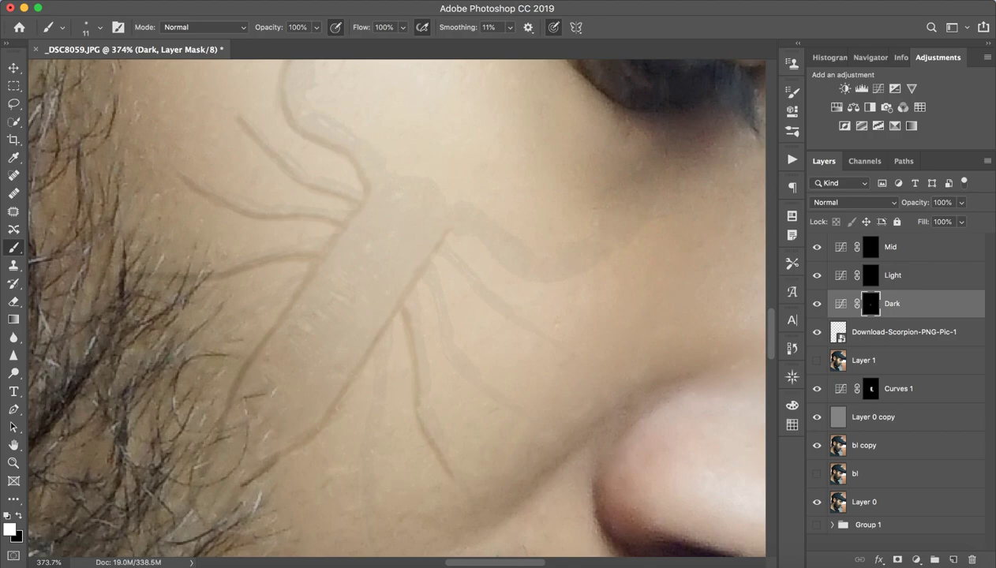
# - Undo the last stroke, reduce the brush size to 9, and trace the middle nose-side leg on the Dark mask
pyautogui.hscroll(2, 397, 308)
pyautogui.scroll(-1, 397, 308)
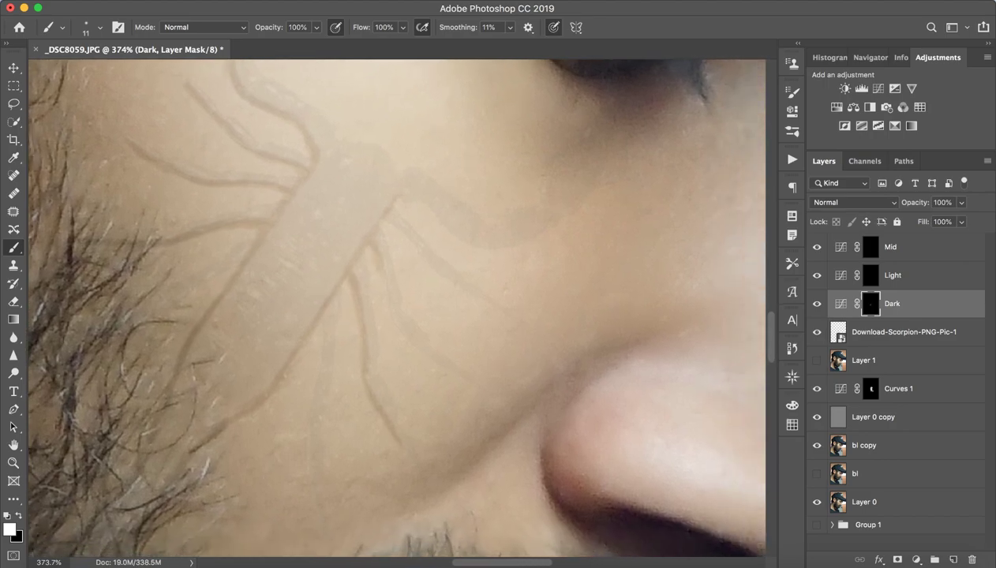
pyautogui.press('super+z')
pyautogui.keyDown('ctrl'); pyautogui.keyDown('alt'); pyautogui.moveTo(374, 241); pyautogui.dragTo(367, 252); pyautogui.keyUp('alt'); pyautogui.keyUp('ctrl')
pyautogui.moveTo(384, 287)
pyautogui.mouseDown()
pyautogui.moveTo(394, 323)
pyautogui.moveTo(418, 344)
pyautogui.mouseUp()
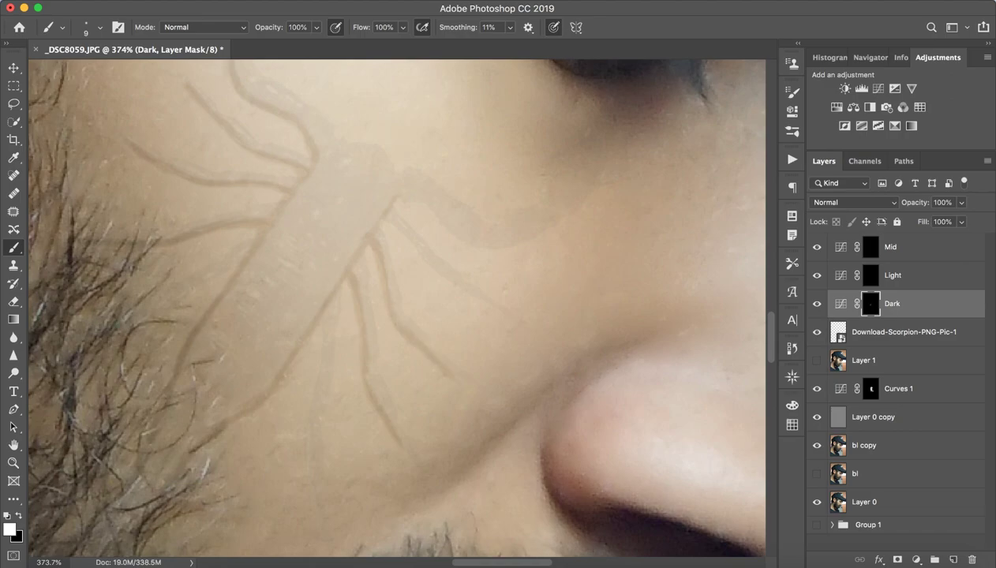
# - Rotate the canvas and trace the nose-side leg nearest the head plus the start of the adjoining claw arm
pyautogui.press('r')
pyautogui.moveTo(397, 227); pyautogui.dragTo(318, 294)
pyautogui.press('b')
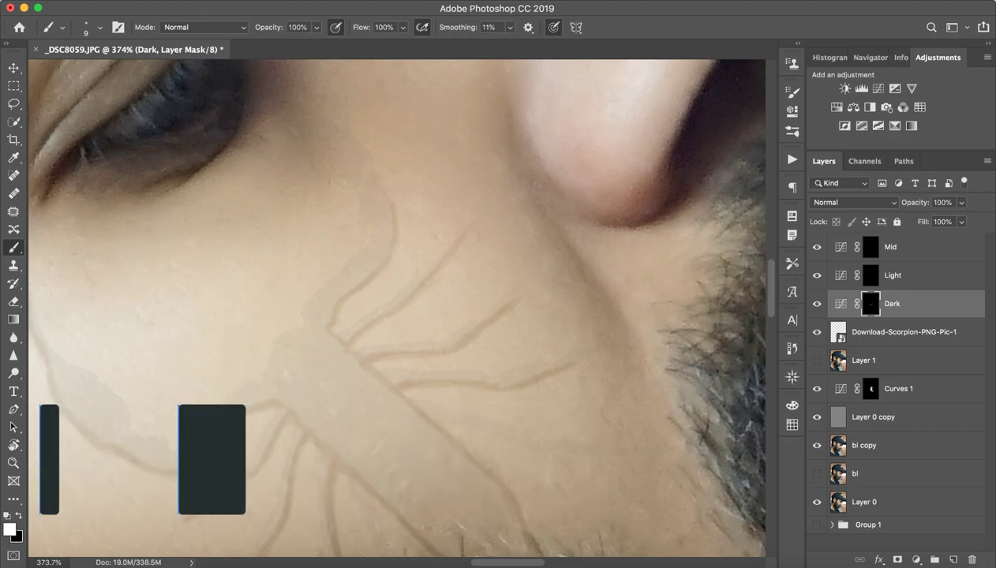
# - Rotate the canvas to 45° and extend the nose-side claw's outer edge on the Dark mask up to the eye
pyautogui.scroll(5, 397, 307)
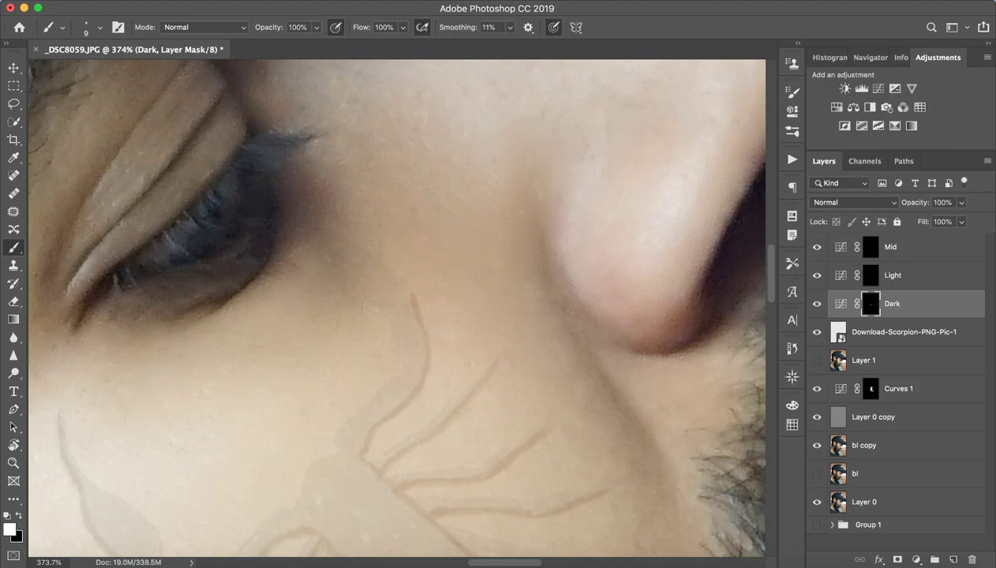
pyautogui.hscroll(-5, 397, 307)
pyautogui.scroll(2, 396, 308)
pyautogui.press('r')
pyautogui.moveTo(261, 229); pyautogui.dragTo(542, 247)
pyautogui.scroll(-3, 396, 307)
pyautogui.hscroll(-2, 397, 307)
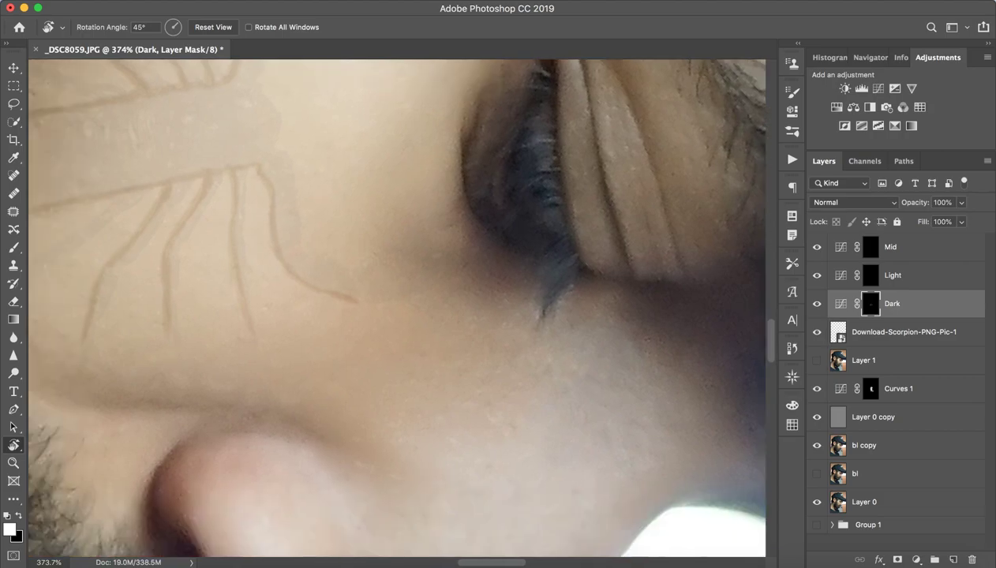
pyautogui.press('b')
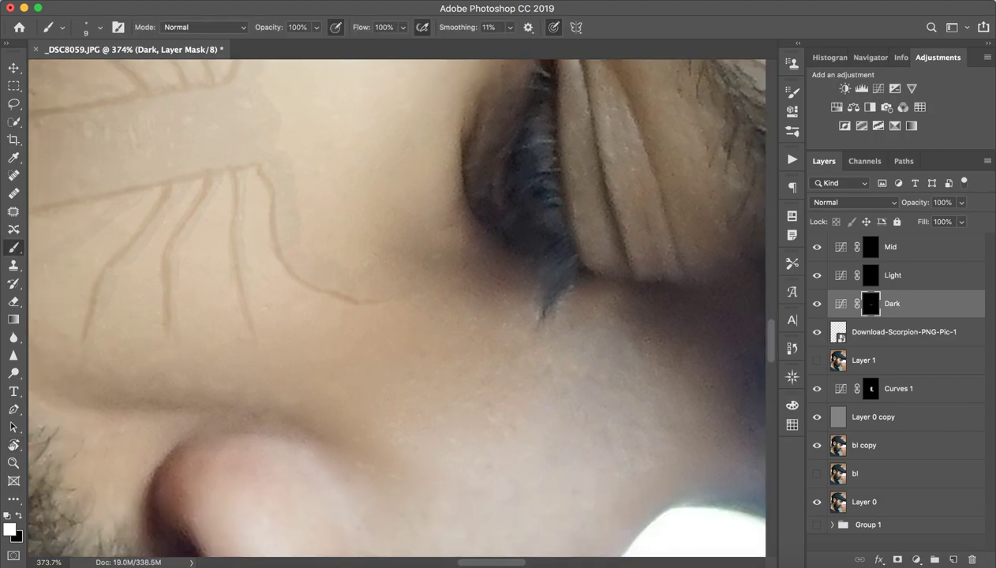
pyautogui.moveTo(404, 298); pyautogui.dragTo(459, 264)
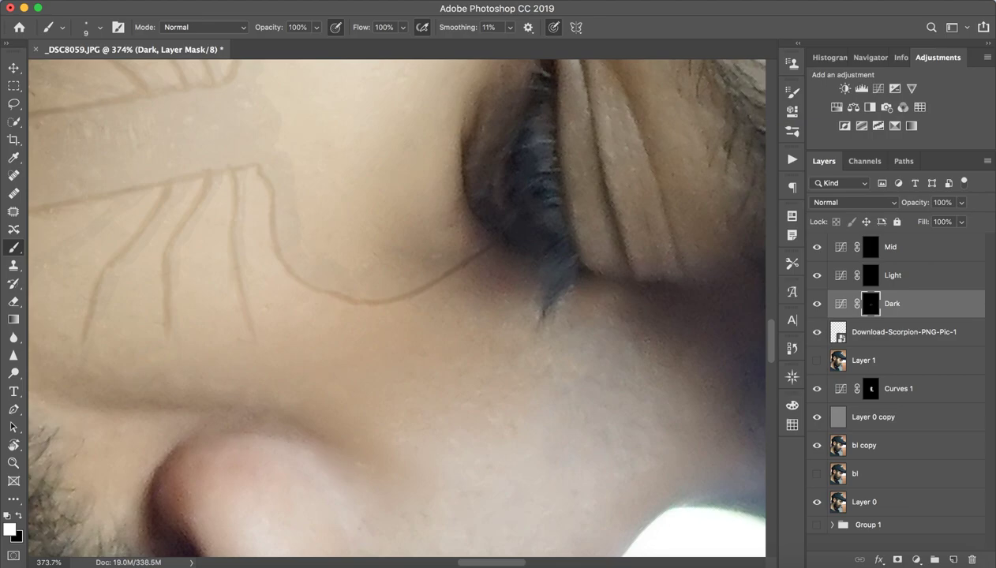
# - Trace the ear-side claw's joint, the head's side edge and the first body segment line on the Dark mask
pyautogui.hscroll(-5, 397, 308)
pyautogui.scroll(3, 397, 308)
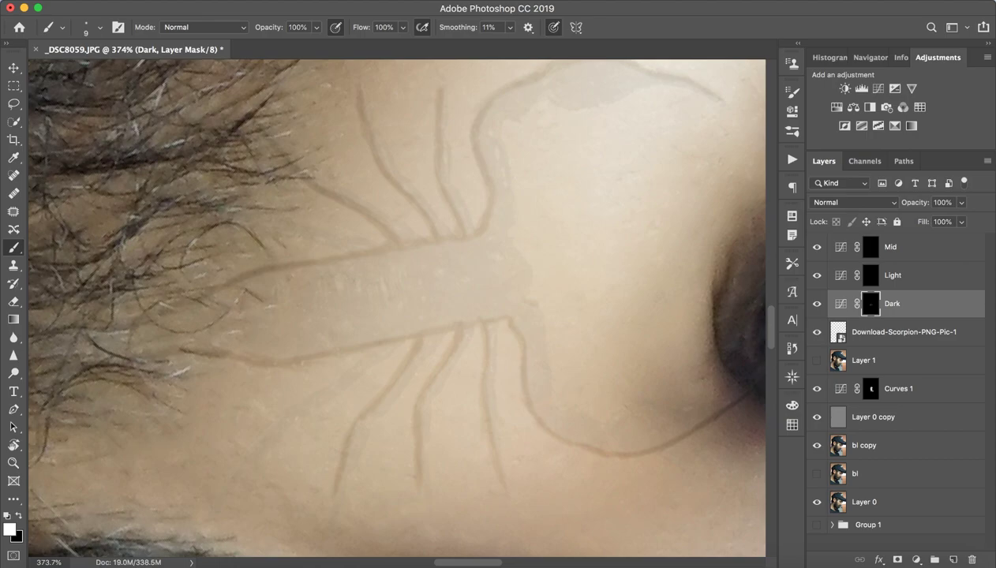
pyautogui.scroll(2, 396, 307)
pyautogui.hscroll(2, 397, 308)
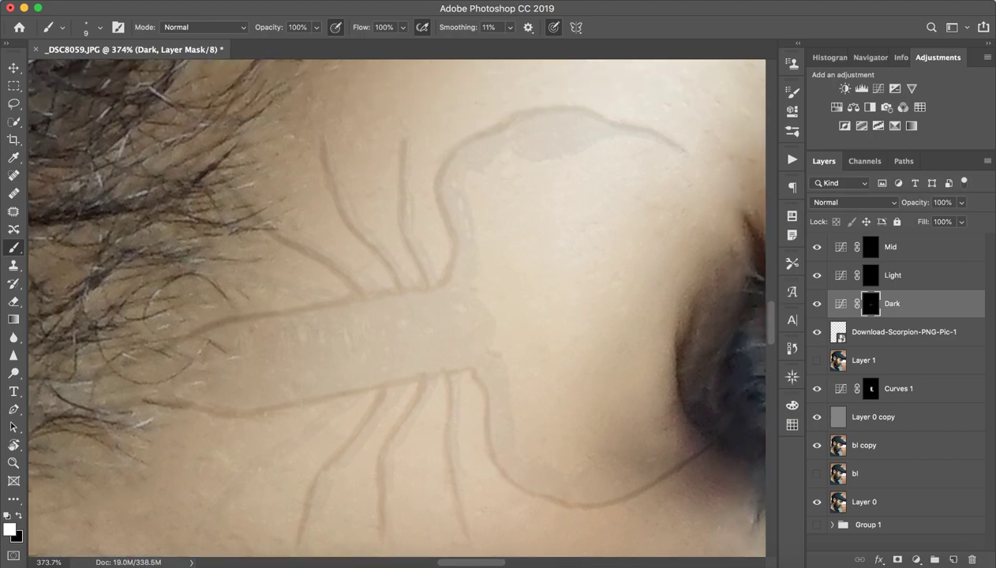
pyautogui.hscroll(4, 391, 303)
pyautogui.scroll(2, 391, 303)
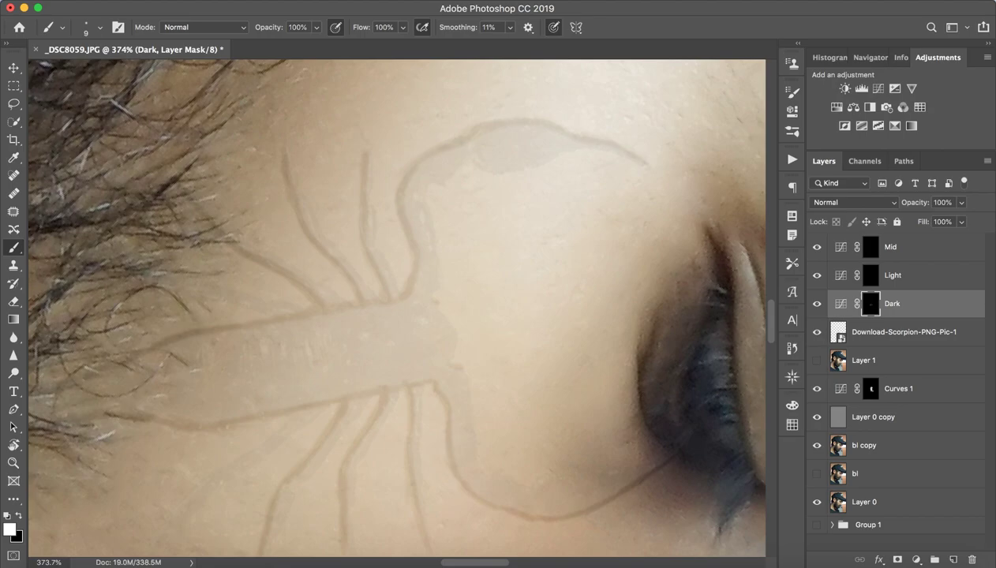
pyautogui.hscroll(-4, 394, 308)
pyautogui.scroll(-2, 394, 308)
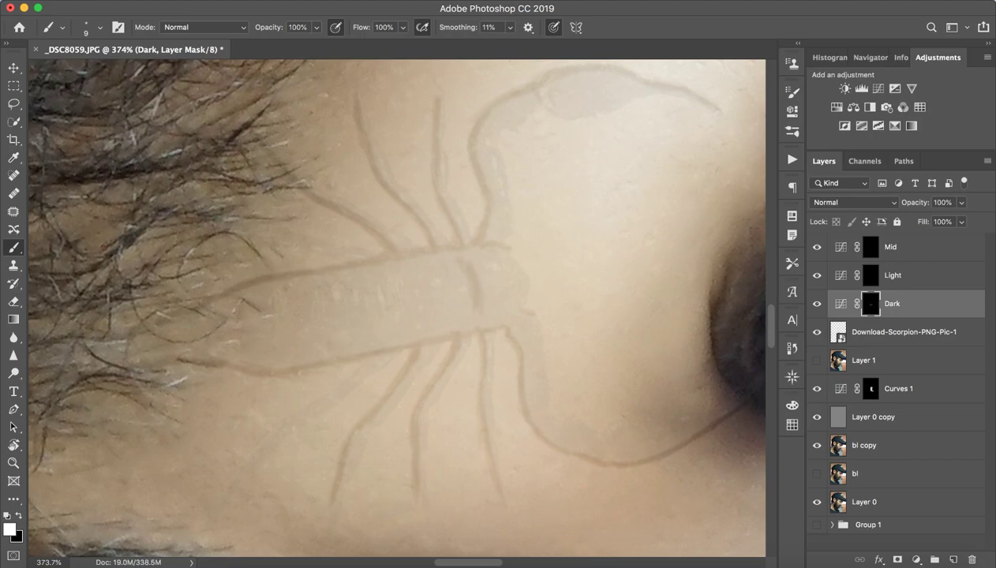
# - Trace the head's front edge and further cross-segment lines along the scorpion's body on the Dark mask
pyautogui.moveTo(516, 285); pyautogui.dragTo(505, 302)
pyautogui.moveTo(396, 276)
pyautogui.mouseDown()
pyautogui.moveTo(419, 247)
pyautogui.moveTo(425, 265)
pyautogui.moveTo(397, 296)
pyautogui.mouseUp()
pyautogui.moveTo(467, 252); pyautogui.dragTo(470, 266)
pyautogui.moveTo(341, 261); pyautogui.dragTo(345, 306)
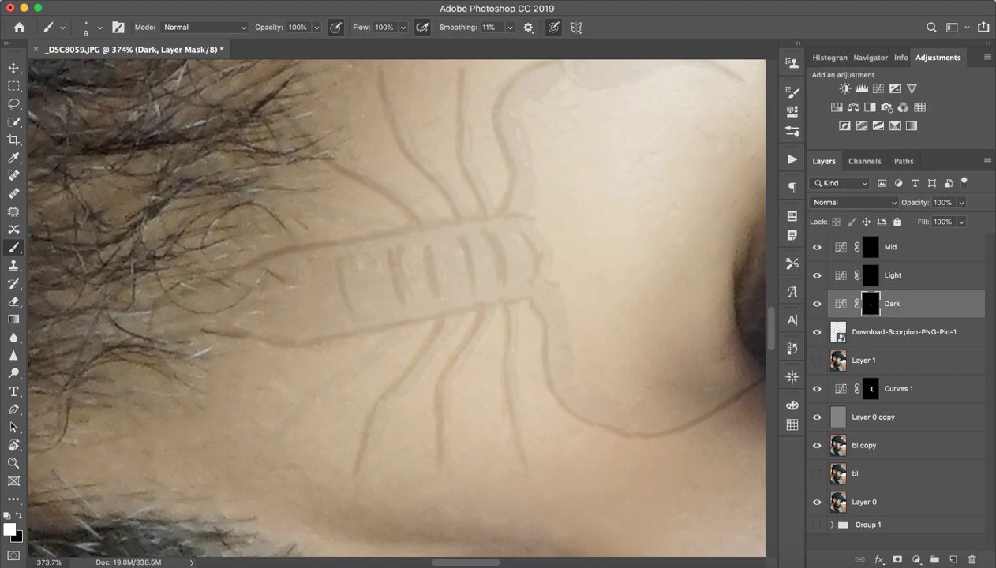
# - Undo the last segment line and trace the remaining body segment lines nearest the tail on the Dark mask
pyautogui.press('super+z')
pyautogui.click(904, 331)
pyautogui.press('Escape')
pyautogui.press('Return')
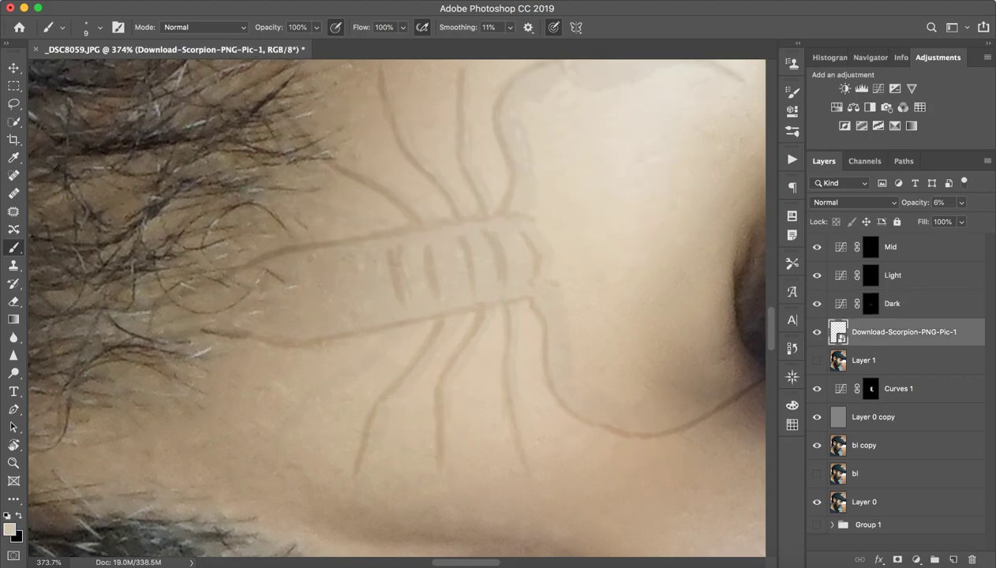
pyautogui.hotkey('alt', ']')
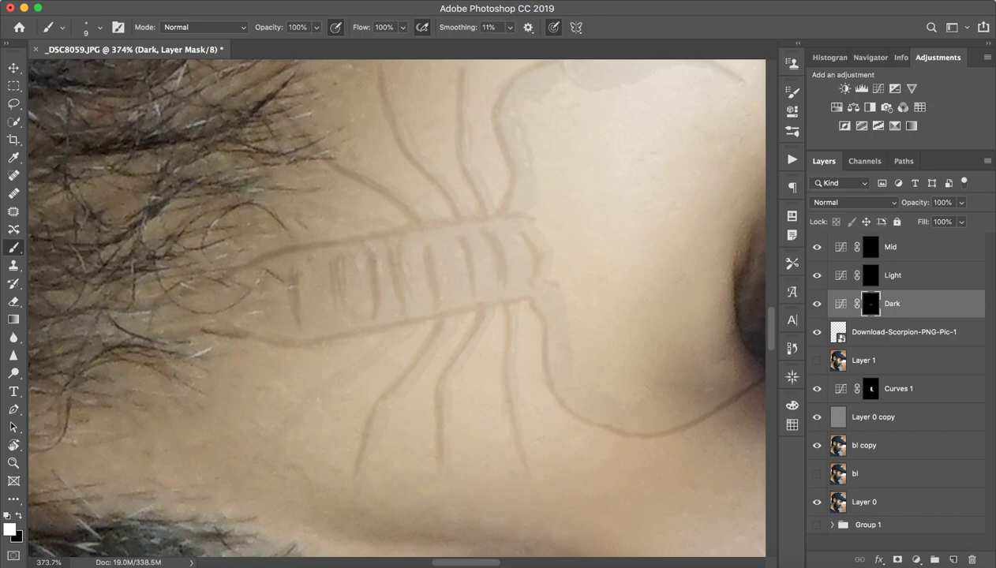
# - Trace the inner edge and joint of the nose-side claw arm on the Dark mask with the Brush
pyautogui.press('z')
pyautogui.hotkey('ctrl', '0')
pyautogui.moveTo(438, 248); pyautogui.dragTo(458, 249)
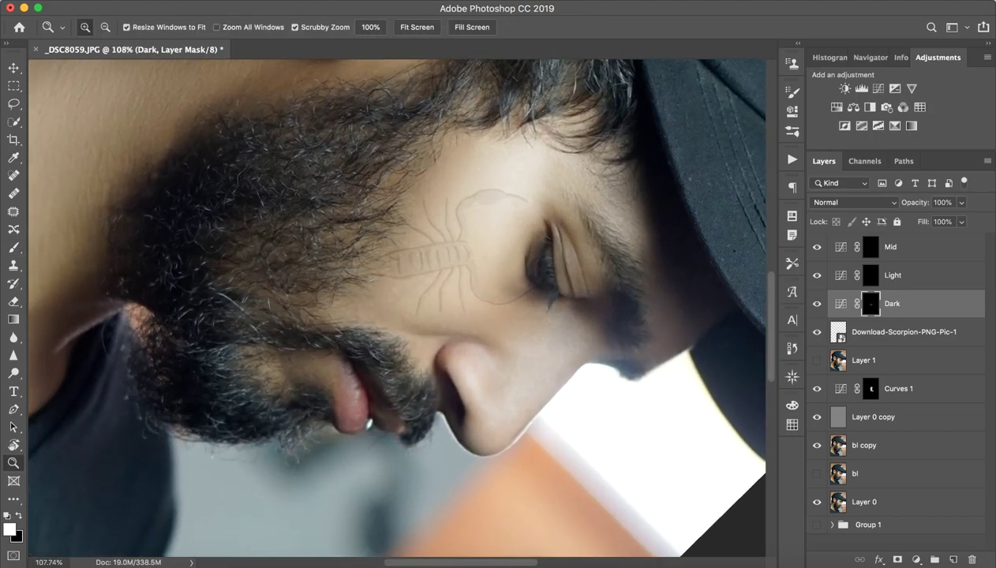
pyautogui.scroll(5, 516, 296)
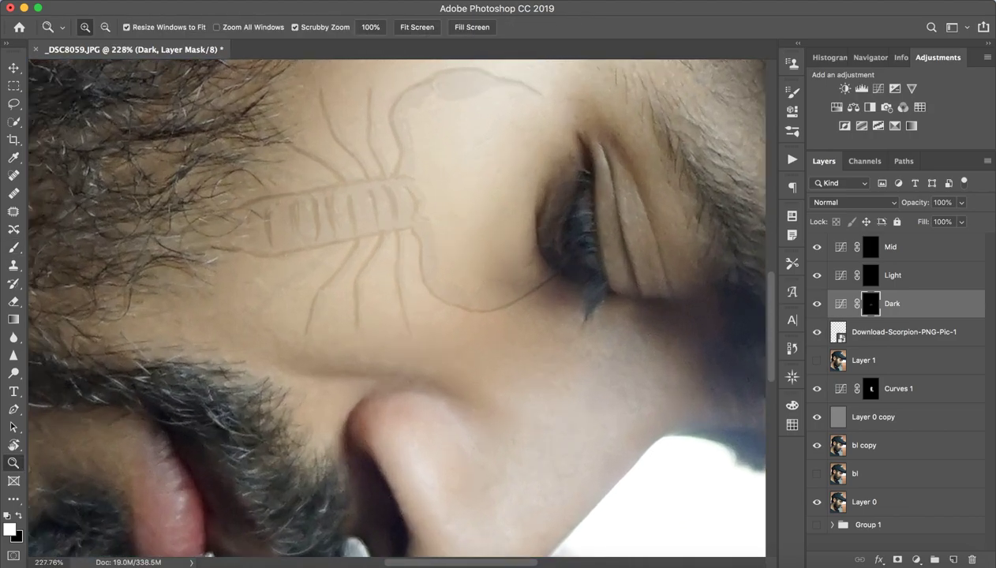
pyautogui.scroll(3, 517, 296)
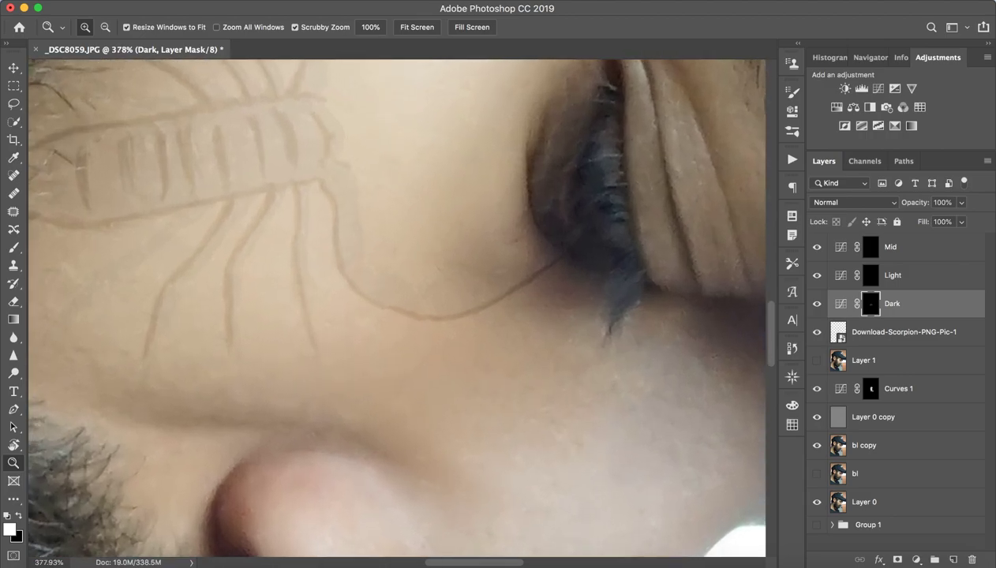
pyautogui.press('b')
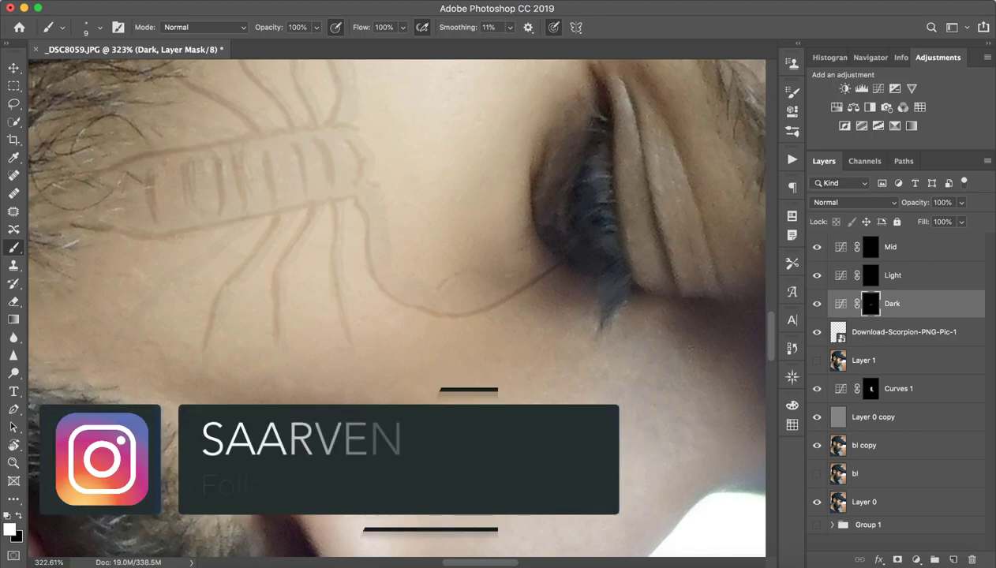
pyautogui.scroll(2, 397, 308)
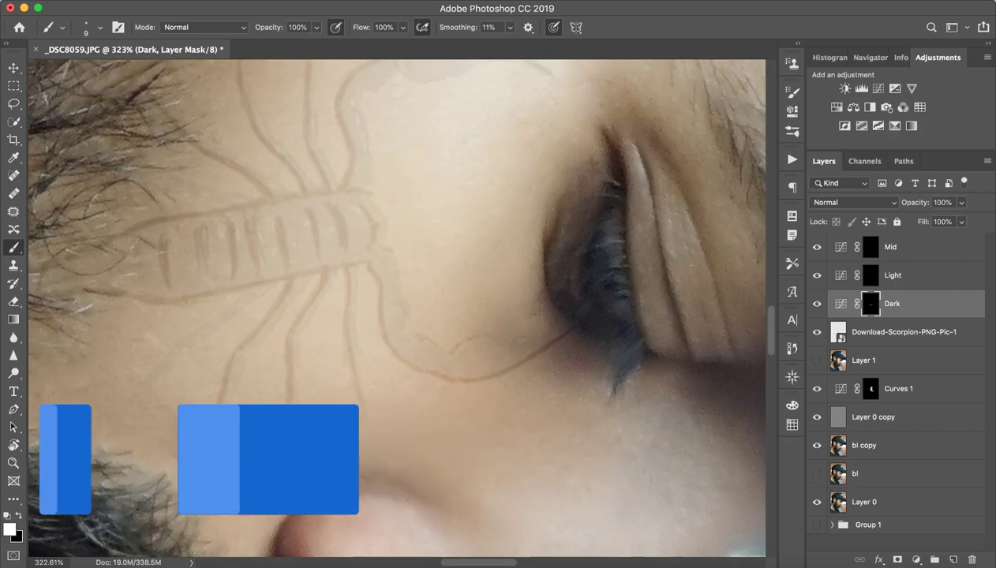
pyautogui.scroll(3, 396, 308)
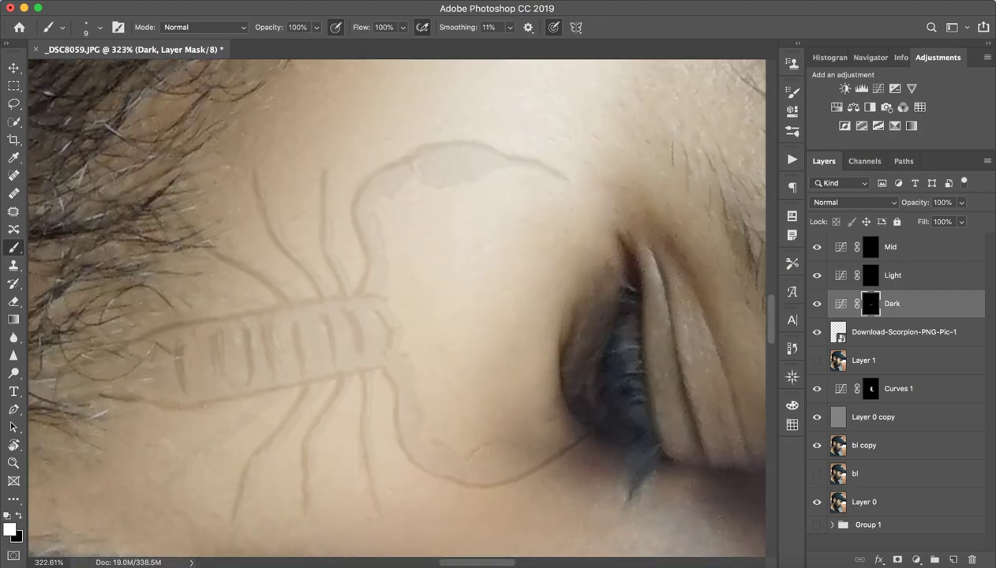
# - Rotate the canvas to -21° and select the Light layer's mask
pyautogui.press('r')
pyautogui.moveTo(505, 307); pyautogui.dragTo(433, 205)
pyautogui.scroll(-3, 396, 308)
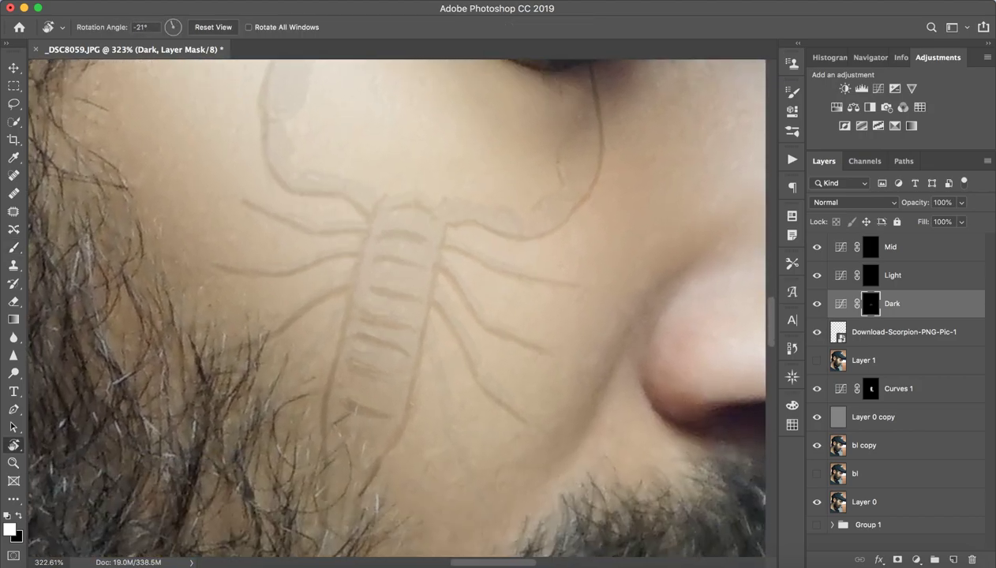
pyautogui.click(870, 275)
# - Hide the scorpion reference image to inspect the traced outlines on the cheek, and show it again
pyautogui.click(817, 331)
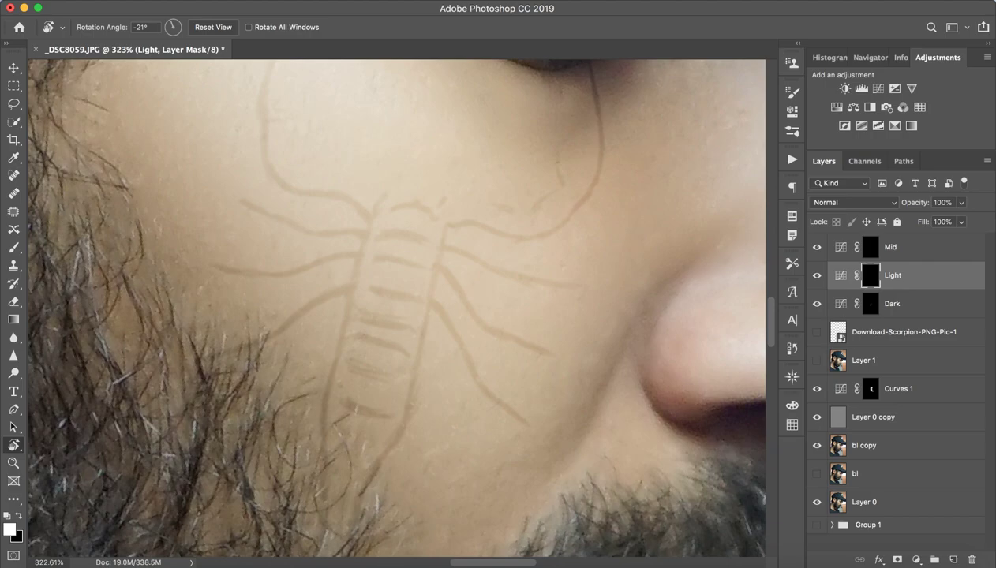
pyautogui.press('z')
pyautogui.moveTo(554, 308); pyautogui.dragTo(584, 320)
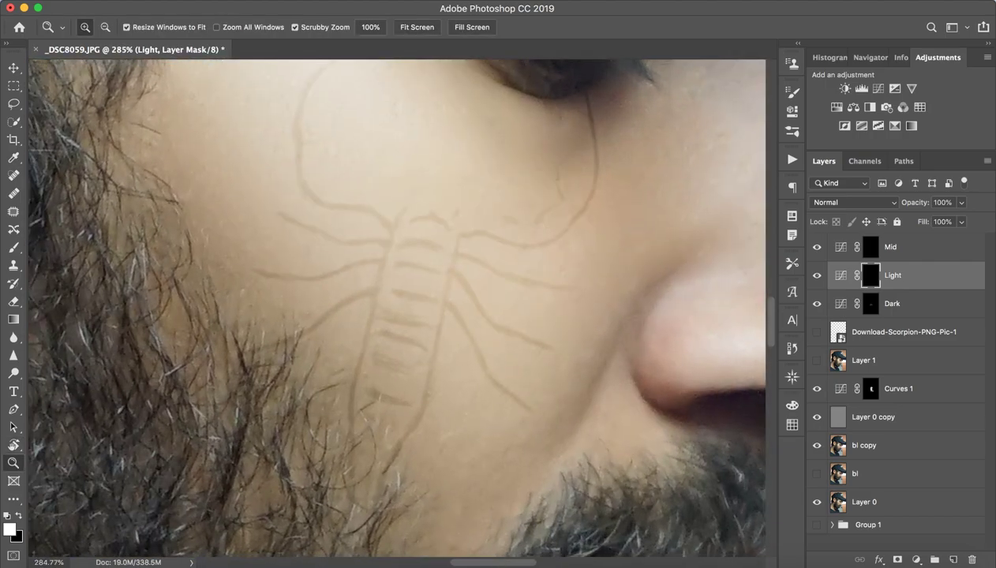
pyautogui.press('r')
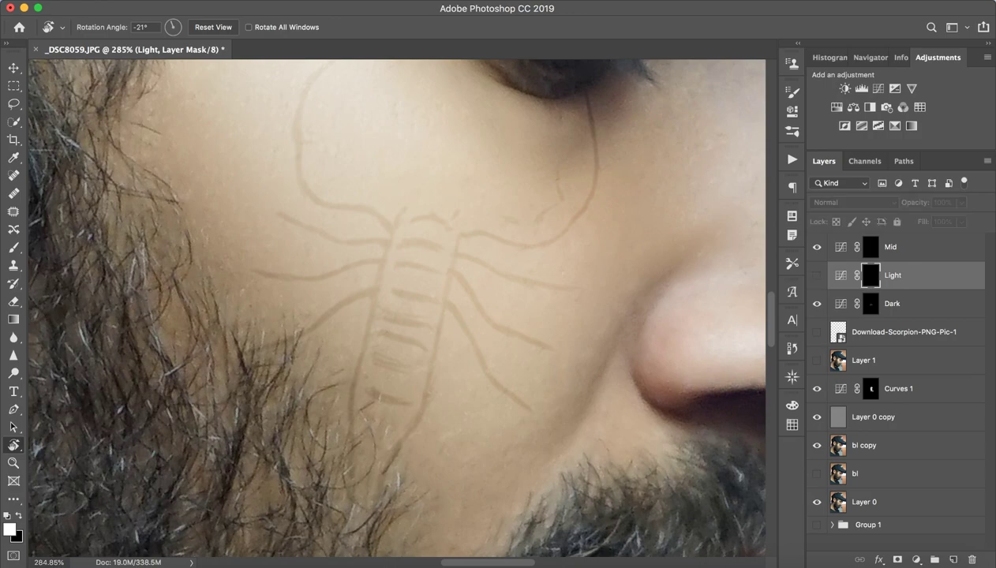
pyautogui.click(816, 332)
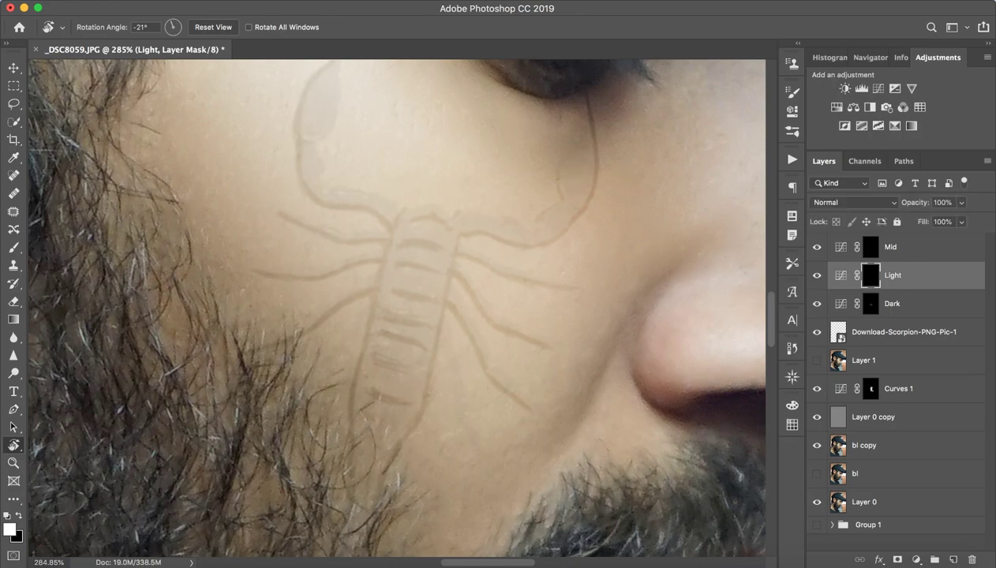
# - Paint a highlight inside the ear-side leg nearest the tail on the Light mask
pyautogui.press('z')
pyautogui.moveTo(304, 323); pyautogui.dragTo(372, 324)
pyautogui.press('b')
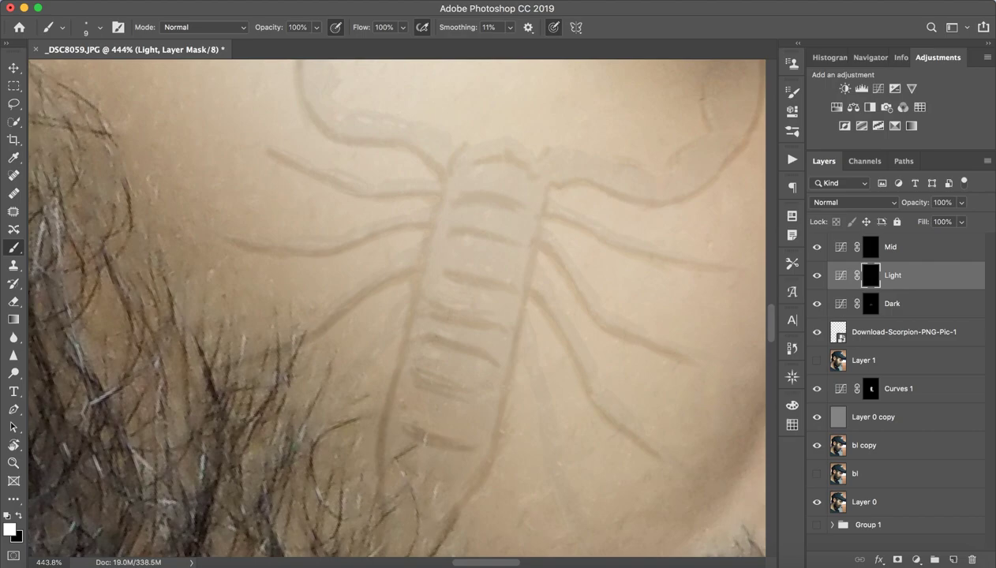
pyautogui.moveTo(359, 293)
pyautogui.mouseDown()
pyautogui.moveTo(347, 287)
pyautogui.moveTo(354, 316)
pyautogui.mouseUp()
pyautogui.press('super+space')
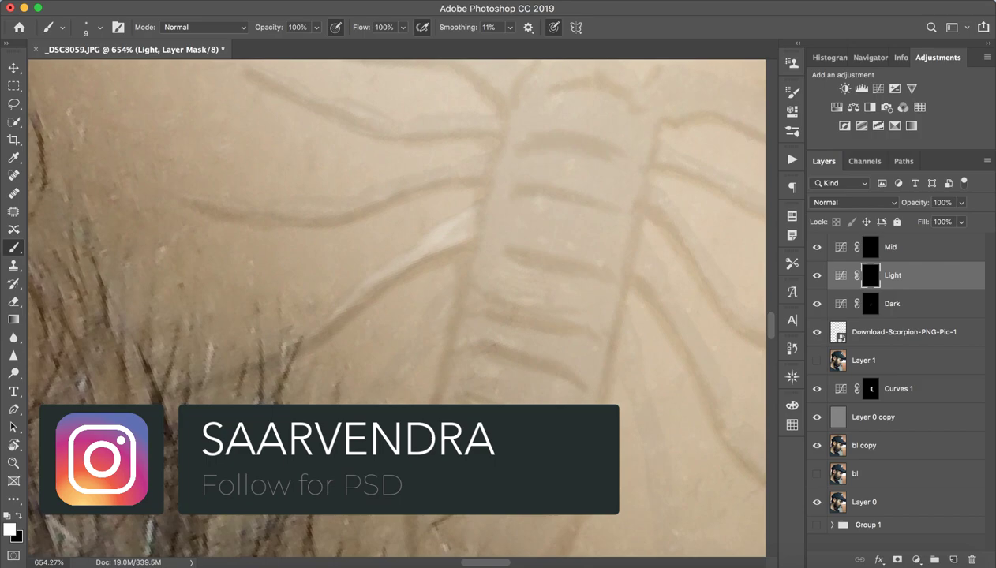
pyautogui.scroll(-3, 396, 308)
pyautogui.hscroll(-3, 396, 308)
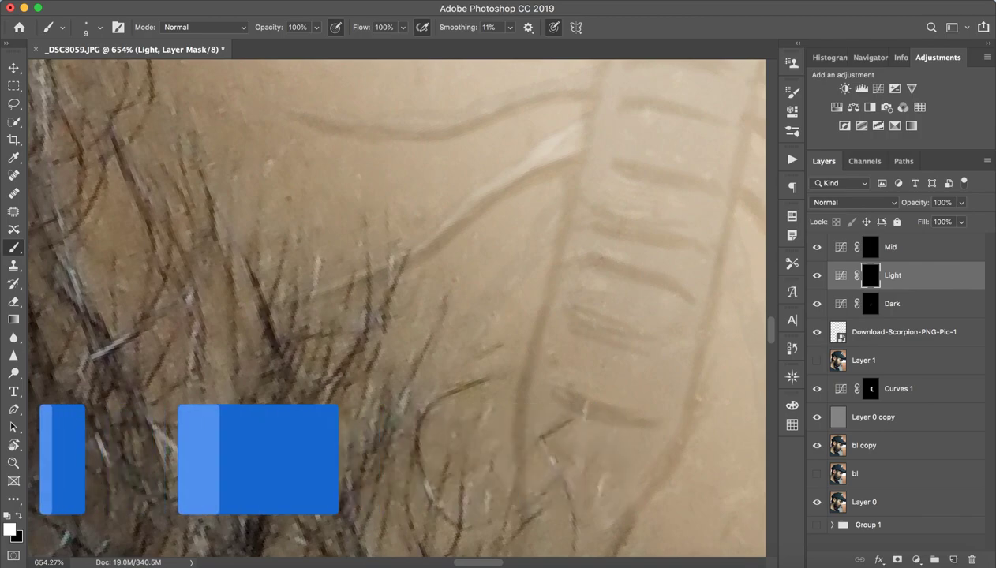
# - Rotate the canvas and paint highlights along the middle ear-side leg and the one nearest the head on the Light mask
pyautogui.scroll(5, 395, 308)
pyautogui.press('r')
pyautogui.moveTo(552, 309)
pyautogui.mouseDown()
pyautogui.moveTo(536, 240)
pyautogui.moveTo(540, 247)
pyautogui.mouseUp()
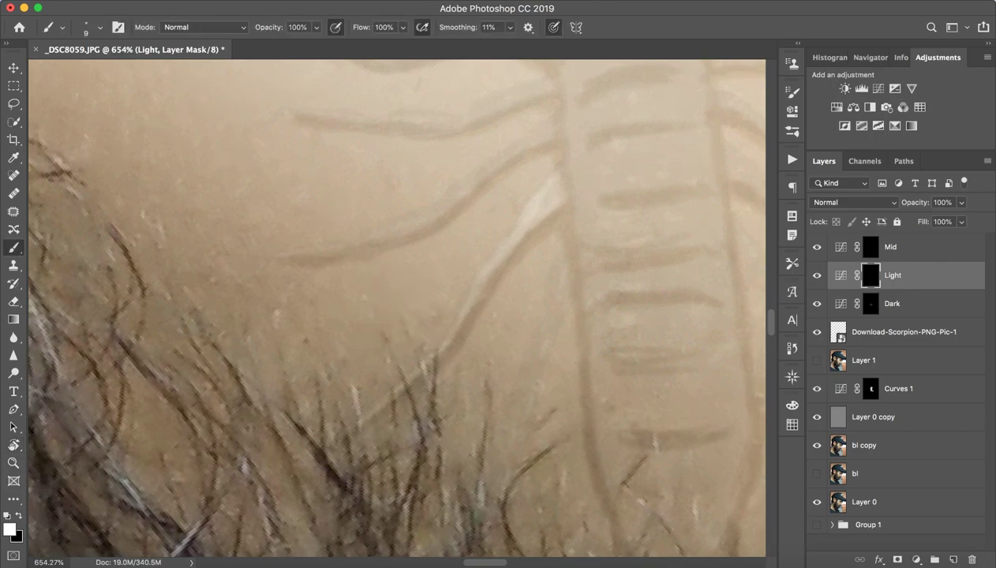
pyautogui.moveTo(298, 249); pyautogui.dragTo(318, 247)
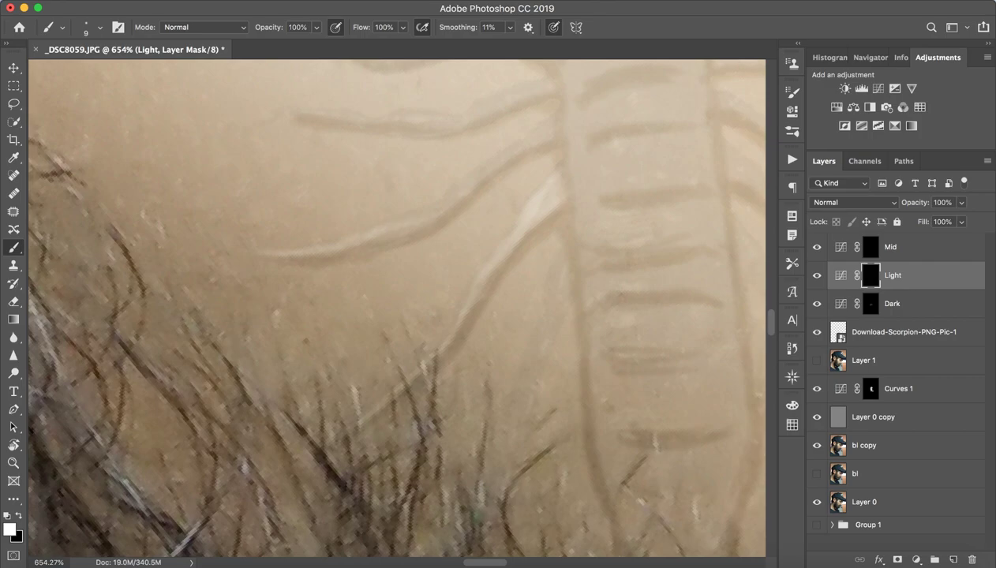
pyautogui.moveTo(533, 447); pyautogui.dragTo(504, 479)
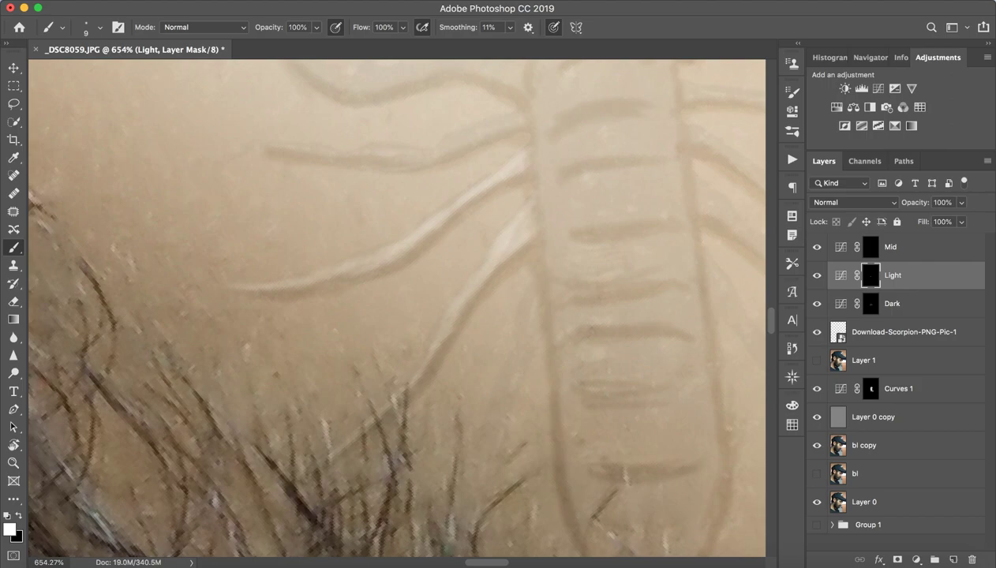
pyautogui.scroll(3, 396, 307)
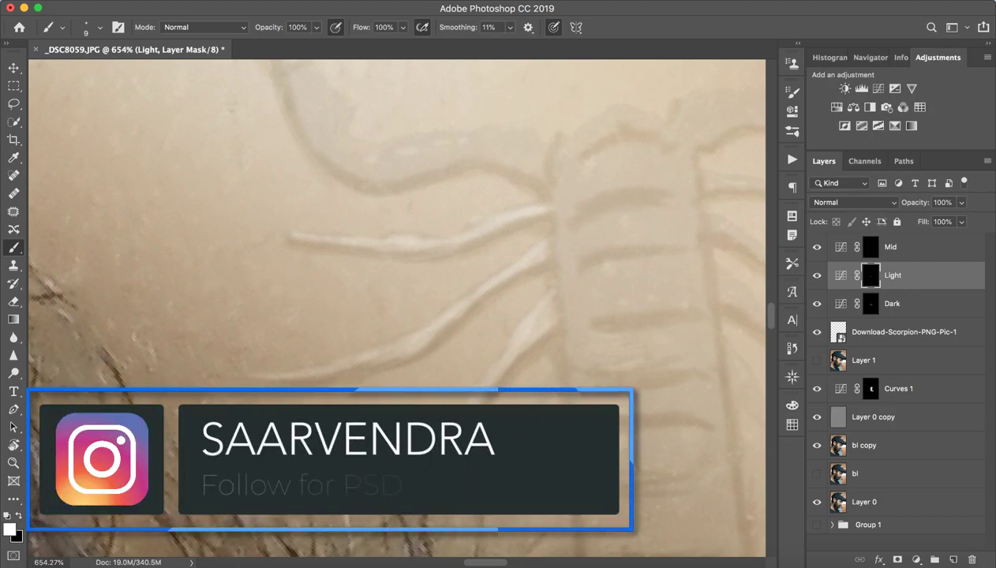
# - Rotate the canvas to -72° and fill the ear-side claw arm's segment nearest the body on the Light mask
pyautogui.scroll(3, 397, 307)
pyautogui.hscroll(-2, 397, 308)
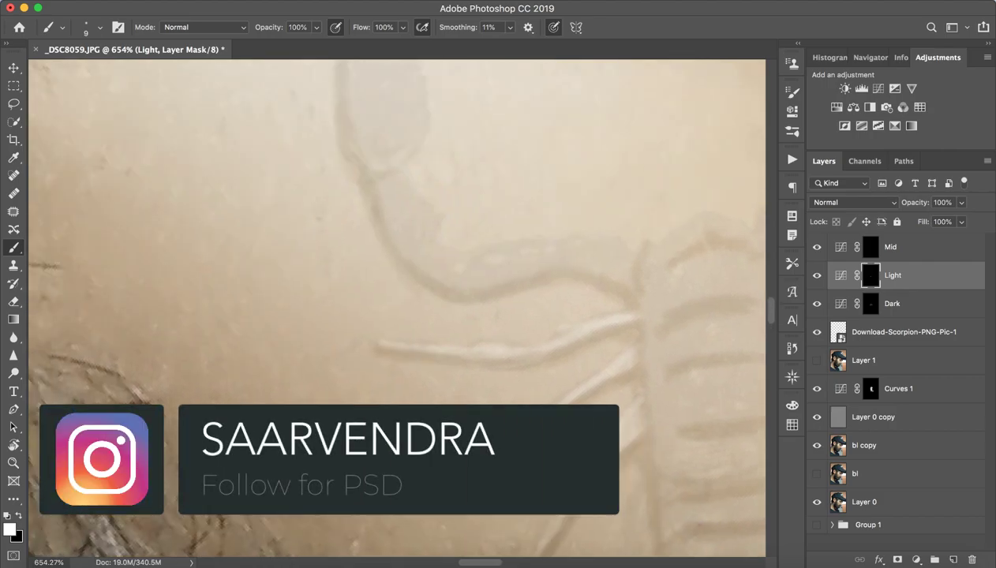
pyautogui.press('r')
pyautogui.moveTo(552, 331); pyautogui.dragTo(540, 241)
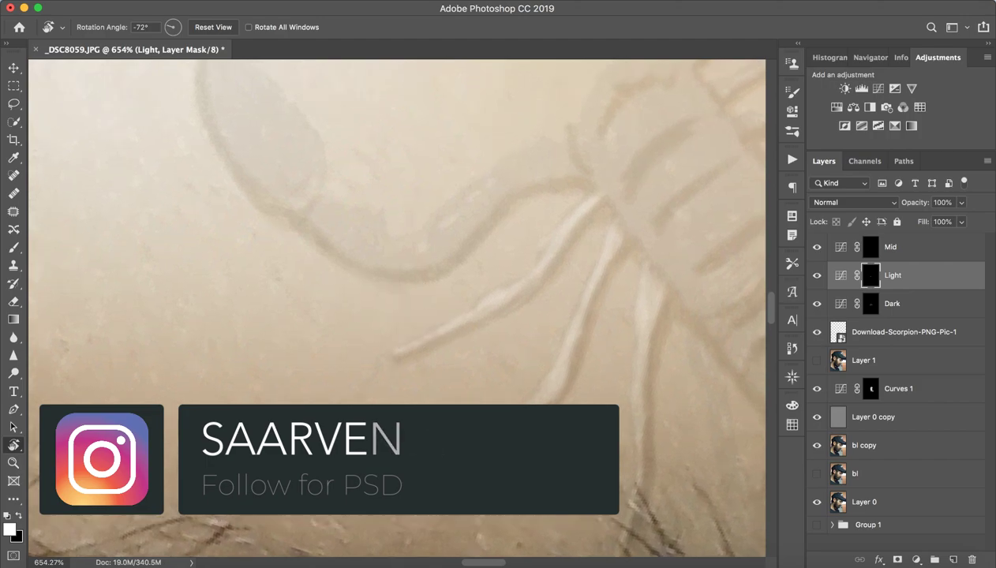
pyautogui.scroll(3, 397, 308)
pyautogui.press('b')
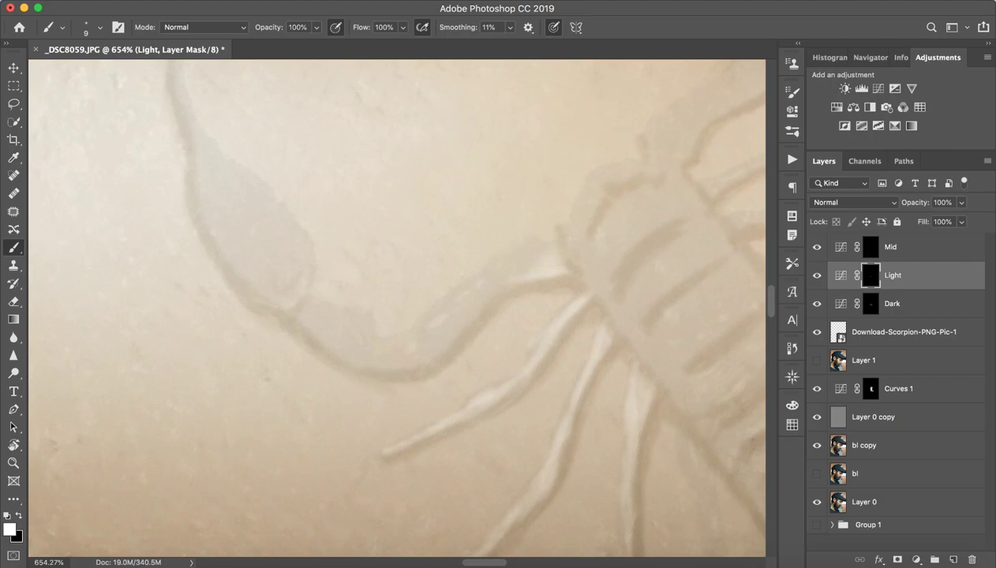
pyautogui.moveTo(521, 243); pyautogui.dragTo(506, 256)
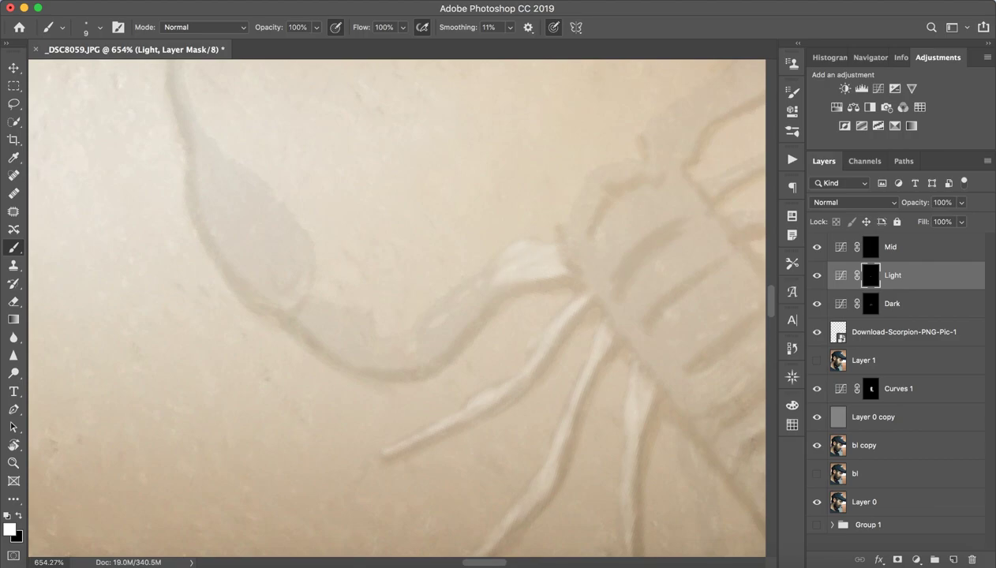
pyautogui.moveTo(486, 287); pyautogui.dragTo(452, 307)
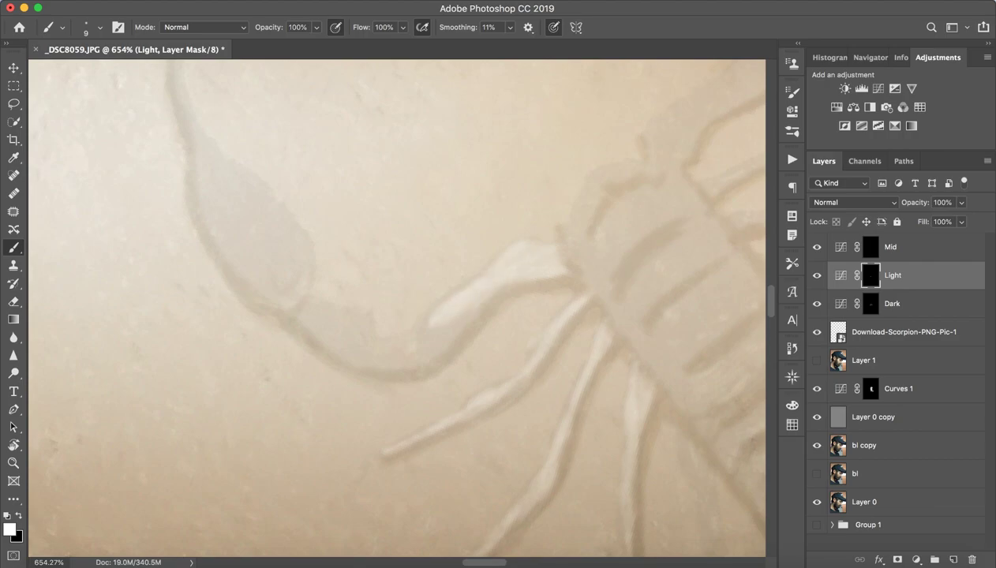
# - Rotate the canvas and fill the ear-side arm's bend and outer segment up to the claw on the Light mask
pyautogui.moveTo(462, 307); pyautogui.dragTo(412, 357)
pyautogui.moveTo(424, 317)
pyautogui.mouseDown()
pyautogui.moveTo(381, 359)
pyautogui.moveTo(547, 401)
pyautogui.moveTo(573, 302)
pyautogui.moveTo(530, 300)
pyautogui.mouseUp()
pyautogui.press('e')
pyautogui.press('r')
pyautogui.press('b')
pyautogui.click(517, 286)
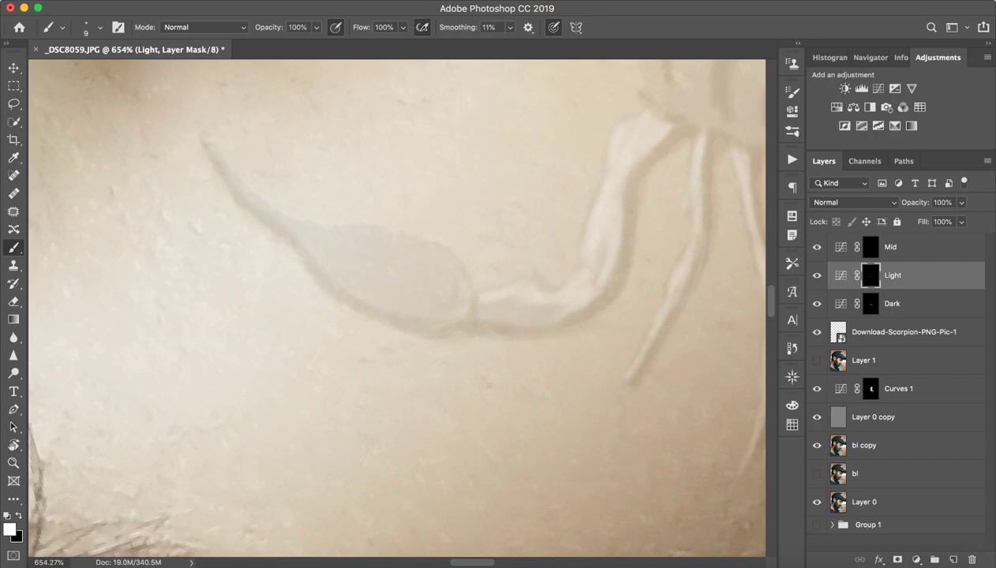
pyautogui.moveTo(478, 311)
pyautogui.mouseDown()
pyautogui.moveTo(530, 314)
pyautogui.moveTo(491, 301)
pyautogui.mouseUp()
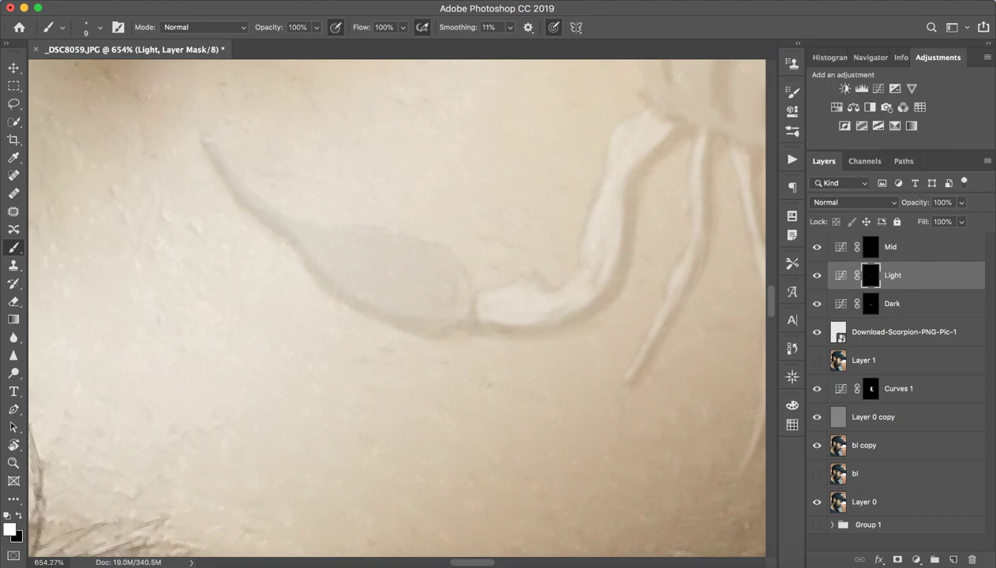
# - Rotate the canvas and fill the ear-side claw out to its pointed tip on the Light mask
pyautogui.moveTo(497, 304)
pyautogui.mouseDown()
pyautogui.moveTo(604, 358)
pyautogui.moveTo(609, 275)
pyautogui.moveTo(584, 178)
pyautogui.mouseUp()
pyautogui.press('r')
pyautogui.press('b')
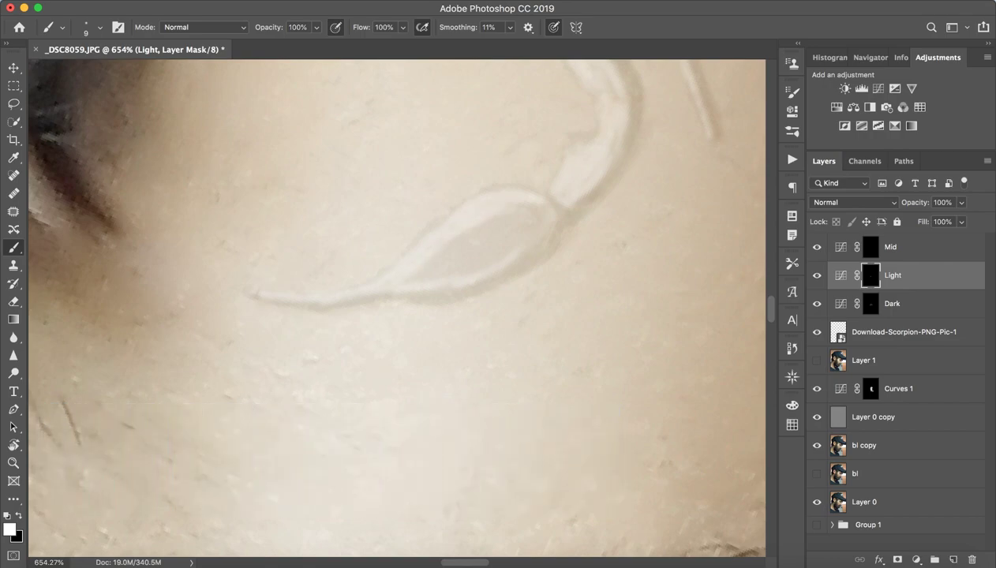
pyautogui.moveTo(445, 246)
pyautogui.mouseDown()
pyautogui.moveTo(465, 239)
pyautogui.moveTo(462, 265)
pyautogui.moveTo(511, 212)
pyautogui.moveTo(541, 208)
pyautogui.moveTo(515, 251)
pyautogui.moveTo(524, 222)
pyautogui.mouseUp()
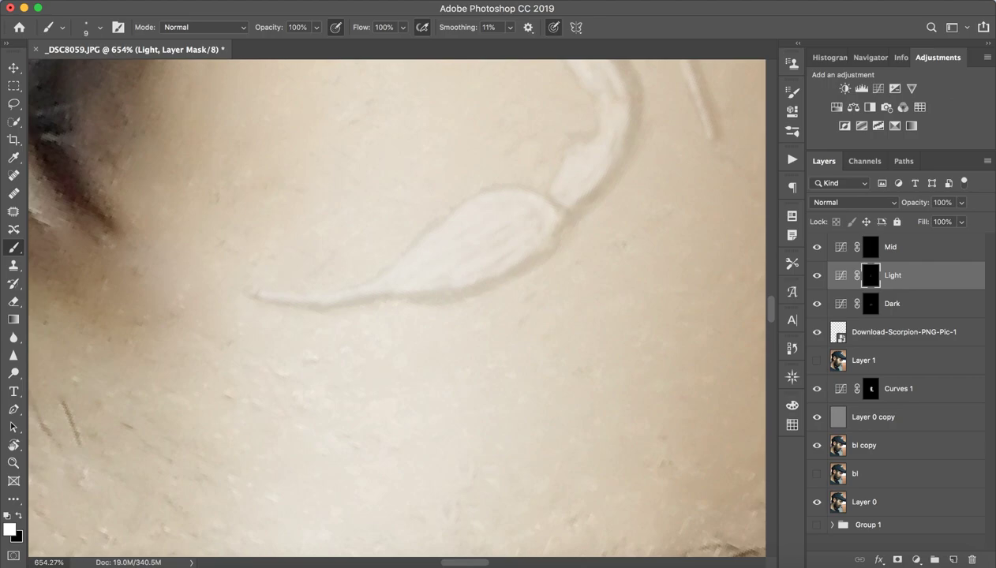
pyautogui.scroll(1, 396, 308)
pyautogui.press('z')
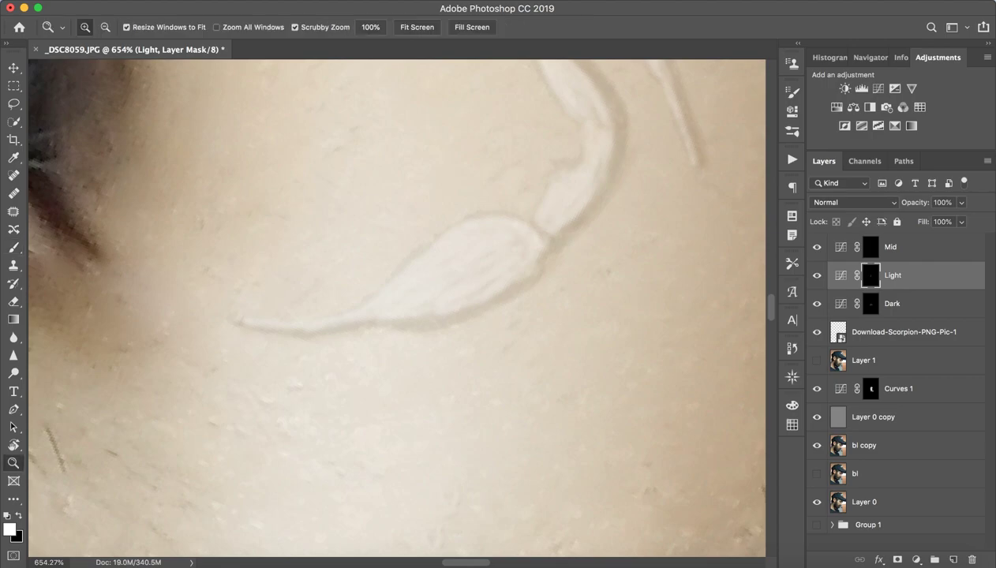
# - Rotate the canvas to -39° and highlight the head's front rim and the adjoining body edges on the Light mask
pyautogui.moveTo(474, 240); pyautogui.dragTo(355, 241)
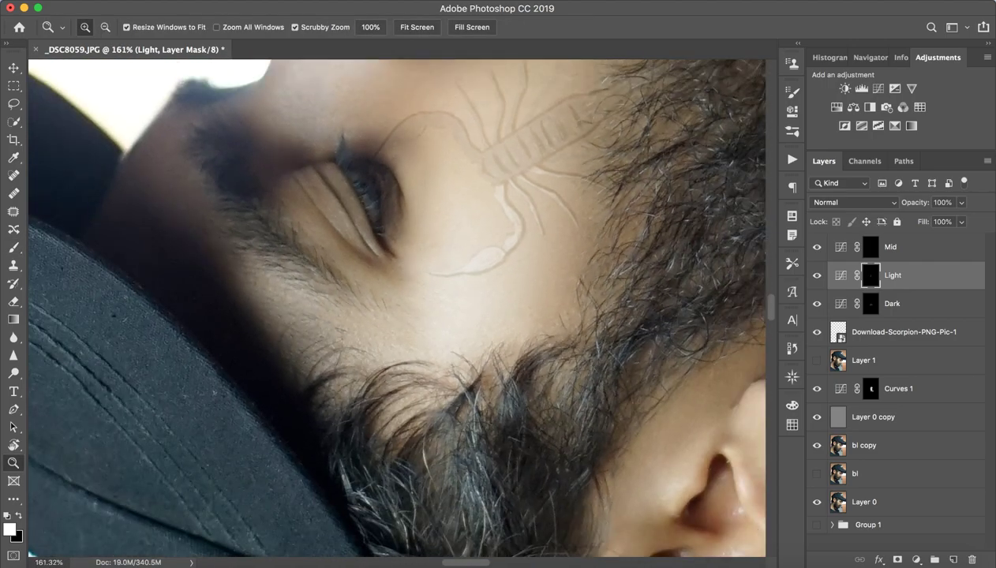
pyautogui.scroll(5, 396, 308)
pyautogui.press('r')
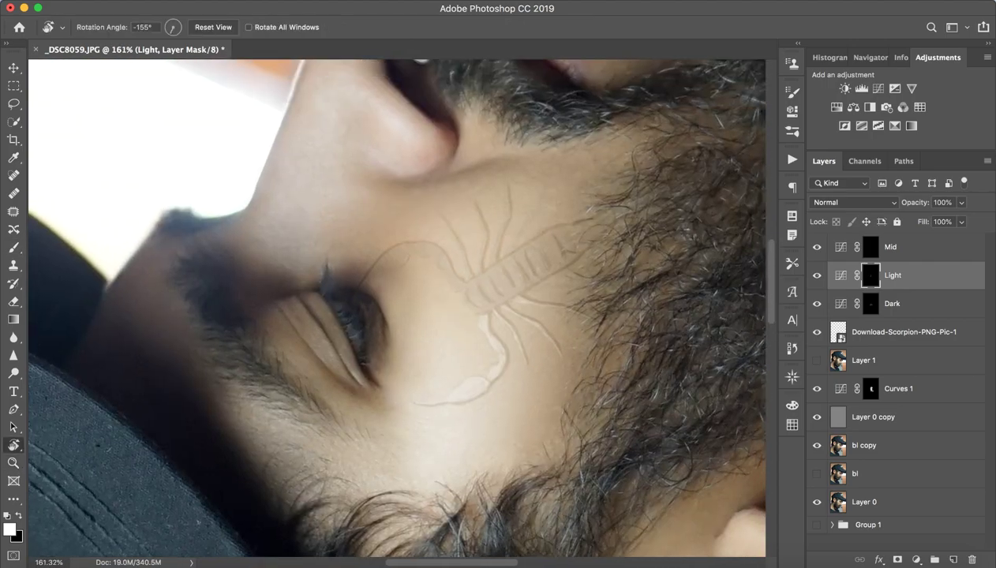
pyautogui.moveTo(505, 307); pyautogui.dragTo(503, 294)
pyautogui.press('Escape')
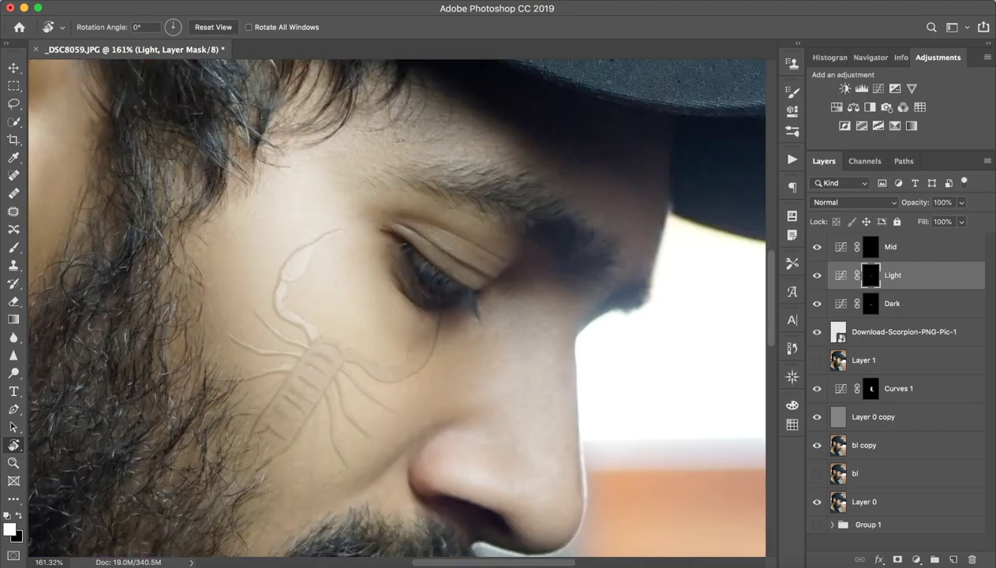
pyautogui.press('super+space')
pyautogui.moveTo(307, 413); pyautogui.dragTo(355, 413)
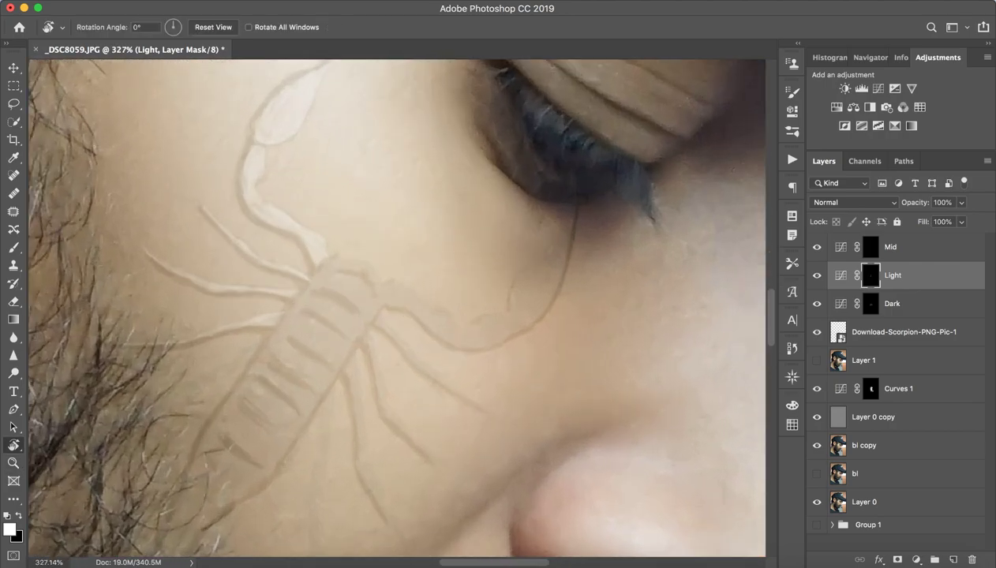
pyautogui.moveTo(323, 271)
pyautogui.mouseDown()
pyautogui.moveTo(317, 328)
pyautogui.moveTo(365, 328)
pyautogui.moveTo(380, 306)
pyautogui.moveTo(369, 306)
pyautogui.mouseUp()
pyautogui.press('super+space')
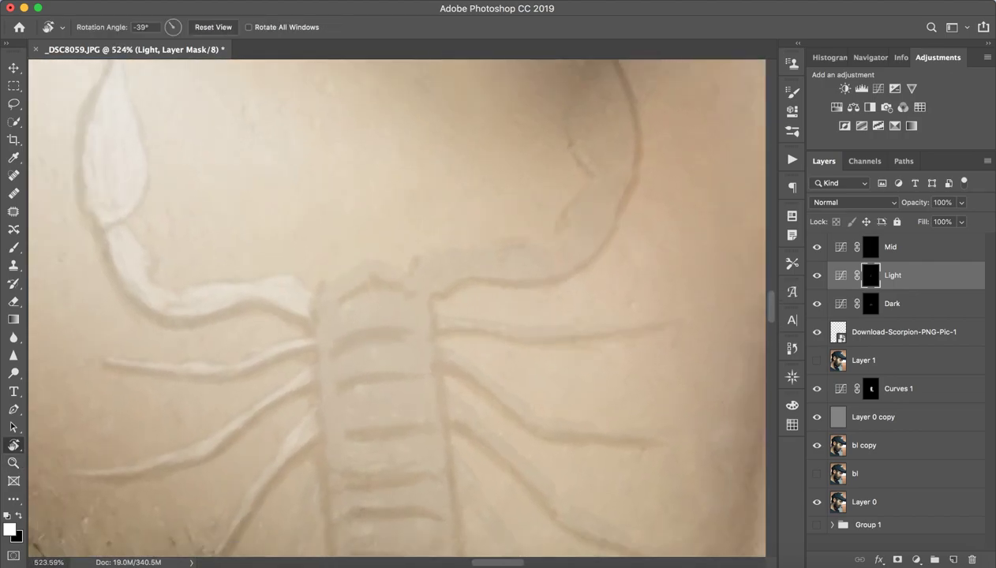
pyautogui.press('b')
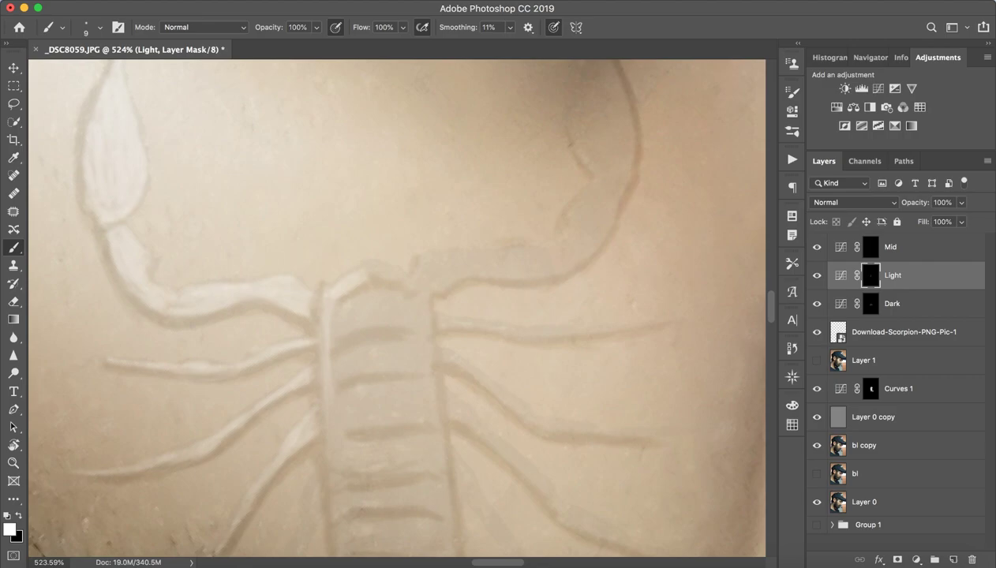
pyautogui.moveTo(374, 270); pyautogui.dragTo(398, 282)
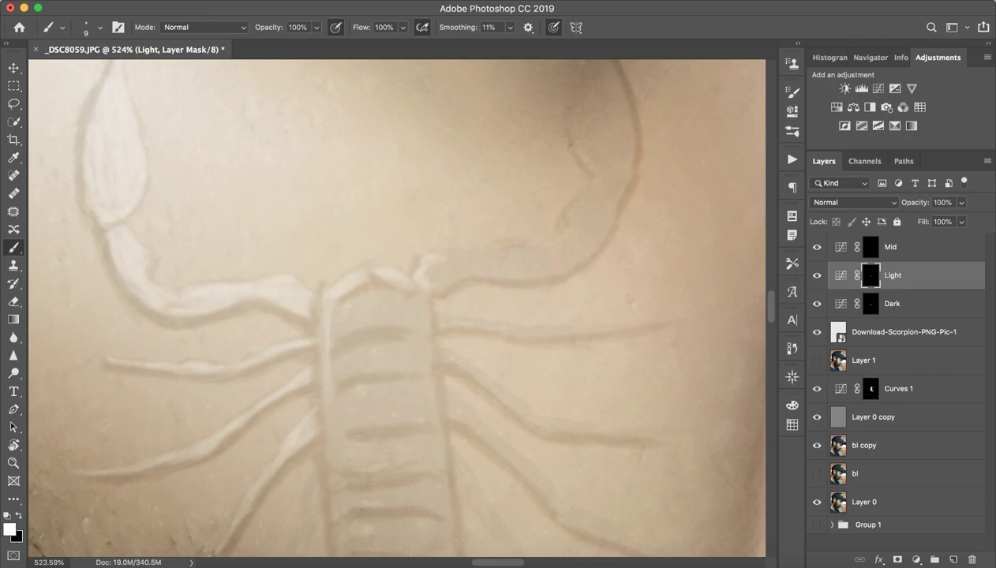
pyautogui.scroll(-5, 395, 308)
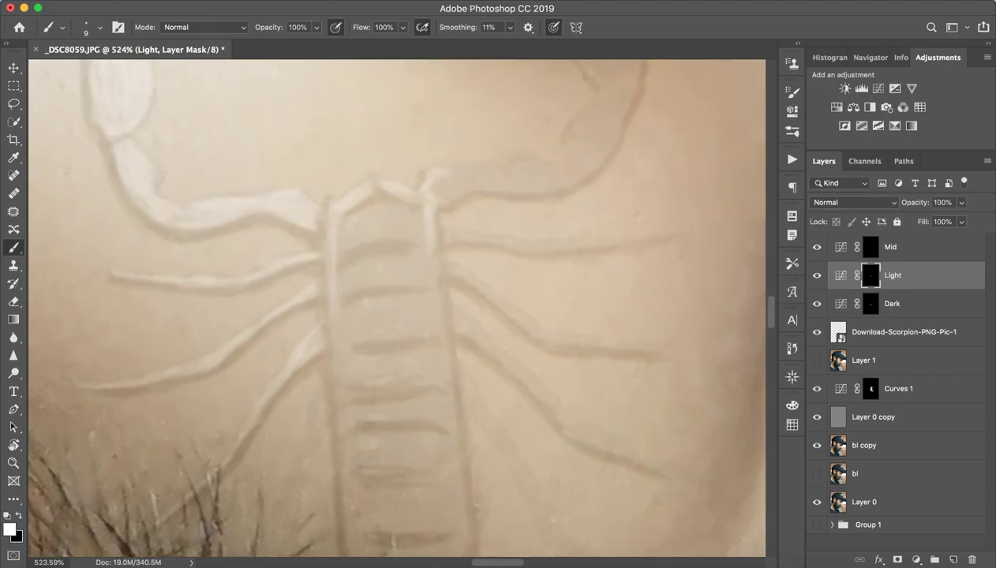
# - Enlarge the brush to 21 px and fill the two body segments nearest the head on the Light mask
pyautogui.rightClick(394, 308)
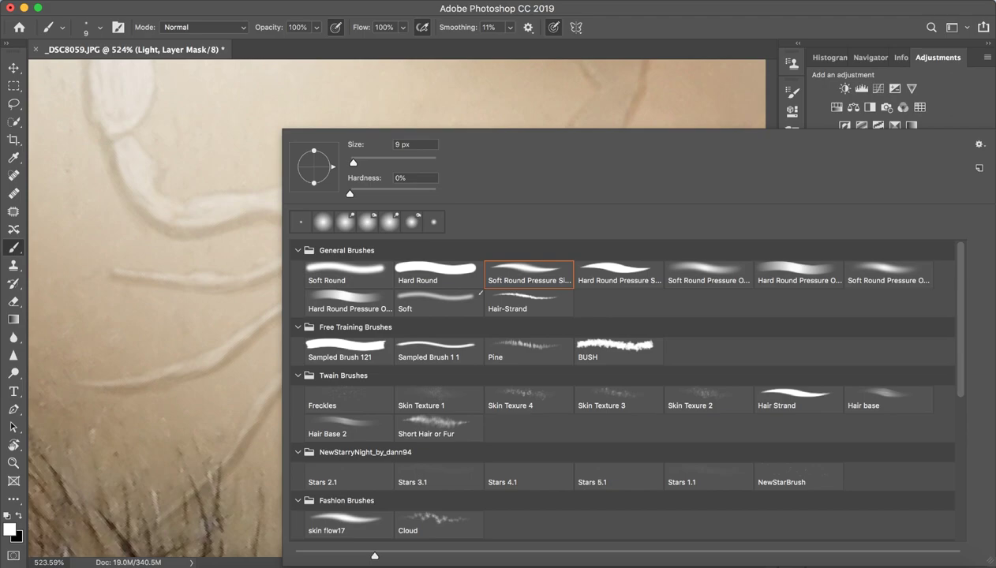
pyautogui.press('Escape')
pyautogui.moveTo(362, 240)
pyautogui.mouseDown()
pyautogui.moveTo(387, 210)
pyautogui.moveTo(396, 217)
pyautogui.moveTo(350, 231)
pyautogui.moveTo(437, 231)
pyautogui.moveTo(406, 221)
pyautogui.moveTo(424, 229)
pyautogui.moveTo(361, 271)
pyautogui.moveTo(386, 269)
pyautogui.moveTo(357, 273)
pyautogui.moveTo(361, 282)
pyautogui.moveTo(402, 257)
pyautogui.moveTo(432, 259)
pyautogui.moveTo(432, 284)
pyautogui.mouseUp()
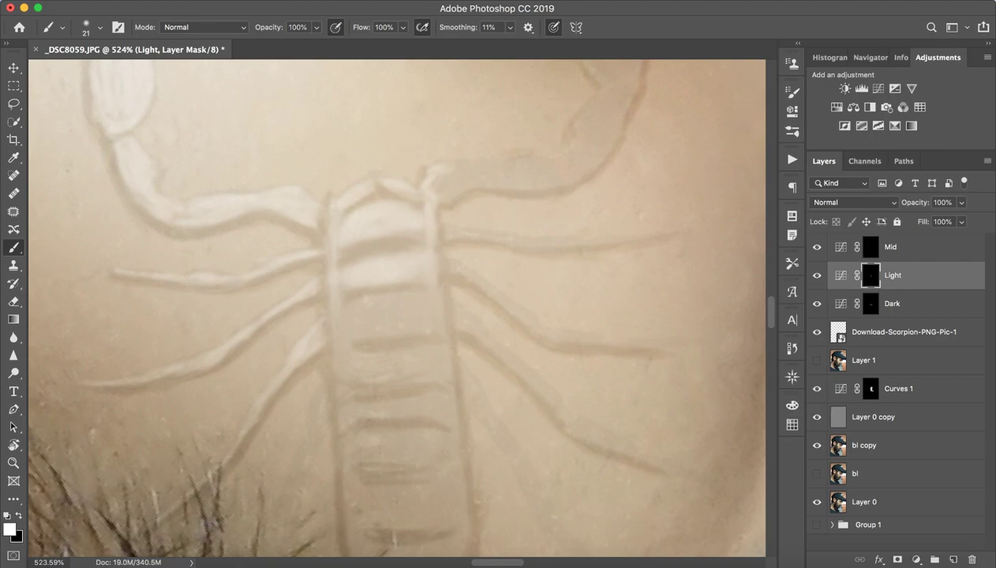
# - Paint highlights along the ear-side and nose-side edges of the body down to the beard on the Light mask
pyautogui.scroll(-3, 414, 331)
pyautogui.moveTo(336, 206)
pyautogui.mouseDown()
pyautogui.moveTo(329, 215)
pyautogui.moveTo(355, 387)
pyautogui.mouseUp()
pyautogui.scroll(-2, 355, 388)
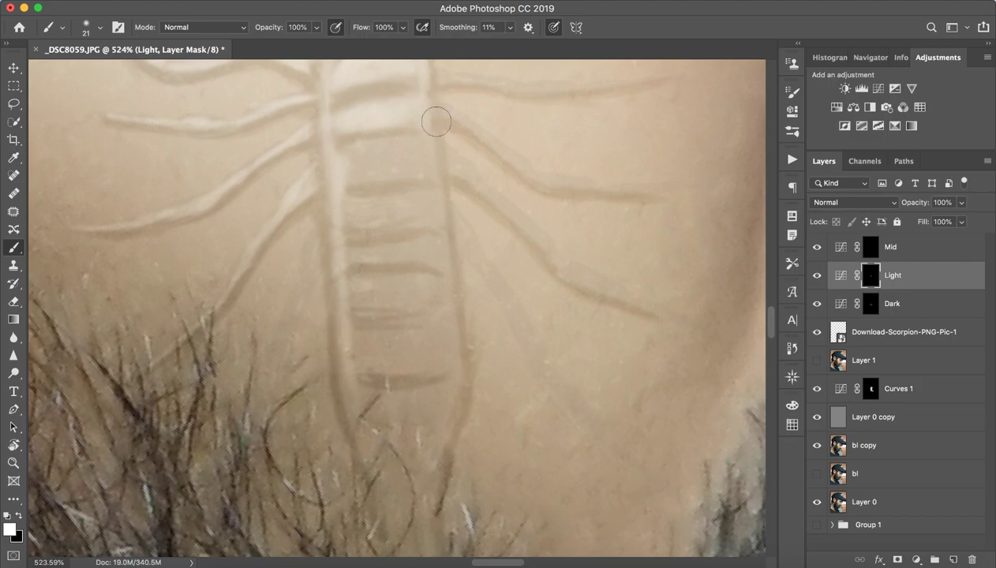
pyautogui.moveTo(429, 128)
pyautogui.mouseDown()
pyautogui.moveTo(447, 232)
pyautogui.moveTo(430, 139)
pyautogui.moveTo(433, 211)
pyautogui.mouseUp()
pyautogui.moveTo(429, 160)
pyautogui.mouseDown()
pyautogui.moveTo(449, 357)
pyautogui.moveTo(438, 435)
pyautogui.moveTo(421, 427)
pyautogui.mouseUp()
pyautogui.moveTo(353, 382); pyautogui.dragTo(364, 459)
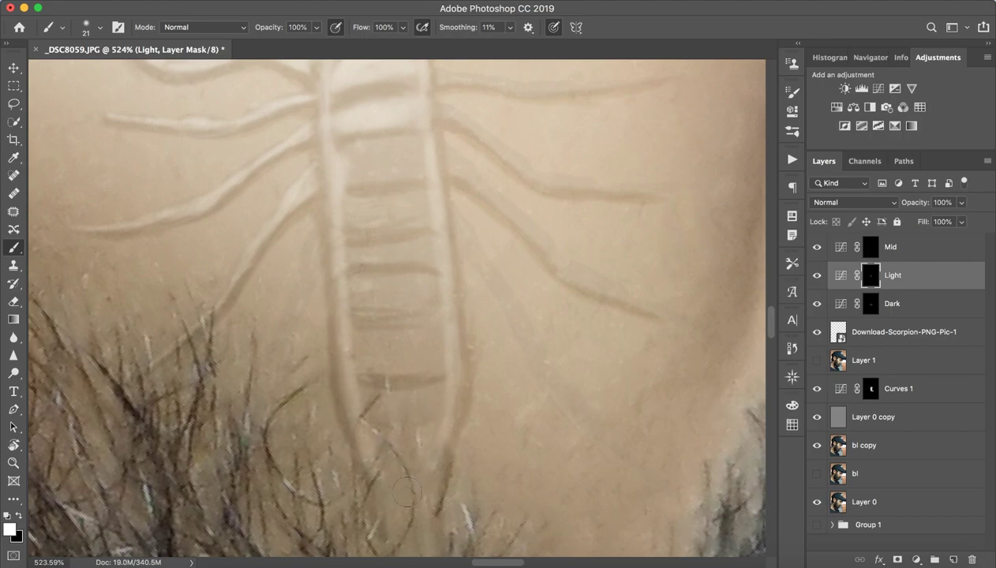
# - Fill the remaining body segments between the dark bands down to the tail base in the beard on the Light mask
pyautogui.moveTo(359, 151)
pyautogui.mouseDown()
pyautogui.moveTo(411, 141)
pyautogui.moveTo(344, 158)
pyautogui.moveTo(390, 154)
pyautogui.moveTo(366, 165)
pyautogui.moveTo(394, 167)
pyautogui.moveTo(368, 174)
pyautogui.moveTo(400, 172)
pyautogui.moveTo(418, 138)
pyautogui.mouseUp()
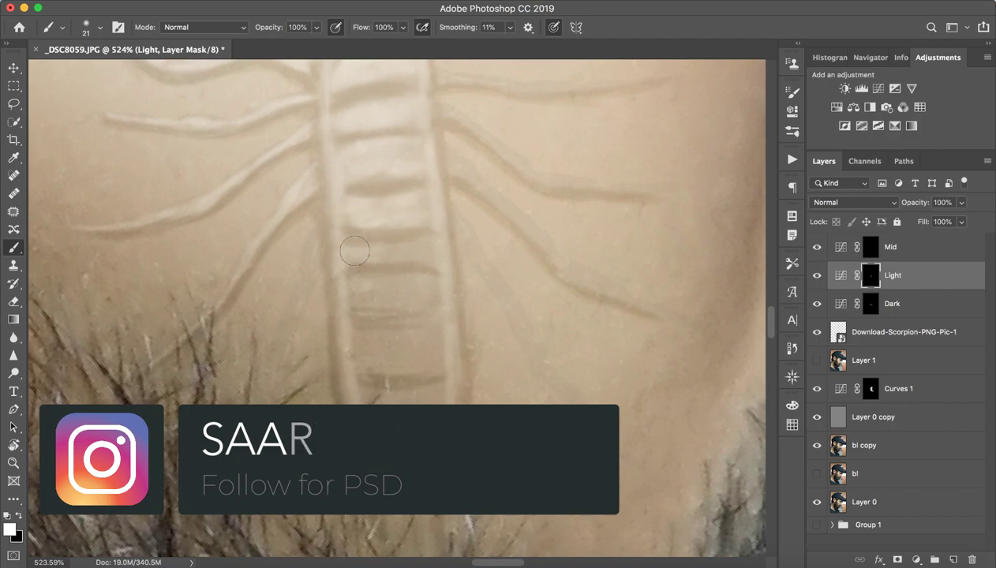
pyautogui.moveTo(360, 282)
pyautogui.mouseDown()
pyautogui.moveTo(362, 262)
pyautogui.moveTo(390, 264)
pyautogui.mouseUp()
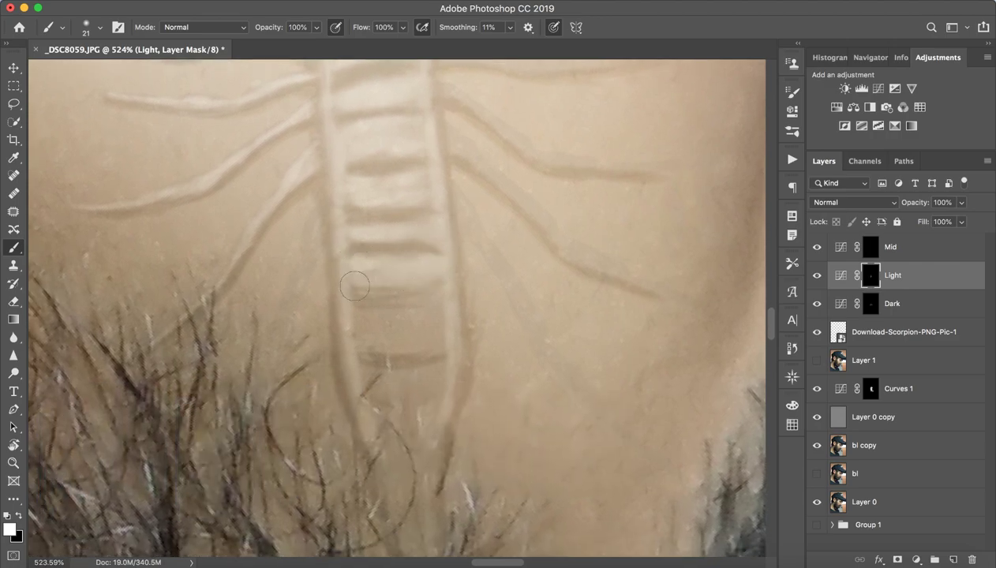
pyautogui.moveTo(367, 315)
pyautogui.mouseDown()
pyautogui.moveTo(412, 317)
pyautogui.moveTo(385, 320)
pyautogui.moveTo(438, 300)
pyautogui.moveTo(445, 345)
pyautogui.moveTo(355, 338)
pyautogui.moveTo(356, 330)
pyautogui.moveTo(425, 334)
pyautogui.moveTo(433, 350)
pyautogui.moveTo(423, 340)
pyautogui.moveTo(428, 312)
pyautogui.moveTo(440, 340)
pyautogui.mouseUp()
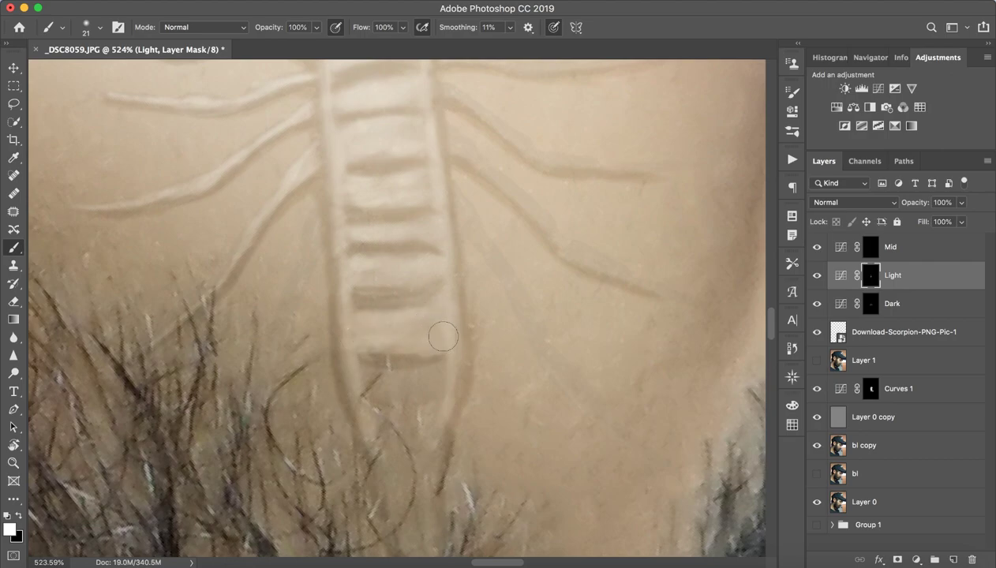
pyautogui.scroll(-3, 426, 371)
pyautogui.moveTo(383, 328)
pyautogui.mouseDown()
pyautogui.moveTo(399, 387)
pyautogui.moveTo(394, 355)
pyautogui.moveTo(359, 320)
pyautogui.moveTo(427, 311)
pyautogui.moveTo(441, 347)
pyautogui.moveTo(422, 375)
pyautogui.moveTo(410, 339)
pyautogui.moveTo(379, 397)
pyautogui.moveTo(378, 316)
pyautogui.moveTo(382, 428)
pyautogui.moveTo(365, 324)
pyautogui.moveTo(387, 331)
pyautogui.mouseUp()
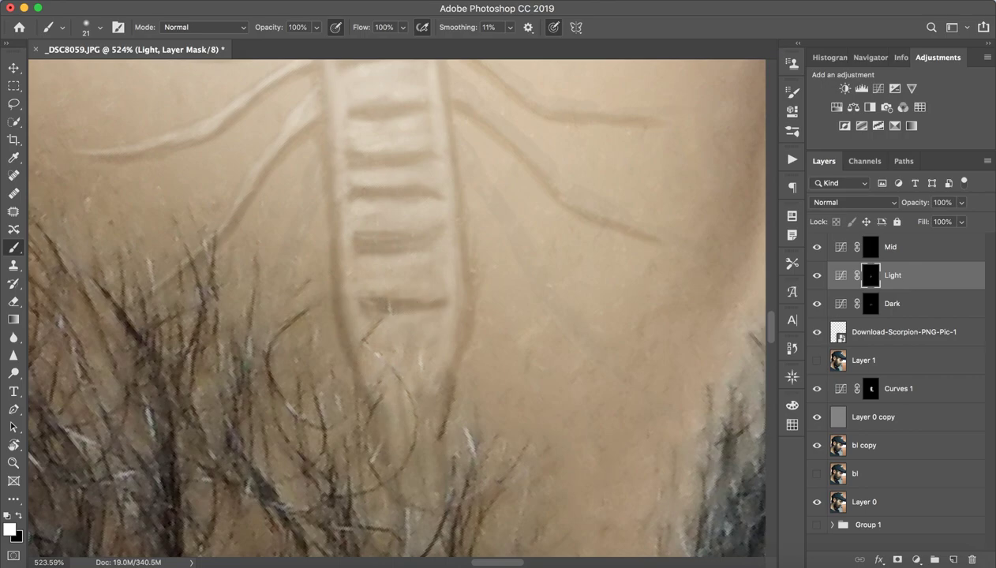
pyautogui.scroll(-3, 380, 331)
pyautogui.hscroll(1, 381, 332)
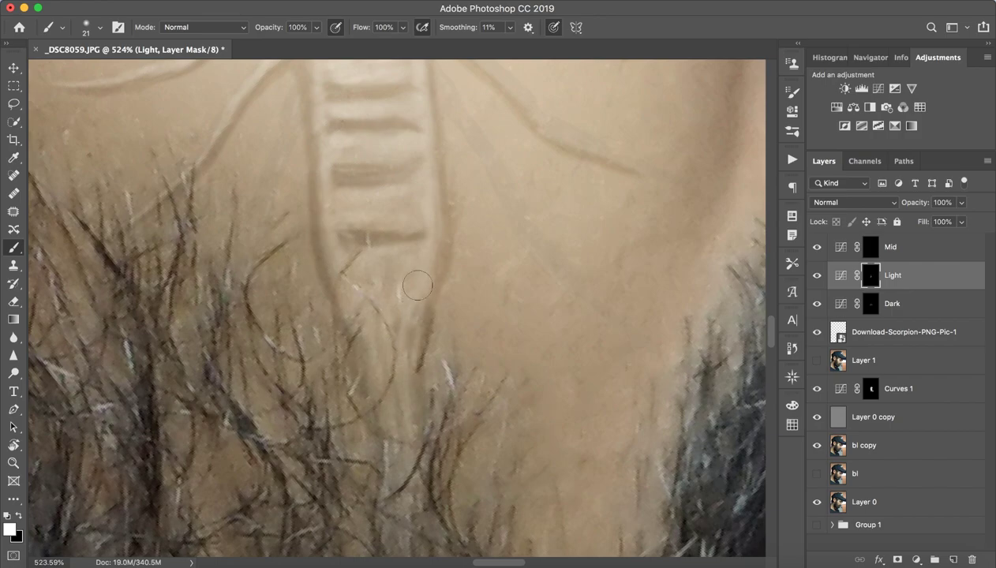
# - Toggle the Download-Scorpion-PNG-Pic-1 layer's visibility to compare the painted scorpion with and without the reference, leaving the layer shown
pyautogui.press('z')
pyautogui.moveTo(475, 345); pyautogui.dragTo(381, 345)
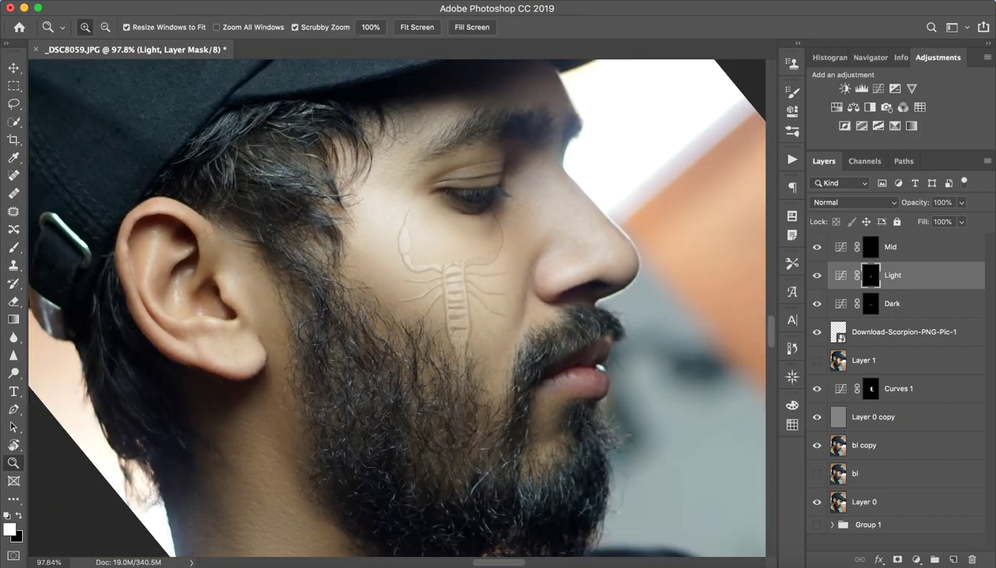
pyautogui.press('z')
pyautogui.moveTo(469, 255); pyautogui.dragTo(534, 255)
pyautogui.click(817, 332)
pyautogui.click(817, 331)
pyautogui.click(816, 331)
pyautogui.click(817, 331)
pyautogui.click(816, 332)
pyautogui.click(817, 331)
pyautogui.click(816, 331)
pyautogui.click(816, 332)
pyautogui.click(816, 331)
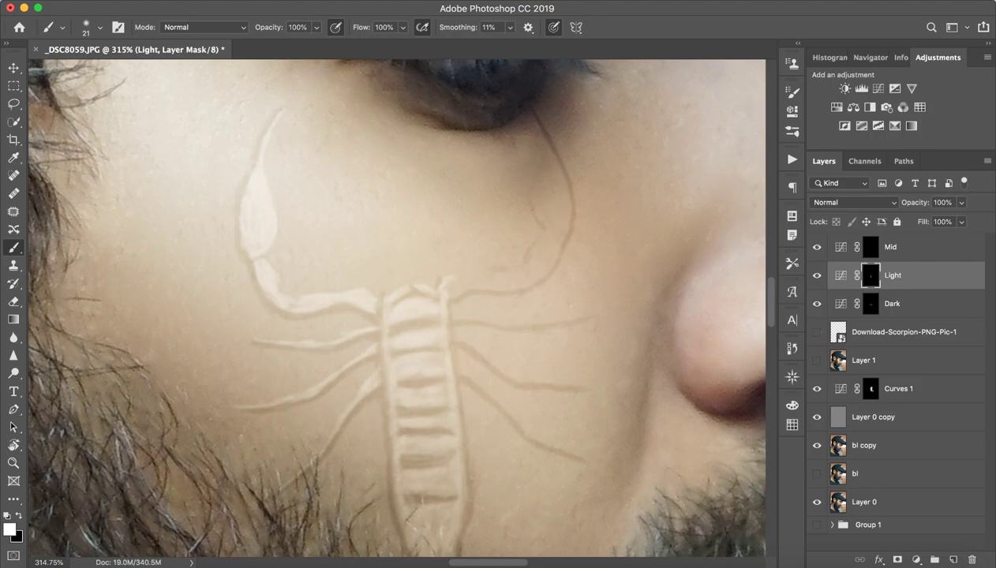
pyautogui.click(817, 332)
# - Fill the nose-side claw arm's segments from the head up to the claw with a 12 px brush on the Light mask
pyautogui.press('super+space')
pyautogui.moveTo(476, 280)
pyautogui.mouseDown()
pyautogui.moveTo(432, 295)
pyautogui.moveTo(455, 280)
pyautogui.moveTo(465, 280)
pyautogui.moveTo(446, 291)
pyautogui.moveTo(479, 283)
pyautogui.moveTo(446, 303)
pyautogui.moveTo(473, 274)
pyautogui.moveTo(481, 280)
pyautogui.moveTo(455, 282)
pyautogui.moveTo(497, 282)
pyautogui.mouseUp()
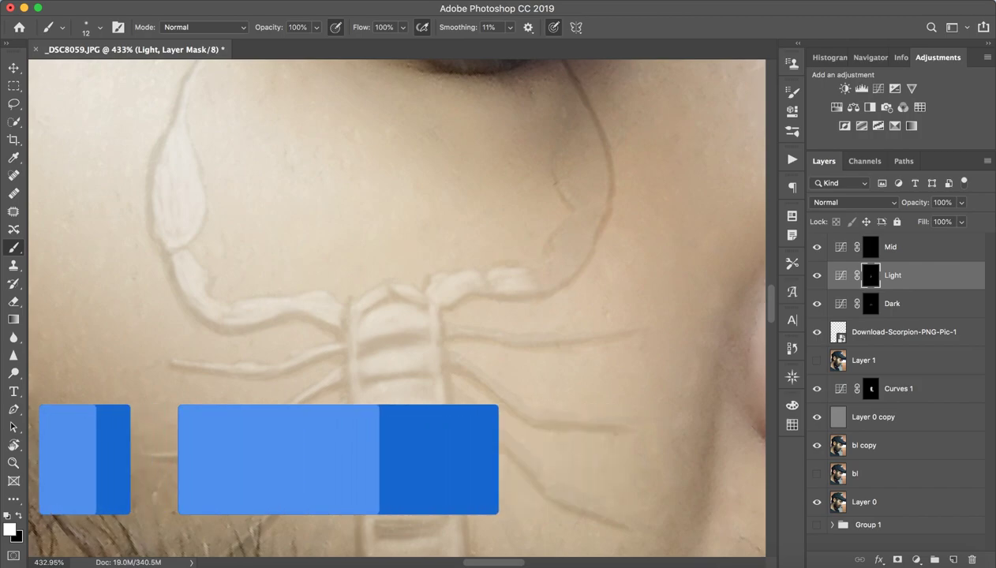
pyautogui.moveTo(541, 287); pyautogui.dragTo(529, 282)
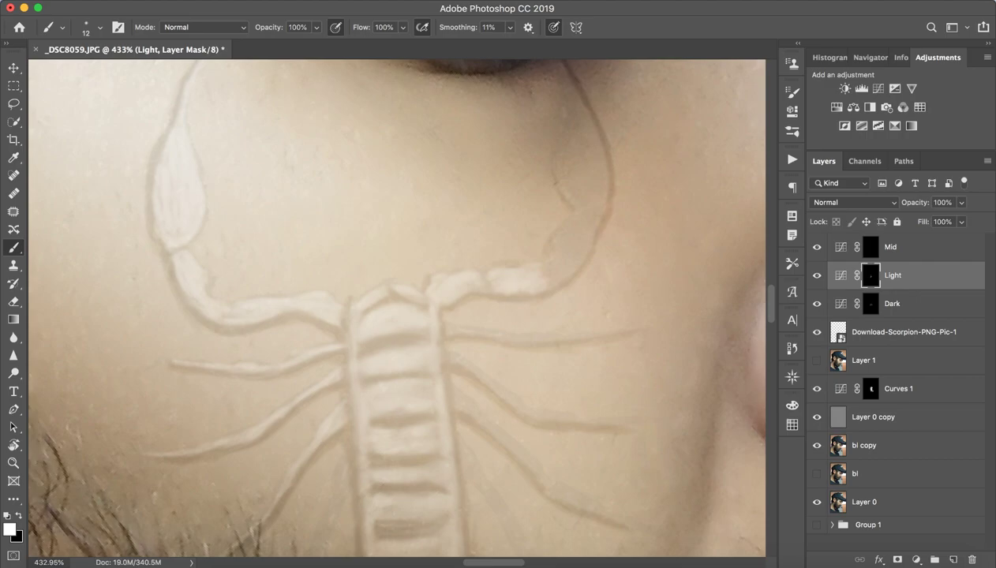
pyautogui.moveTo(544, 271); pyautogui.dragTo(555, 256)
pyautogui.moveTo(573, 246)
pyautogui.mouseDown()
pyautogui.moveTo(590, 235)
pyautogui.moveTo(565, 216)
pyautogui.mouseUp()
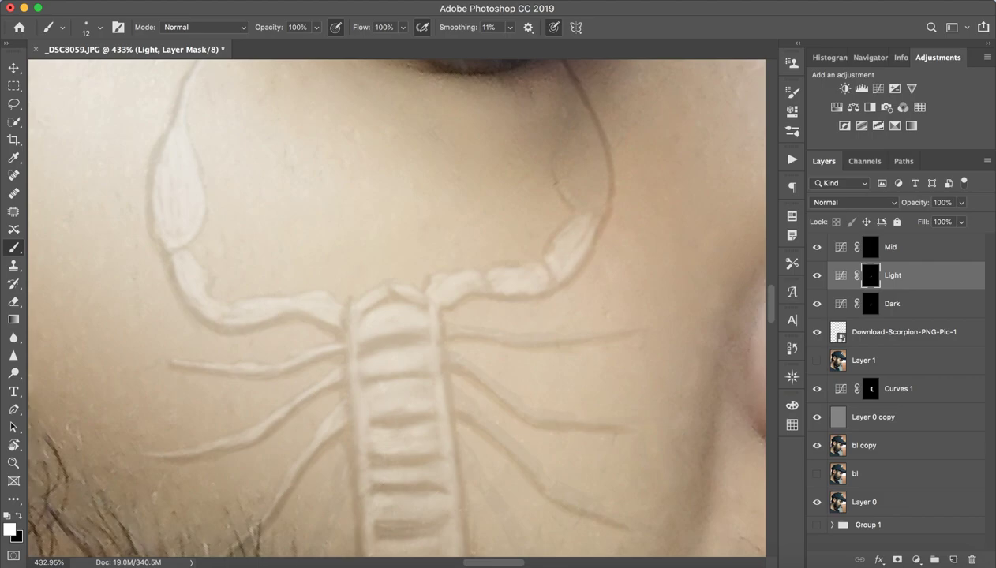
# - Touch up the ear-side claw arm on the Light mask with a 5 px black brush and restore white as foreground
pyautogui.press('x')
pyautogui.moveTo(251, 309); pyautogui.dragTo(239, 309)
pyautogui.hotkey('ctrl', 'space')
pyautogui.moveTo(237, 308); pyautogui.dragTo(268, 308)
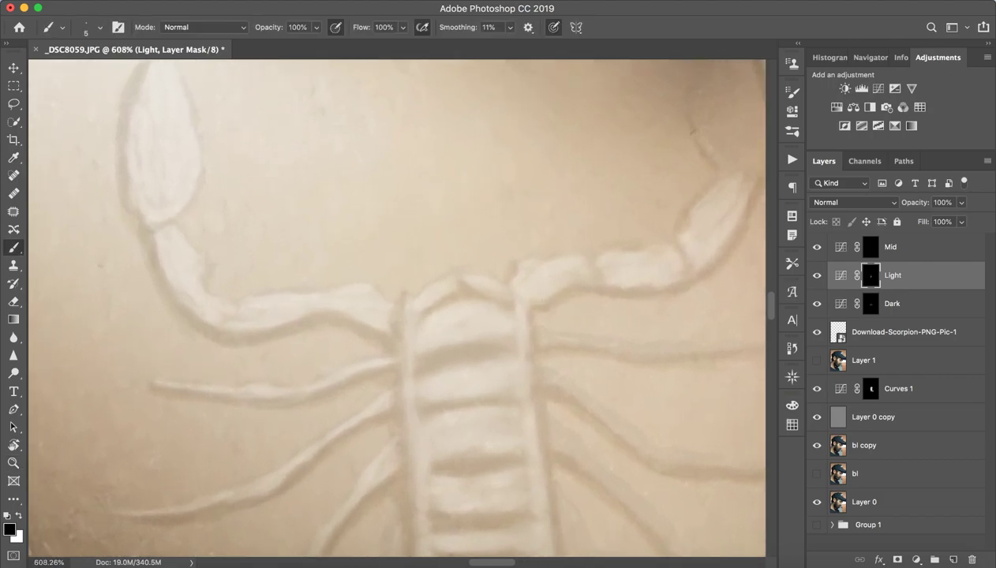
pyautogui.press('x')
# - Fill the nose-side claw up to its pointed tip below the eye with a 12 px white brush on the Light mask
pyautogui.hotkey('ctrl', 'space')
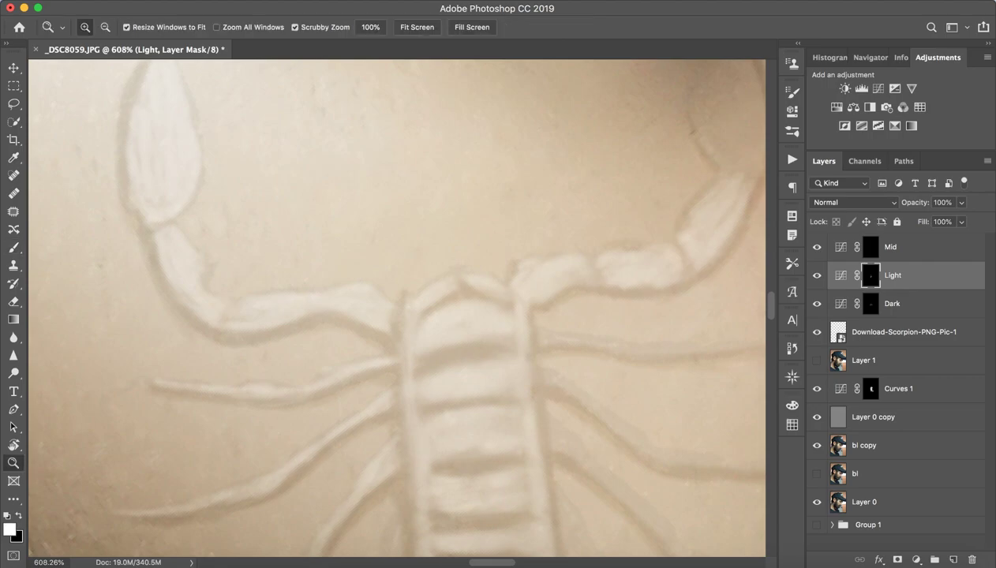
pyautogui.moveTo(487, 252); pyautogui.dragTo(442, 252)
pyautogui.moveTo(568, 199); pyautogui.dragTo(589, 197)
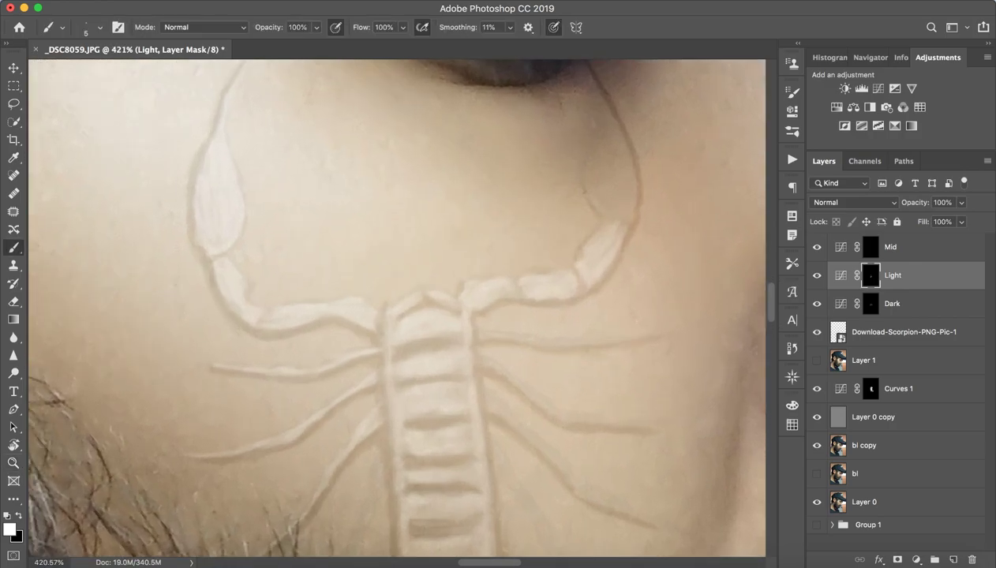
pyautogui.moveTo(613, 162)
pyautogui.mouseDown()
pyautogui.moveTo(587, 274)
pyautogui.moveTo(531, 315)
pyautogui.moveTo(531, 296)
pyautogui.moveTo(542, 296)
pyautogui.moveTo(533, 287)
pyautogui.moveTo(519, 300)
pyautogui.mouseUp()
pyautogui.moveTo(514, 274)
pyautogui.mouseDown()
pyautogui.moveTo(512, 309)
pyautogui.moveTo(522, 311)
pyautogui.mouseUp()
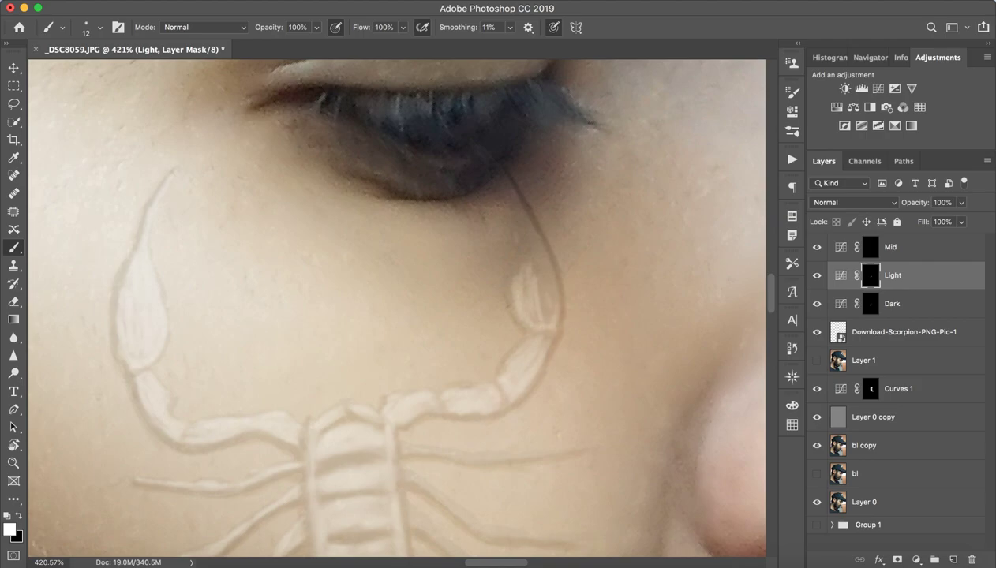
pyautogui.moveTo(514, 199)
pyautogui.mouseDown()
pyautogui.moveTo(546, 288)
pyautogui.moveTo(531, 273)
pyautogui.mouseUp()
pyautogui.moveTo(518, 228)
pyautogui.mouseDown()
pyautogui.moveTo(522, 248)
pyautogui.moveTo(515, 224)
pyautogui.mouseUp()
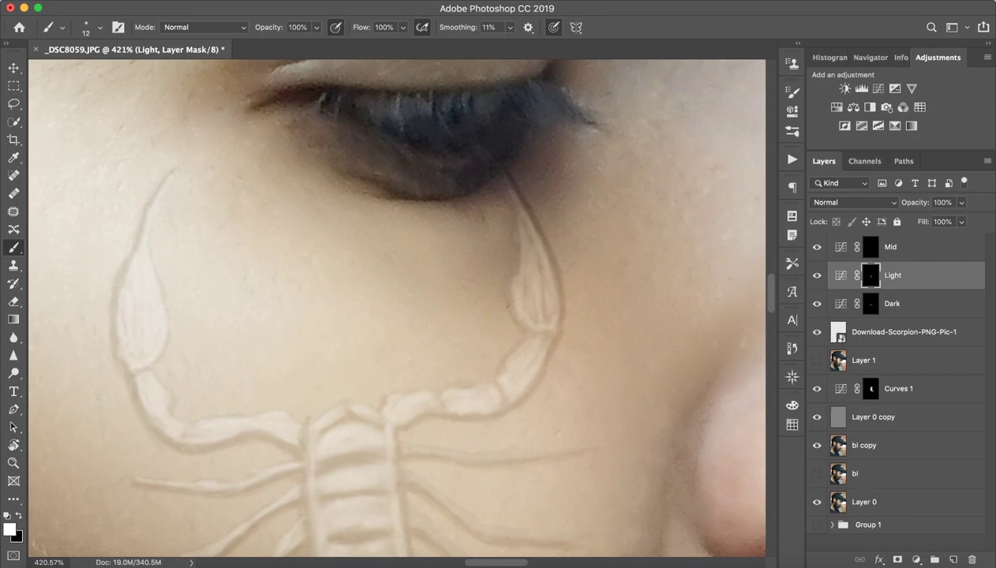
pyautogui.moveTo(519, 267); pyautogui.dragTo(512, 254)
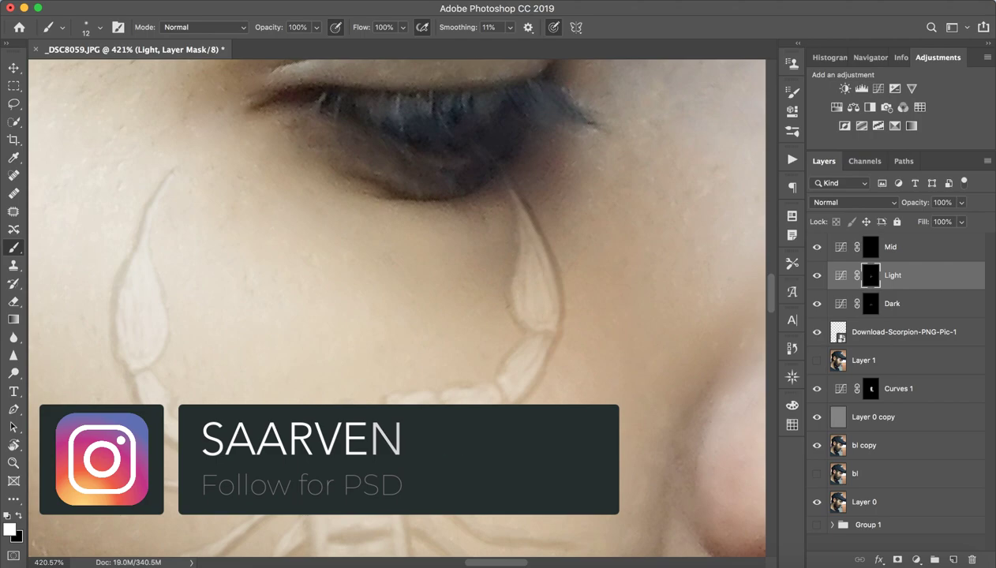
# - Rotate the canvas and paint highlights along the nose-side leg nearest the head and the middle one on the Light mask
pyautogui.press('z')
pyautogui.moveTo(568, 264)
pyautogui.mouseDown()
pyautogui.moveTo(464, 264)
pyautogui.moveTo(553, 264)
pyautogui.mouseUp()
pyautogui.press('b')
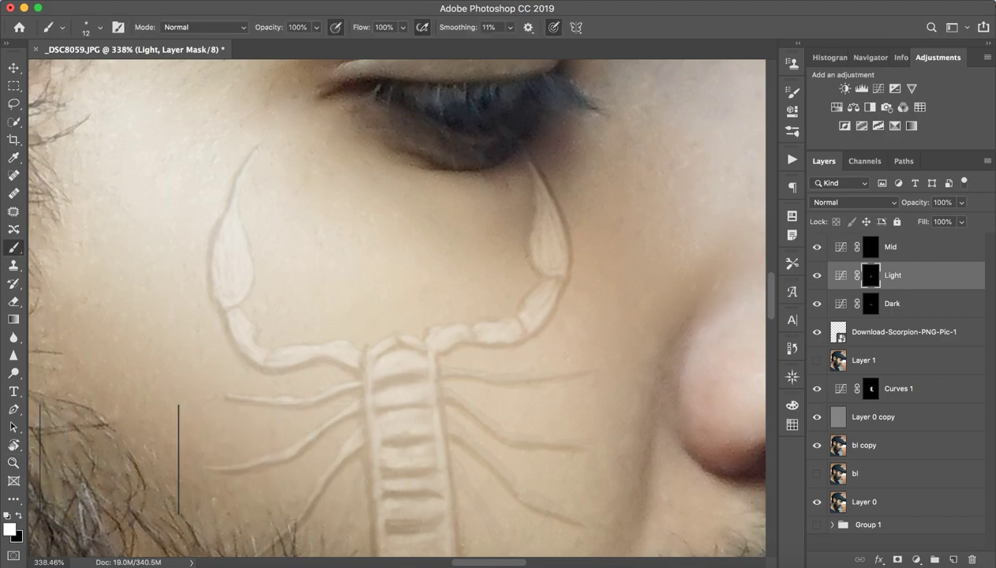
pyautogui.press('r')
pyautogui.moveTo(552, 307); pyautogui.dragTo(522, 216)
pyautogui.press('b')
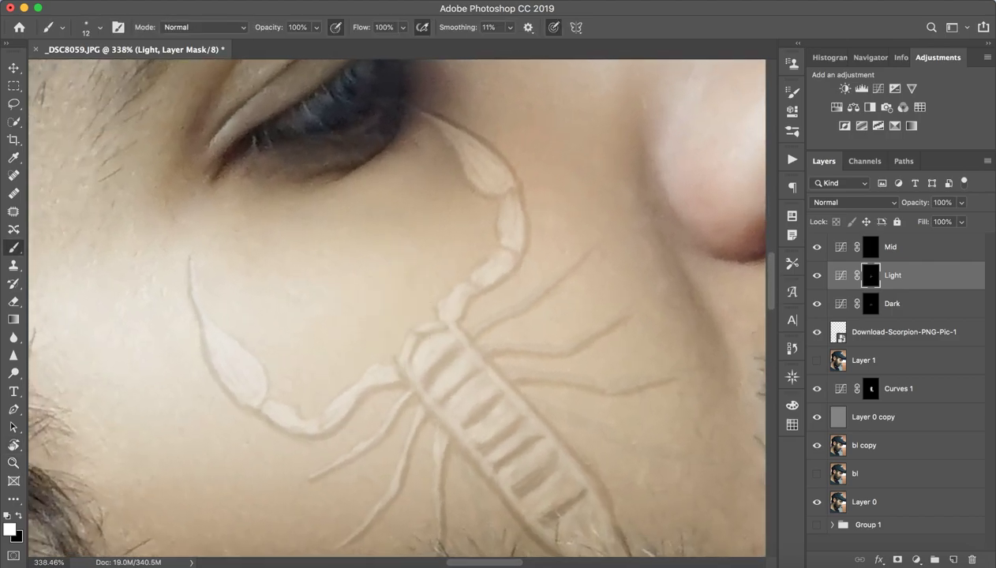
pyautogui.press('super+space')
pyautogui.moveTo(495, 321); pyautogui.dragTo(536, 322)
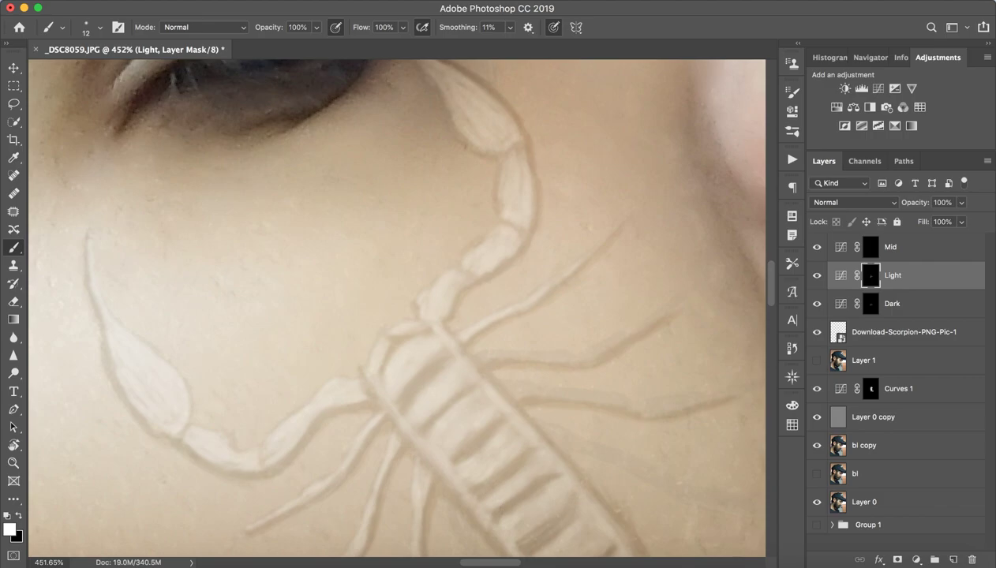
pyautogui.scroll(-2, 396, 308)
pyautogui.hscroll(2, 396, 307)
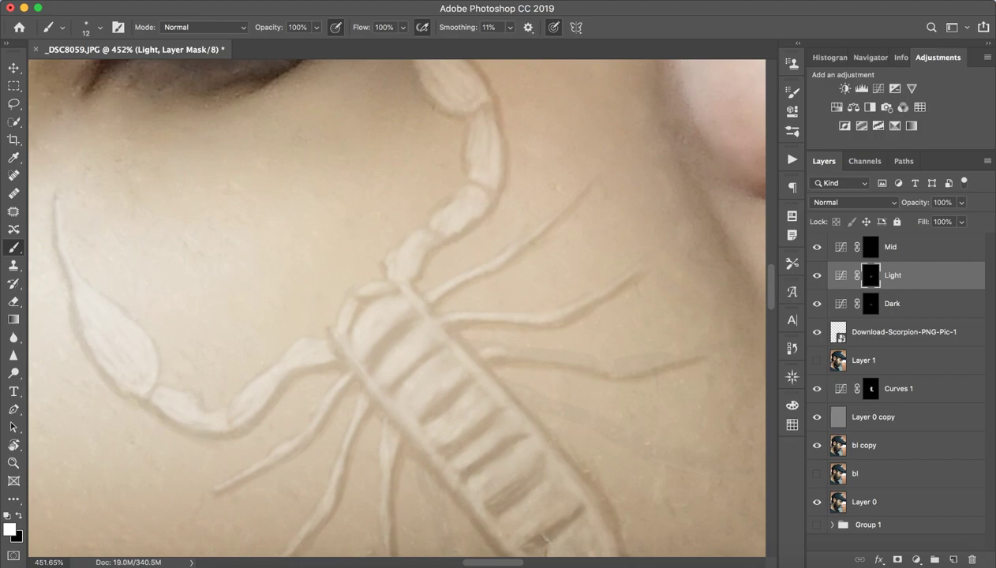
# - Highlight the rearmost nose-side leg on the Light mask, undoing the outer stroke and repainting it thinner toward the tip
pyautogui.moveTo(523, 353); pyautogui.dragTo(677, 360)
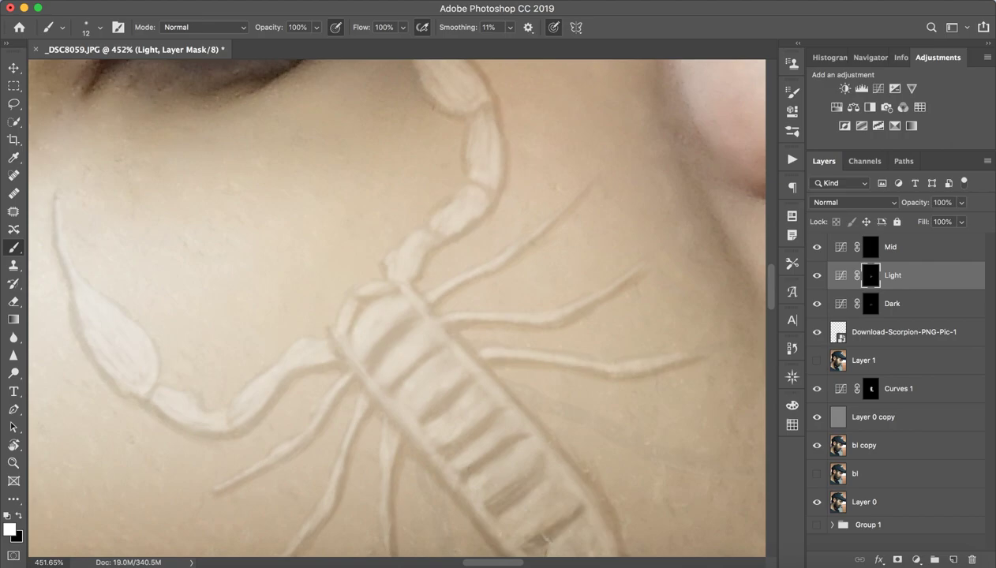
pyautogui.press('super+z')
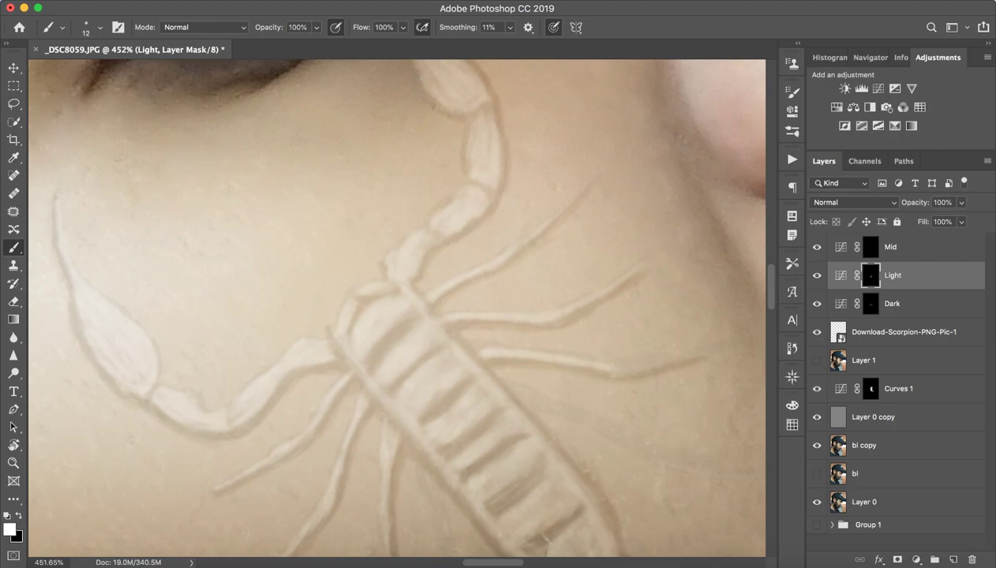
pyautogui.moveTo(634, 365); pyautogui.dragTo(666, 362)
pyautogui.scroll(-3, 396, 307)
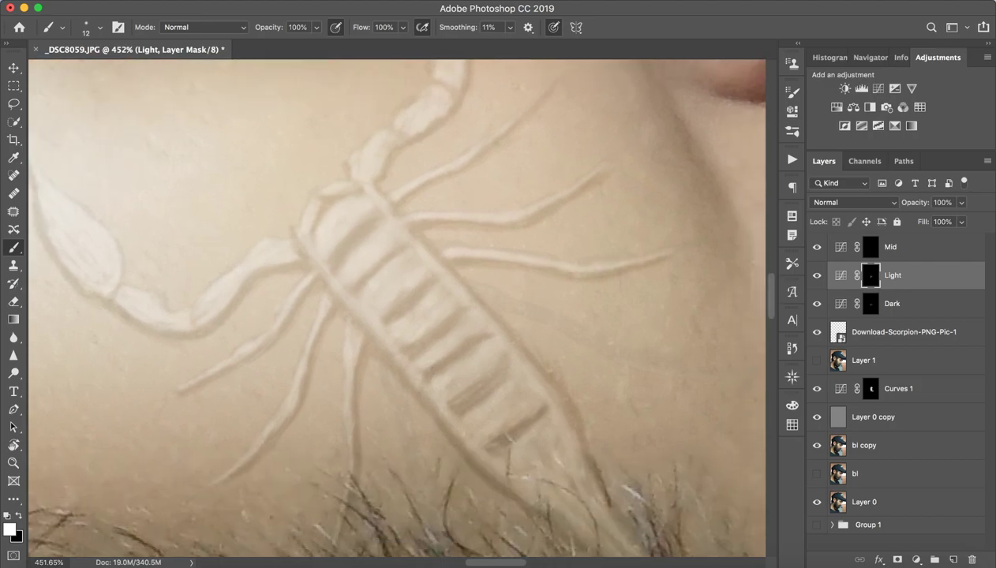
# - Try a short highlight stroke at the body's nose-side edge on the Light mask and undo it
pyautogui.moveTo(466, 292); pyautogui.dragTo(489, 296)
pyautogui.hotkey('ctrl', 'z')
pyautogui.press('z')
pyautogui.moveTo(538, 311)
pyautogui.mouseDown()
pyautogui.moveTo(466, 311)
pyautogui.moveTo(489, 311)
pyautogui.mouseUp()
pyautogui.press('b')
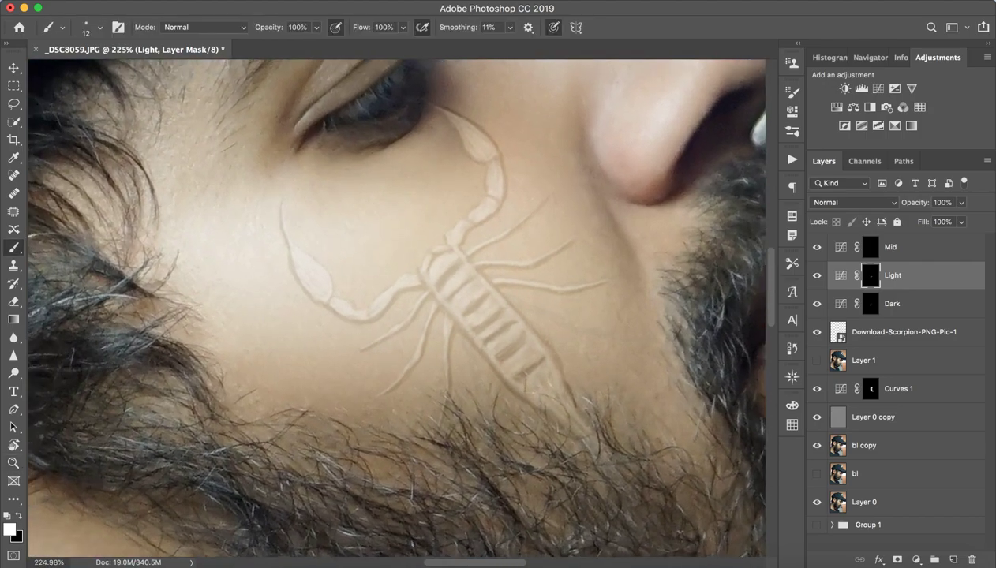
# - Make the Mid curves layer's mask active for painting with the brush around the ear-side claw
pyautogui.hotkey('alt', ']')
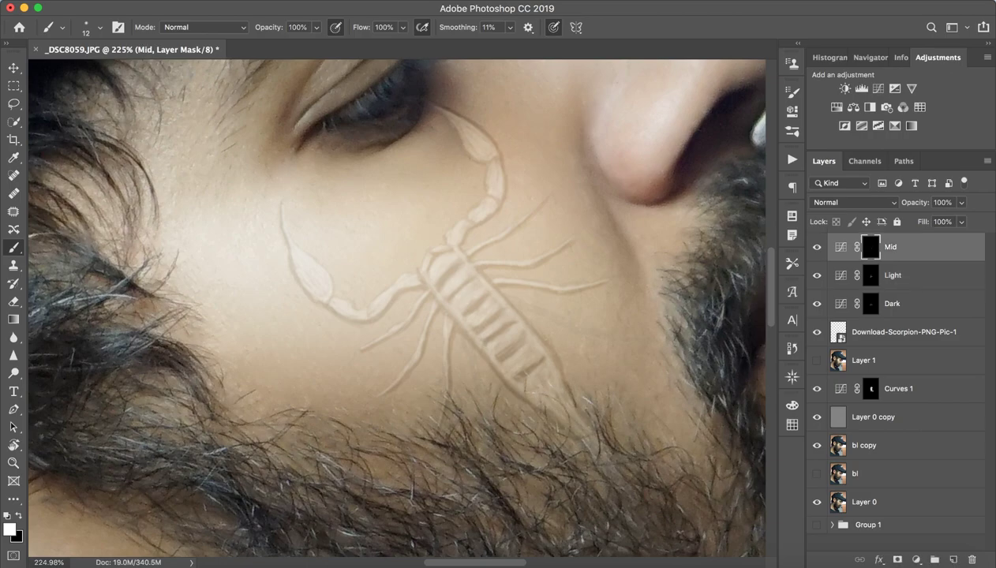
pyautogui.press('z')
pyautogui.moveTo(282, 204); pyautogui.dragTo(305, 208)
pyautogui.press('b')
pyautogui.press('z')
pyautogui.press('b')
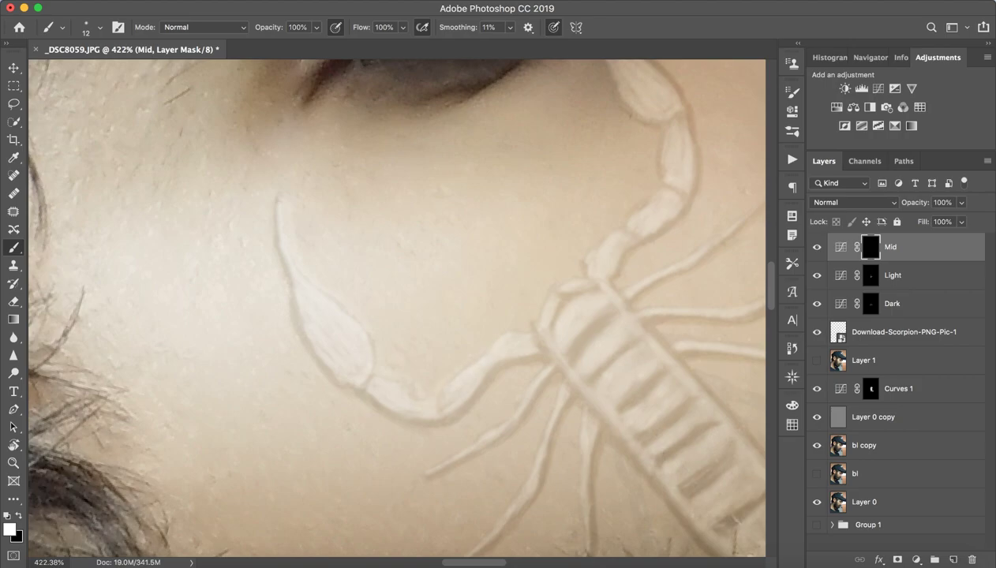
# - Hide the scorpion reference image to check the traced effect on the cheek alone, and restore its visibility
pyautogui.click(816, 331)
pyautogui.press('z')
pyautogui.moveTo(568, 321); pyautogui.dragTo(448, 321)
pyautogui.scroll(8, 552, 324)
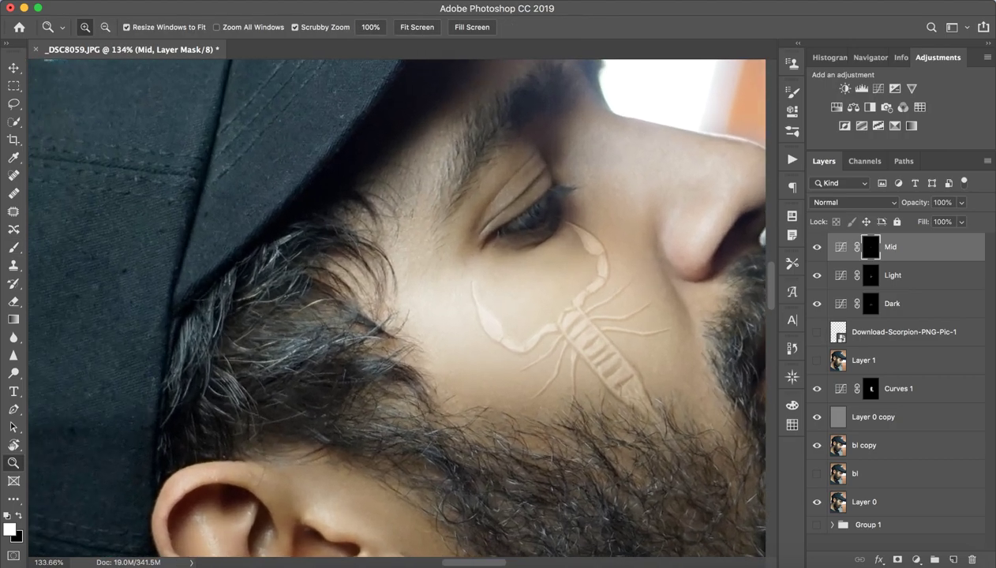
pyautogui.scroll(-3, 562, 319)
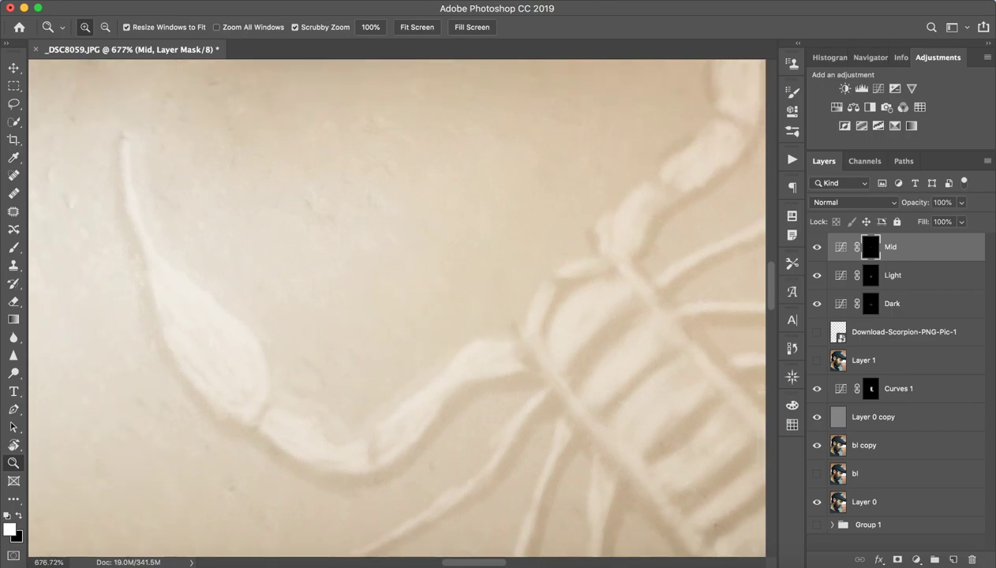
pyautogui.press('b')
pyautogui.press('super+z')
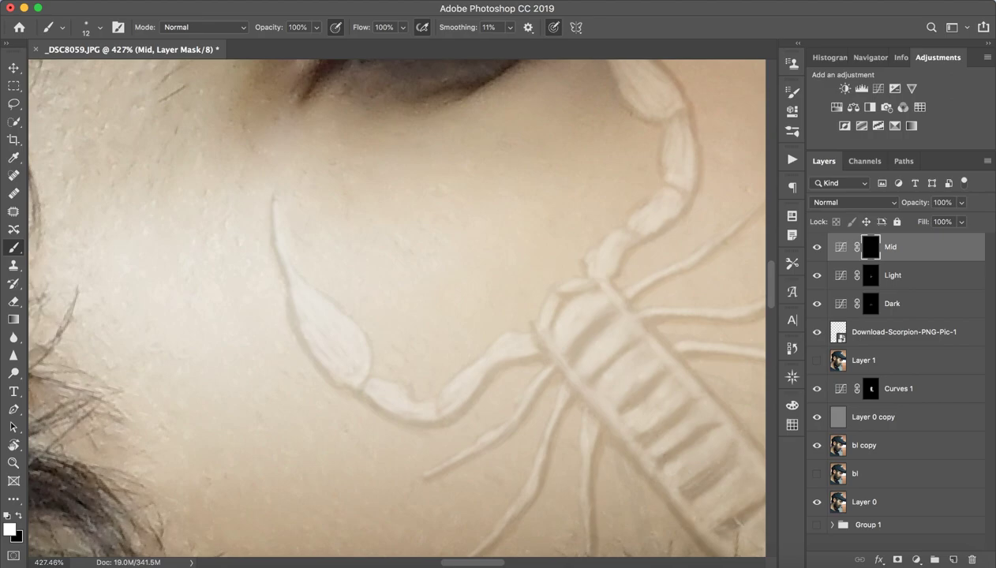
# - Rotate the canvas view to -144° so the ear-side claw lies nearly horizontal for brushing
pyautogui.press('r')
pyautogui.moveTo(552, 355)
pyautogui.mouseDown()
pyautogui.moveTo(551, 261)
pyautogui.moveTo(509, 192)
pyautogui.mouseUp()
pyautogui.moveTo(322, 218); pyautogui.dragTo(303, 239)
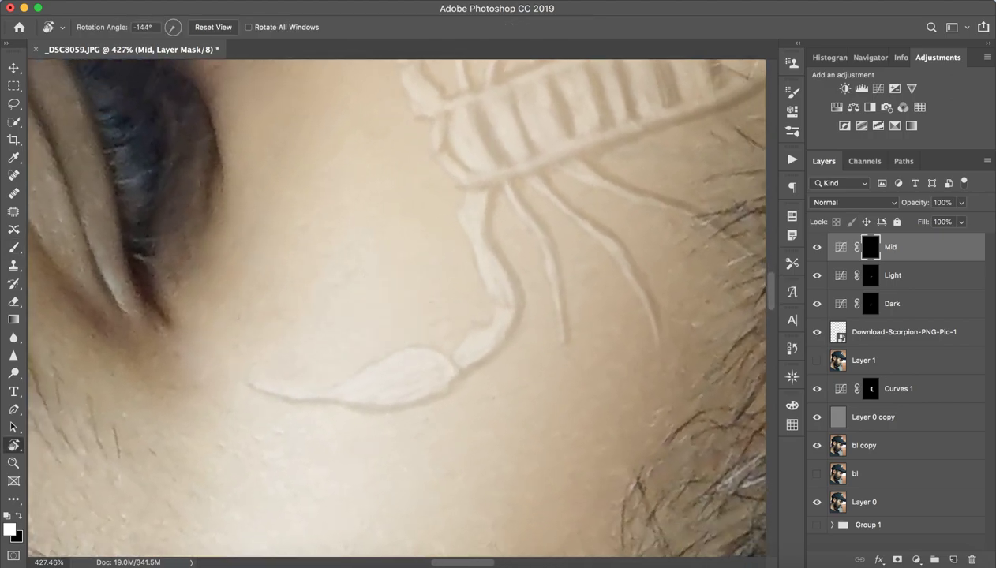
pyautogui.moveTo(329, 423); pyautogui.dragTo(434, 382)
pyautogui.press('z')
pyautogui.press('r')
pyautogui.press('b')
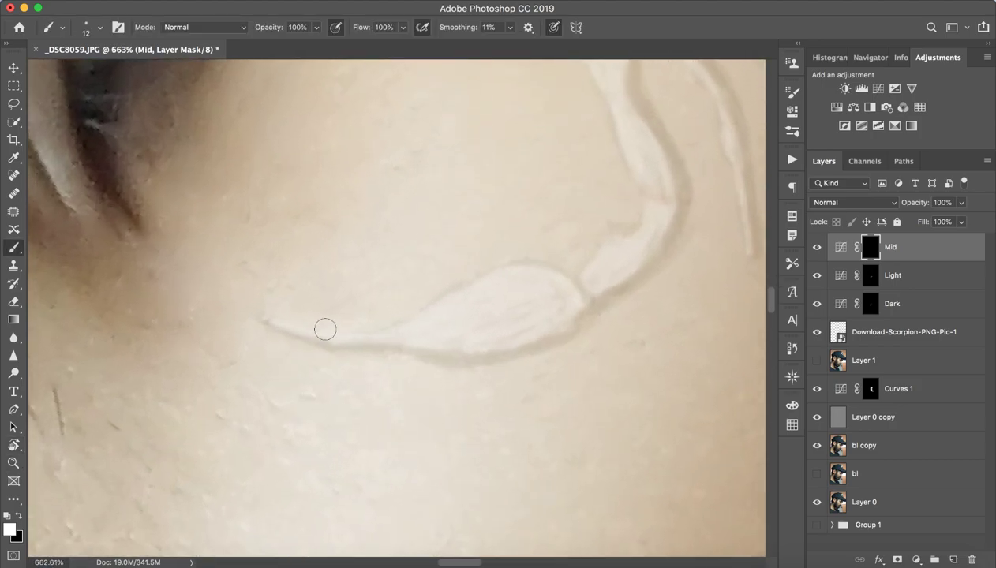
# - Choose the Hard Round Pressure Size brush at 6 px and refine the ear-side claw on the Mid mask
pyautogui.moveTo(324, 303); pyautogui.dragTo(324, 297)
pyautogui.click(100, 27)
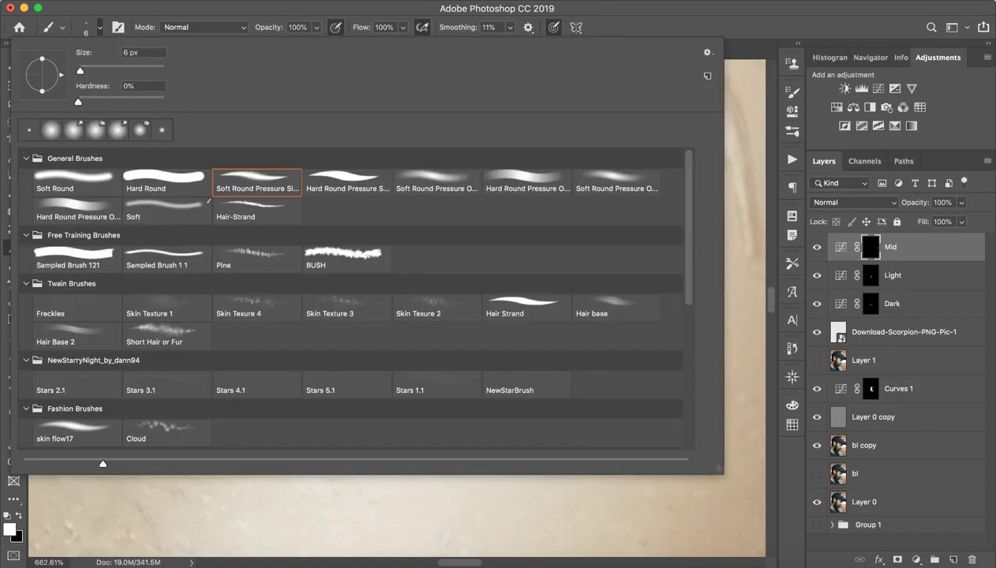
pyautogui.click(347, 182)
pyautogui.press('Return')
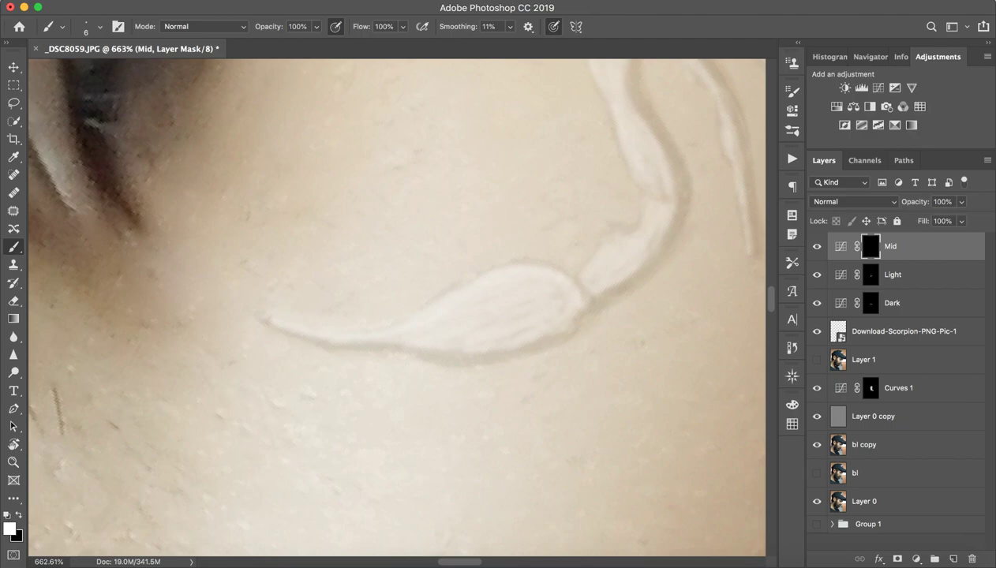
pyautogui.scroll(3, 397, 307)
pyautogui.hscroll(2, 397, 307)
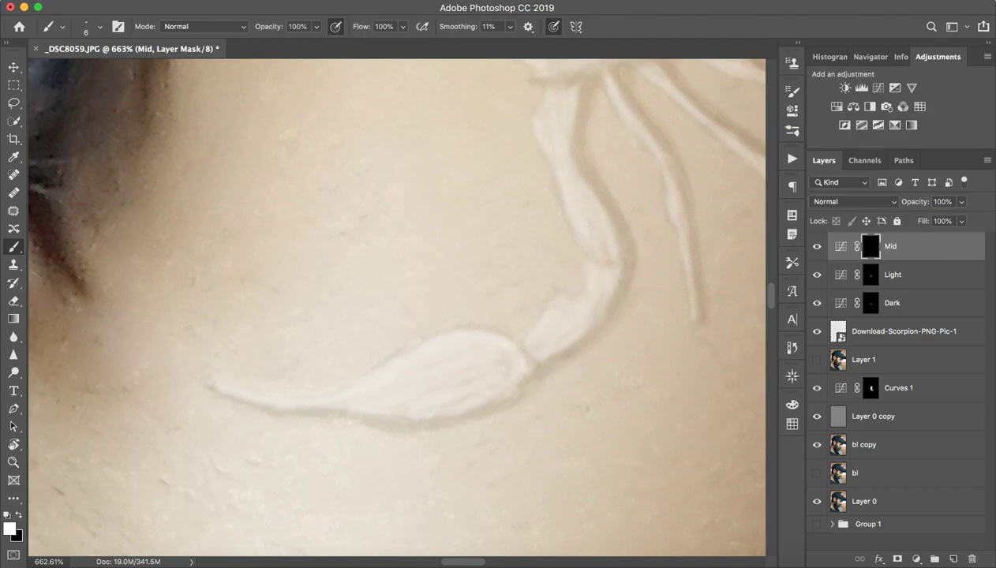
# - Paint thin highlights along the inner edge and base joint of the nose-side claw on the Mid mask
pyautogui.scroll(5, 396, 307)
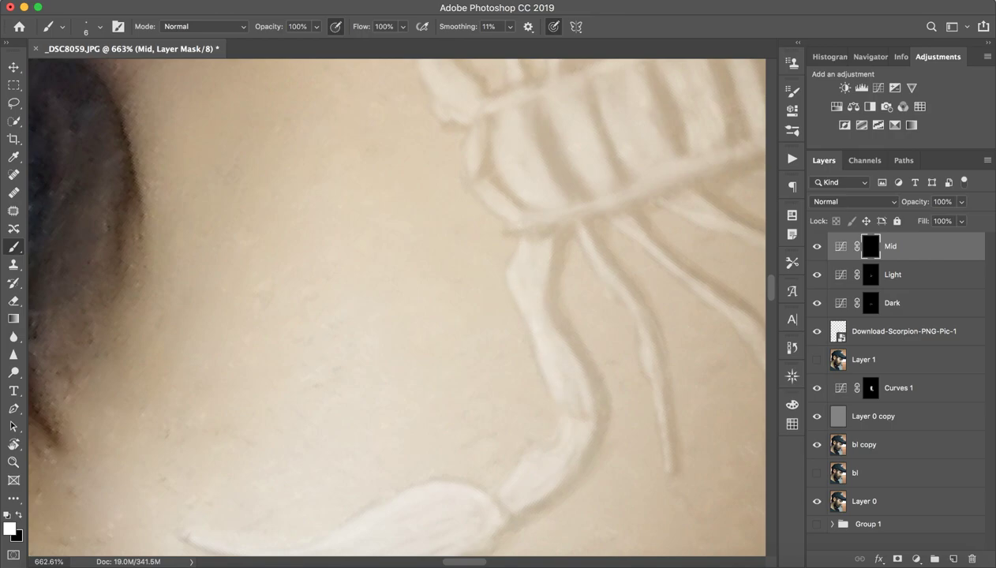
pyautogui.scroll(5, 395, 308)
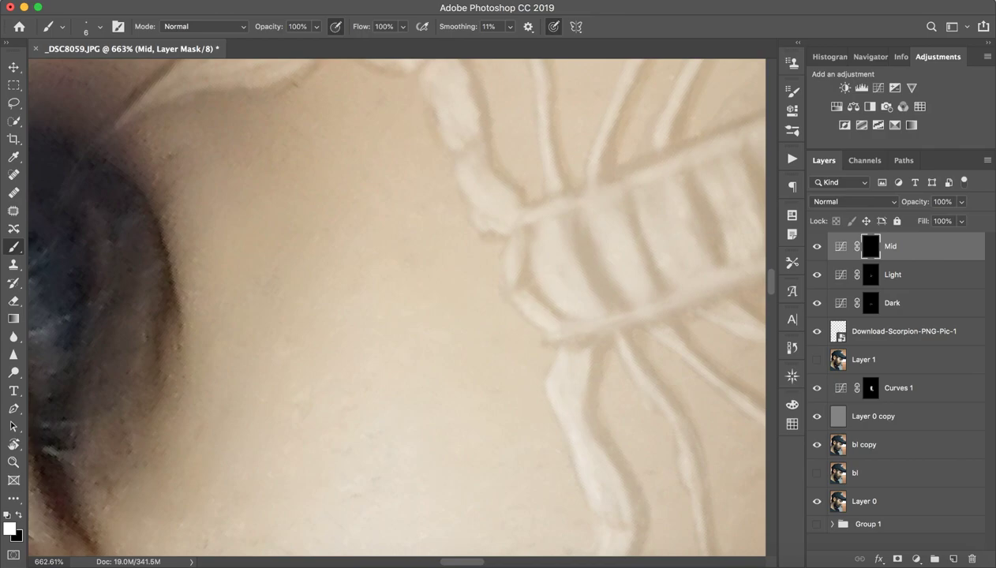
pyautogui.scroll(4, 396, 307)
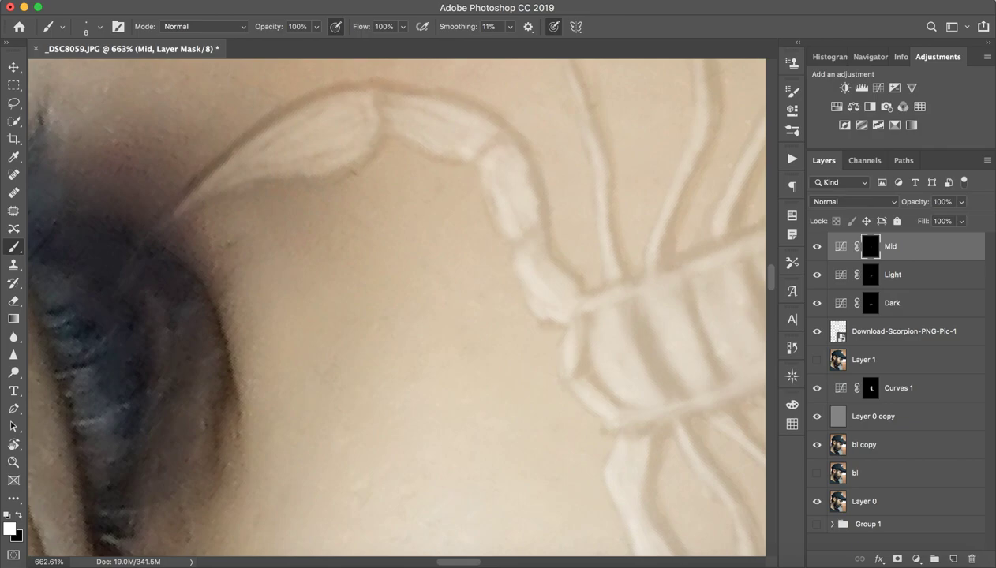
pyautogui.moveTo(318, 180); pyautogui.dragTo(286, 172)
pyautogui.moveTo(200, 195); pyautogui.dragTo(192, 203)
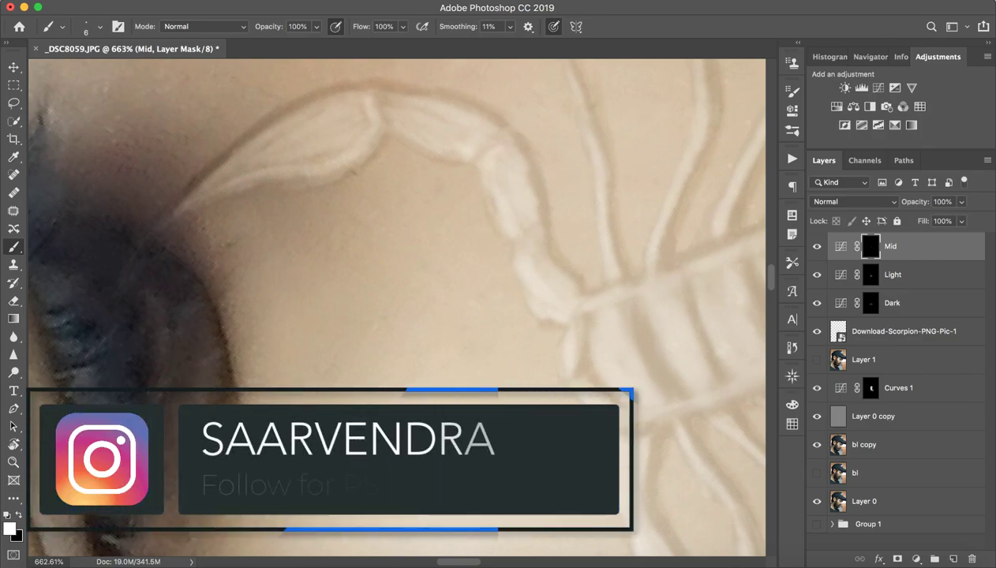
# - Rotate the canvas to -49° and paint thin highlights along the front ear-side leg on the Mid mask
pyautogui.scroll(-4, 396, 308)
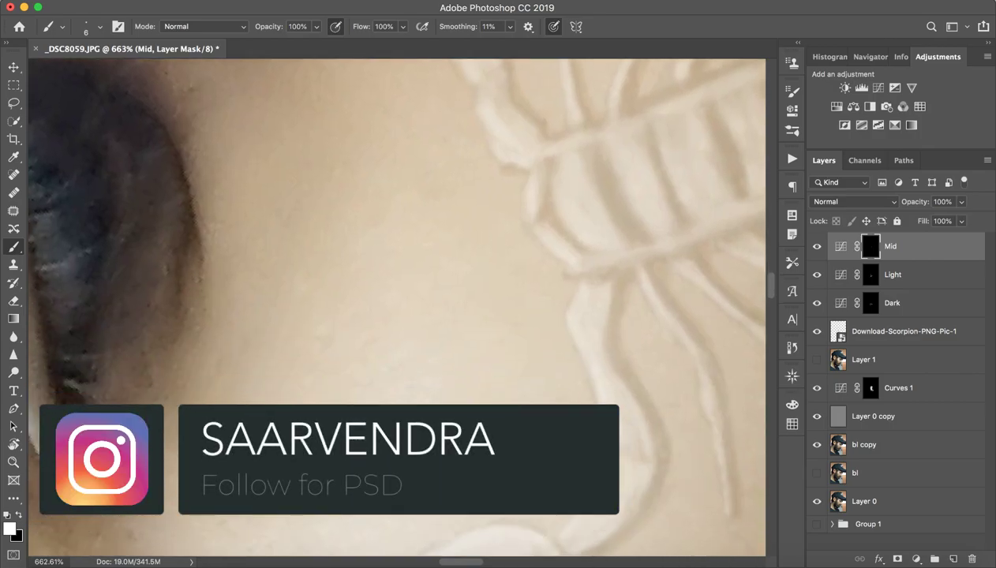
pyautogui.scroll(-4, 396, 307)
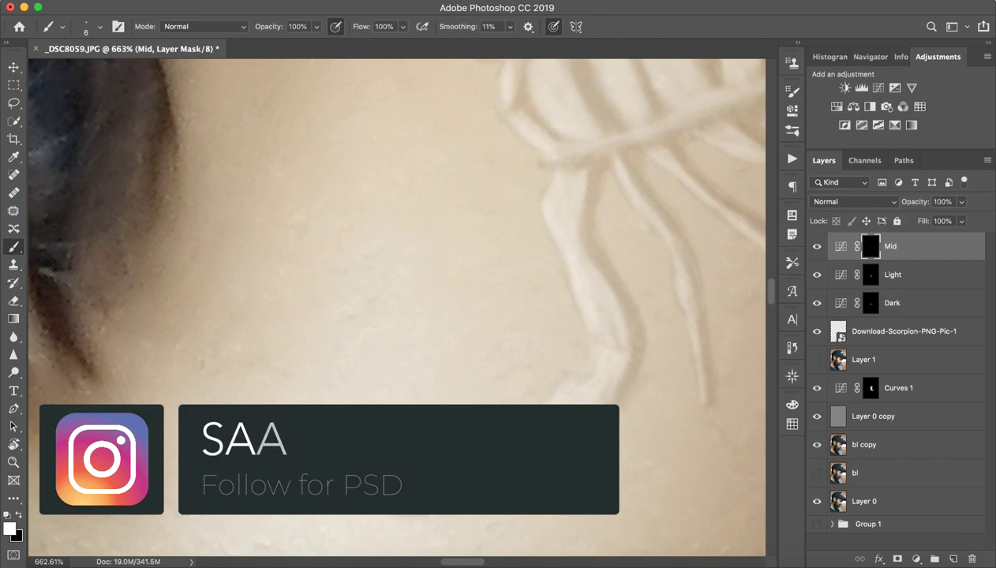
pyautogui.scroll(-3, 396, 307)
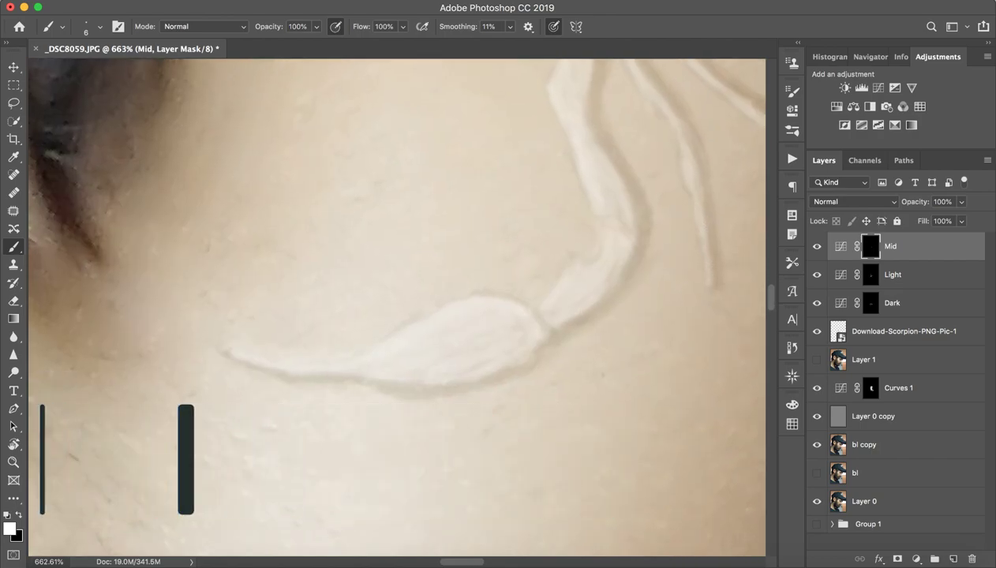
pyautogui.scroll(3, 396, 308)
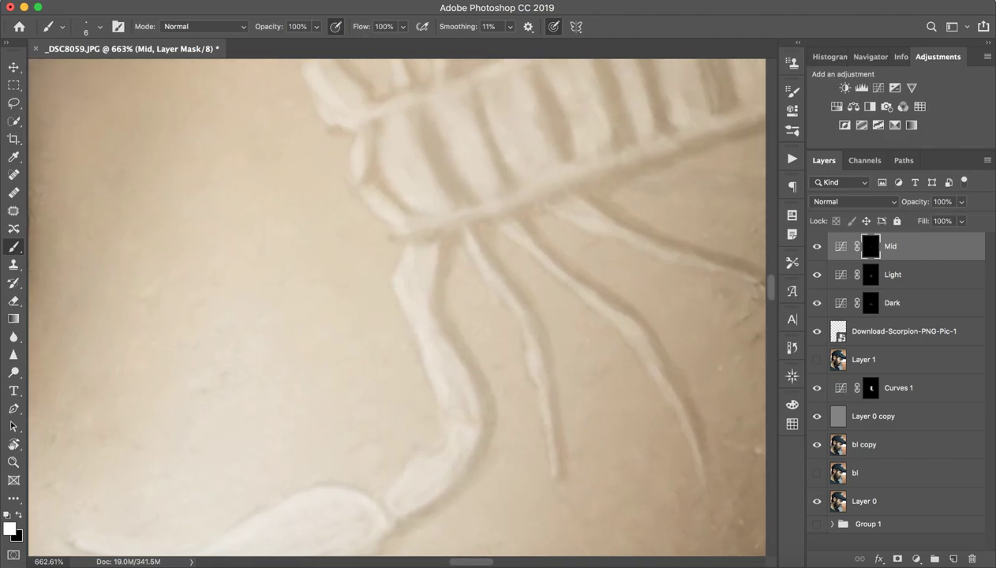
pyautogui.press('r')
pyautogui.moveTo(595, 307); pyautogui.dragTo(388, 504)
pyautogui.scroll(-3, 396, 308)
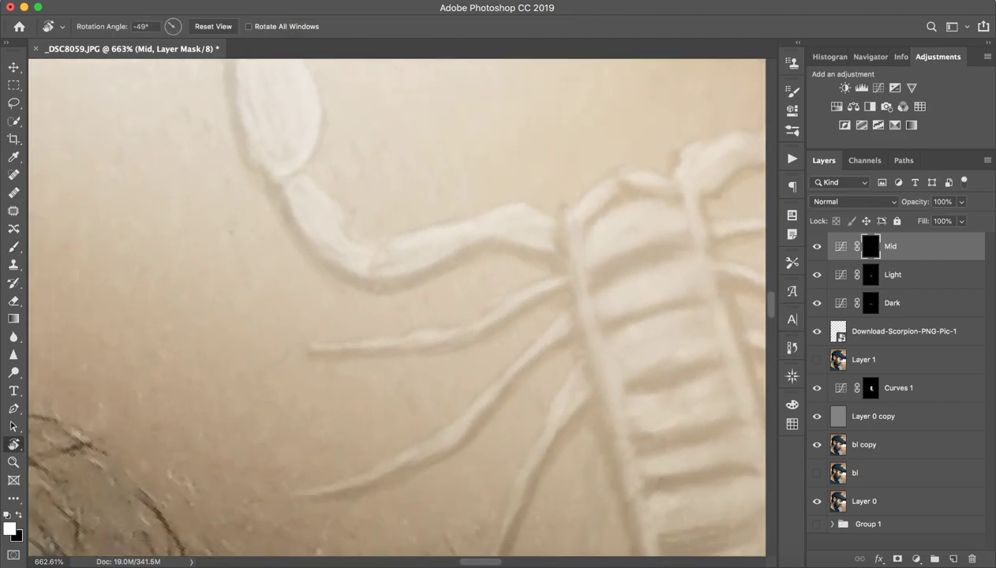
pyautogui.press('super+space')
pyautogui.moveTo(373, 358); pyautogui.dragTo(319, 340)
pyautogui.press('super+space')
pyautogui.press('b')
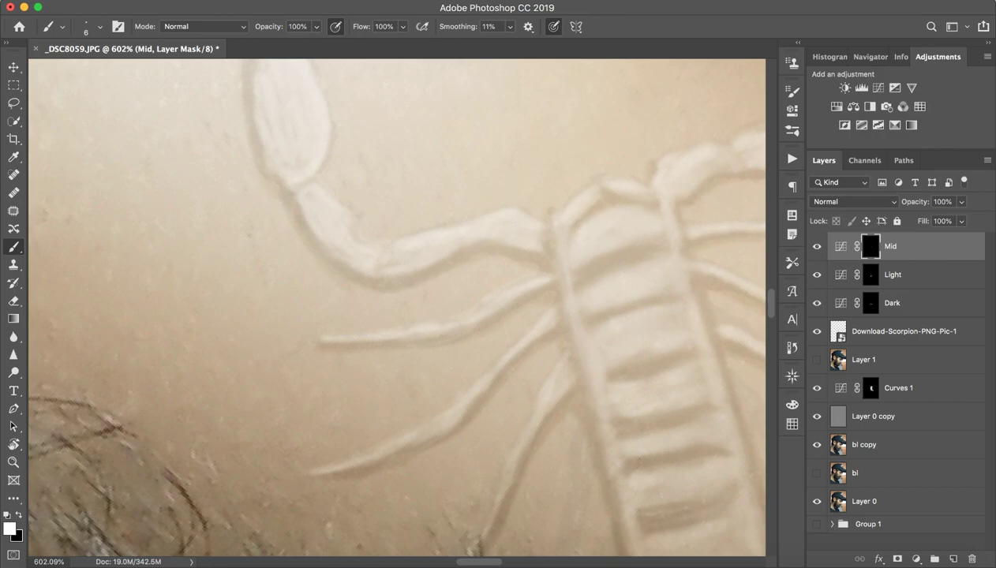
# - Paint thin highlights along the remaining ear-side legs and the body's ear-side edge on the Mid mask
pyautogui.scroll(-5, 396, 308)
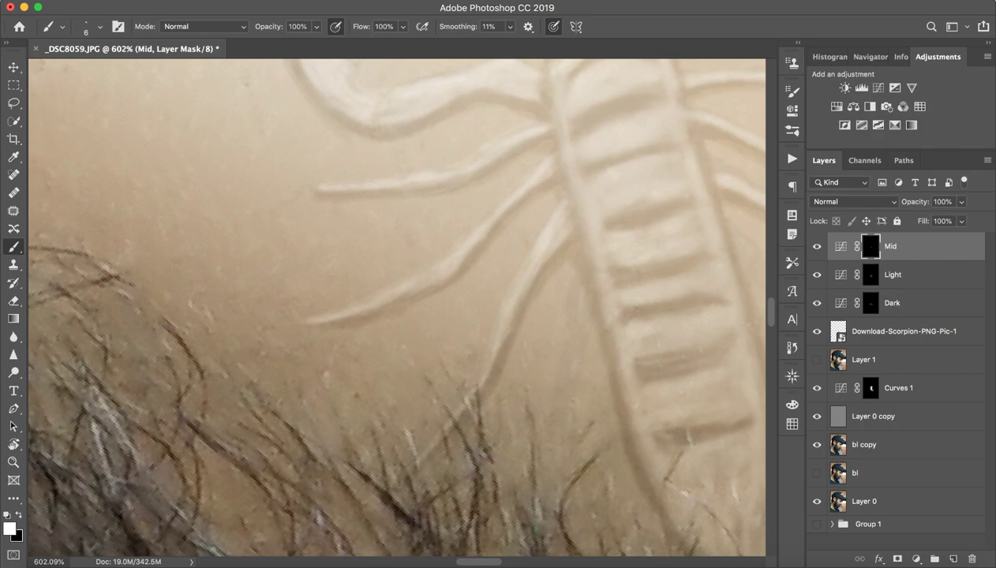
pyautogui.hscroll(5, 396, 308)
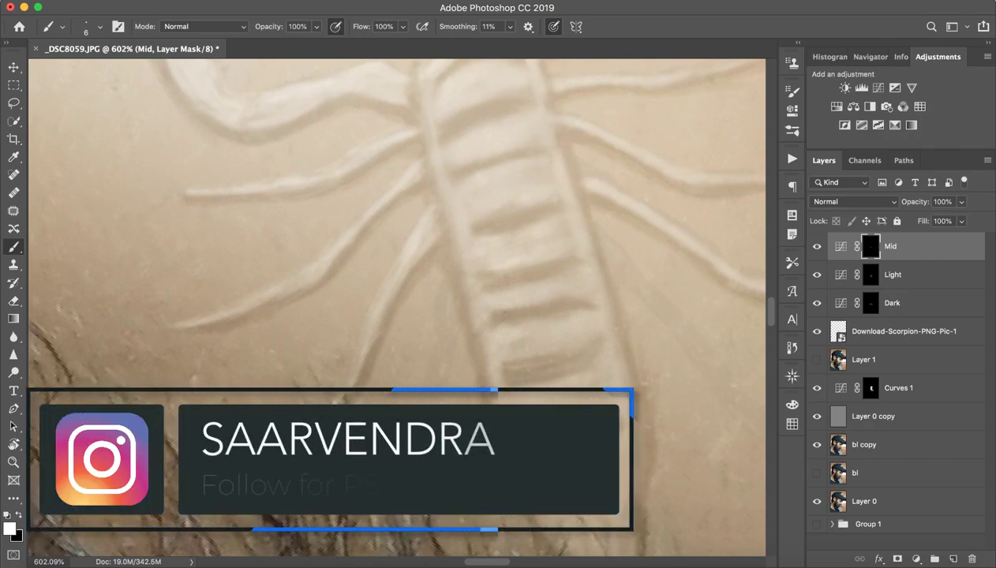
pyautogui.scroll(3, 396, 308)
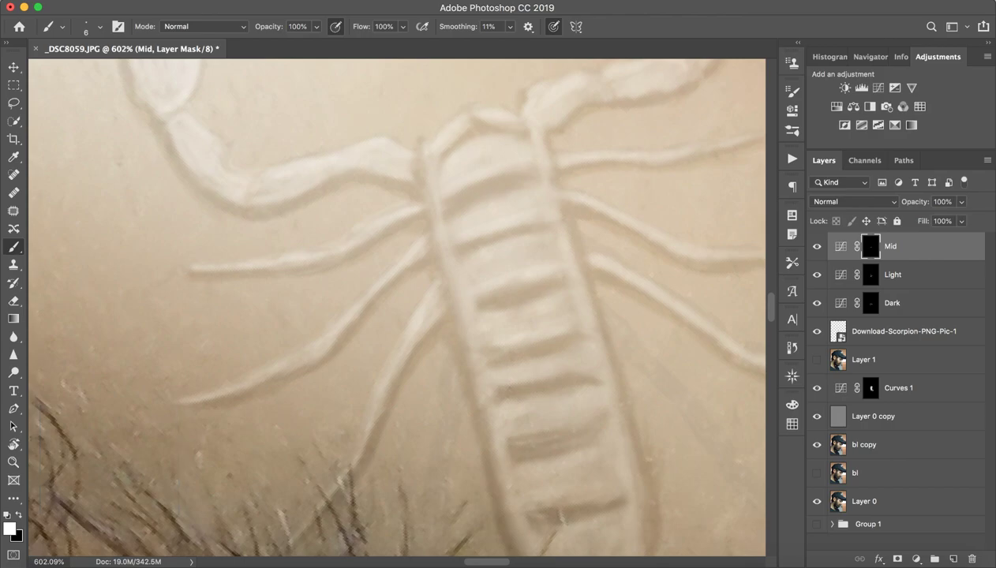
pyautogui.scroll(-5, 394, 308)
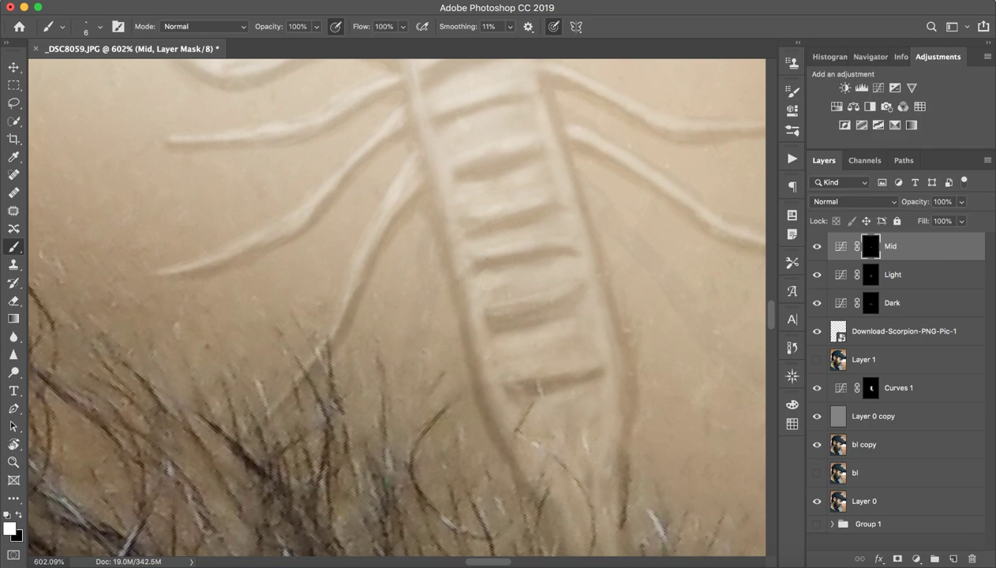
# - Refine the highlights on the body segments toward the beard on the Mid mask
pyautogui.scroll(-3, 395, 307)
pyautogui.hscroll(2, 394, 307)
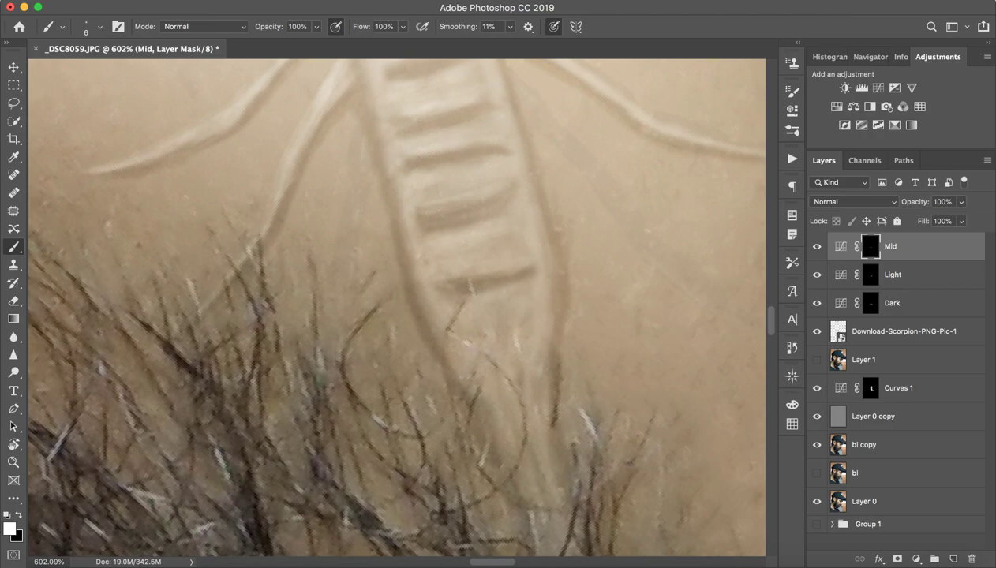
pyautogui.scroll(3, 394, 308)
pyautogui.hscroll(-1, 395, 307)
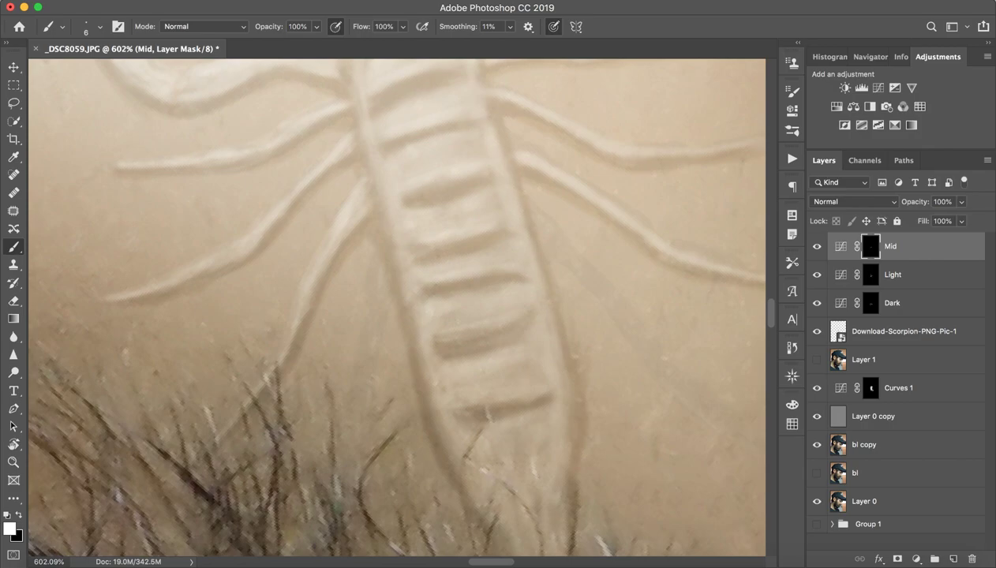
# - Add thin highlights to the nose-side legs and arm segments up to the claw on the Mid mask
pyautogui.scroll(5, 394, 307)
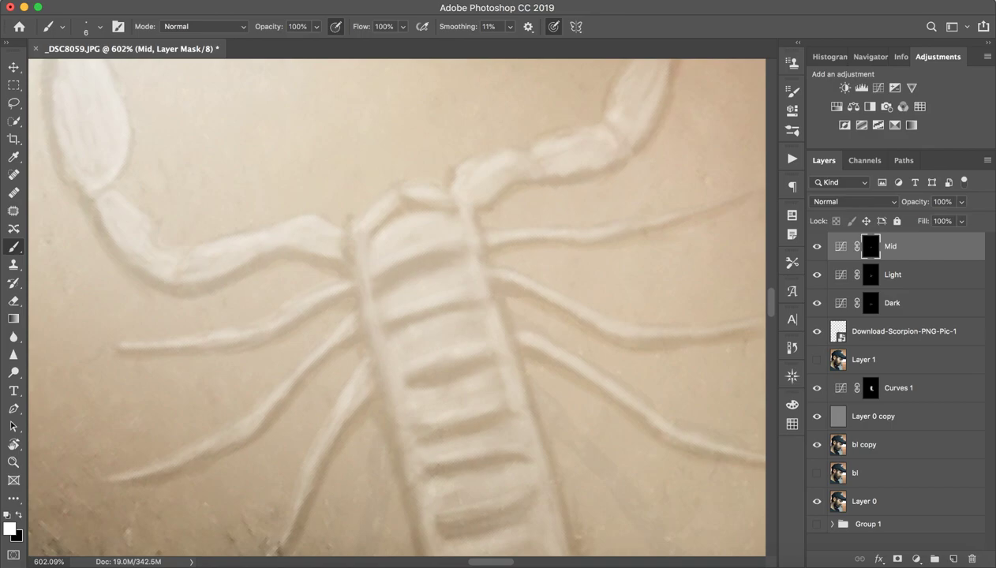
pyautogui.hscroll(3, 394, 307)
pyautogui.scroll(2, 395, 307)
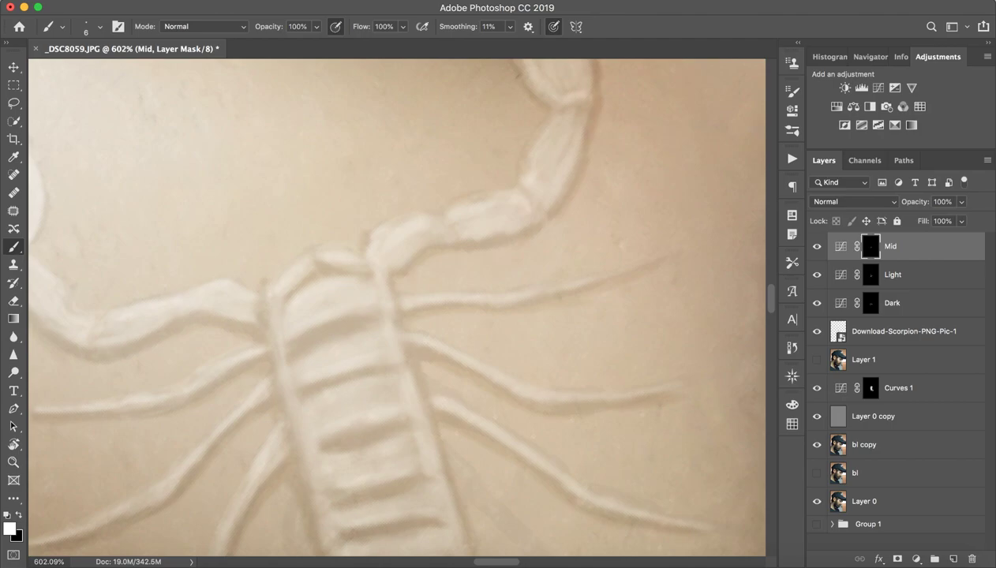
pyautogui.scroll(3, 394, 308)
pyautogui.hscroll(1, 395, 308)
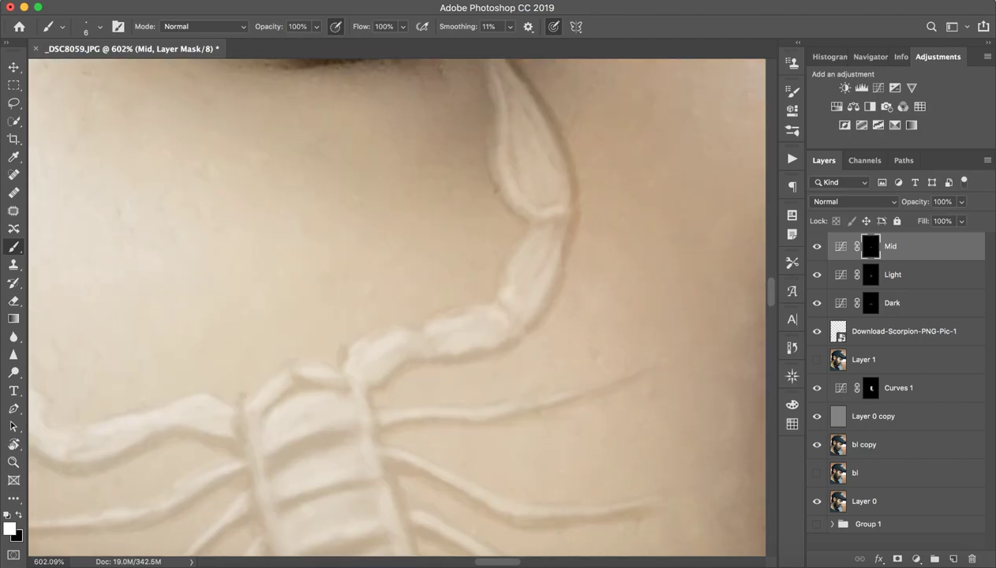
pyautogui.scroll(3, 394, 308)
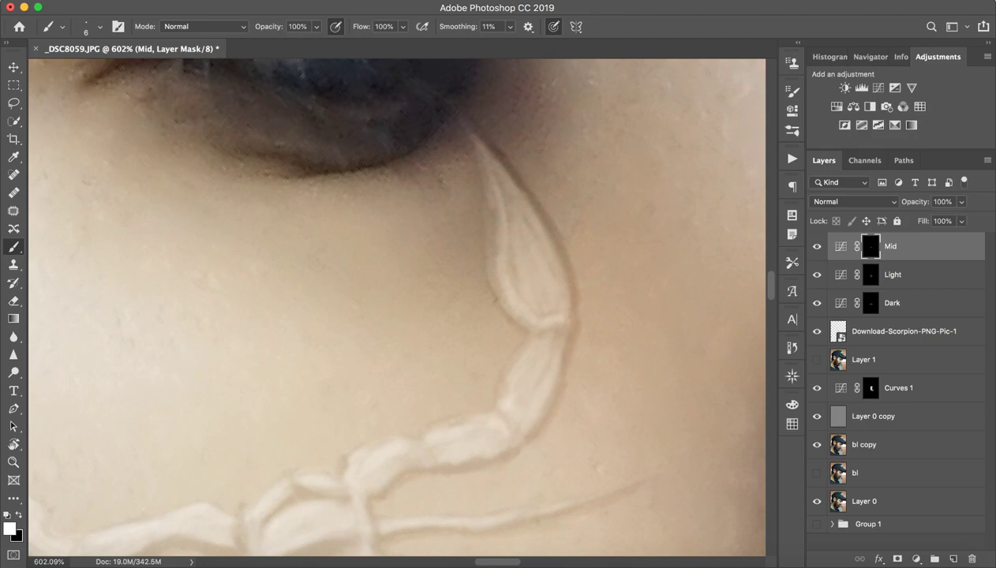
pyautogui.press('z')
pyautogui.moveTo(547, 298); pyautogui.dragTo(481, 298)
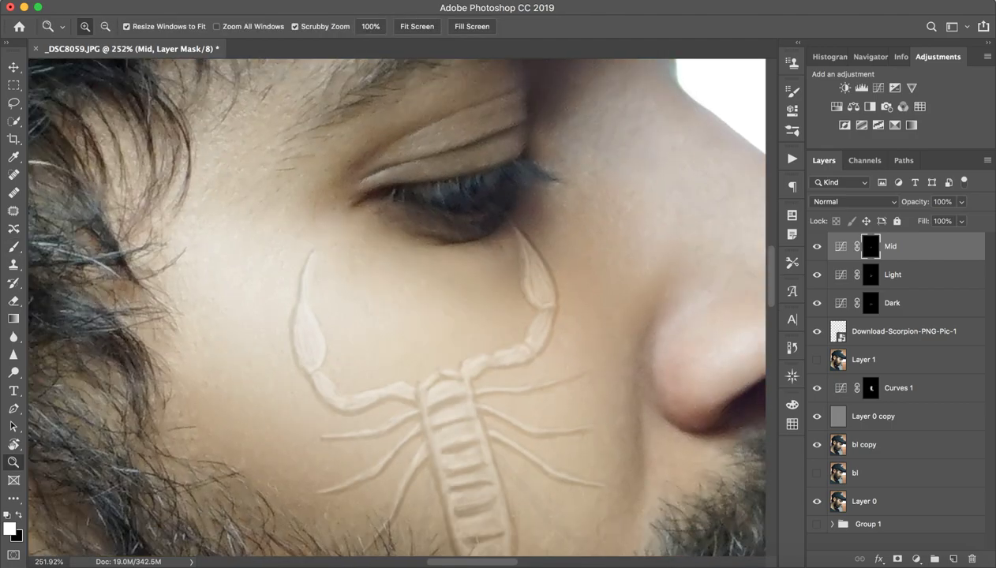
pyautogui.moveTo(477, 398); pyautogui.dragTo(552, 397)
pyautogui.press('b')
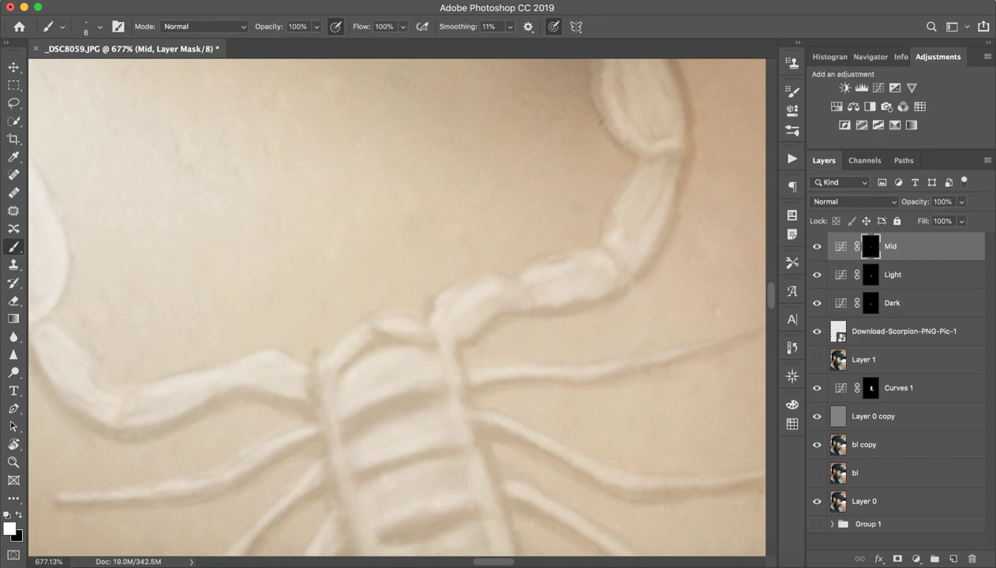
pyautogui.rightClick(612, 273)
pyautogui.rightClick(537, 369)
pyautogui.click(591, 37)
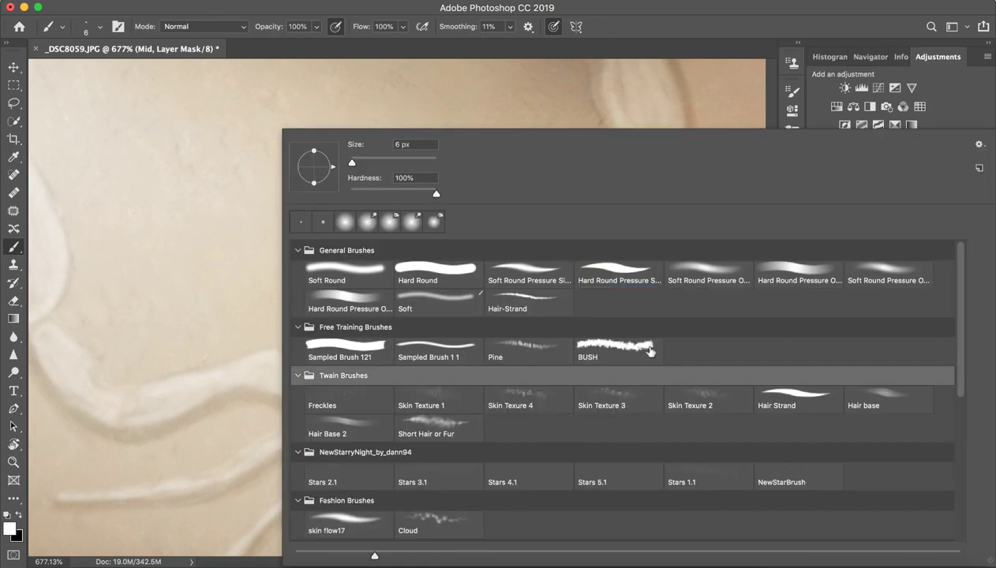
pyautogui.click(686, 44)
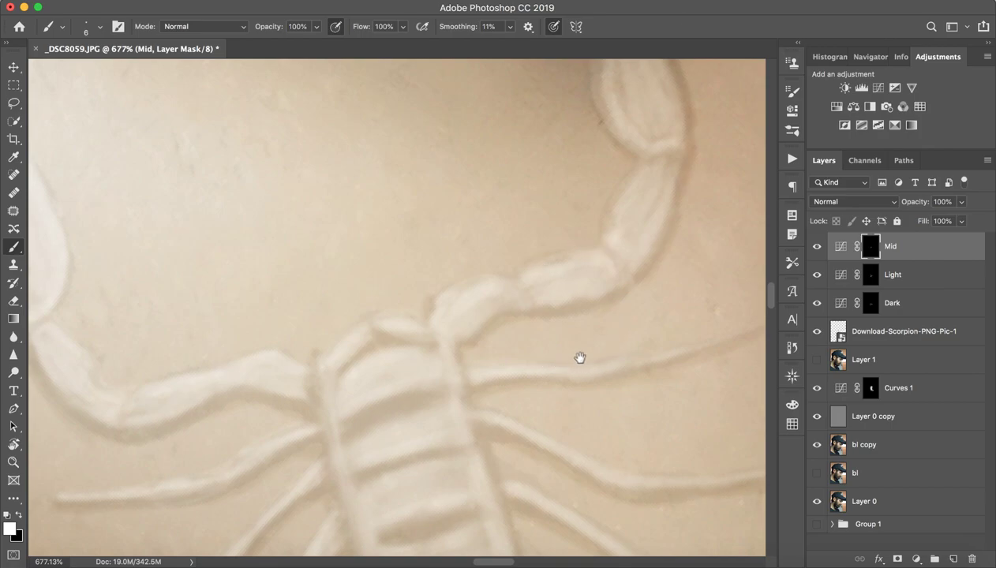
# - Rotate the canvas so the nose-side legs point upward and refine their highlights on the Mid mask
pyautogui.moveTo(576, 361); pyautogui.dragTo(502, 326)
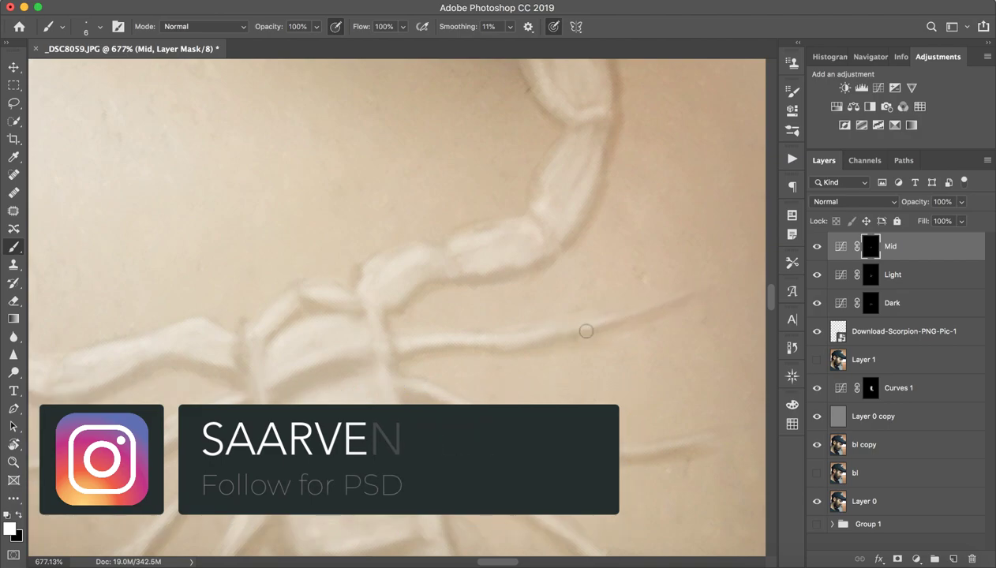
pyautogui.moveTo(593, 372)
pyautogui.mouseDown()
pyautogui.moveTo(530, 249)
pyautogui.moveTo(467, 222)
pyautogui.moveTo(419, 216)
pyautogui.mouseUp()
pyautogui.press('r')
pyautogui.press('b')
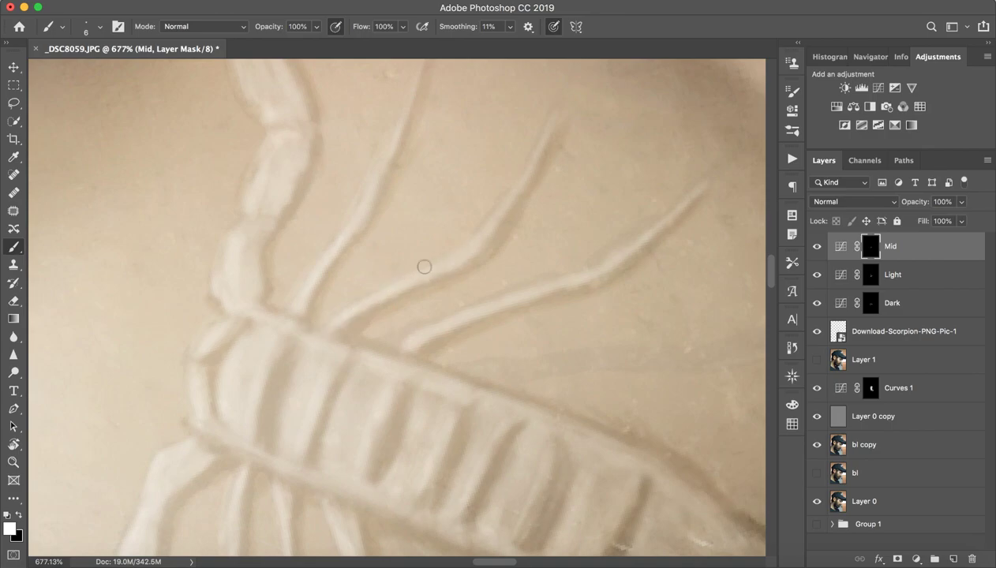
pyautogui.moveTo(538, 148); pyautogui.dragTo(508, 193)
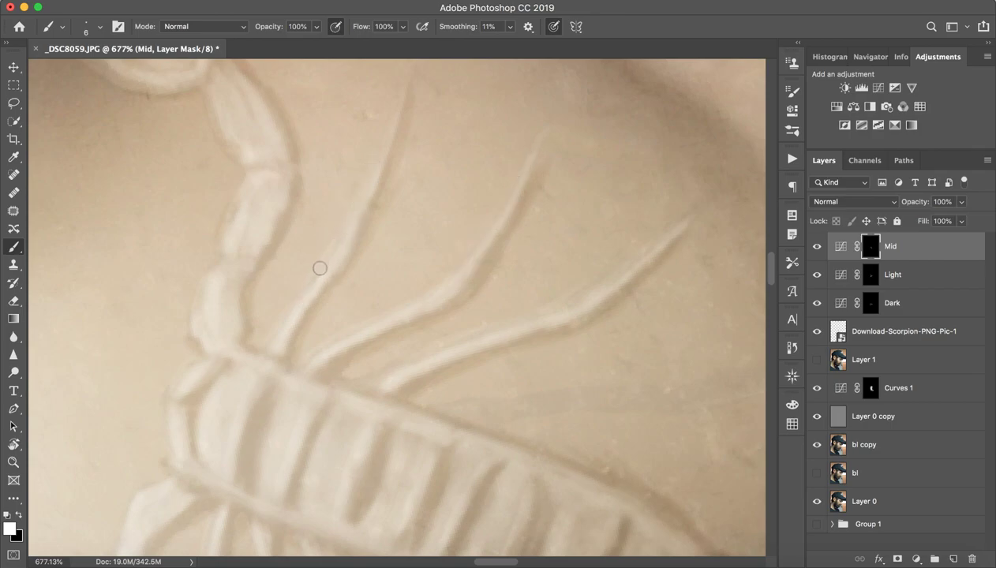
# - Refine the highlights at the nose-side leg tips and along the nose-side arm and claw on the Mid mask
pyautogui.scroll(5, 323, 288)
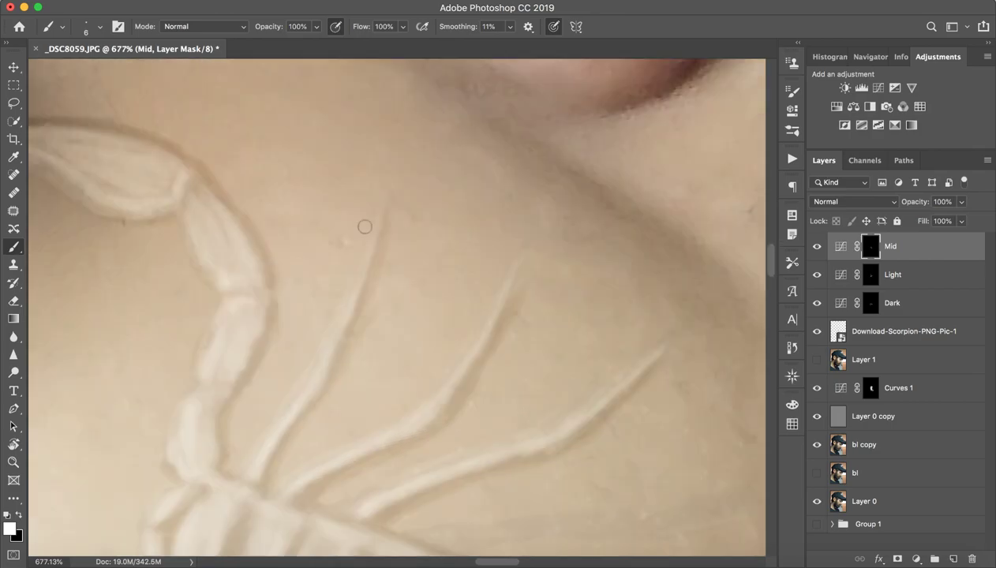
pyautogui.moveTo(434, 331); pyautogui.dragTo(478, 264)
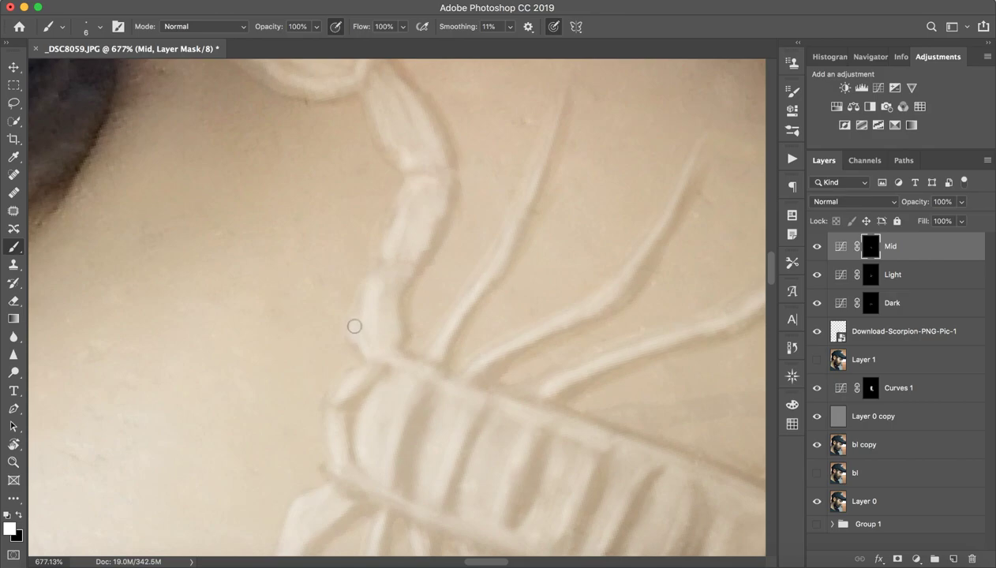
pyautogui.moveTo(404, 169); pyautogui.dragTo(415, 291)
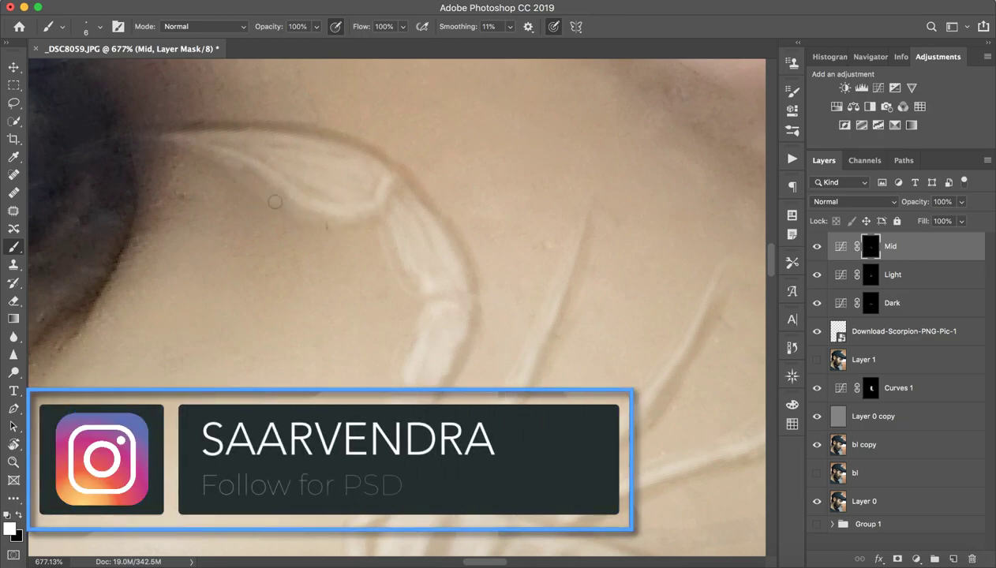
pyautogui.moveTo(410, 354); pyautogui.dragTo(419, 177)
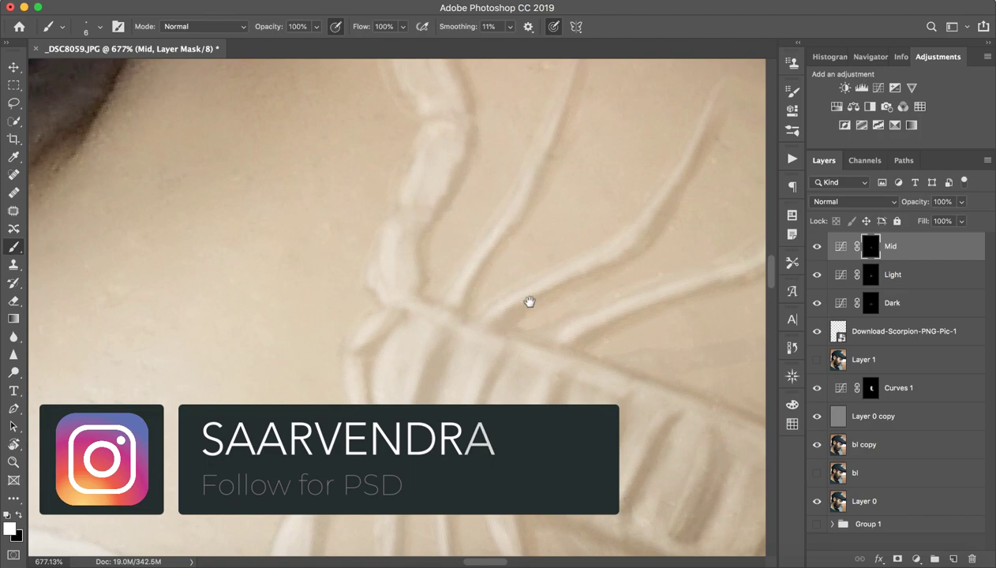
# - Touch up the highlights at the nose-side leg bases and along the body's nose-side edge on the Mid mask
pyautogui.moveTo(535, 303); pyautogui.dragTo(455, 297)
pyautogui.moveTo(388, 354); pyautogui.dragTo(473, 311)
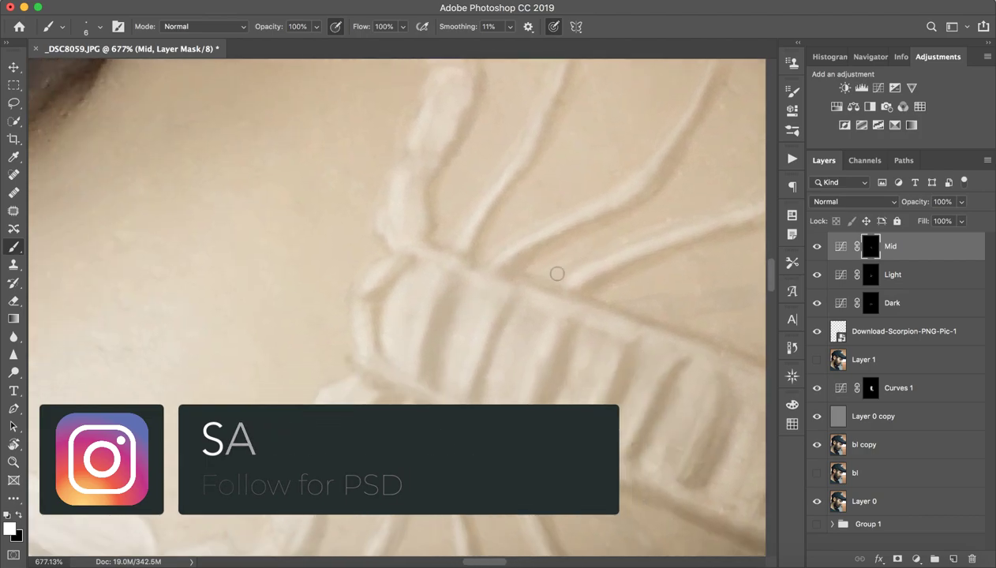
pyautogui.hscroll(3, 416, 318)
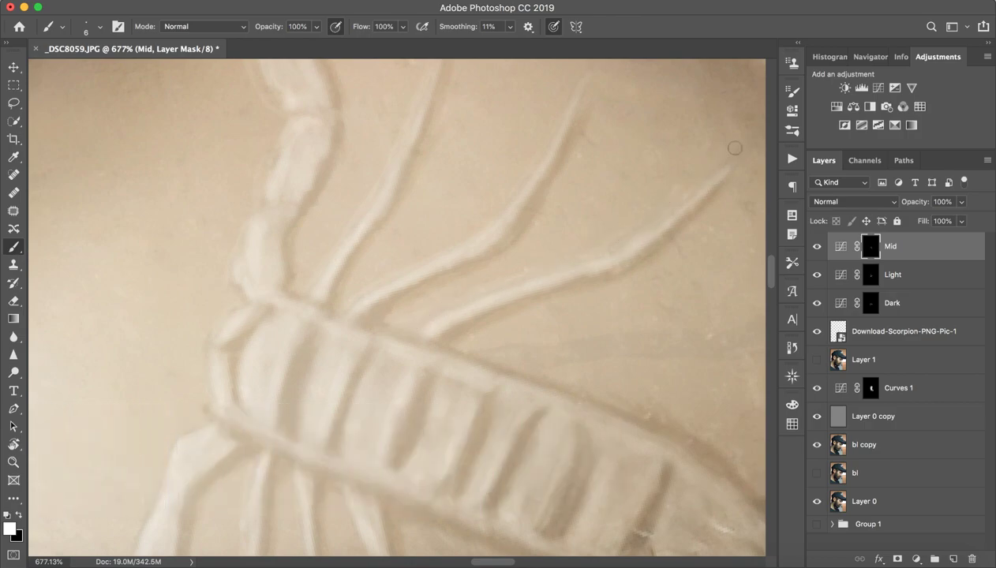
pyautogui.moveTo(562, 349); pyautogui.dragTo(458, 201)
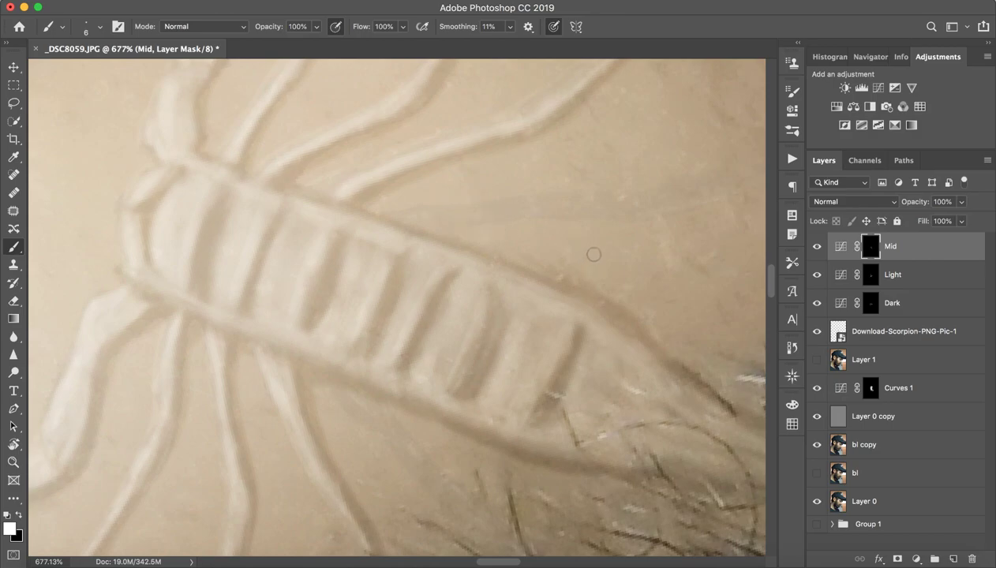
# - Rotate the canvas to -33° and paint highlights along the head and the lower ear-side arm segment on the Mid mask
pyautogui.press('r')
pyautogui.moveTo(99, 204); pyautogui.dragTo(226, 136)
pyautogui.click(213, 26)
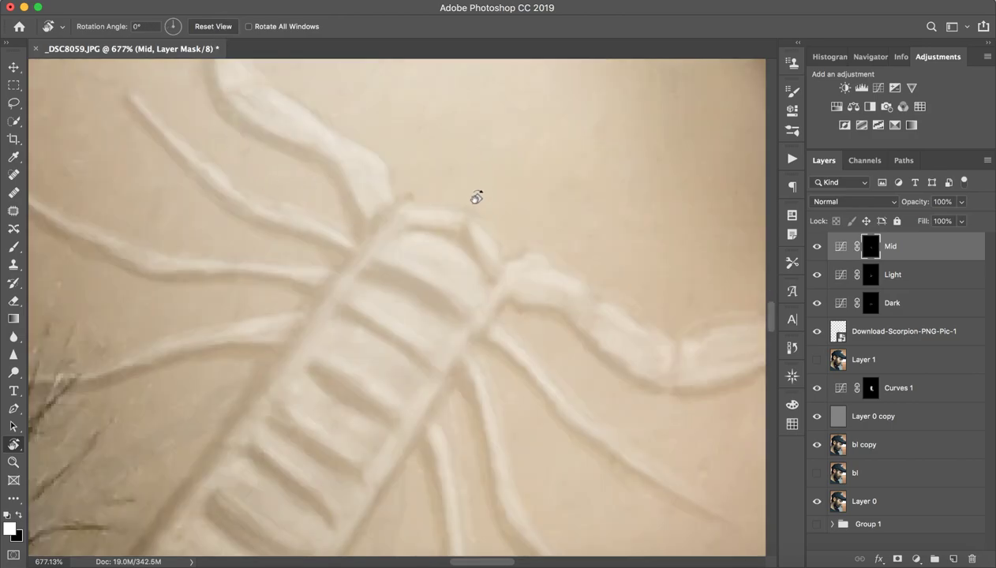
pyautogui.press('z')
pyautogui.moveTo(476, 231); pyautogui.dragTo(472, 205)
pyautogui.press('z')
pyautogui.moveTo(514, 147); pyautogui.dragTo(410, 142)
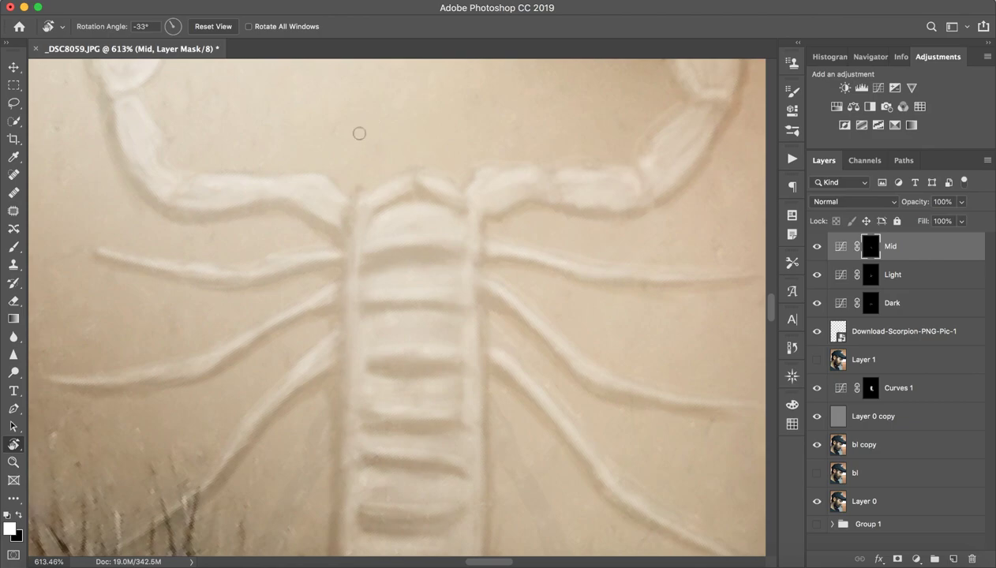
pyautogui.press('b')
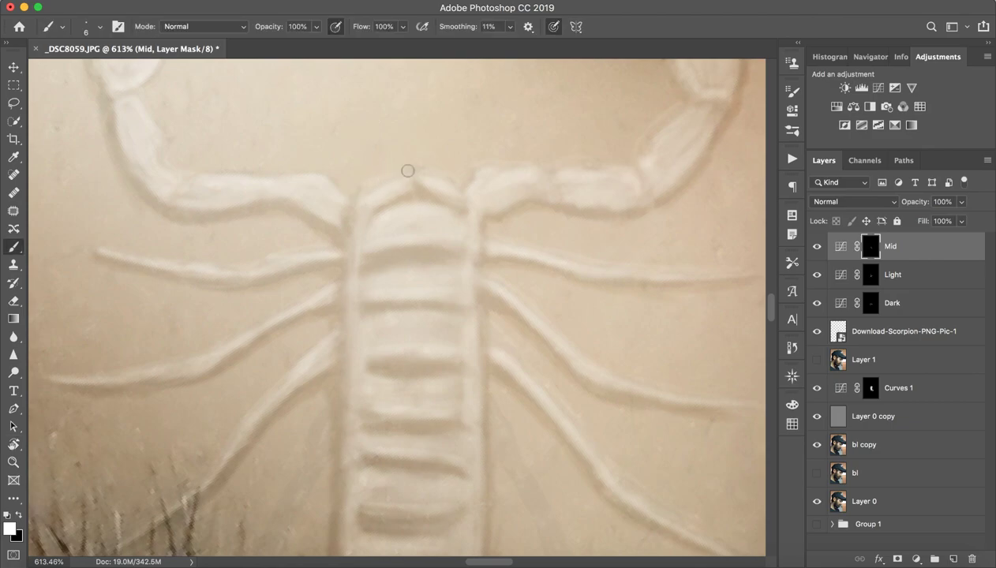
pyautogui.press('space')
pyautogui.moveTo(295, 190); pyautogui.dragTo(450, 290)
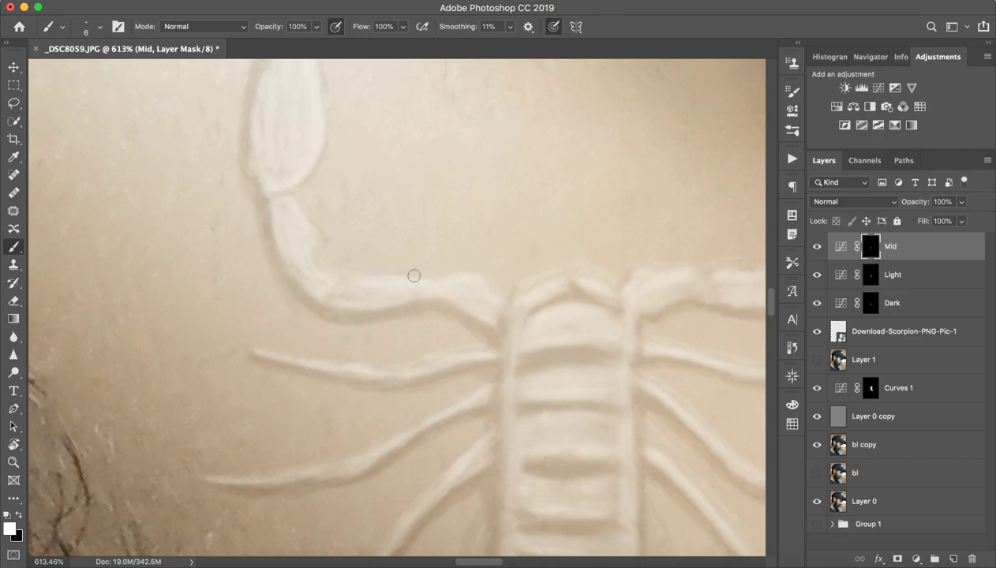
pyautogui.hscroll(-5, 410, 310)
pyautogui.scroll(3, 410, 310)
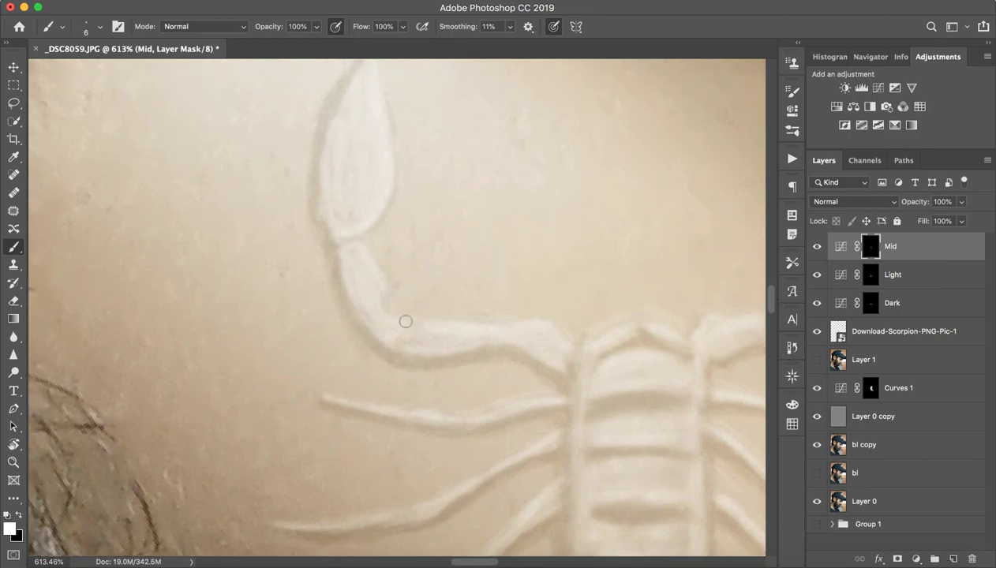
# - Paint thin highlights along the inner edge of the ear-side arm's bend and the claw on the Mid mask
pyautogui.moveTo(402, 324); pyautogui.dragTo(395, 288)
pyautogui.scroll(5, 378, 246)
pyautogui.hscroll(3, 378, 247)
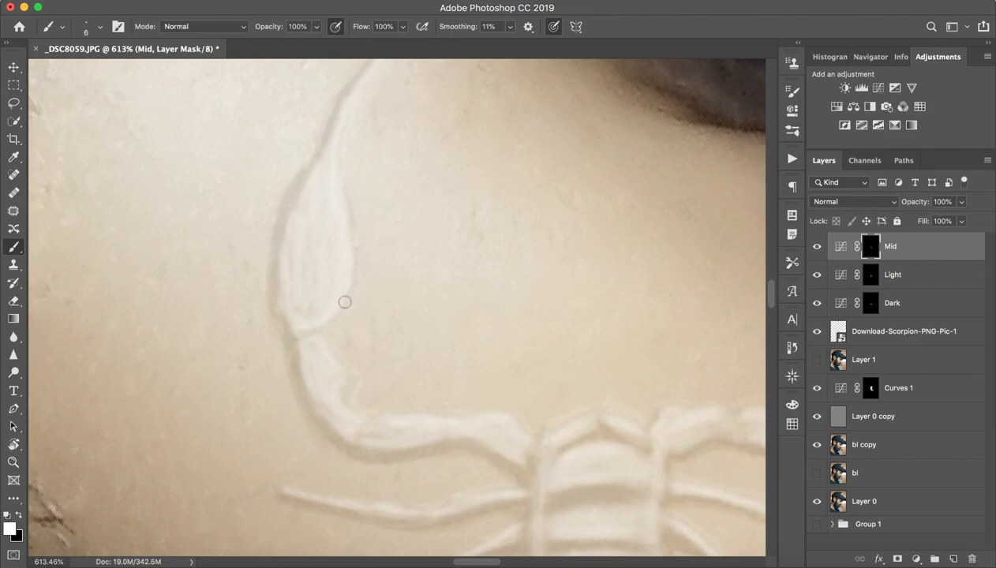
pyautogui.scroll(3, 347, 281)
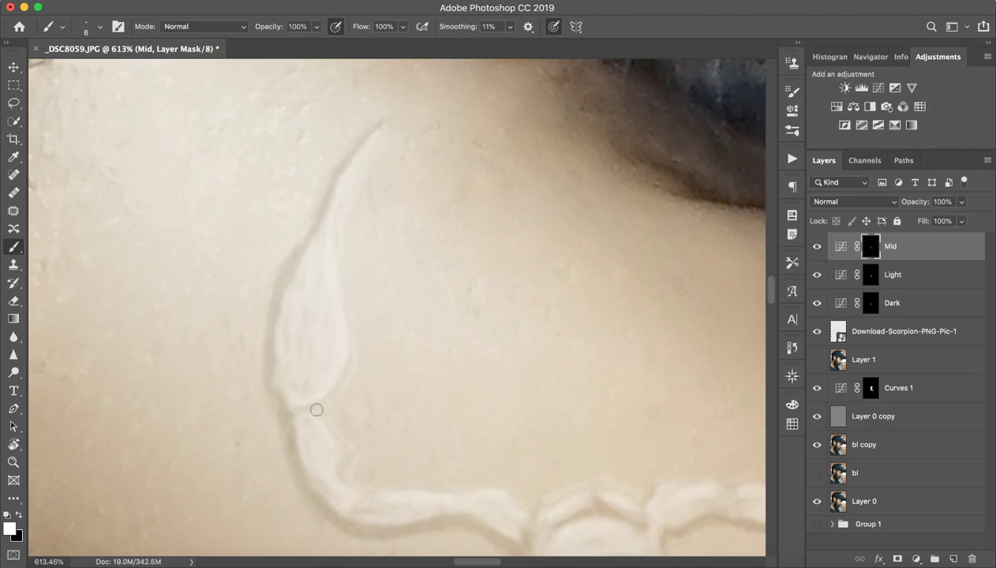
# - Refine the thin highlights along the three ear-side legs down to the beard on the Mid mask
pyautogui.scroll(-6, 383, 444)
pyautogui.hscroll(2, 383, 444)
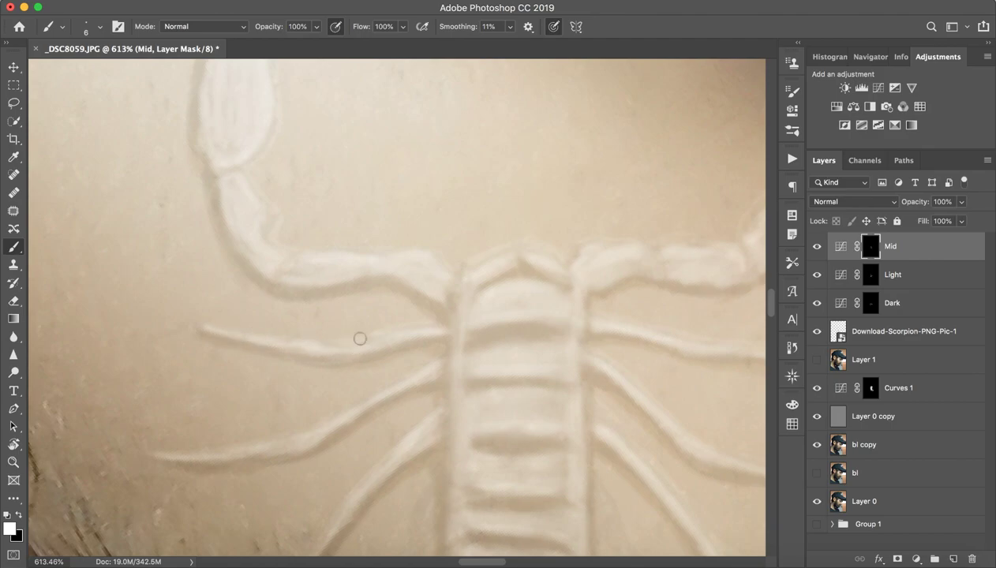
pyautogui.scroll(-3, 450, 327)
pyautogui.hscroll(-2, 450, 327)
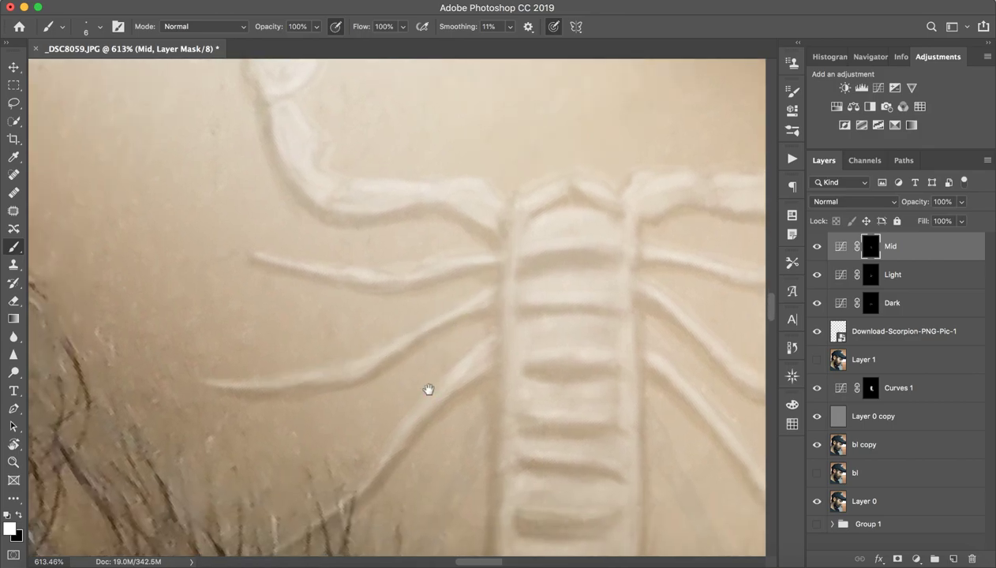
pyautogui.scroll(-3, 498, 293)
pyautogui.hscroll(-2, 499, 292)
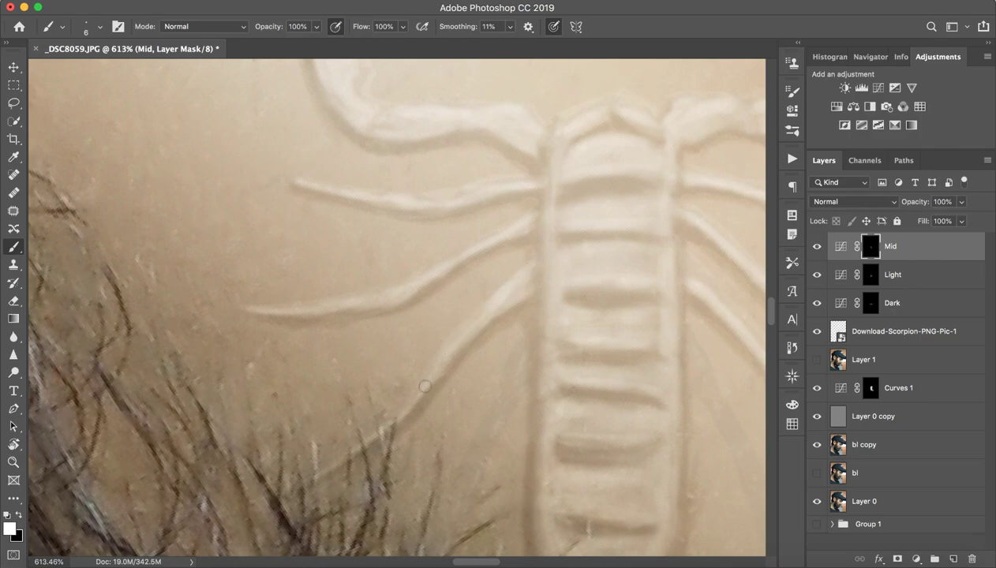
# - Hide the Download-Scorpion-PNG-Pic-1 layer and check the scorpion effect against the whole portrait
pyautogui.moveTo(530, 332); pyautogui.dragTo(426, 334)
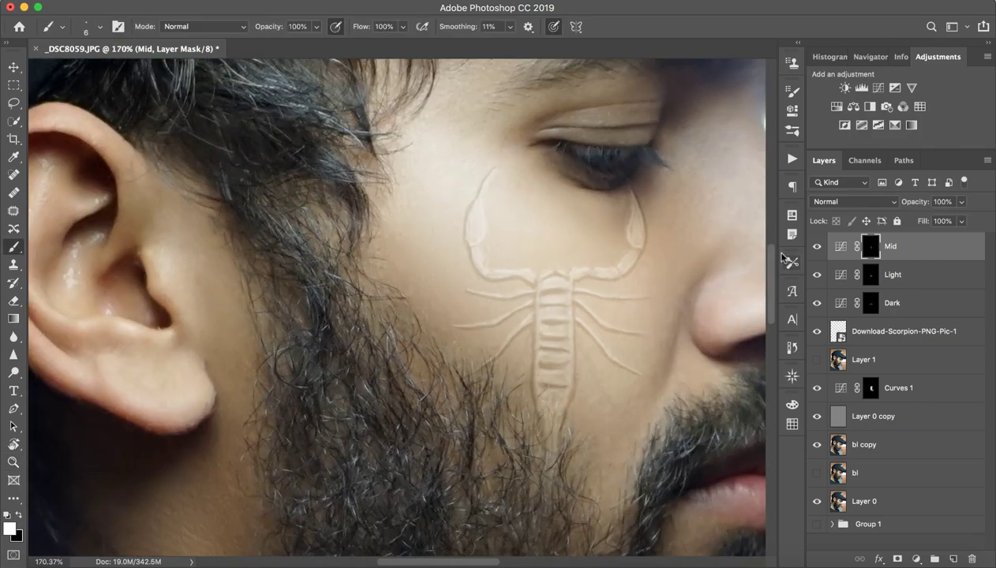
pyautogui.click(816, 332)
pyautogui.press('z')
pyautogui.hotkey('ctrl', '0')
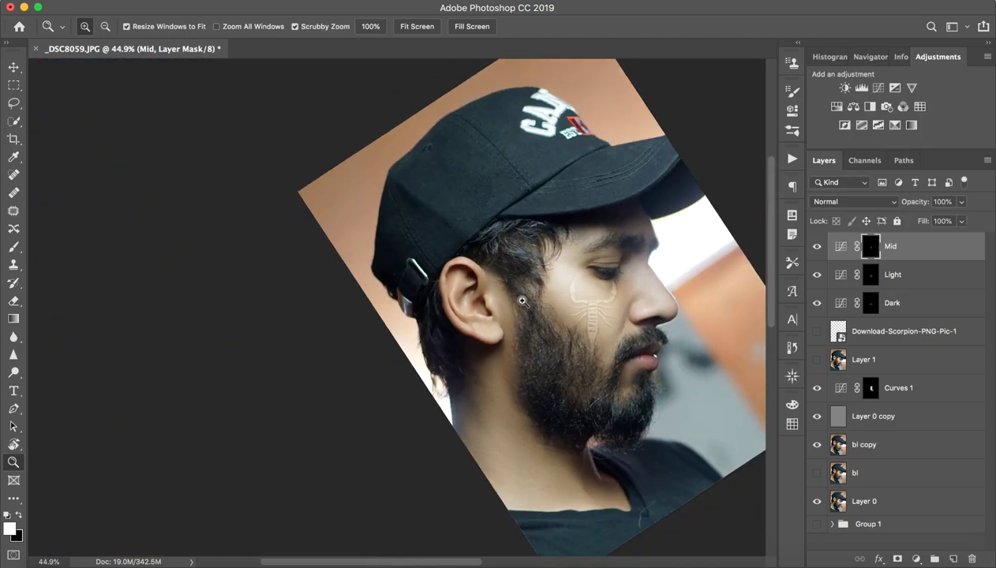
pyautogui.moveTo(625, 313)
pyautogui.mouseDown()
pyautogui.moveTo(612, 315)
pyautogui.moveTo(655, 314)
pyautogui.mouseUp()
pyautogui.press('b')
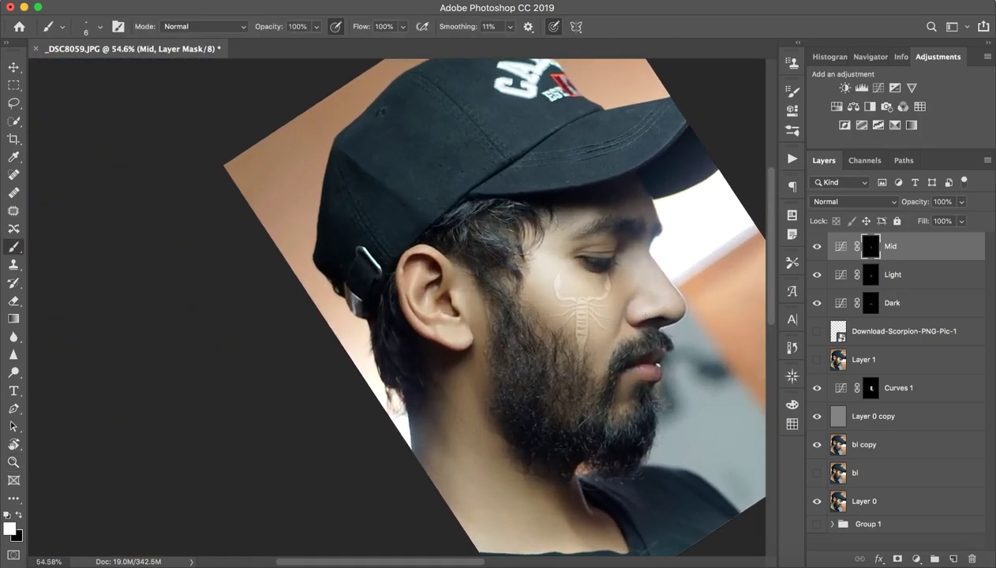
# - Reset the canvas rotation to 0° and examine the scorpion effect on the cheek up close
pyautogui.press('r')
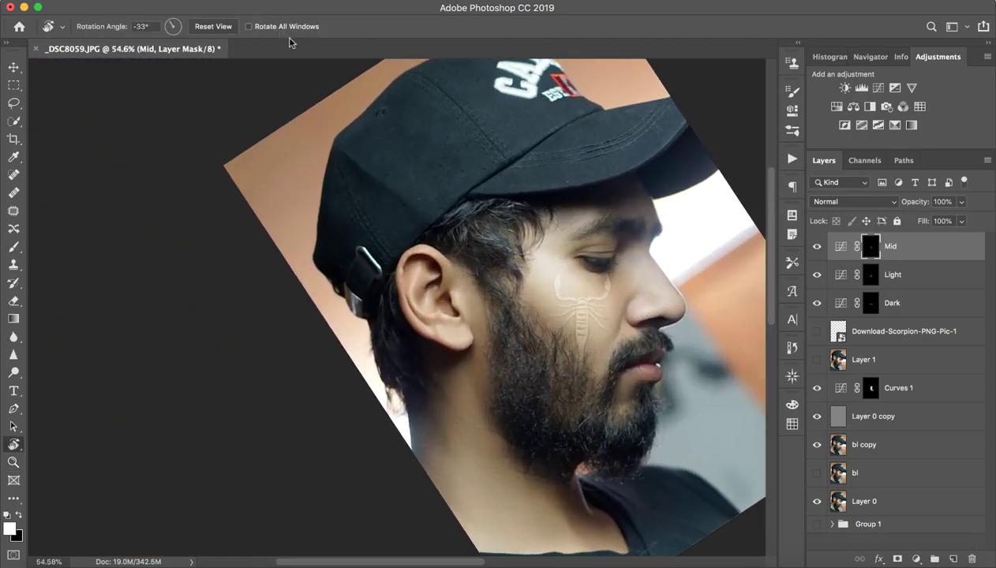
pyautogui.click(225, 26)
pyautogui.press('z')
pyautogui.moveTo(608, 445); pyautogui.dragTo(636, 388)
pyautogui.press('r')
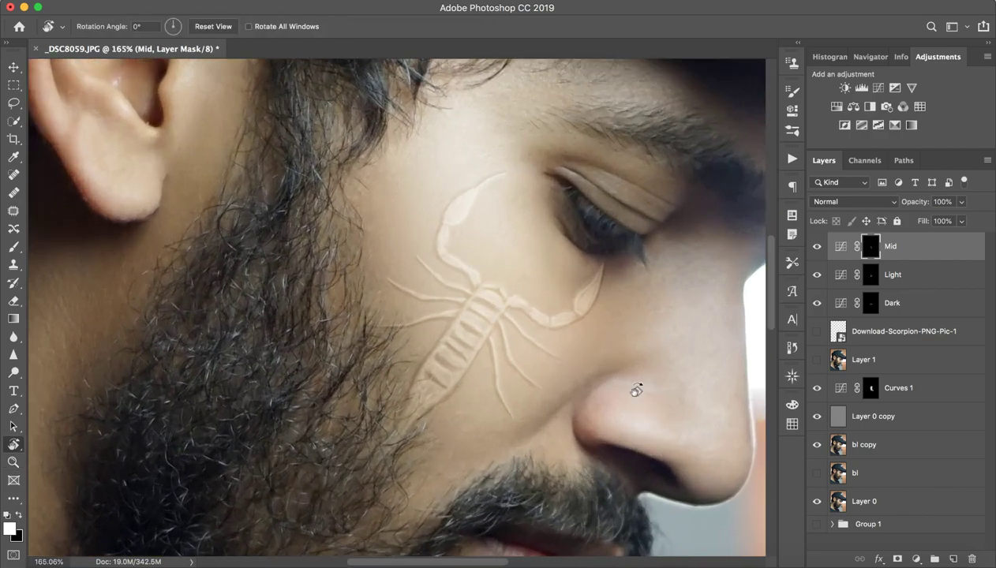
pyautogui.moveTo(817, 302)
pyautogui.mouseDown()
pyautogui.moveTo(817, 248)
pyautogui.moveTo(816, 304)
pyautogui.mouseUp()
pyautogui.press('z')
pyautogui.moveTo(502, 293); pyautogui.dragTo(529, 291)
pyautogui.press('r')
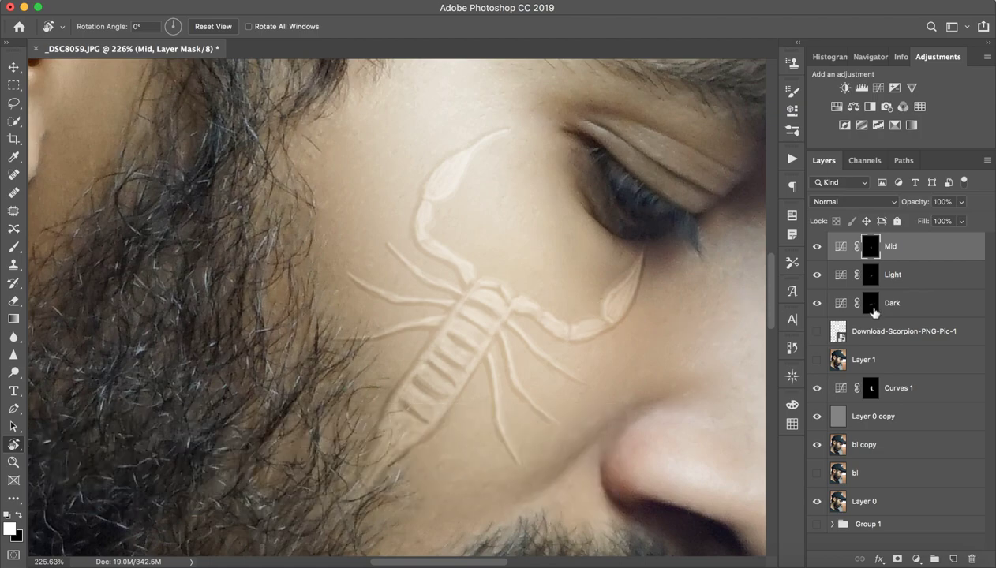
# - Group the Mid, Light and Dark curves layers and duplicate the group
pyautogui.keyDown('shift'); pyautogui.click(910, 307); pyautogui.keyUp('shift')
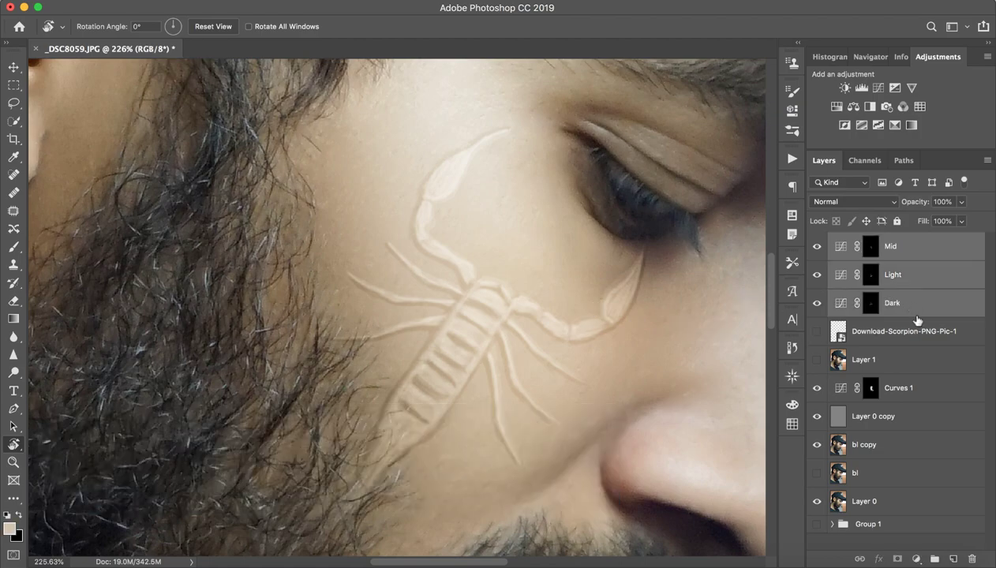
pyautogui.click(934, 559)
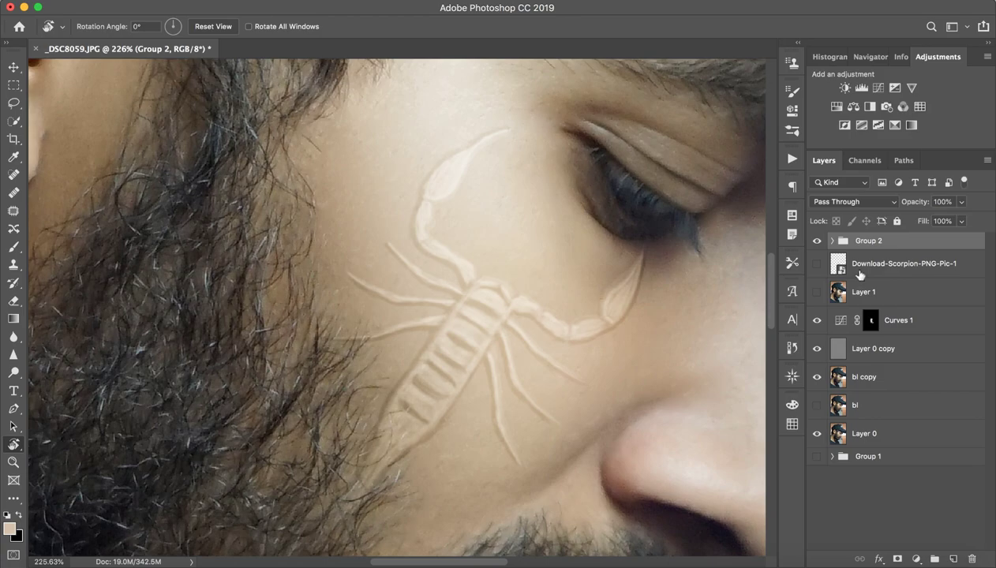
pyautogui.press('super+j')
# - Rename the original group of curves layers as BLur
pyautogui.doubleClick(868, 259)
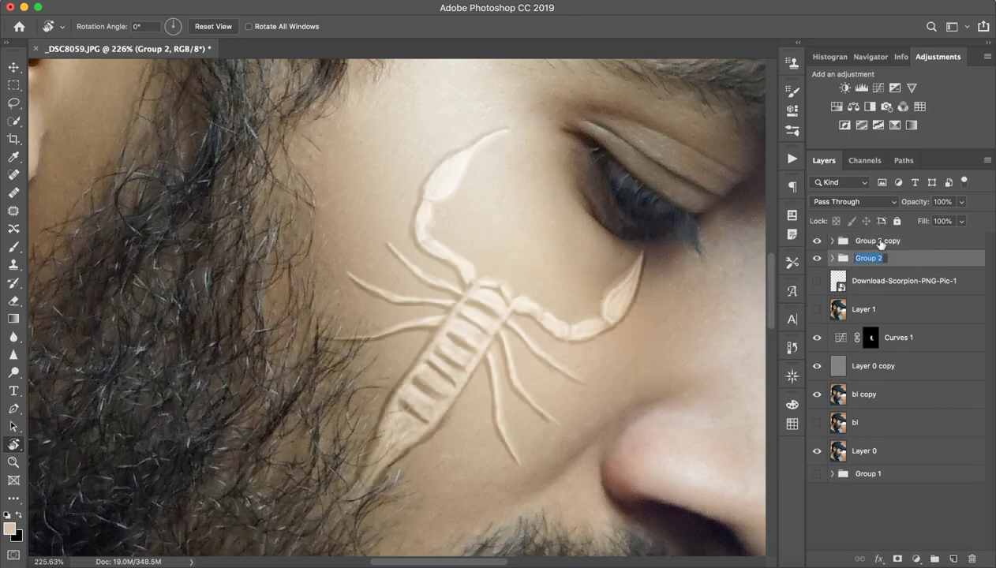
pyautogui.write('BLur')
pyautogui.press('Return')
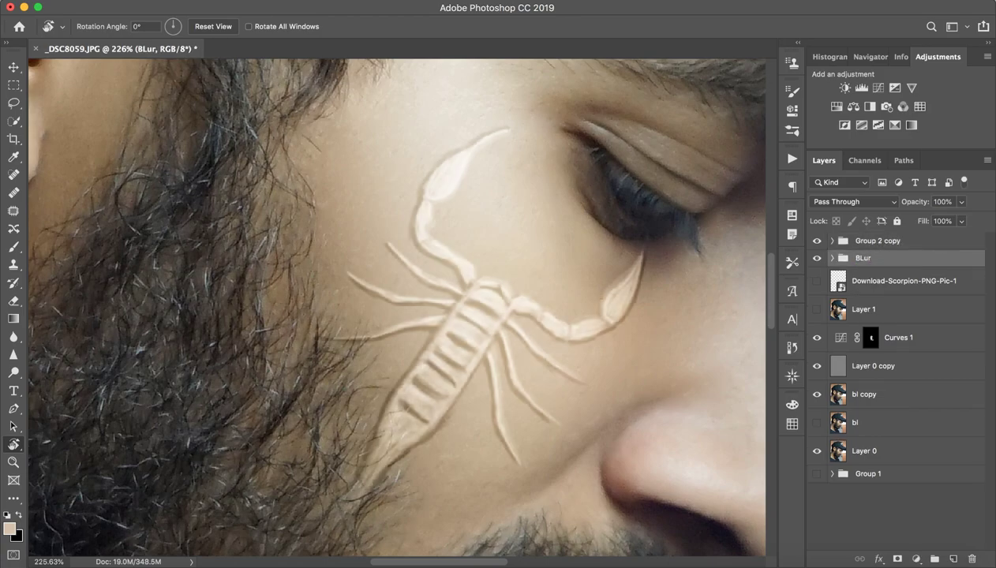
# - Move the BLur group above the duplicate group and hide the duplicate
pyautogui.click(818, 242)
pyautogui.click(817, 242)
pyautogui.click(817, 243)
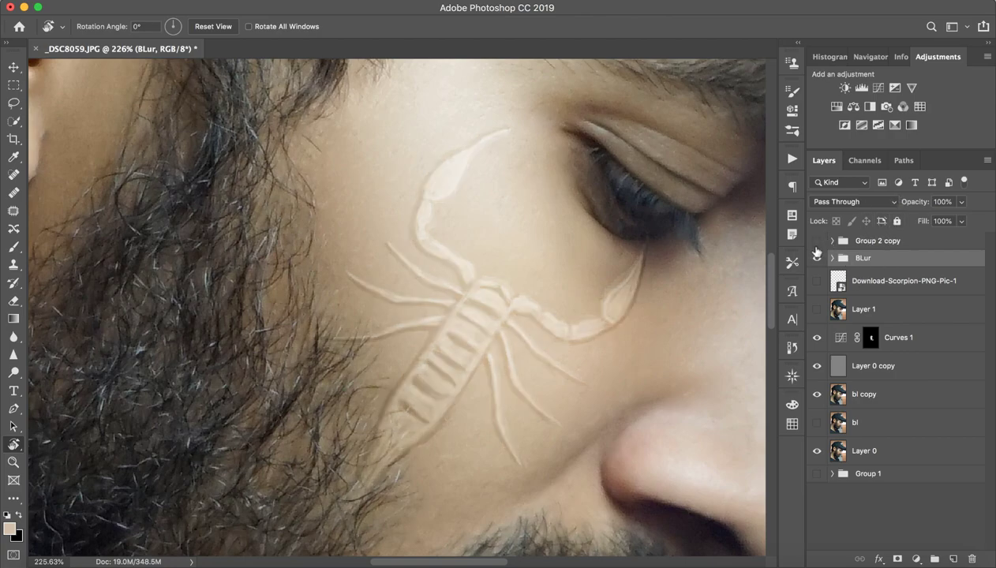
pyautogui.click(816, 242)
pyautogui.moveTo(868, 258); pyautogui.dragTo(858, 244)
pyautogui.click(816, 258)
pyautogui.click(816, 258)
pyautogui.click(816, 258)
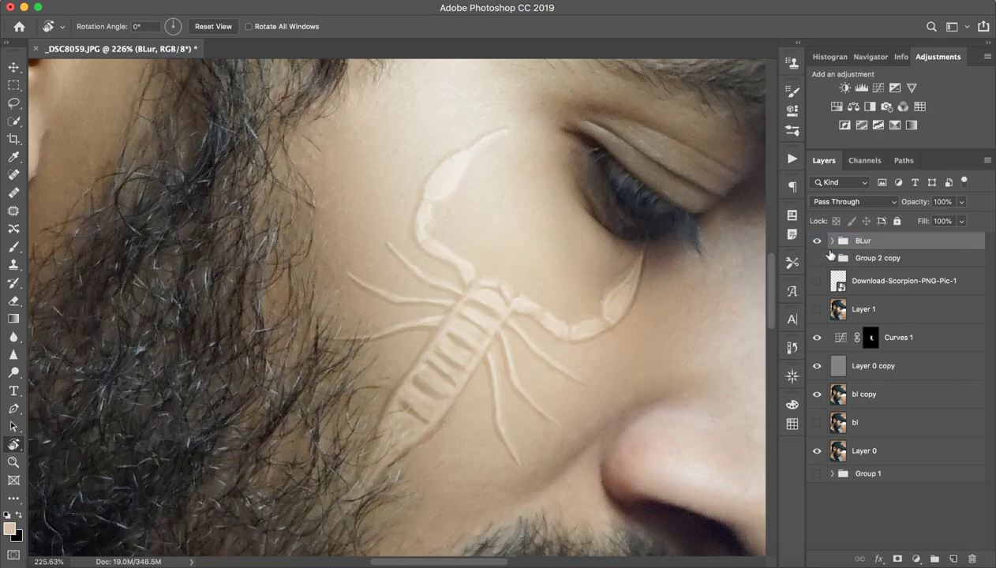
# - Merge the BLur group into a single layer and compare the image with Group 2 copy shown and hidden
pyautogui.keyDown('super'); pyautogui.click(829, 247); pyautogui.keyUp('super')
pyautogui.click(864, 241)
pyautogui.press('super+e')
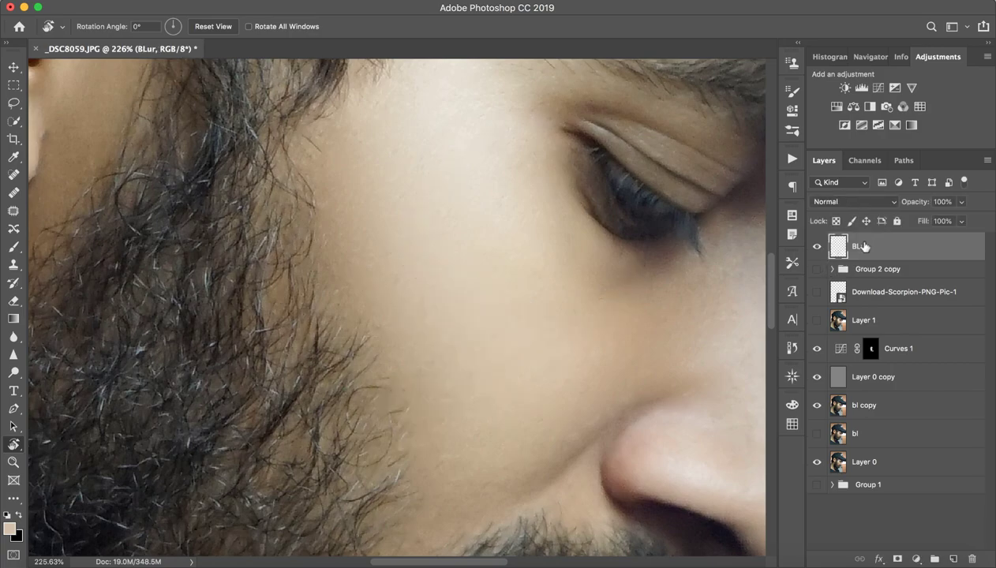
pyautogui.click(818, 270)
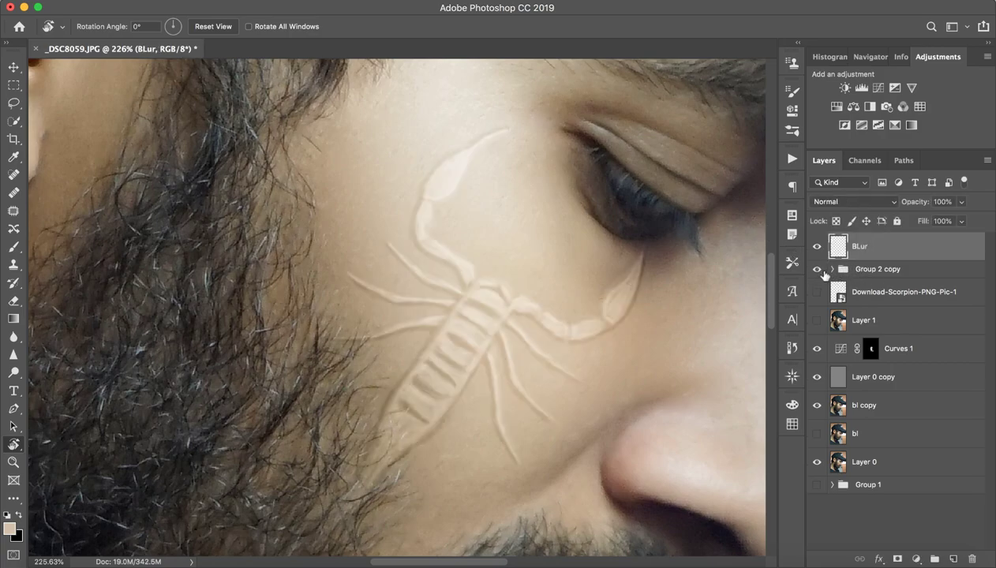
pyautogui.click(817, 269)
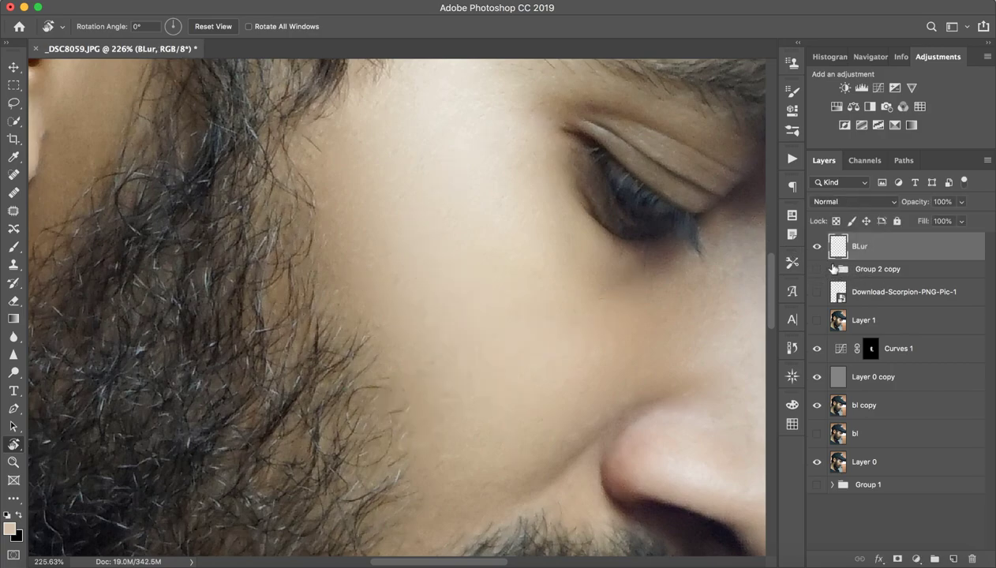
# - Undo the merge of the BLur group and expand both groups to expose their curves layers
pyautogui.press('super+z')
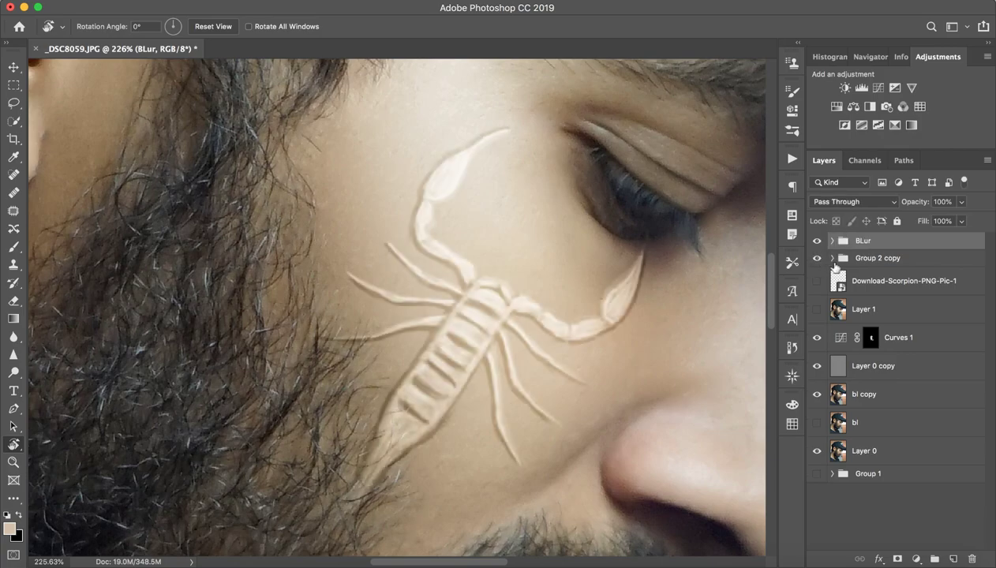
pyautogui.click(831, 258)
pyautogui.click(831, 241)
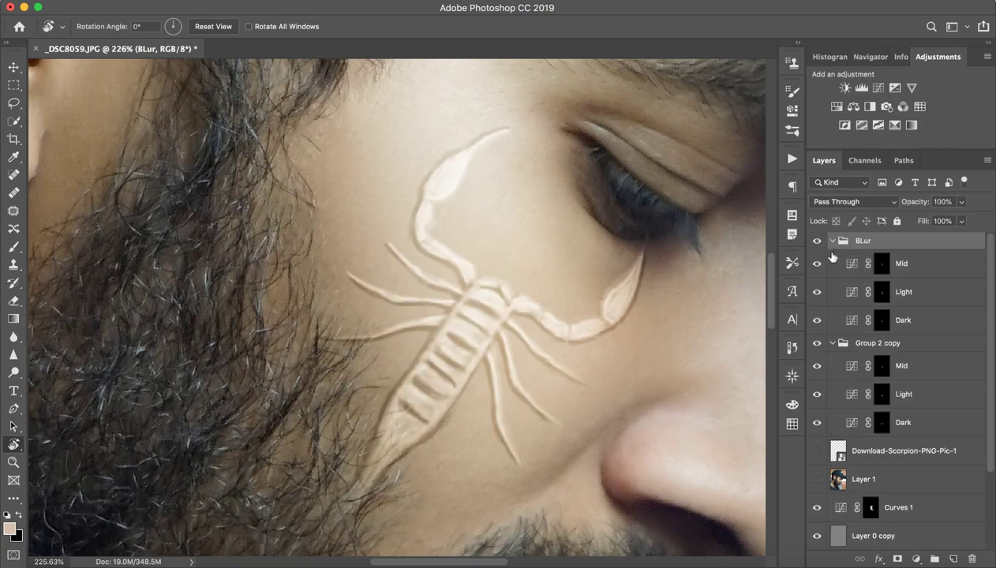
# - Apply a Gaussian Blur with a 5.0 pixel radius to the Mid layer's mask in the BLur group
pyautogui.moveTo(818, 266); pyautogui.dragTo(816, 292)
pyautogui.click(944, 270)
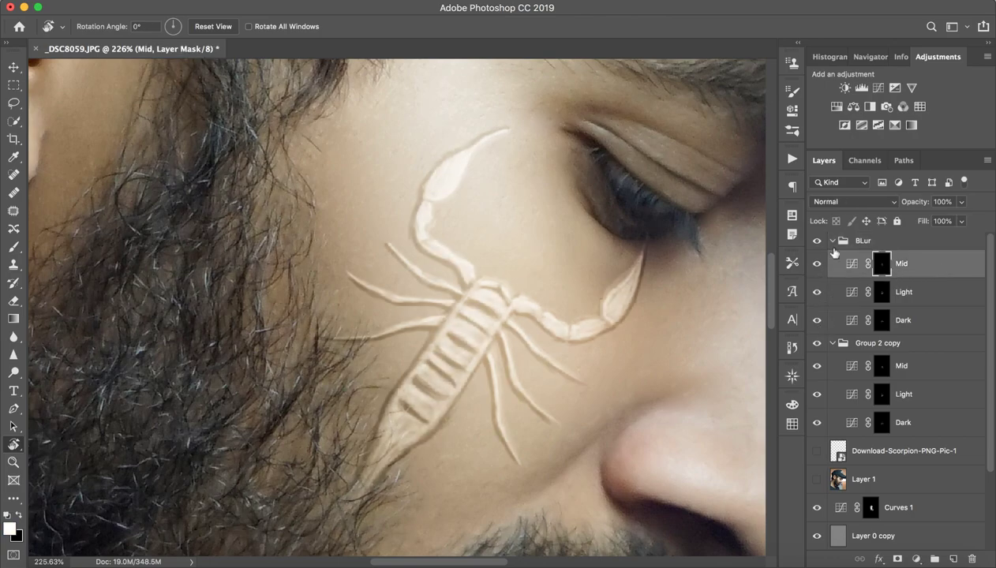
pyautogui.click(337, 4)
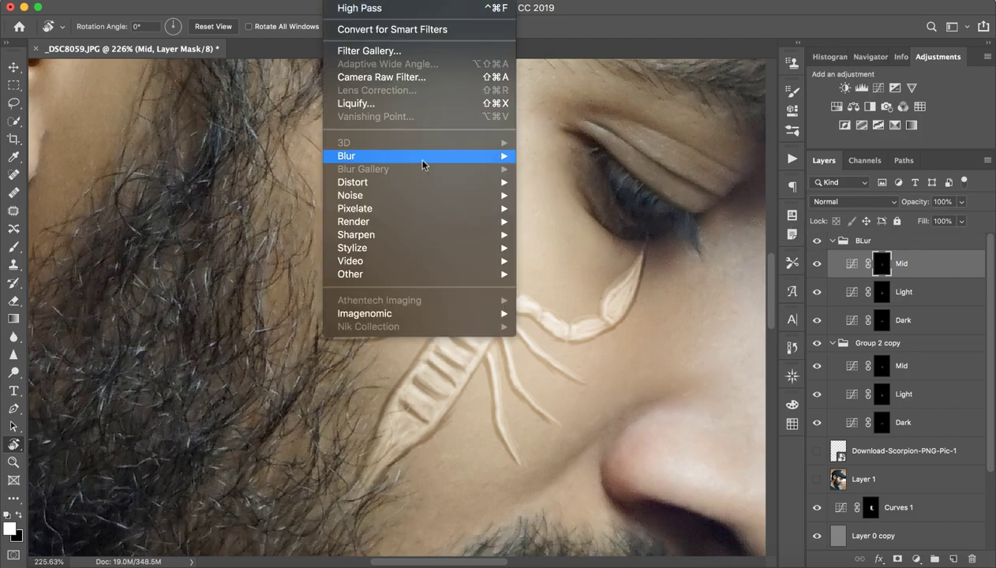
pyautogui.click(562, 209)
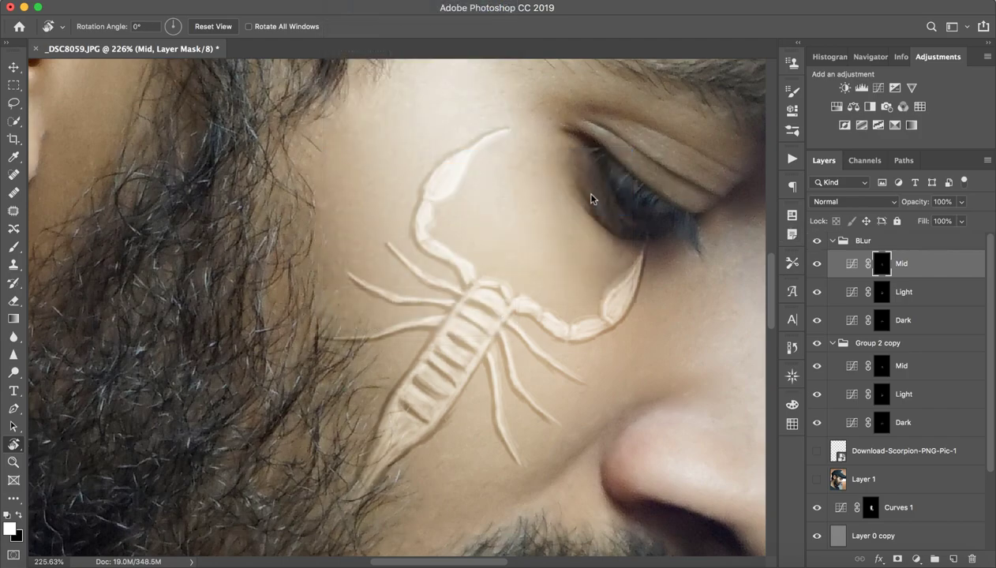
pyautogui.moveTo(817, 300)
pyautogui.mouseDown()
pyautogui.moveTo(794, 300)
pyautogui.moveTo(833, 300)
pyautogui.moveTo(767, 298)
pyautogui.moveTo(798, 300)
pyautogui.mouseUp()
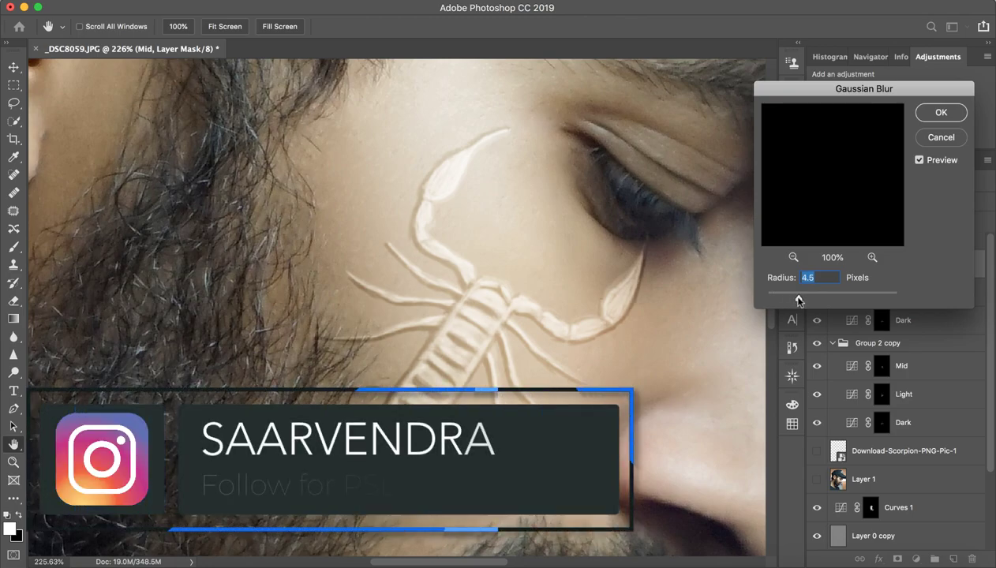
pyautogui.click(921, 115)
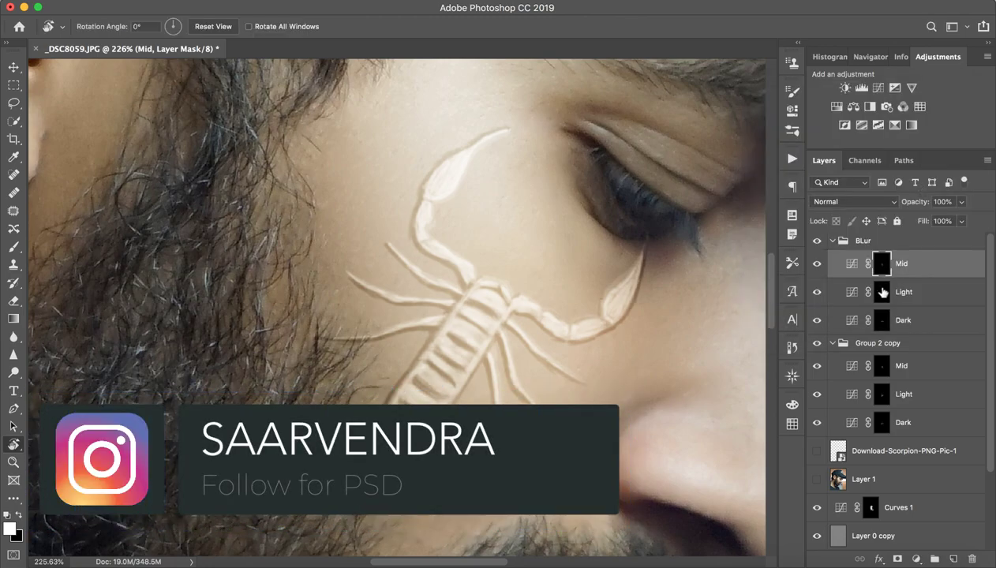
# - Apply the Gaussian Blur at 5.0 pixels to the Light layer's mask in the BLur group
pyautogui.click(881, 292)
pyautogui.click(339, 0)
pyautogui.moveTo(433, 156)
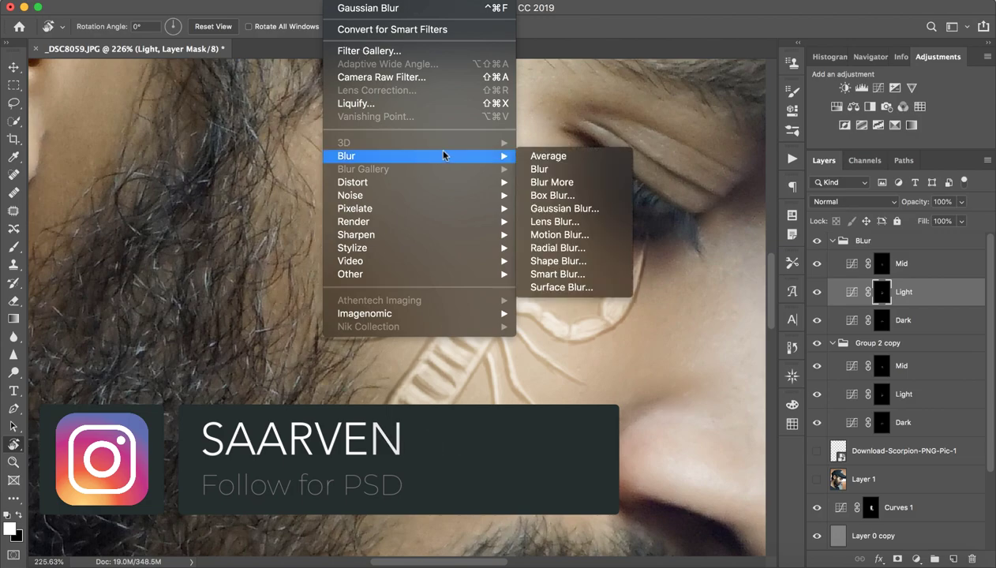
pyautogui.click(561, 208)
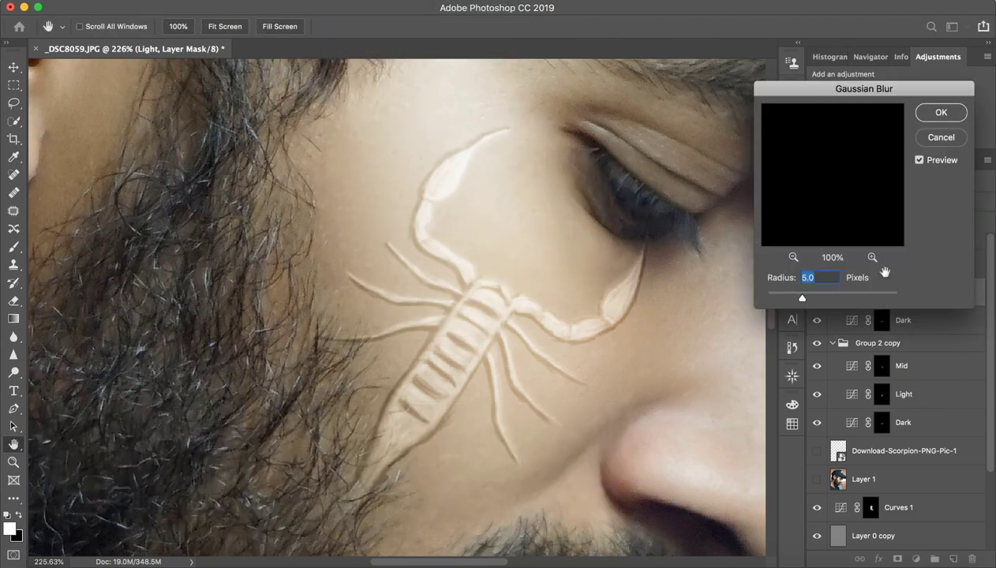
pyautogui.click(929, 116)
pyautogui.press('r')
# - Apply the Gaussian Blur at 5.0 pixels to the Dark layer's mask in the BLur group
pyautogui.click(881, 320)
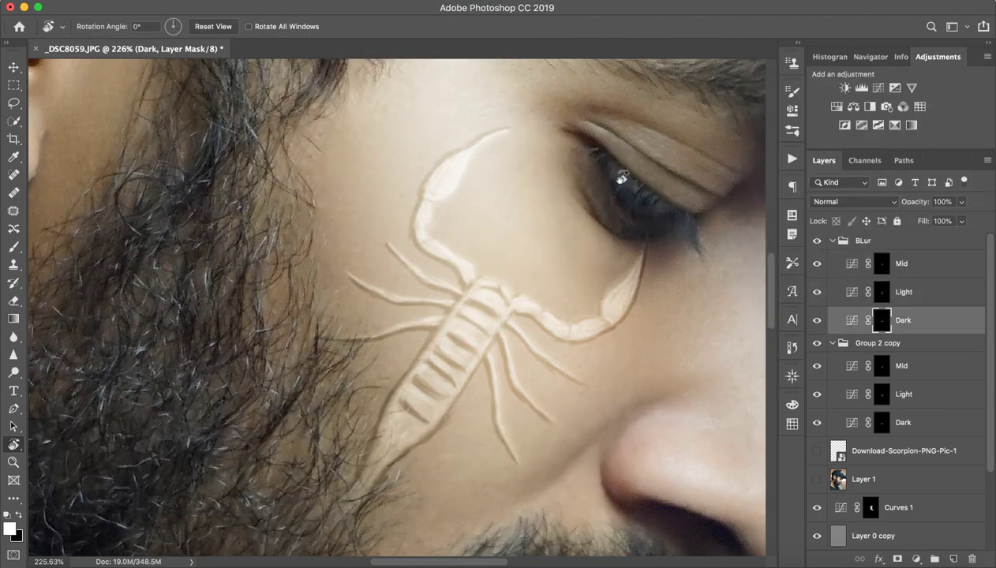
pyautogui.click(343, 0)
pyautogui.moveTo(446, 157)
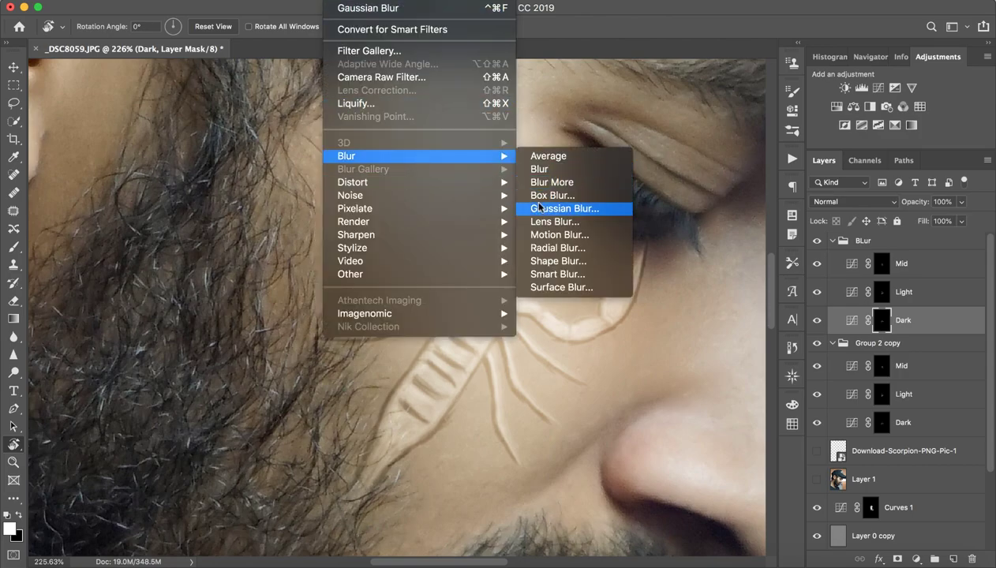
pyautogui.click(562, 208)
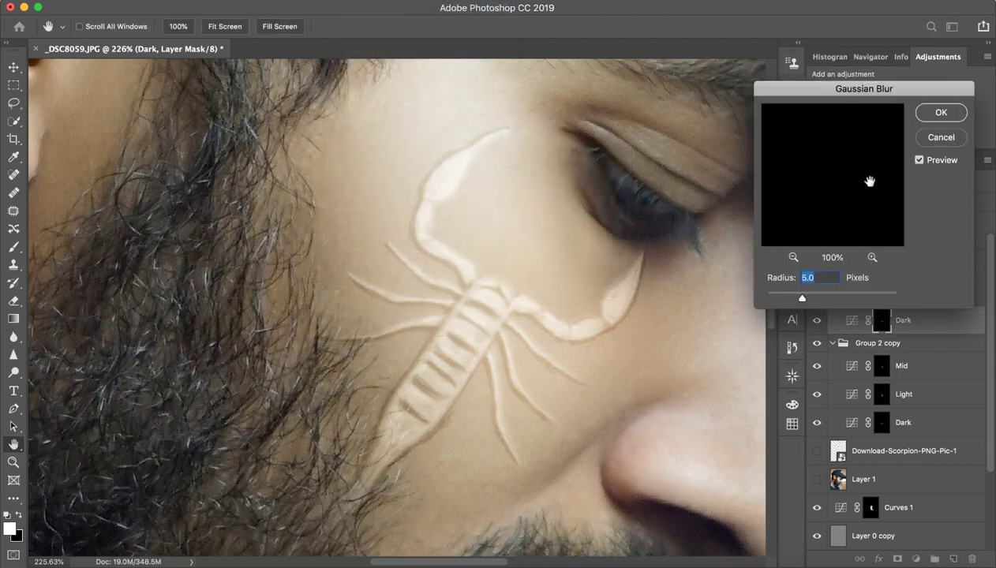
pyautogui.click(932, 115)
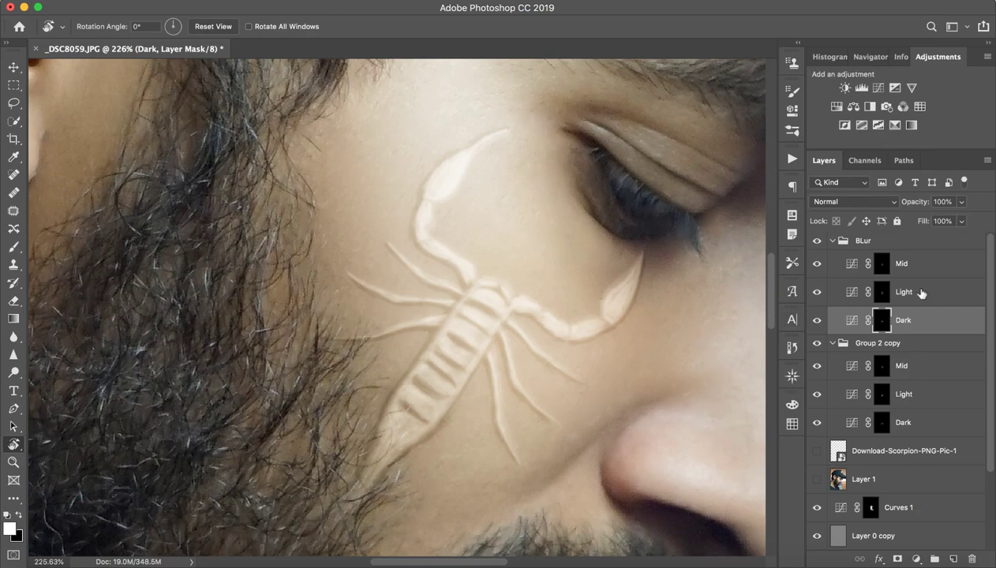
# - Collapse both groups and rename Group 2 copy as Main
pyautogui.click(831, 240)
pyautogui.click(832, 258)
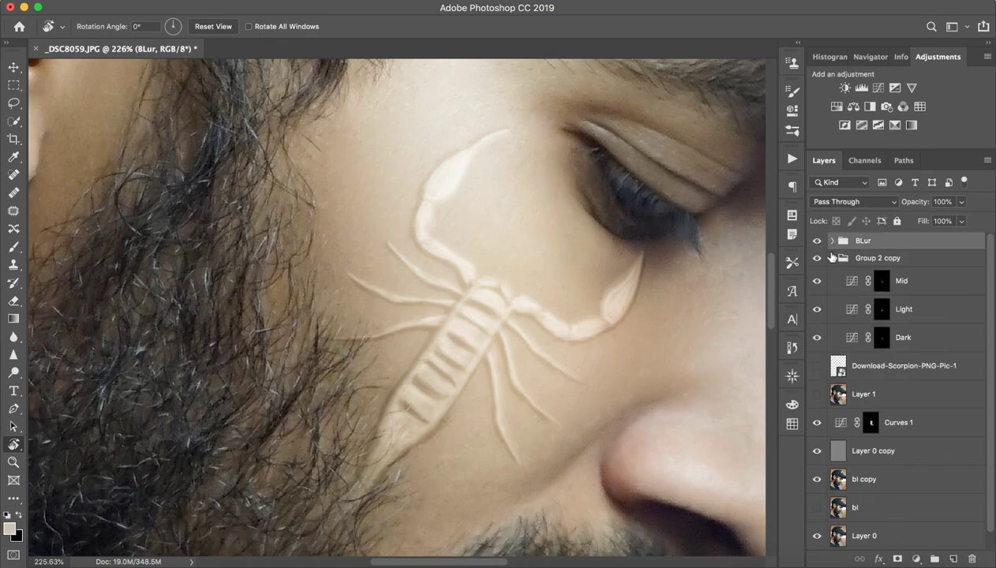
pyautogui.click(896, 261)
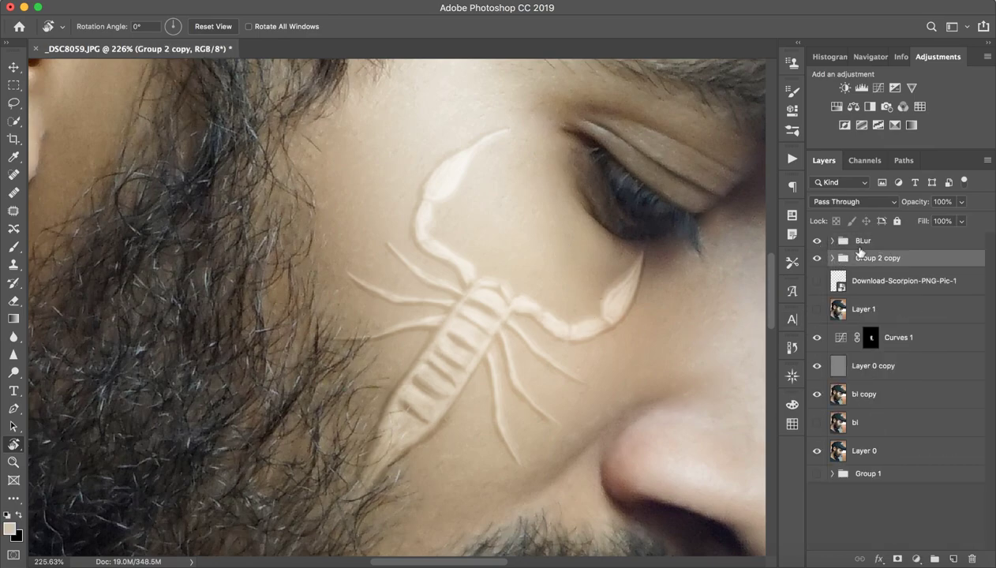
pyautogui.doubleClick(869, 257)
pyautogui.write('Main')
pyautogui.press('Return')
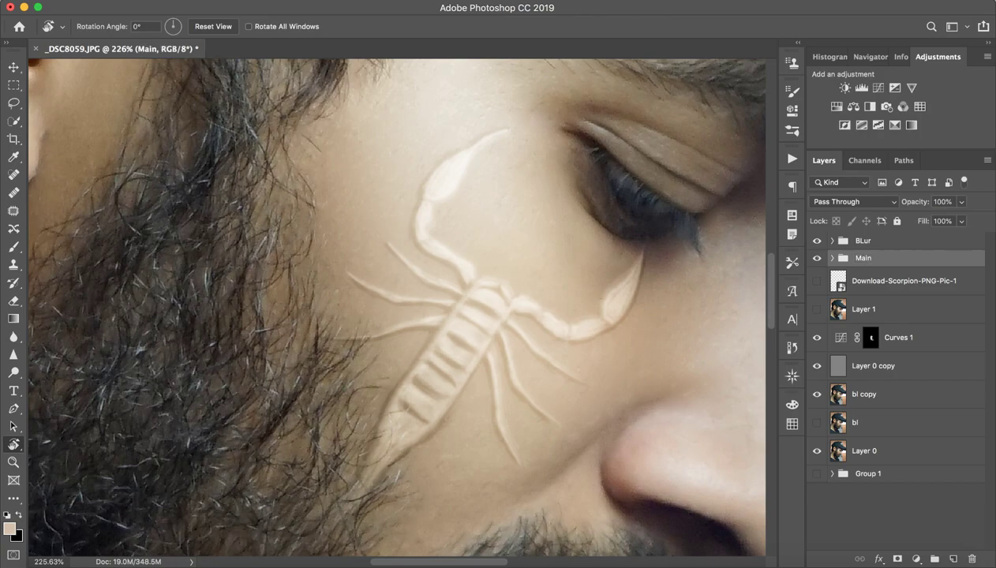
# - Lower the Main group's opacity to 81%
pyautogui.moveTo(903, 208); pyautogui.dragTo(927, 205)
pyautogui.press('a')
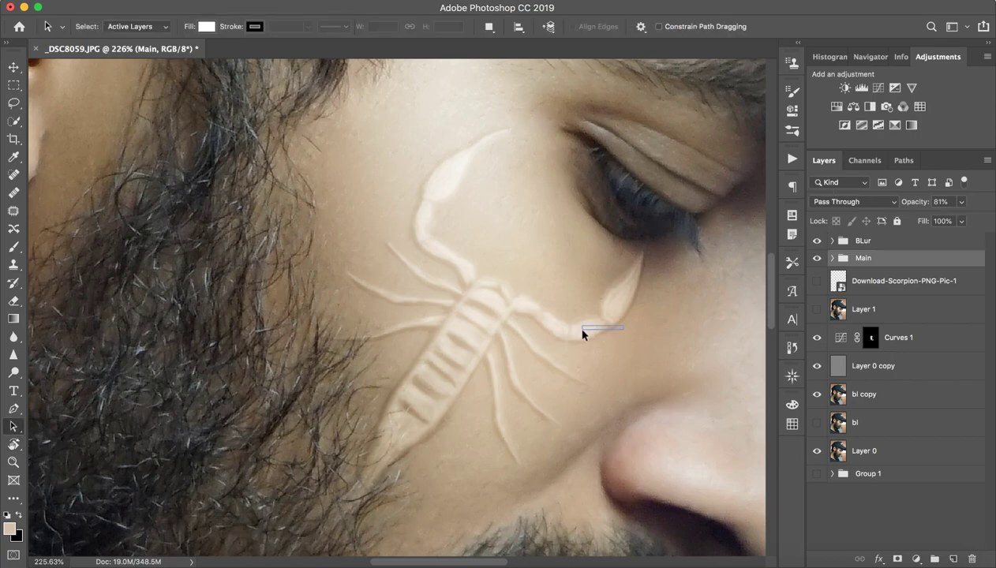
pyautogui.press('r')
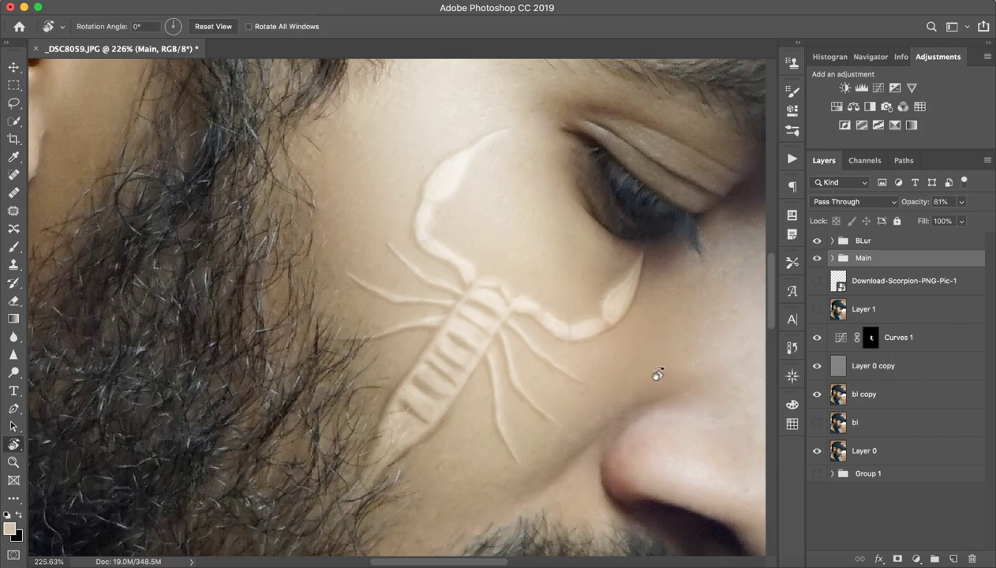
# - Compare the scorpion on the cheek with the Main group shown and hidden
pyautogui.press('z')
pyautogui.scroll(-3, 659, 370)
pyautogui.press('r')
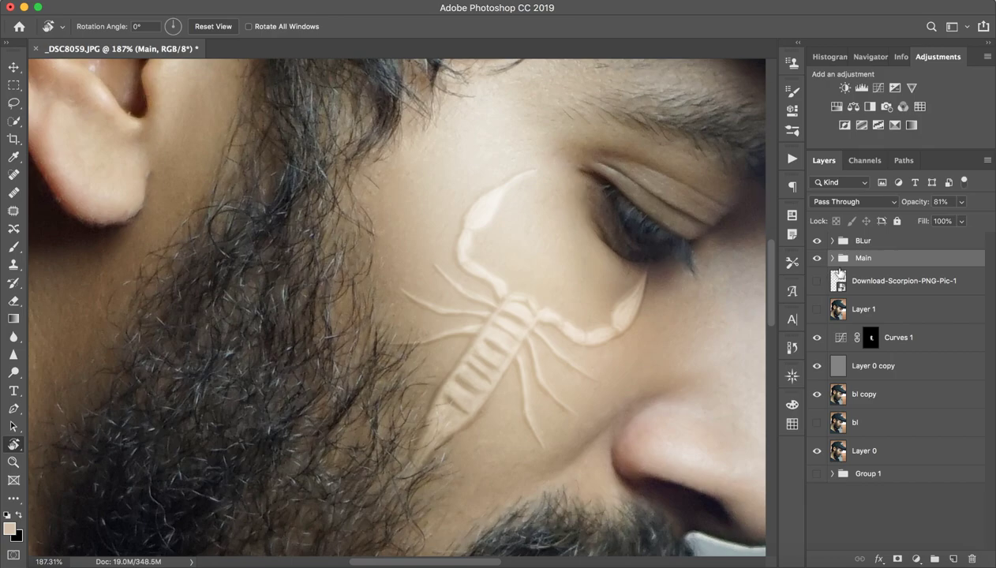
pyautogui.click(817, 258)
pyautogui.click(814, 261)
pyautogui.click(814, 261)
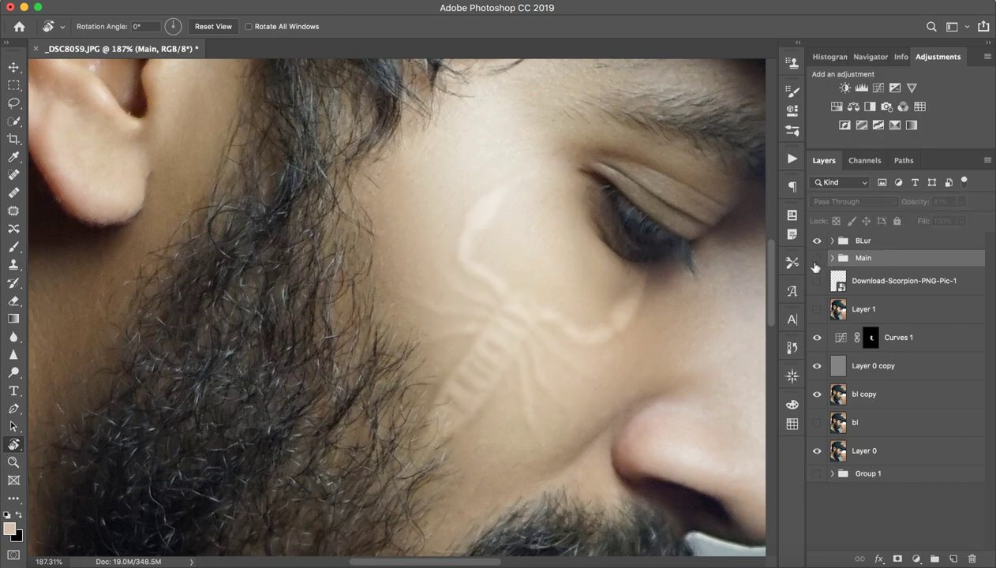
pyautogui.click(815, 263)
pyautogui.click(815, 263)
# - Lower the BLur group's opacity to 88%, keeping the Main group shown
pyautogui.click(858, 242)
pyautogui.moveTo(917, 205)
pyautogui.mouseDown()
pyautogui.moveTo(906, 205)
pyautogui.moveTo(918, 202)
pyautogui.mouseUp()
pyautogui.click(818, 259)
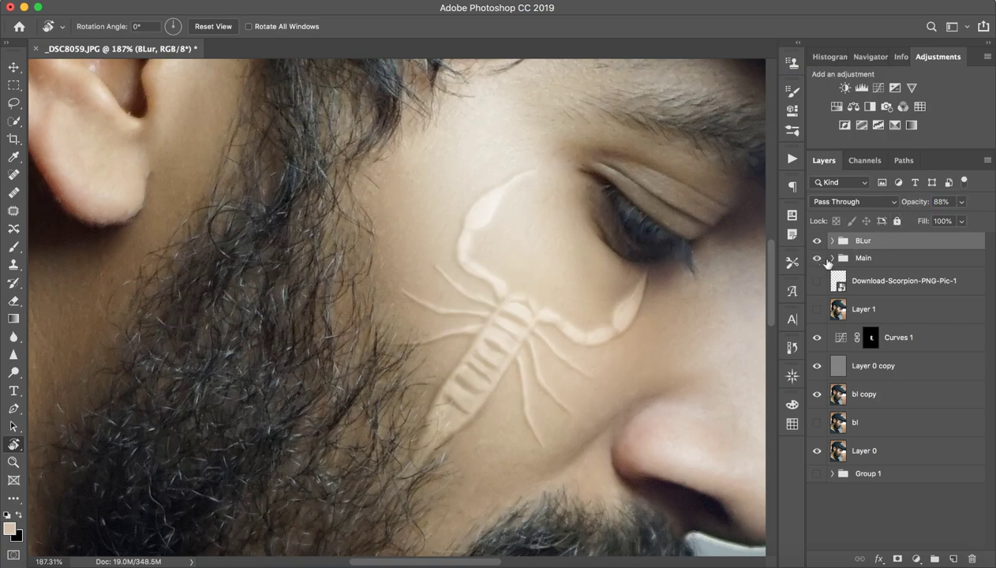
# - Add a white layer mask to the Main group and switch to the Brush tool for painting on it
pyautogui.click(888, 259)
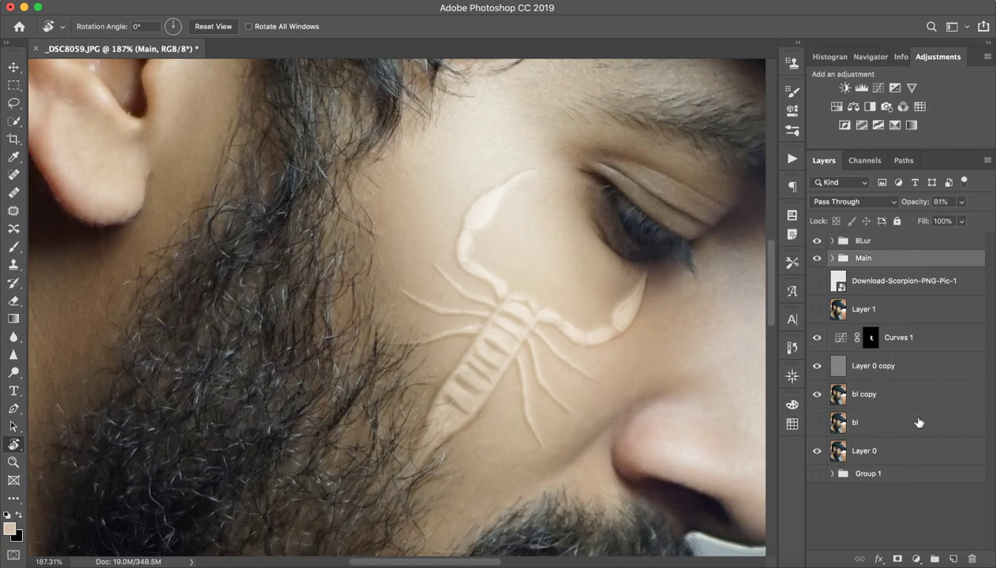
pyautogui.click(898, 558)
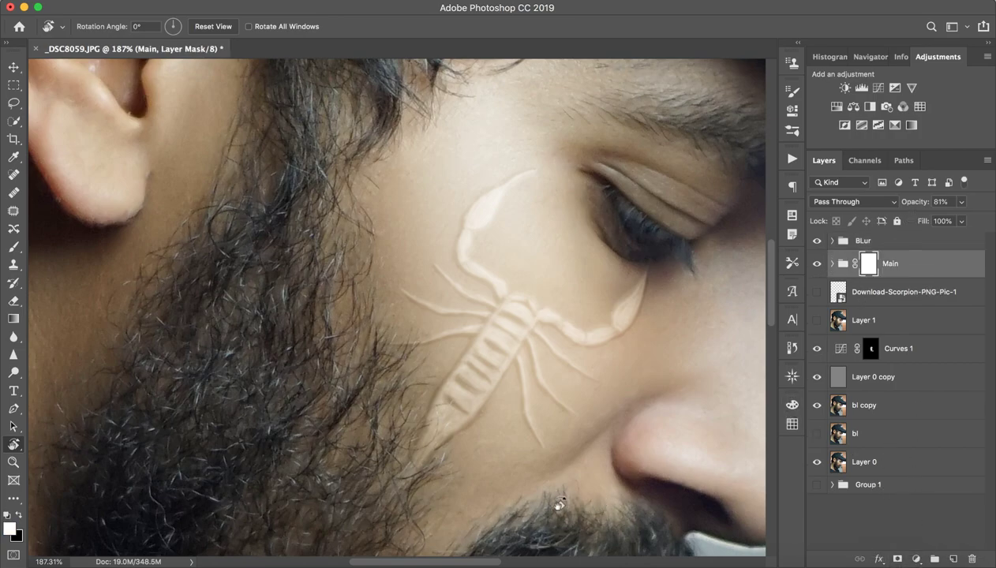
pyautogui.press('b')
pyautogui.moveTo(388, 481)
pyautogui.mouseDown()
pyautogui.moveTo(438, 478)
pyautogui.moveTo(353, 479)
pyautogui.mouseUp()
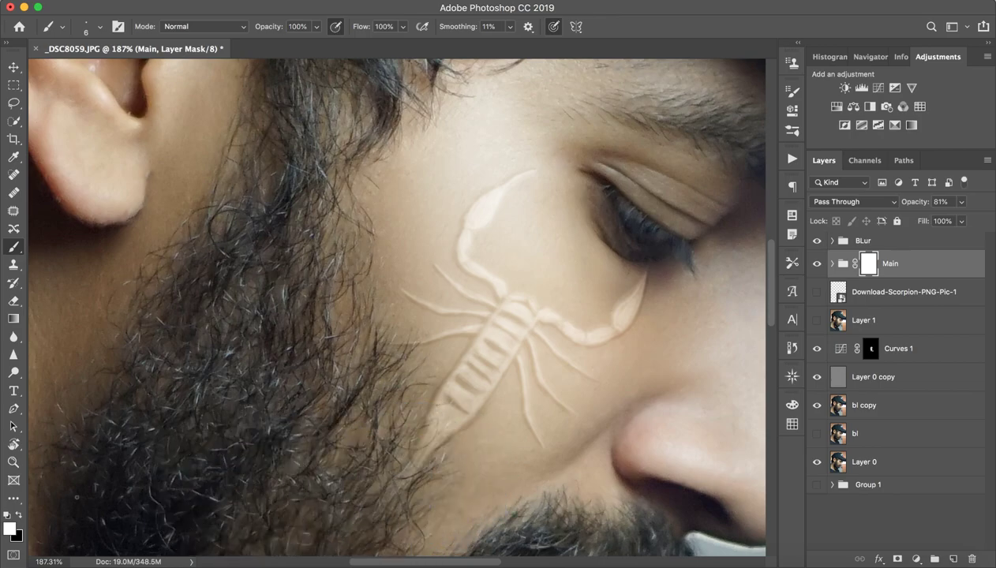
pyautogui.click(9, 527)
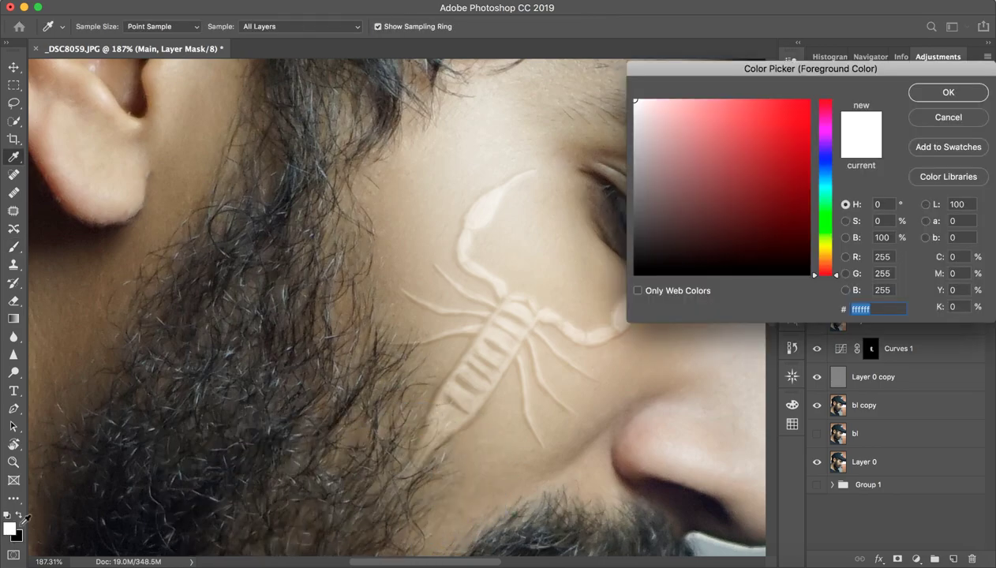
pyautogui.click(926, 94)
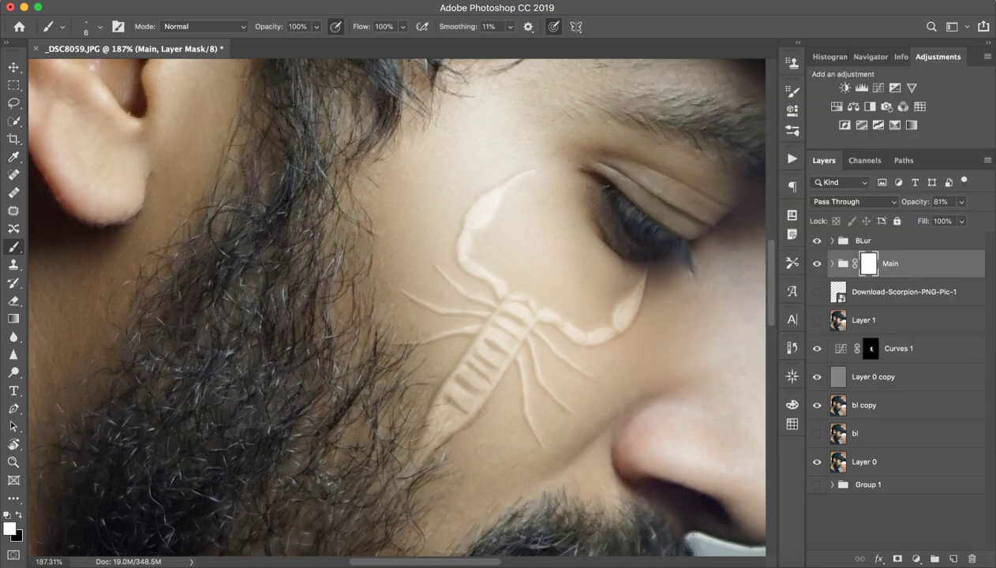
# - Paint black on the Main group's mask over the scorpion's claw arm below the eye with a 190 px Soft Round Pressure Opacity brush
pyautogui.press('x')
pyautogui.moveTo(310, 418); pyautogui.dragTo(430, 416)
pyautogui.click(97, 34)
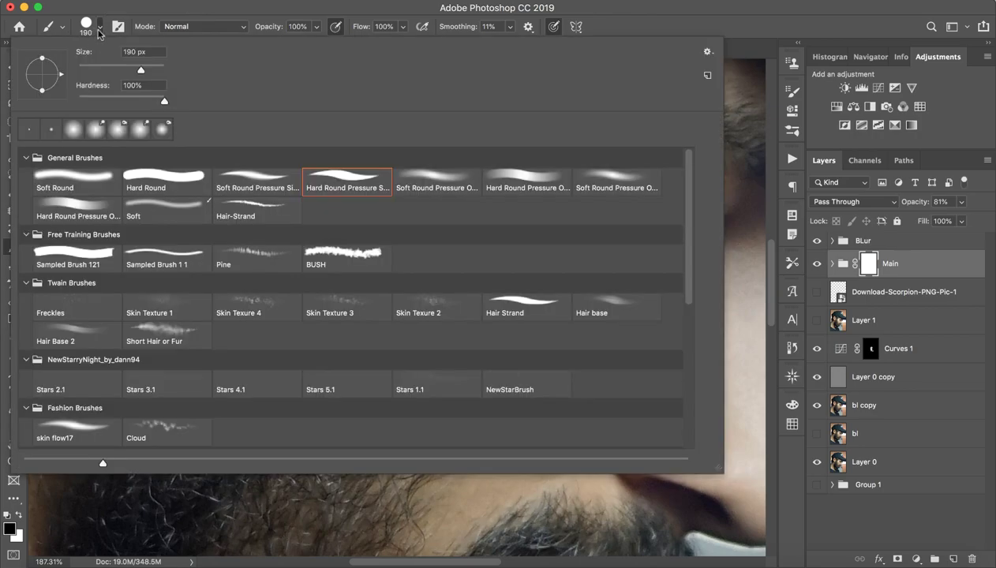
pyautogui.click(607, 182)
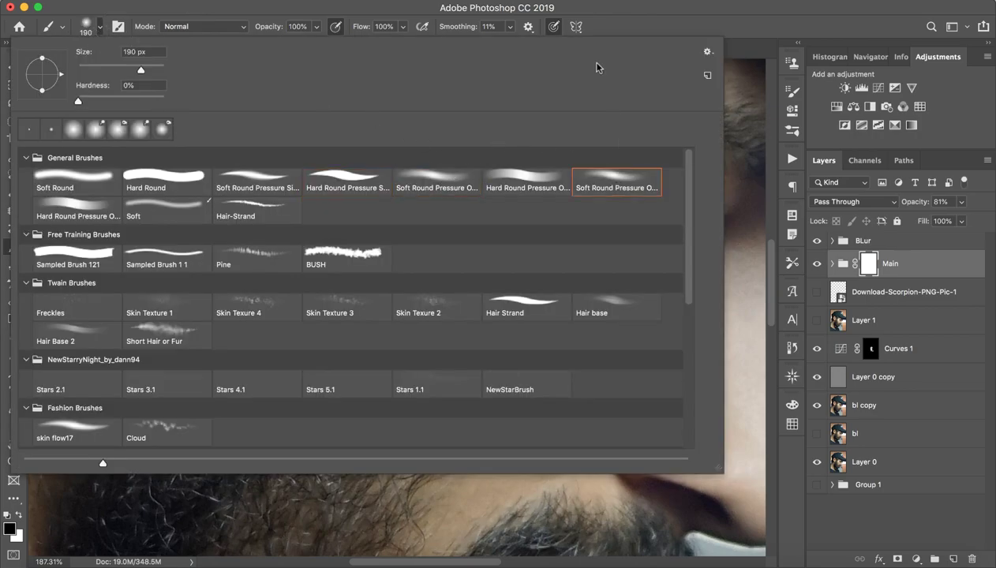
pyautogui.click(585, 29)
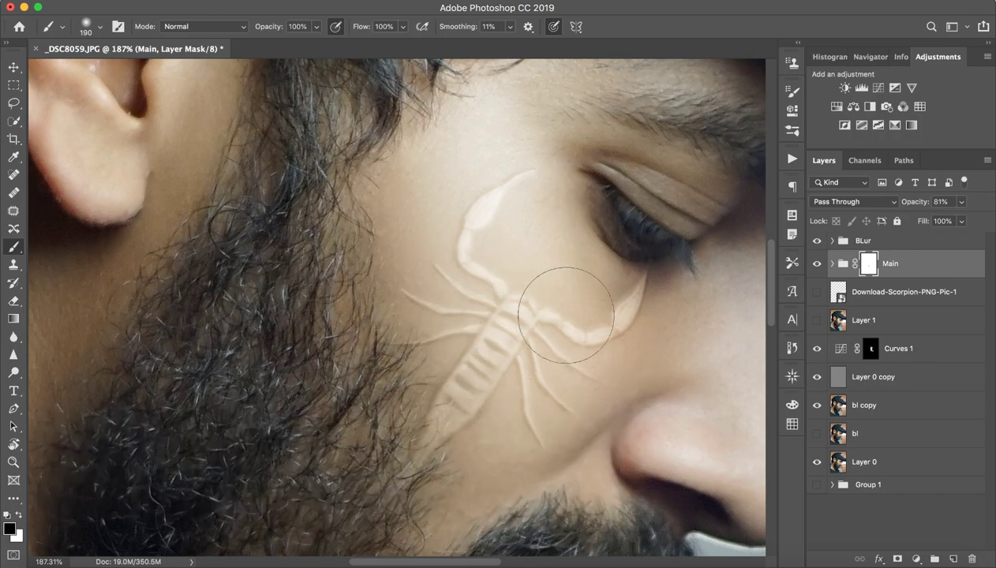
pyautogui.moveTo(580, 282)
pyautogui.mouseDown()
pyautogui.moveTo(495, 216)
pyautogui.moveTo(470, 225)
pyautogui.moveTo(490, 262)
pyautogui.moveTo(593, 342)
pyautogui.mouseUp()
# - Look into the Main group's layers and compare the scorpion with the BLur group shown and hidden
pyautogui.click(832, 263)
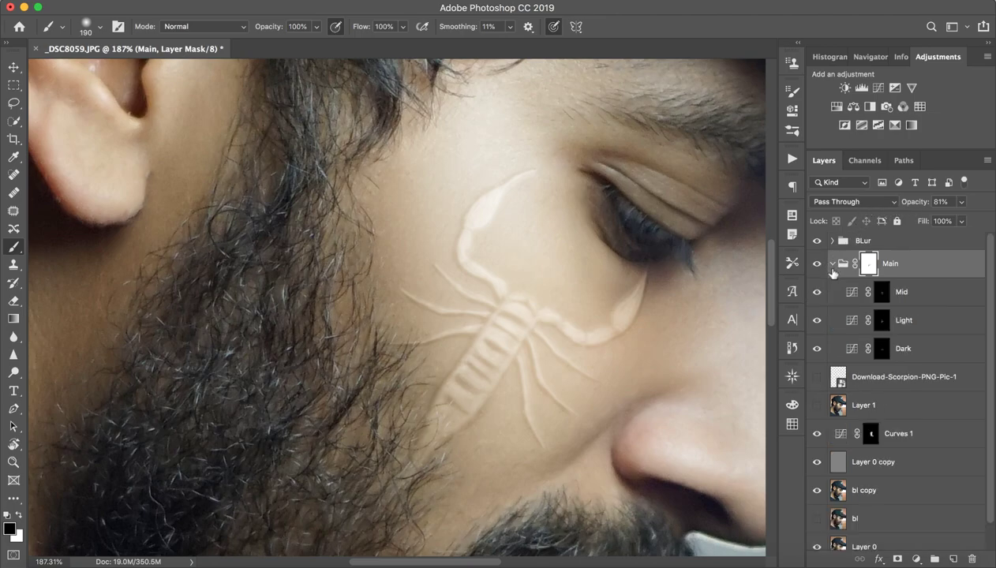
pyautogui.click(831, 264)
pyautogui.click(820, 244)
pyautogui.click(820, 244)
pyautogui.click(821, 244)
pyautogui.click(821, 244)
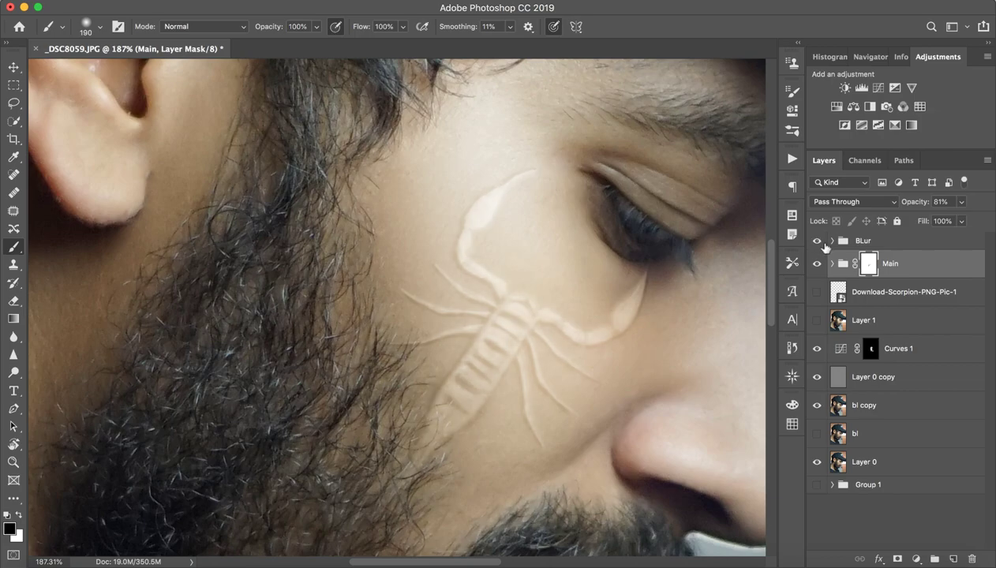
# - Blend the BLur group into the skin's dark areas by splitting and adjusting the Underlying Layer shadow slider under Blend If Gray
pyautogui.click(875, 240)
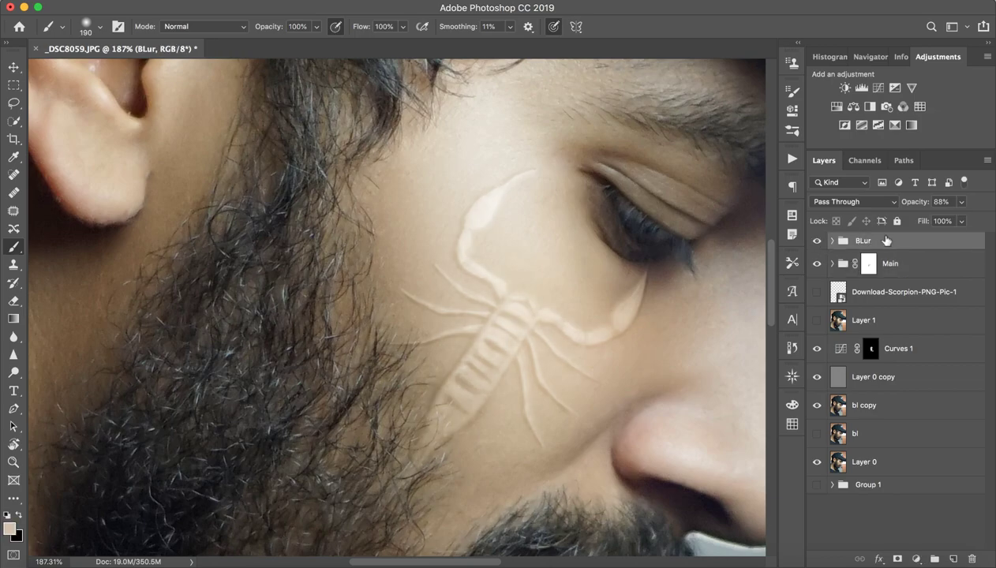
pyautogui.doubleClick(941, 245)
pyautogui.moveTo(621, 42); pyautogui.dragTo(813, 7)
pyautogui.moveTo(805, 280); pyautogui.dragTo(825, 289)
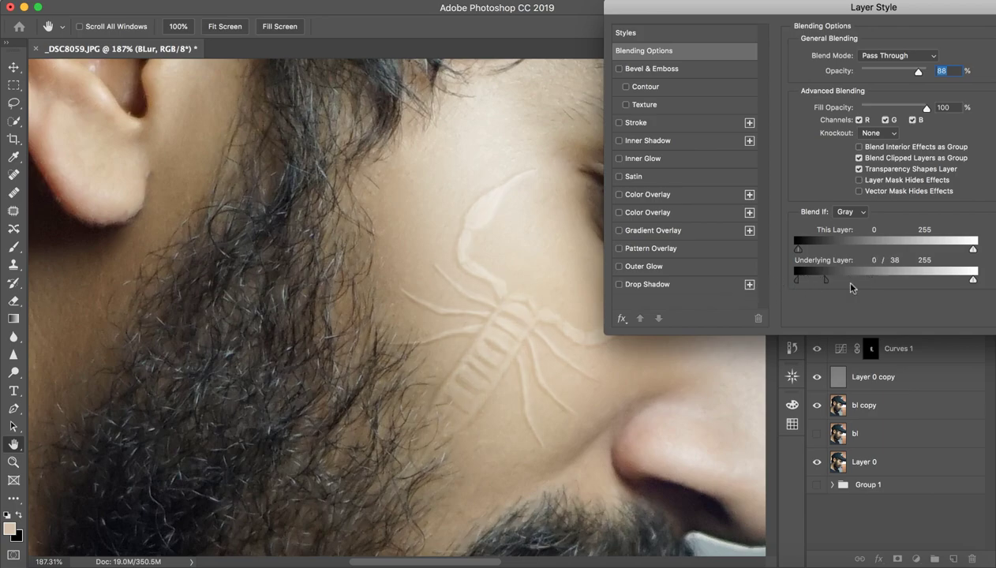
pyautogui.moveTo(825, 285); pyautogui.dragTo(850, 287)
pyautogui.moveTo(914, 283); pyautogui.dragTo(855, 284)
pyautogui.moveTo(882, 19); pyautogui.dragTo(540, 175)
pyautogui.click(760, 203)
# - Examine how the scorpion effect blends with the whole portrait and with the cheek up close
pyautogui.press('z')
pyautogui.moveTo(615, 331); pyautogui.dragTo(540, 326)
pyautogui.press('super+0')
pyautogui.moveTo(445, 335); pyautogui.dragTo(472, 335)
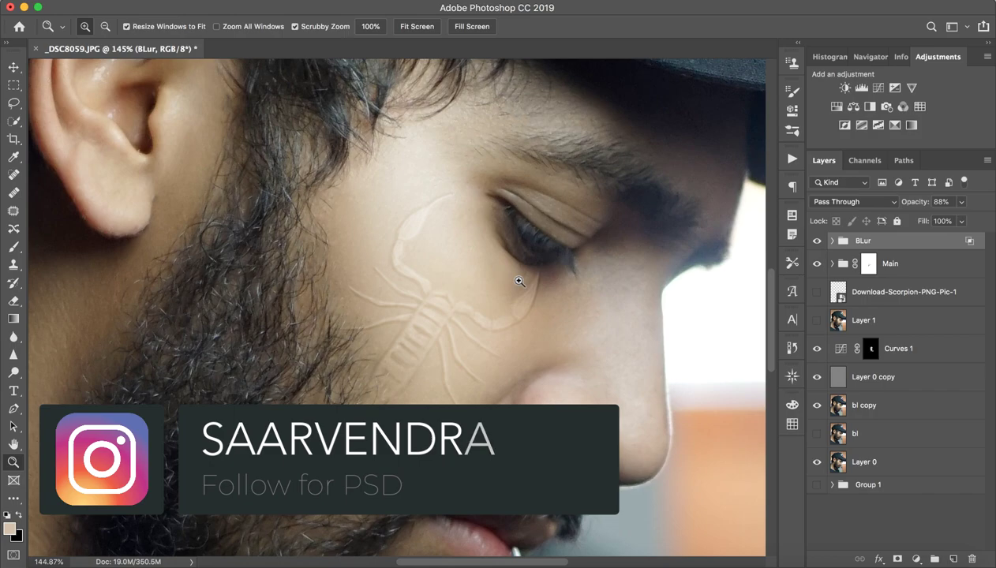
pyautogui.press('b')
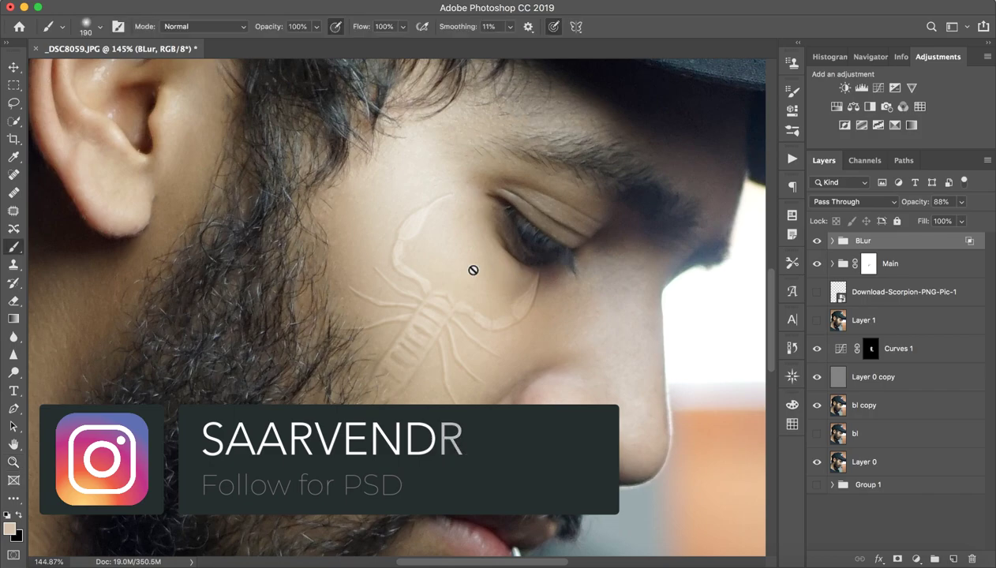
pyautogui.doubleClick(919, 242)
pyautogui.moveTo(578, 175); pyautogui.dragTo(911, 21)
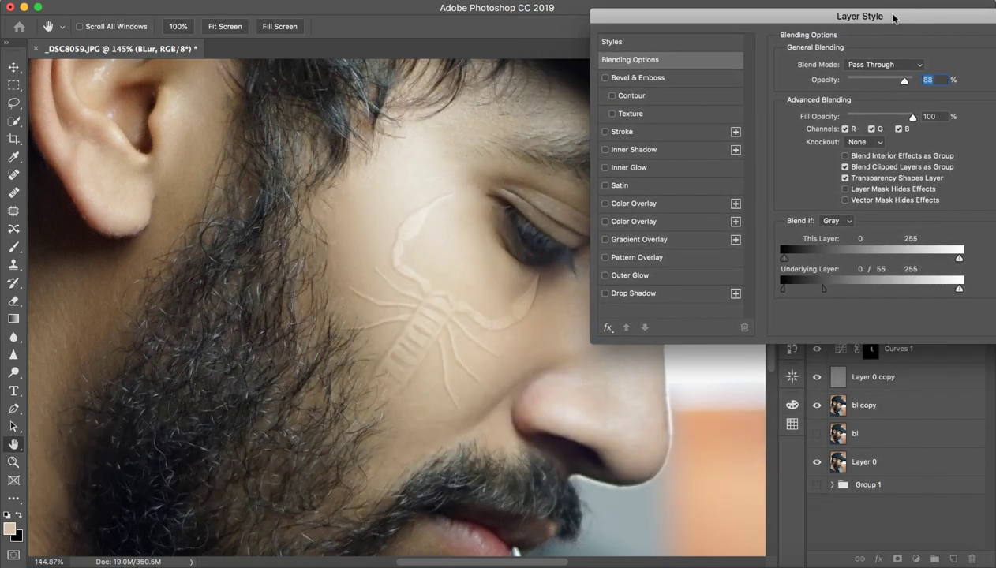
pyautogui.moveTo(825, 292); pyautogui.dragTo(783, 291)
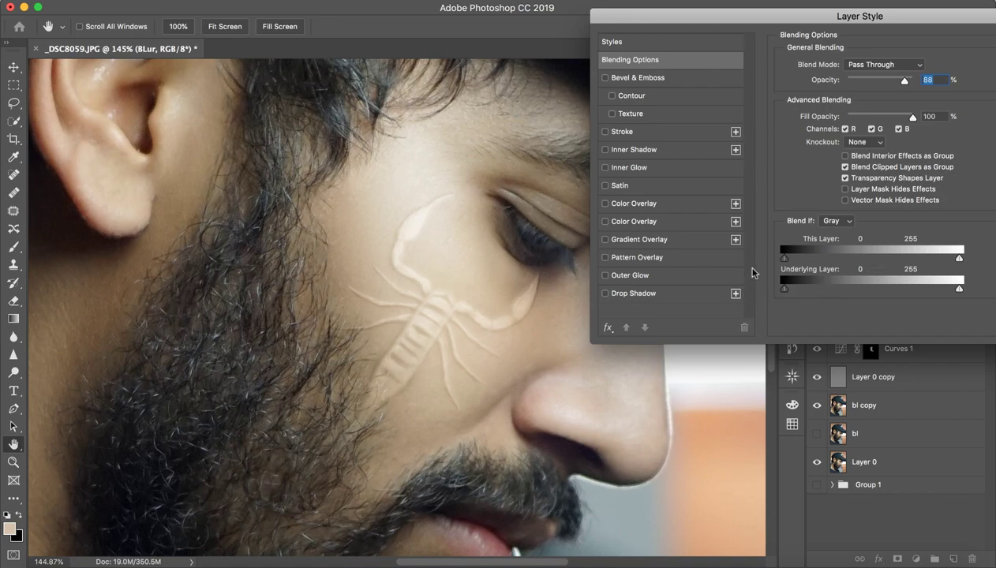
pyautogui.moveTo(884, 37); pyautogui.dragTo(680, 64)
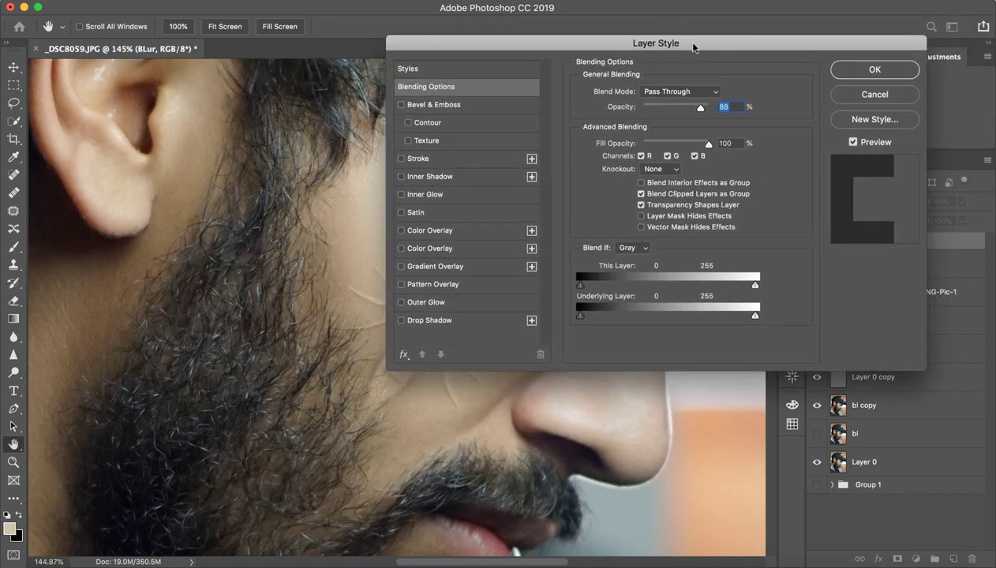
pyautogui.click(896, 94)
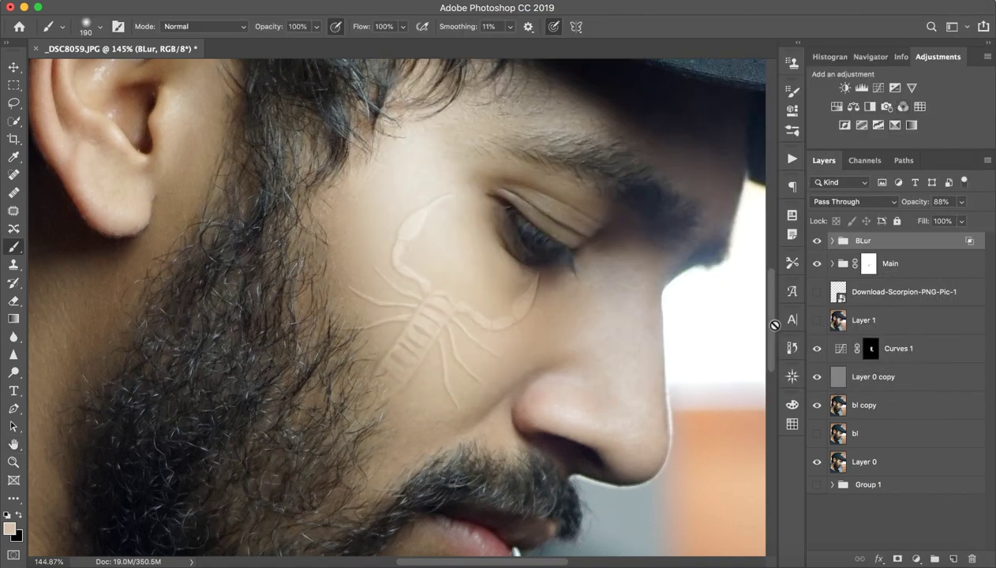
# - Compare the scorpion on the cheek with the BLur and Main groups shown and hidden
pyautogui.click(816, 240)
pyautogui.click(816, 263)
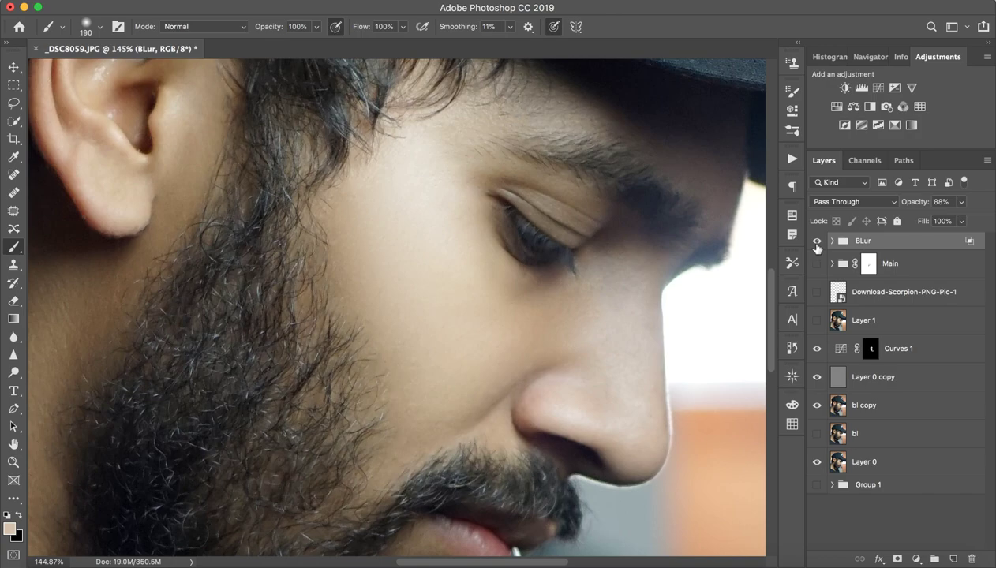
pyautogui.click(817, 241)
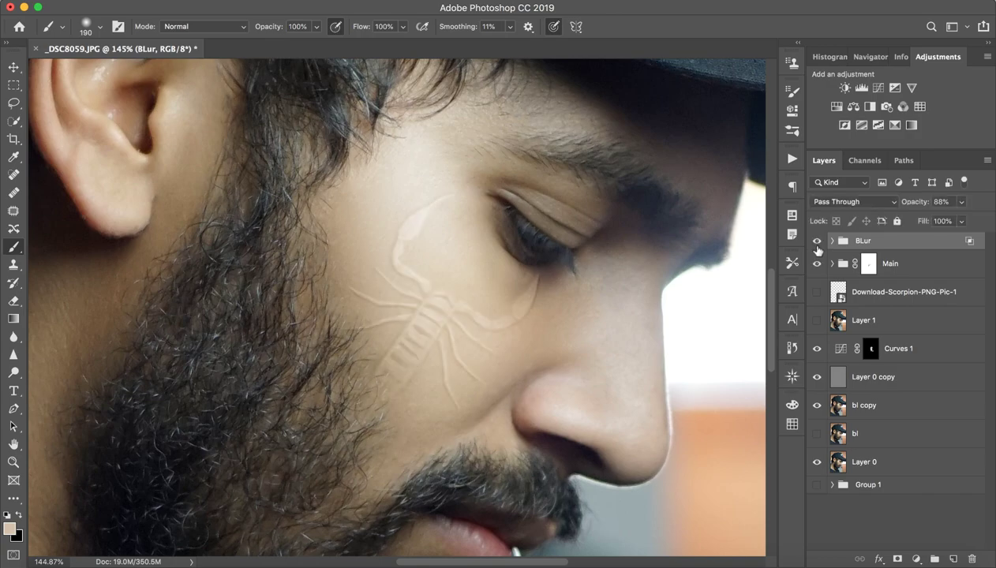
pyautogui.click(817, 244)
pyautogui.click(817, 244)
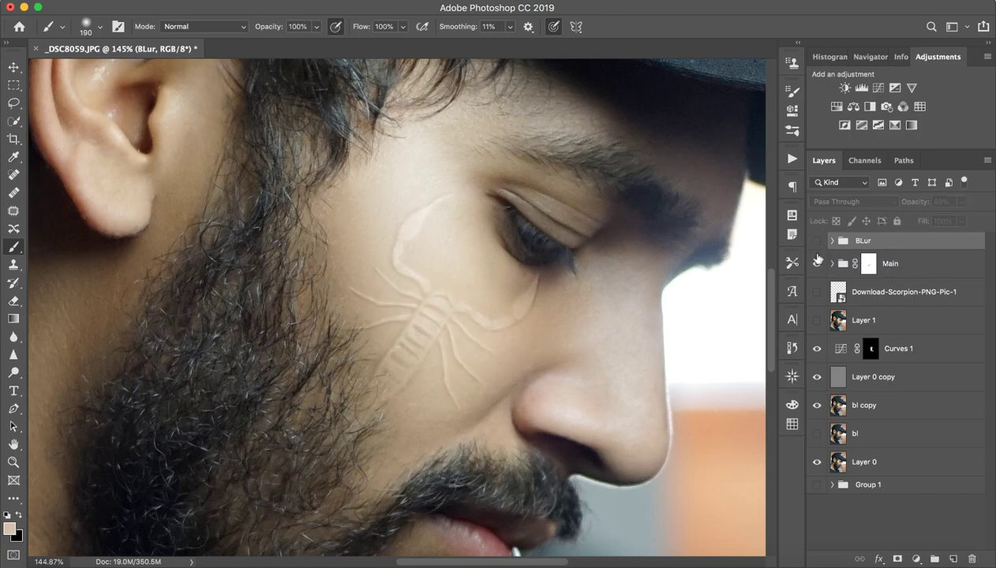
pyautogui.click(816, 243)
pyautogui.click(816, 263)
pyautogui.click(816, 243)
pyautogui.click(817, 242)
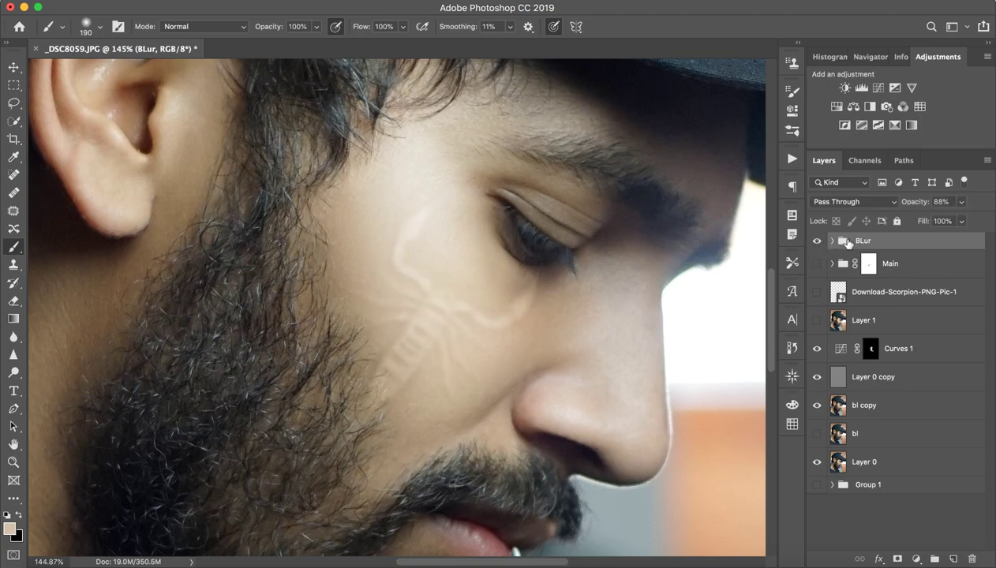
# - Undo the Blend If adjustment on the BLur group and keep both scorpion groups visible
pyautogui.press('super+z')
pyautogui.press('super+z')
pyautogui.press('super+z')
pyautogui.press('super+z')
pyautogui.click(830, 249)
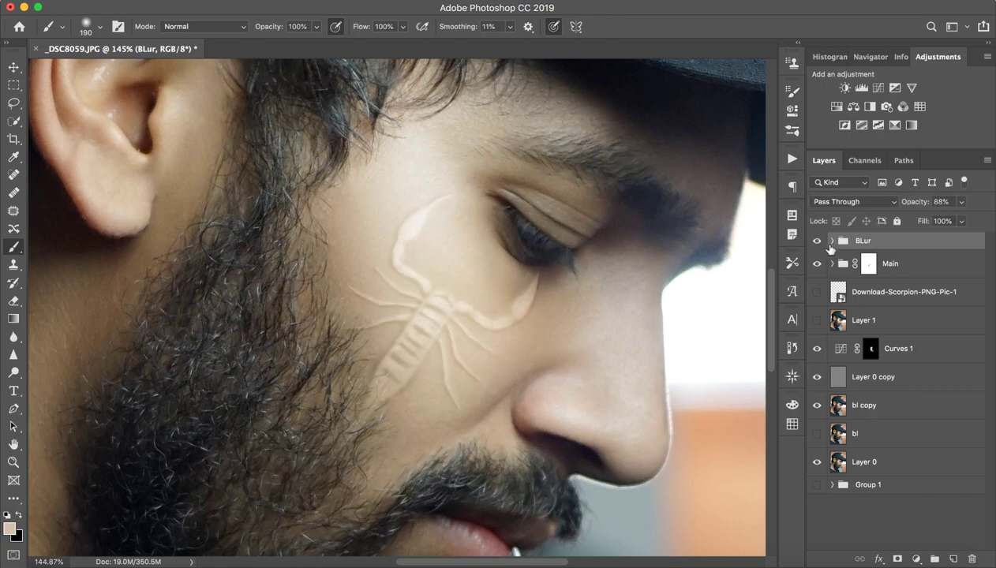
# - Examine what the Main and BLur groups each contribute to the scorpion by switching their visibility
pyautogui.click(817, 263)
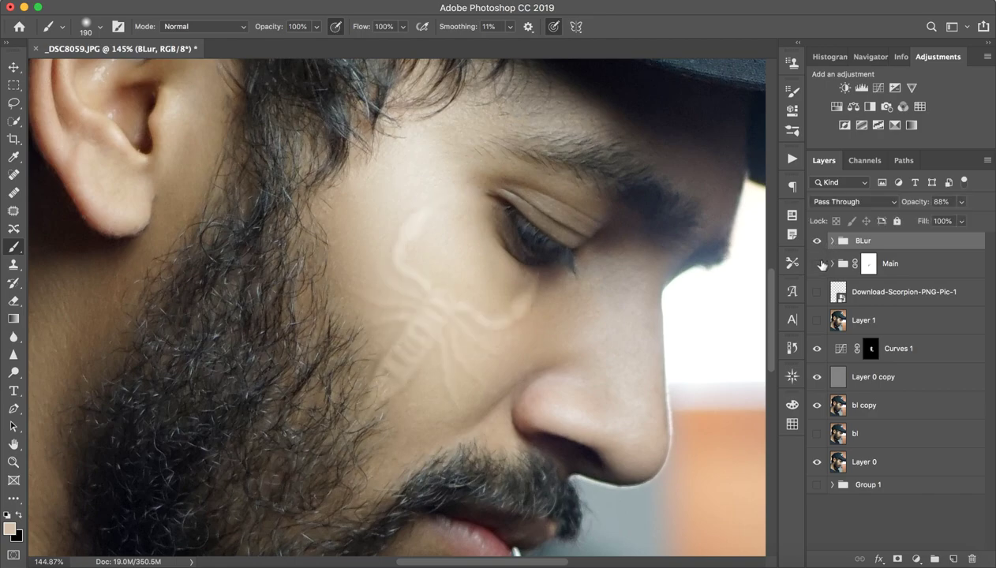
pyautogui.click(817, 264)
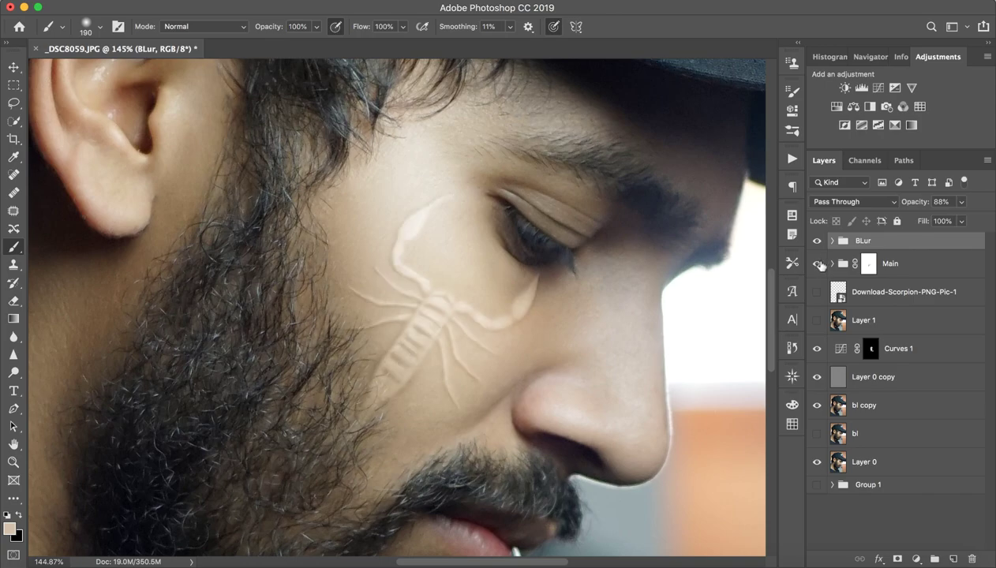
pyautogui.click(818, 263)
pyautogui.click(817, 265)
pyautogui.click(817, 265)
pyautogui.click(818, 266)
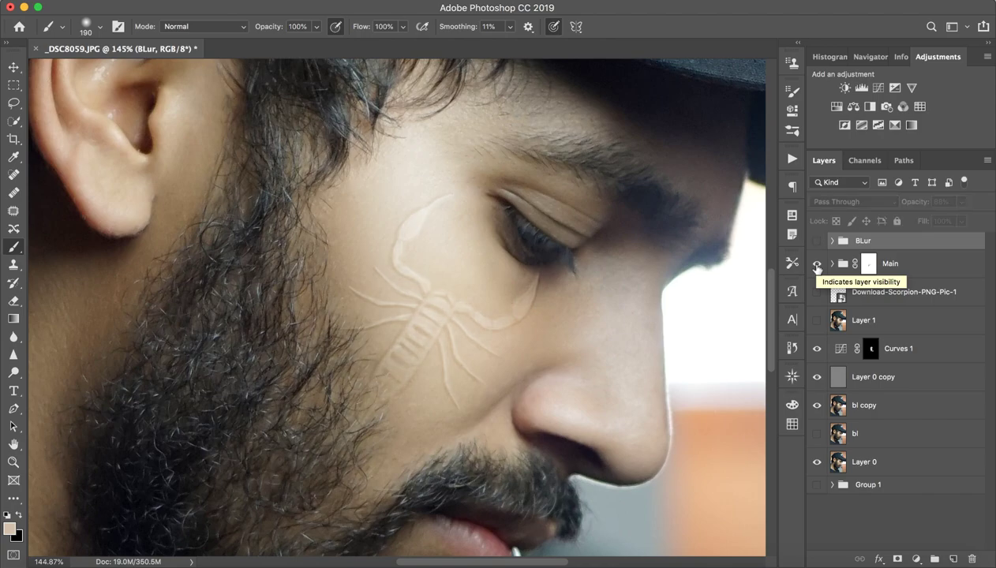
pyautogui.press('super+comma')
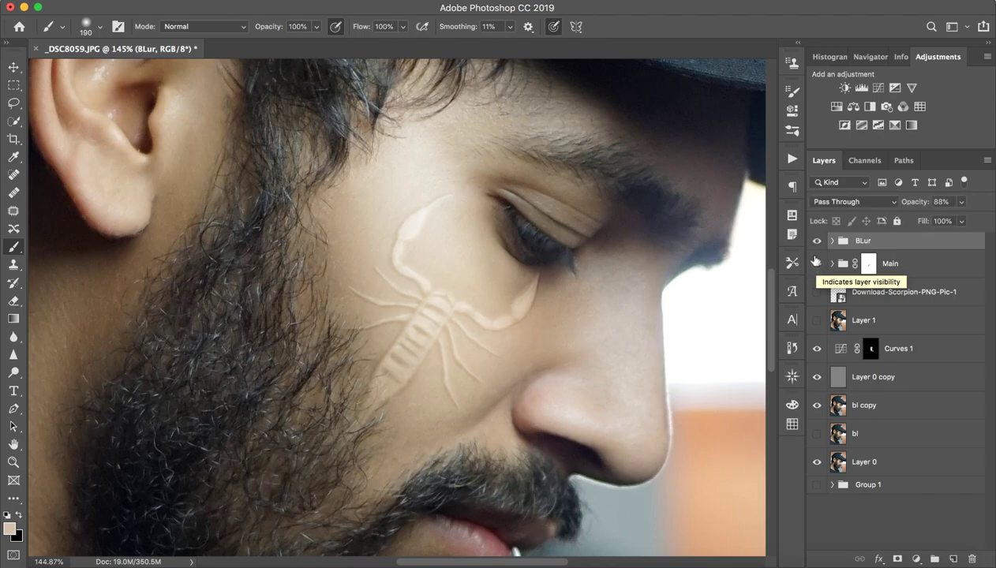
pyautogui.click(816, 243)
pyautogui.click(816, 245)
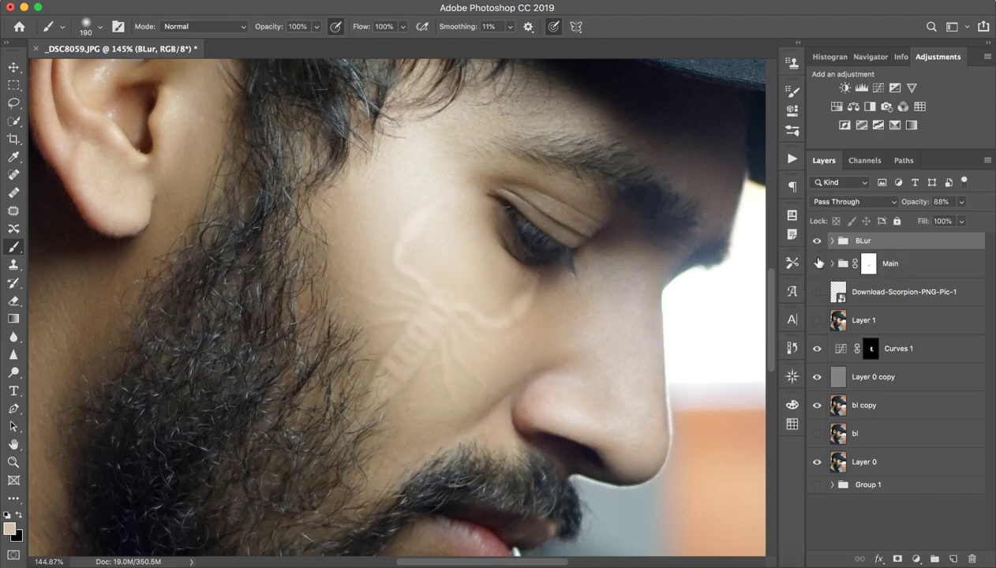
pyautogui.click(816, 243)
pyautogui.click(816, 243)
pyautogui.click(816, 263)
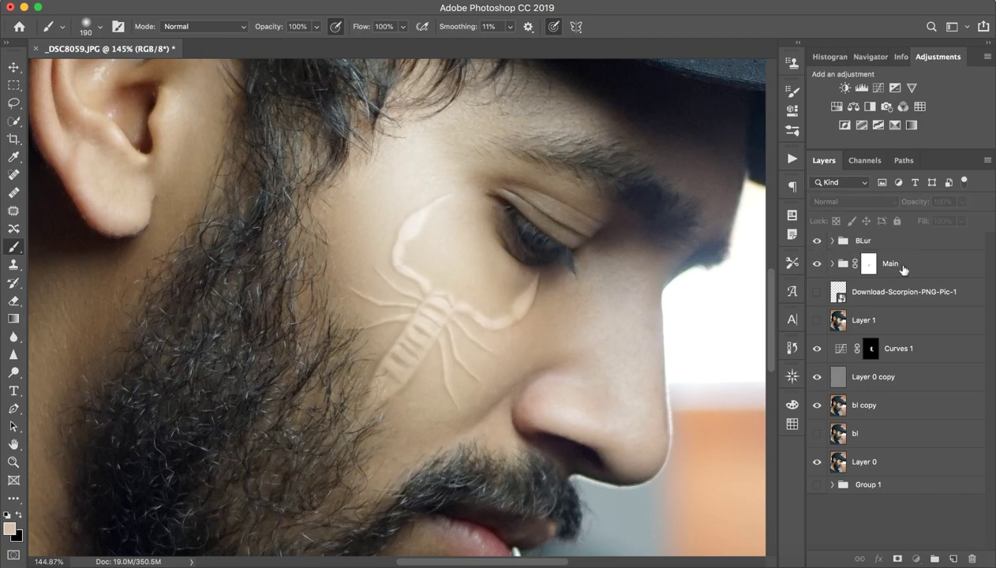
# - Select the Main group's mask and lower the group's opacity to 49%
pyautogui.click(867, 264)
pyautogui.click(818, 264)
pyautogui.click(818, 264)
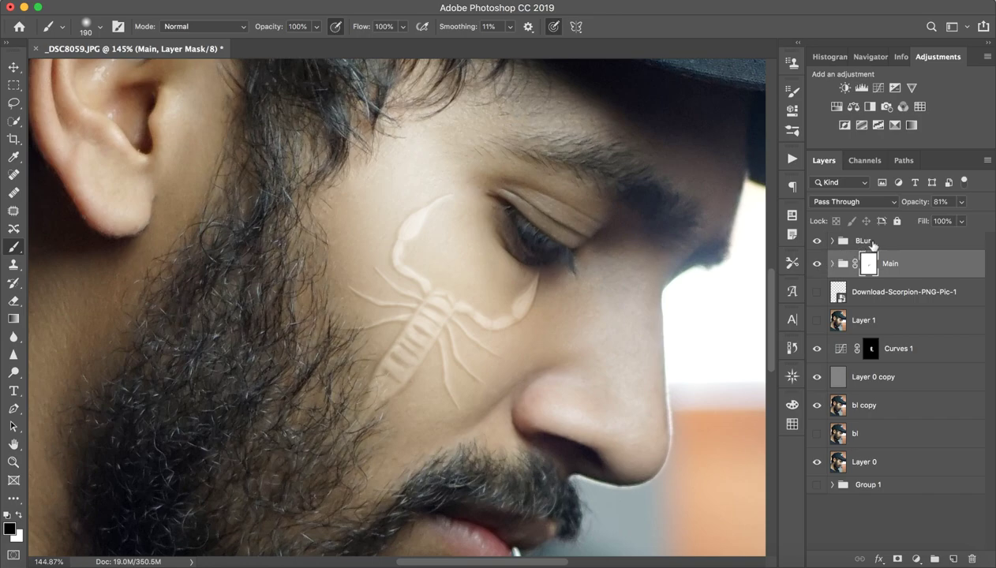
pyautogui.moveTo(914, 206)
pyautogui.mouseDown()
pyautogui.moveTo(893, 207)
pyautogui.moveTo(918, 206)
pyautogui.mouseUp()
# - Paint black on the Main group's mask over the scorpion's lower body and legs near the beard with a soft brush
pyautogui.moveTo(379, 367)
pyautogui.mouseDown()
pyautogui.moveTo(395, 409)
pyautogui.moveTo(402, 402)
pyautogui.moveTo(393, 412)
pyautogui.moveTo(393, 324)
pyautogui.mouseUp()
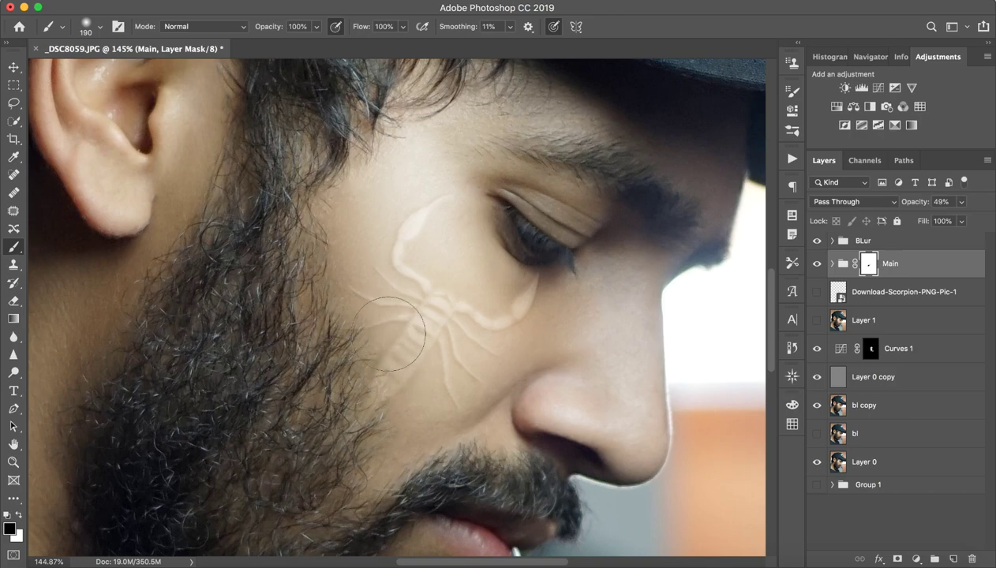
pyautogui.moveTo(437, 400); pyautogui.dragTo(420, 377)
pyautogui.press('z')
pyautogui.moveTo(517, 348)
pyautogui.mouseDown()
pyautogui.moveTo(497, 348)
pyautogui.moveTo(506, 347)
pyautogui.mouseUp()
pyautogui.press('b')
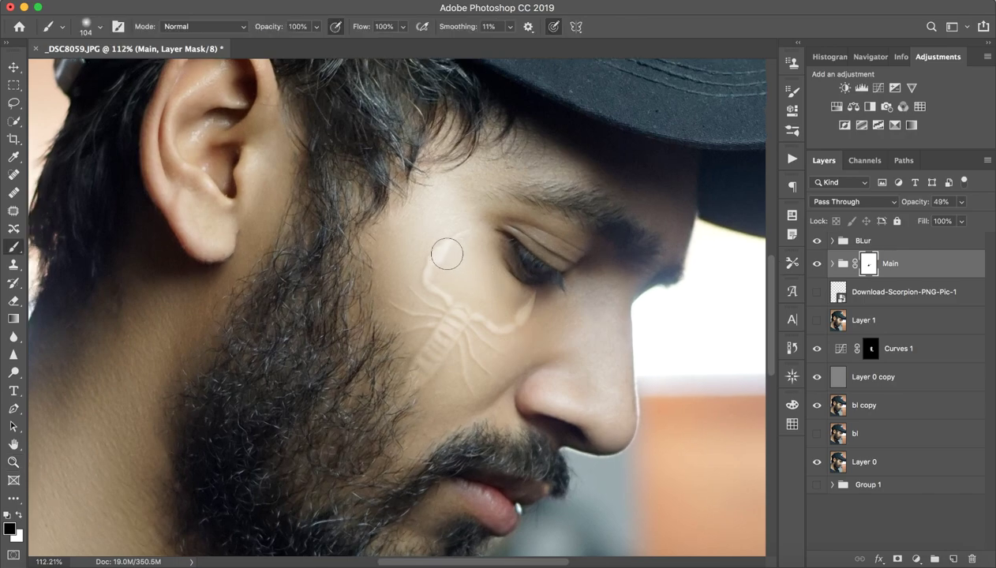
# - Examine the scorpion within a wider view of the face, comparing it with the BLur and Main groups shown and hidden
pyautogui.press('z')
pyautogui.moveTo(447, 255); pyautogui.dragTo(443, 258)
pyautogui.press('b')
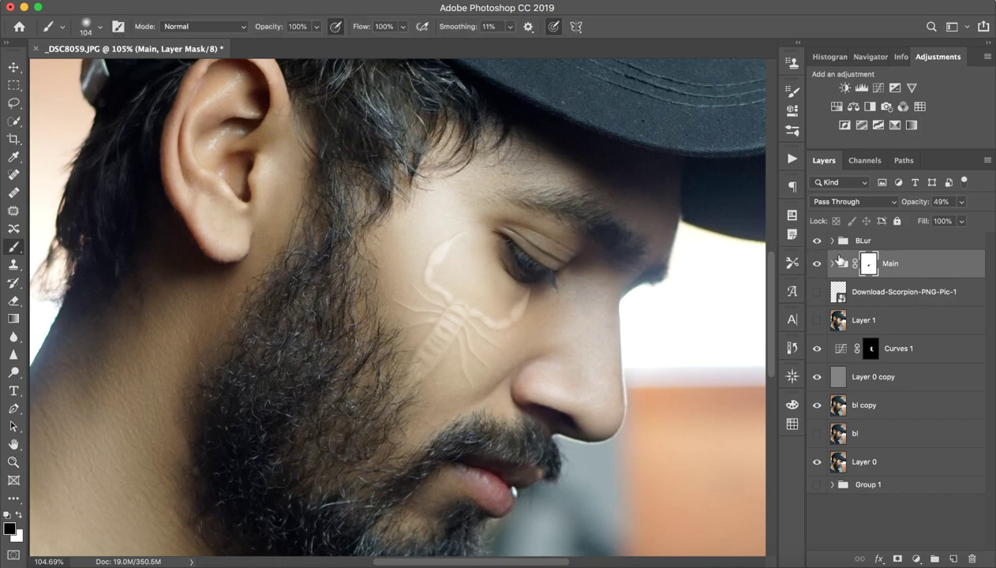
pyautogui.click(816, 242)
pyautogui.click(816, 243)
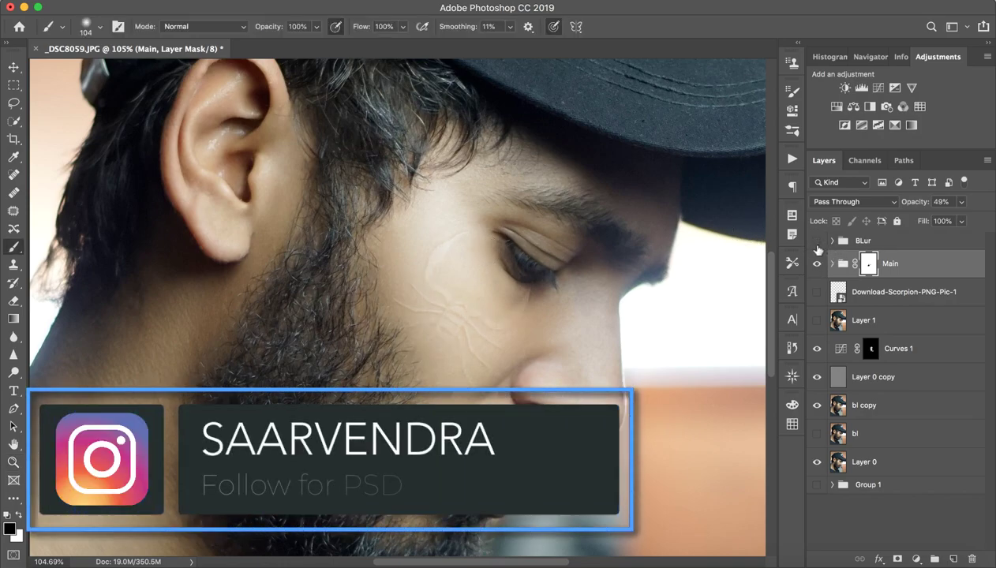
pyautogui.click(818, 244)
pyautogui.click(818, 267)
pyautogui.click(818, 267)
pyautogui.click(818, 267)
pyautogui.click(818, 266)
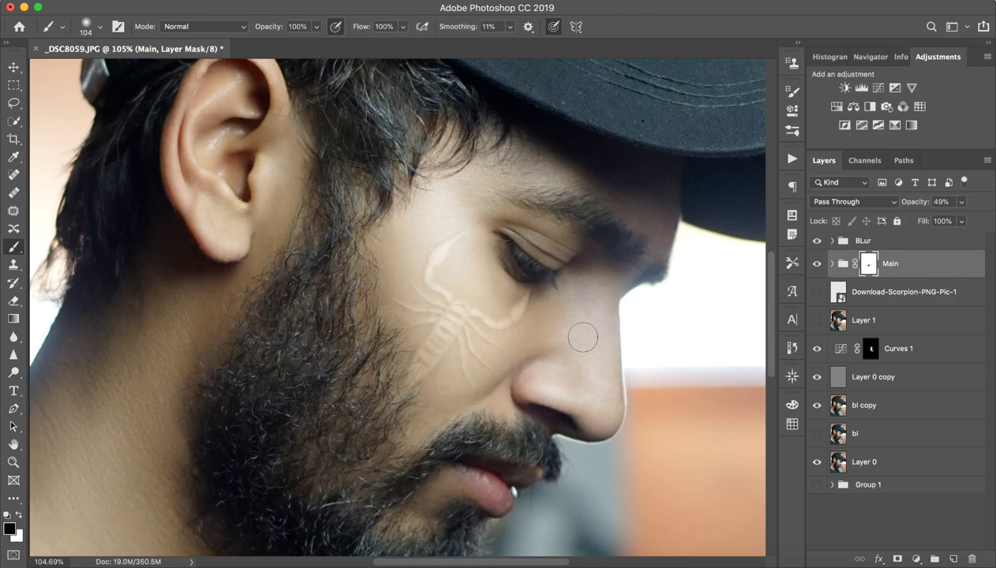
# - Stamp all visible layers into a new layer above the BLur group and open it in the Camera Raw filter
pyautogui.click(919, 241)
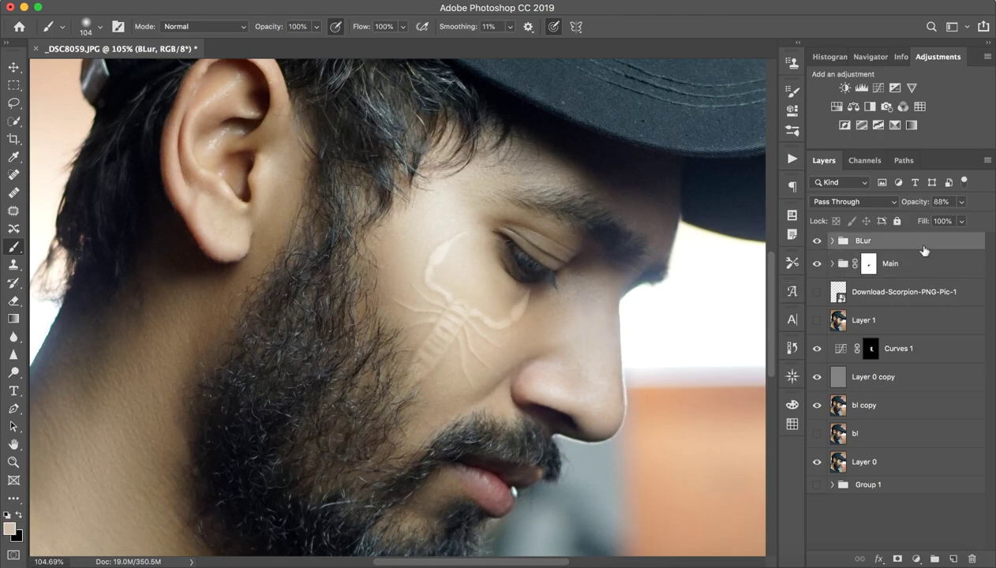
pyautogui.press('alt+shift+super+e')
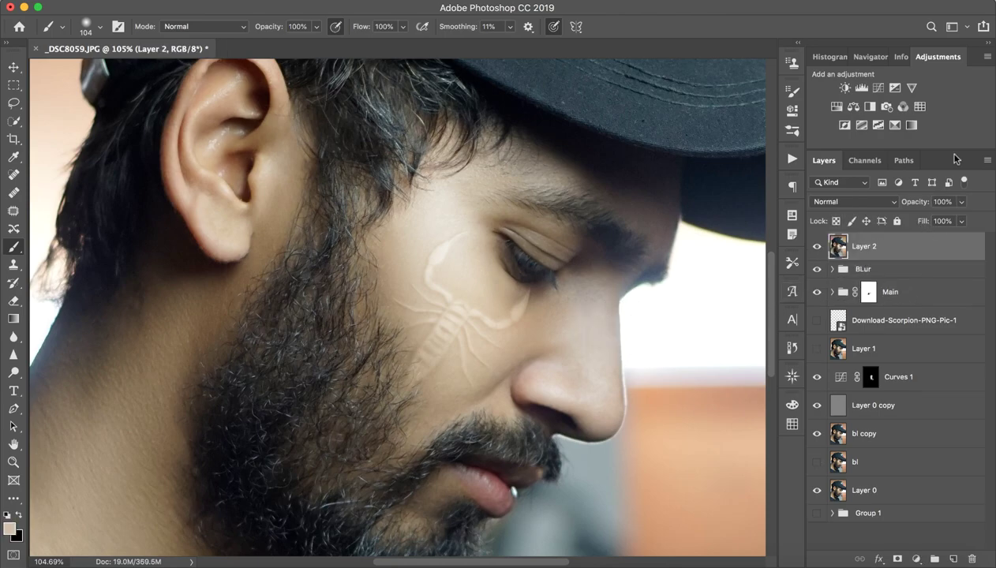
pyautogui.press('shift+super+a')
# - Browse the Camera Raw presets and apply the Jack 12 user preset to the portrait
pyautogui.click(854, 147)
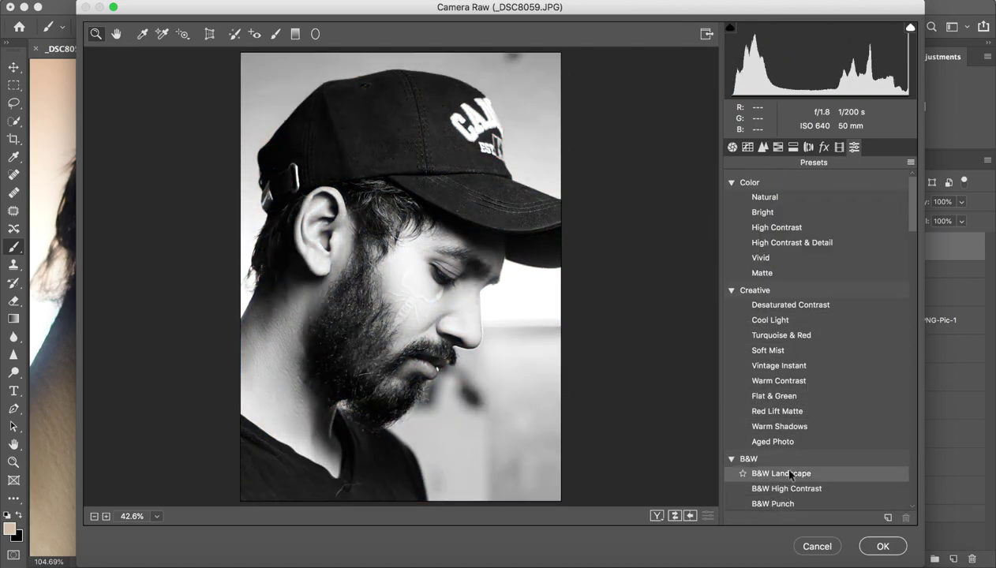
pyautogui.scroll(-15, 779, 481)
pyautogui.scroll(-5, 778, 451)
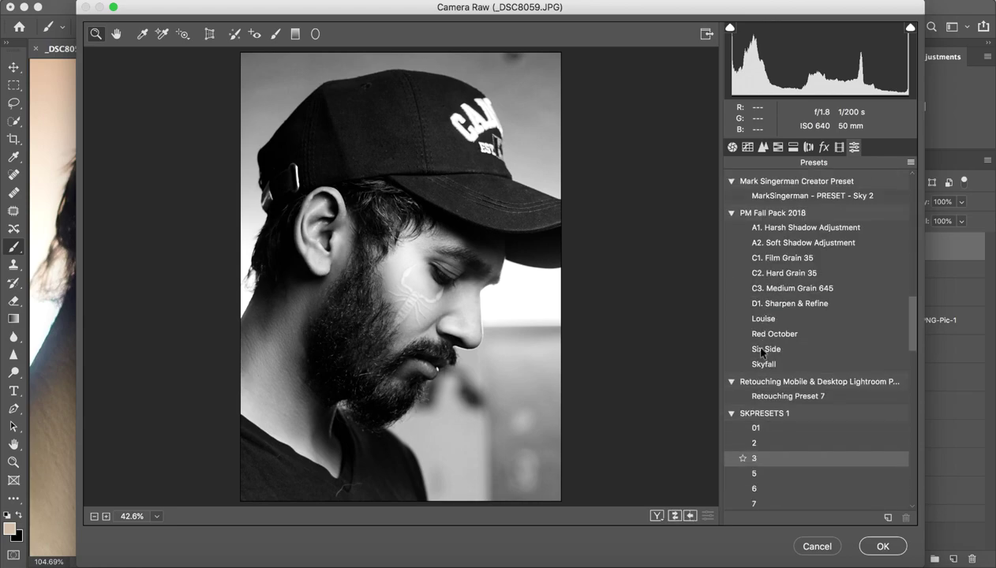
pyautogui.scroll(-3, 769, 437)
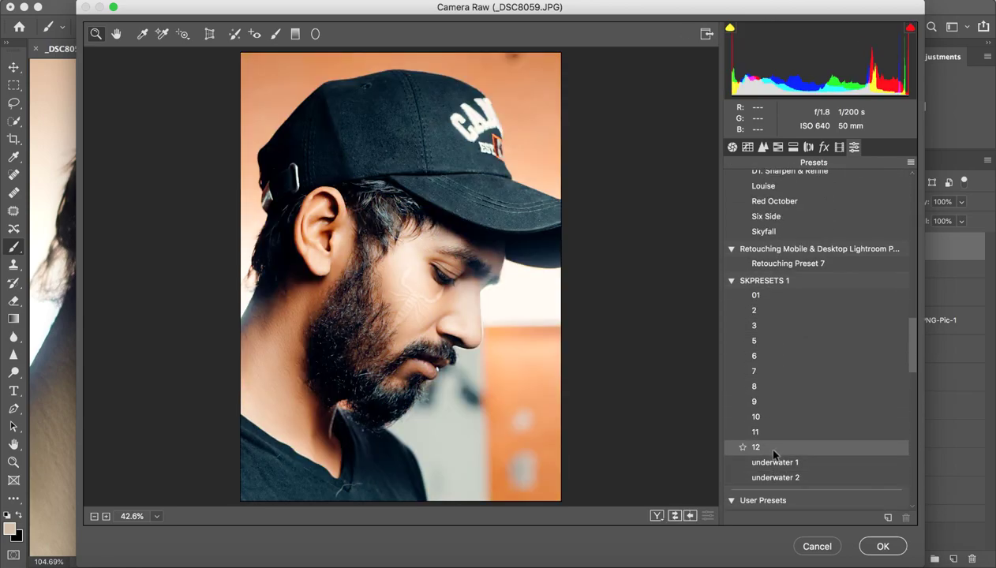
pyautogui.scroll(-2, 769, 482)
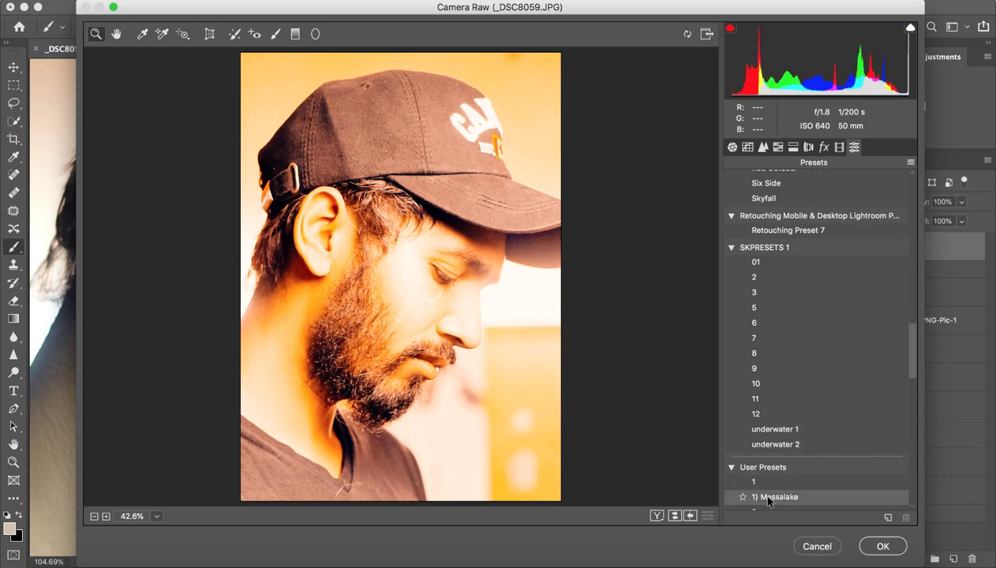
pyautogui.scroll(-10, 771, 473)
pyautogui.scroll(-3, 772, 457)
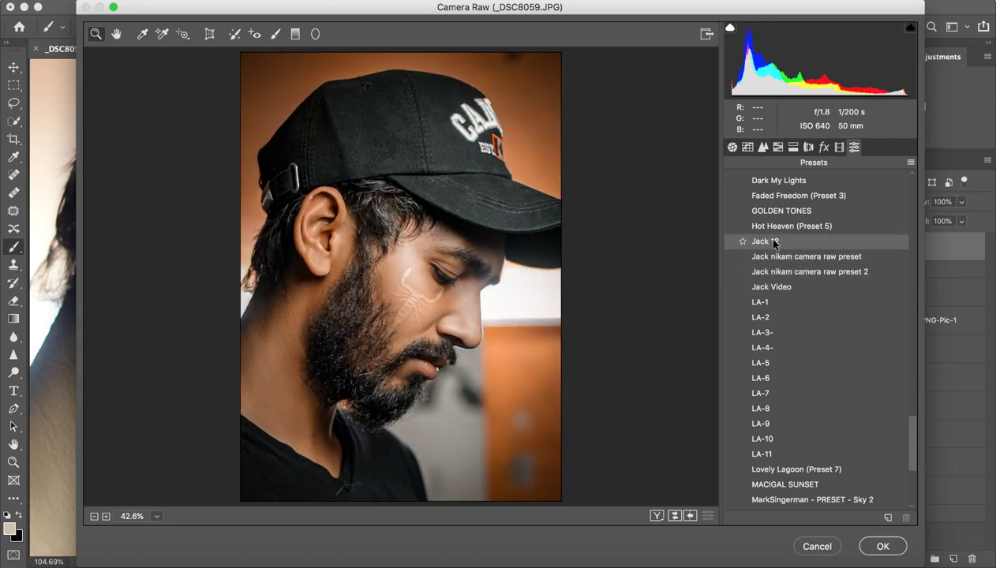
pyautogui.click(769, 242)
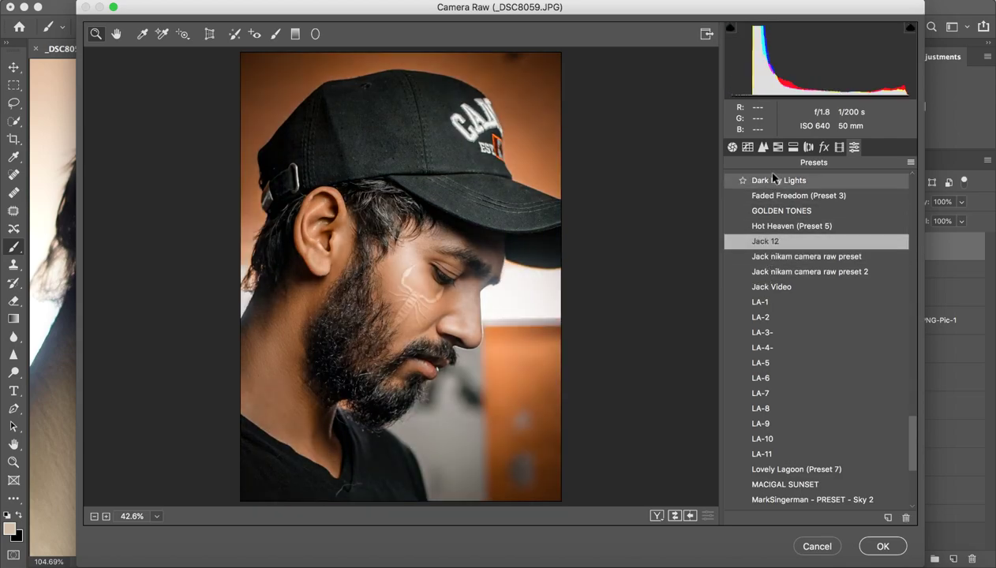
# - Adjust the Oranges saturation in the HSL adjustments and apply the Camera Raw filter to the merged layer
pyautogui.click(732, 147)
pyautogui.click(791, 148)
pyautogui.click(778, 149)
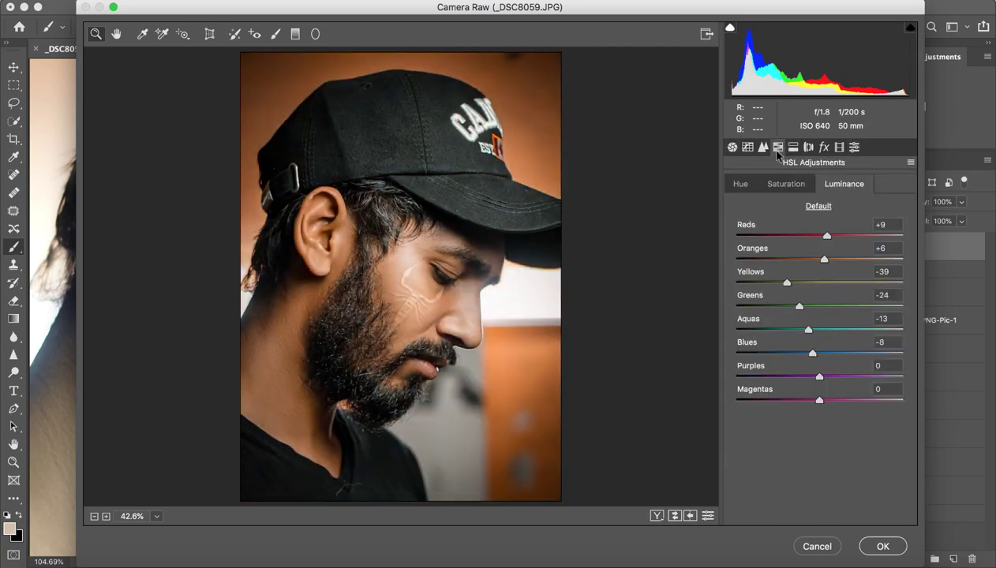
pyautogui.click(789, 184)
pyautogui.moveTo(827, 260); pyautogui.dragTo(880, 266)
pyautogui.click(842, 184)
pyautogui.click(872, 540)
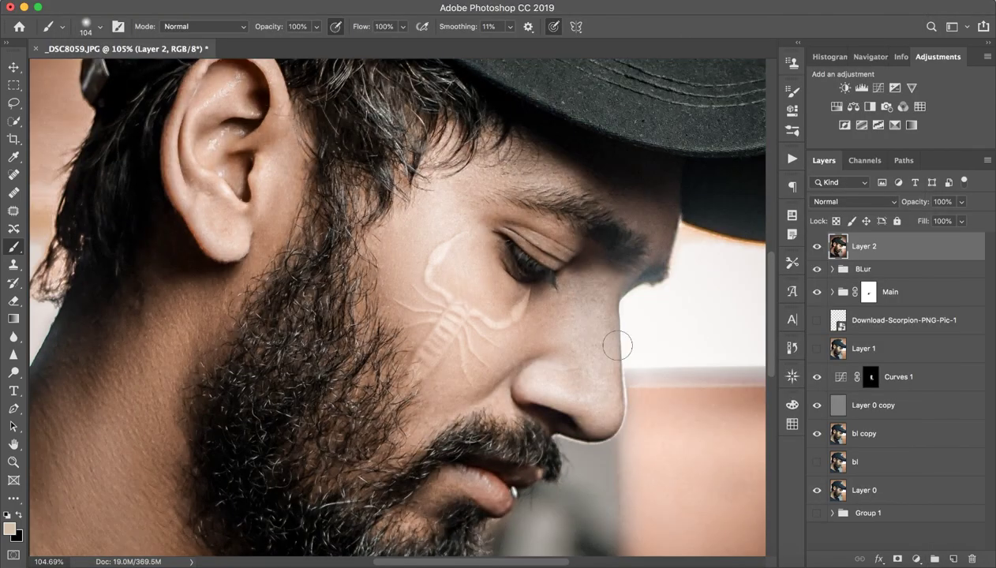
# - Inspect the color-graded scorpion up close and delete the merged layer
pyautogui.press('z')
pyautogui.moveTo(479, 330)
pyautogui.mouseDown()
pyautogui.moveTo(392, 325)
pyautogui.moveTo(485, 296)
pyautogui.moveTo(407, 339)
pyautogui.moveTo(457, 323)
pyautogui.mouseUp()
pyautogui.press('z')
pyautogui.press('b')
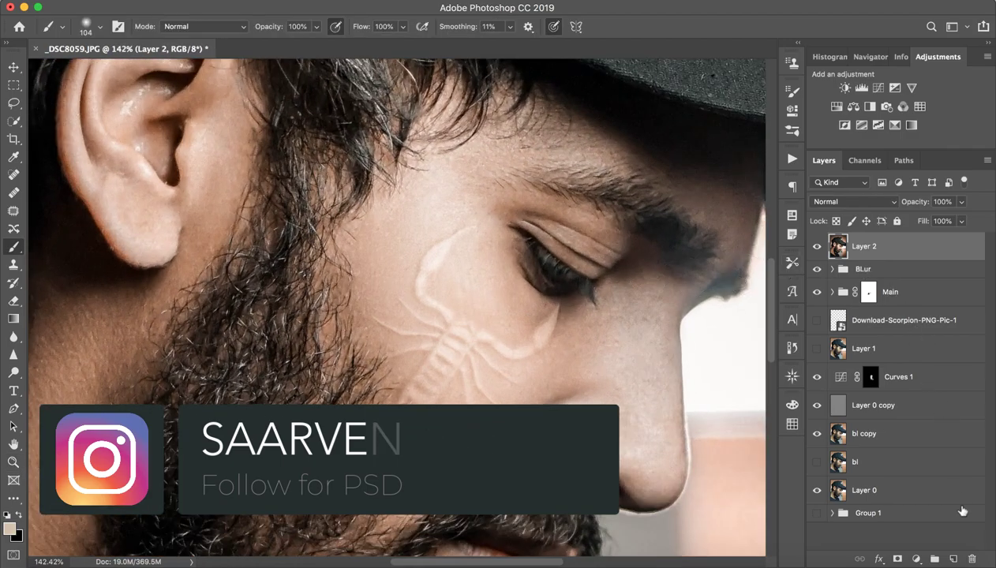
pyautogui.click(971, 558)
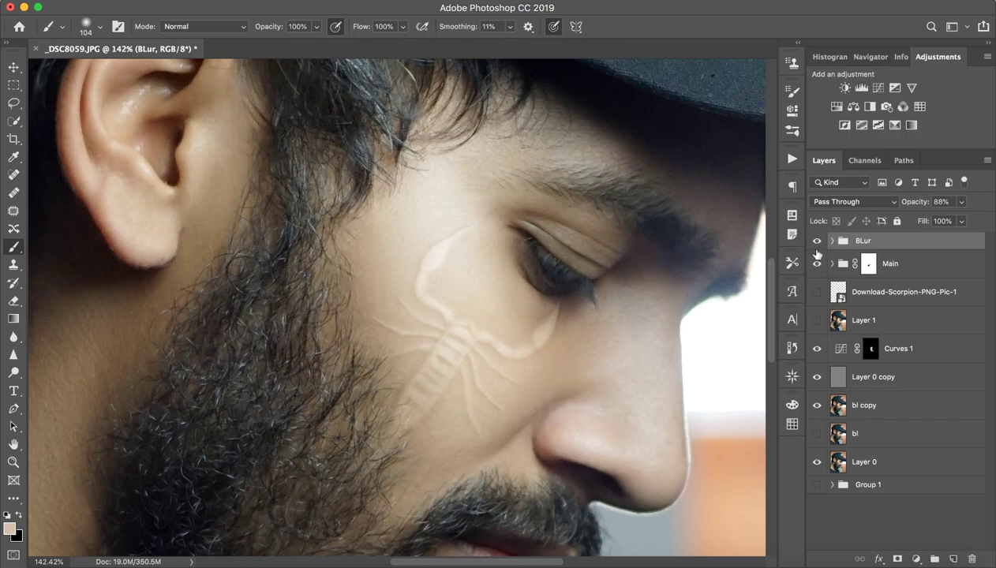
# - Compare the cheek up close with the BLur group hidden and shown
pyautogui.click(816, 241)
pyautogui.click(817, 245)
pyautogui.click(816, 249)
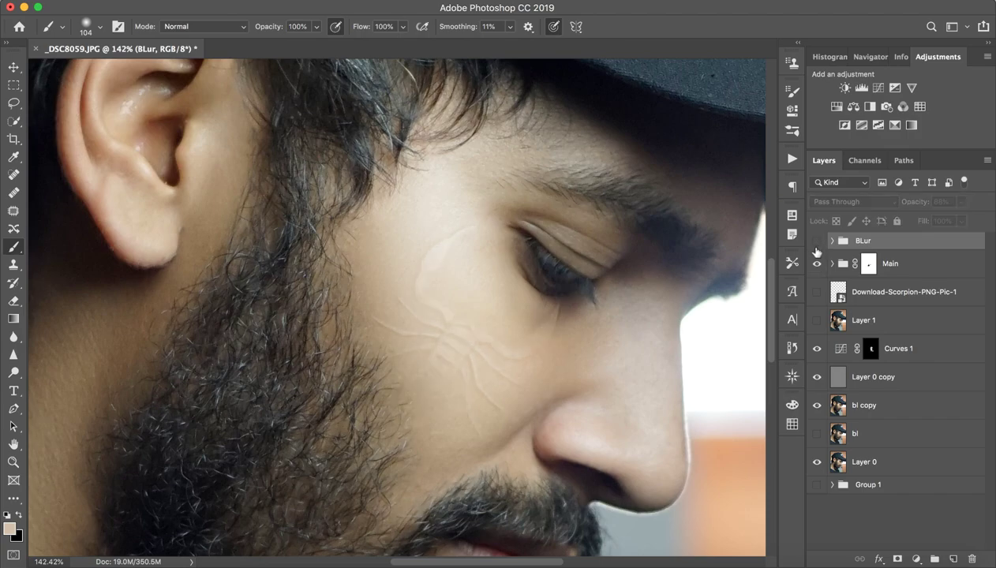
pyautogui.click(817, 244)
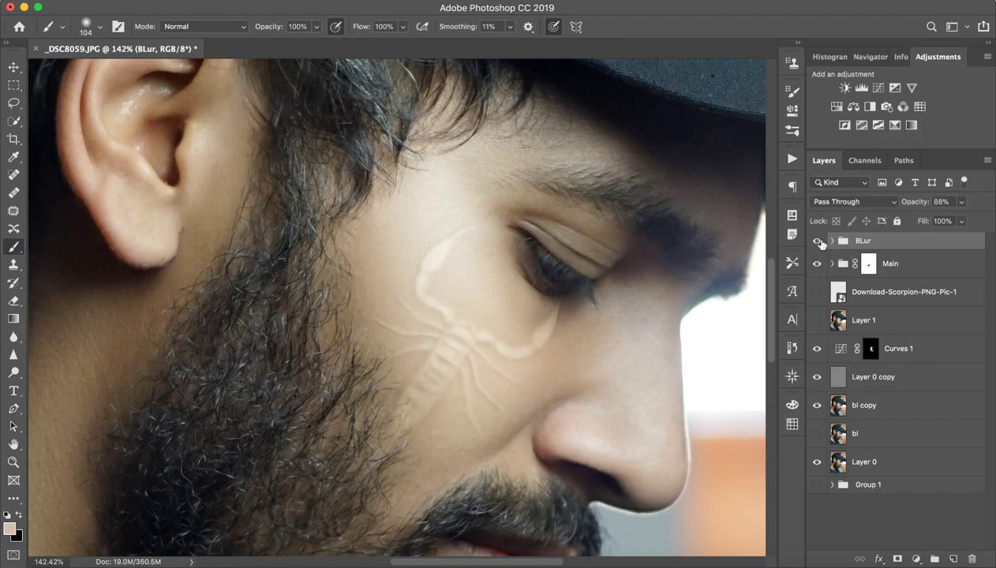
# - Set the BLur group's opacity to 44% and the Main group's opacity to 61%
pyautogui.moveTo(922, 213); pyautogui.dragTo(912, 205)
pyautogui.press('z')
pyautogui.moveTo(629, 333)
pyautogui.mouseDown()
pyautogui.moveTo(573, 345)
pyautogui.moveTo(613, 361)
pyautogui.moveTo(598, 342)
pyautogui.moveTo(605, 307)
pyautogui.mouseUp()
pyautogui.press('b')
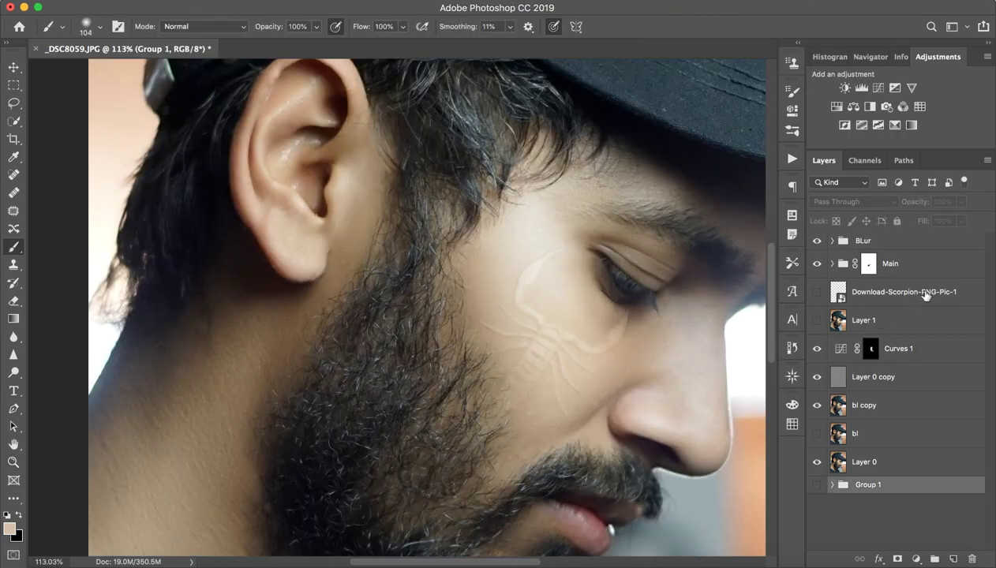
pyautogui.click(916, 284)
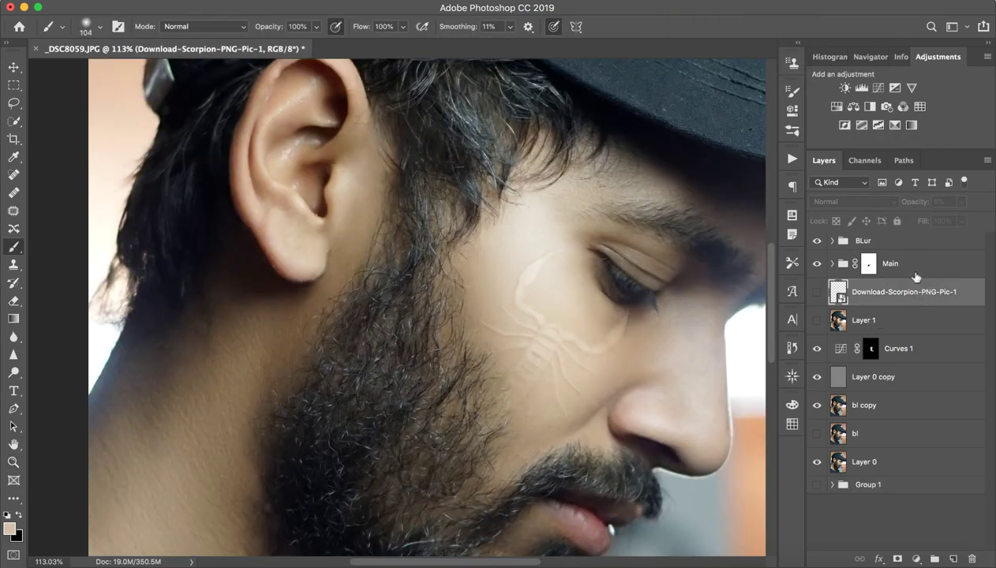
pyautogui.click(869, 261)
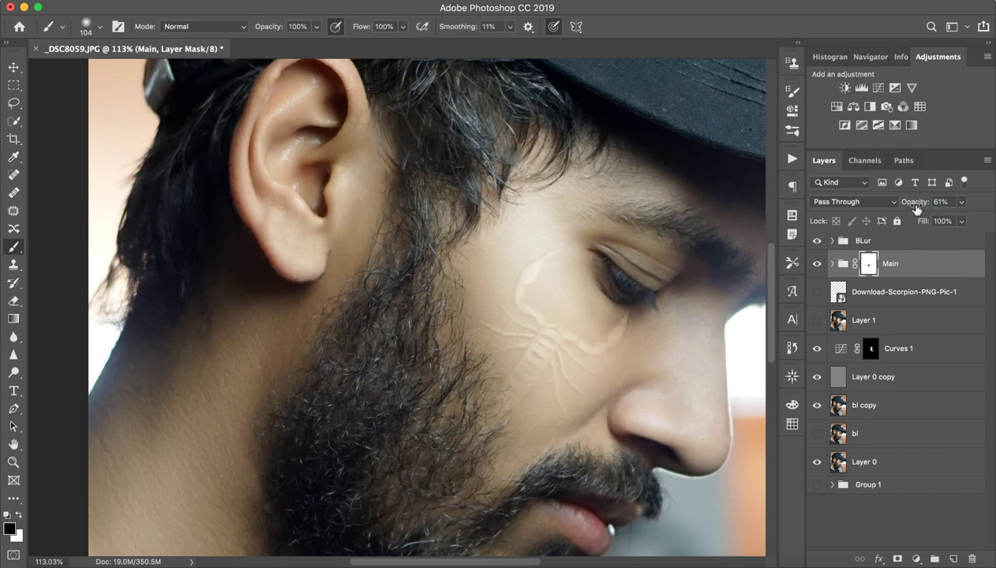
# - Compare the scorpion on the cheek with the BLur group hidden and shown
pyautogui.click(884, 241)
pyautogui.click(816, 243)
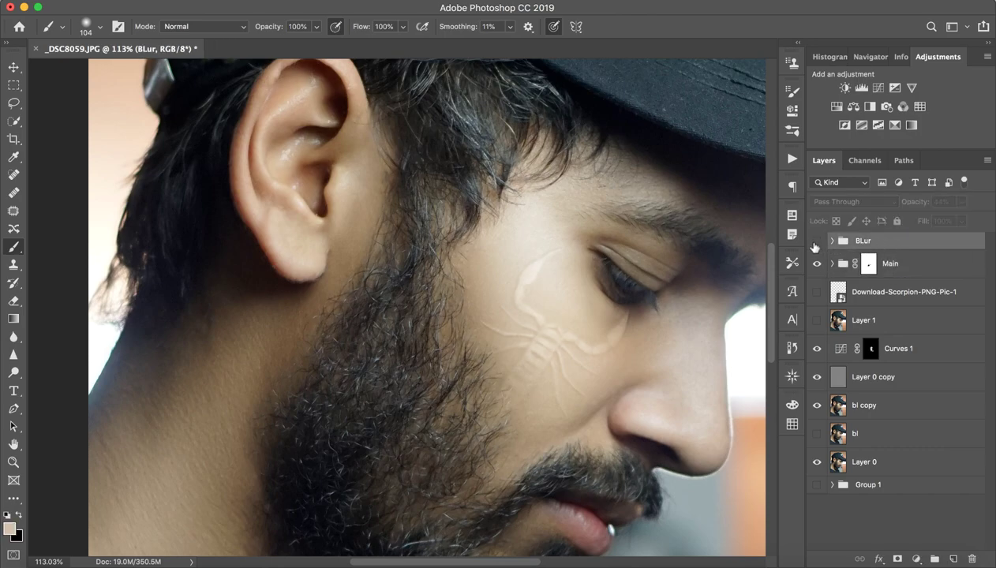
pyautogui.click(815, 244)
pyautogui.click(815, 246)
pyautogui.click(816, 249)
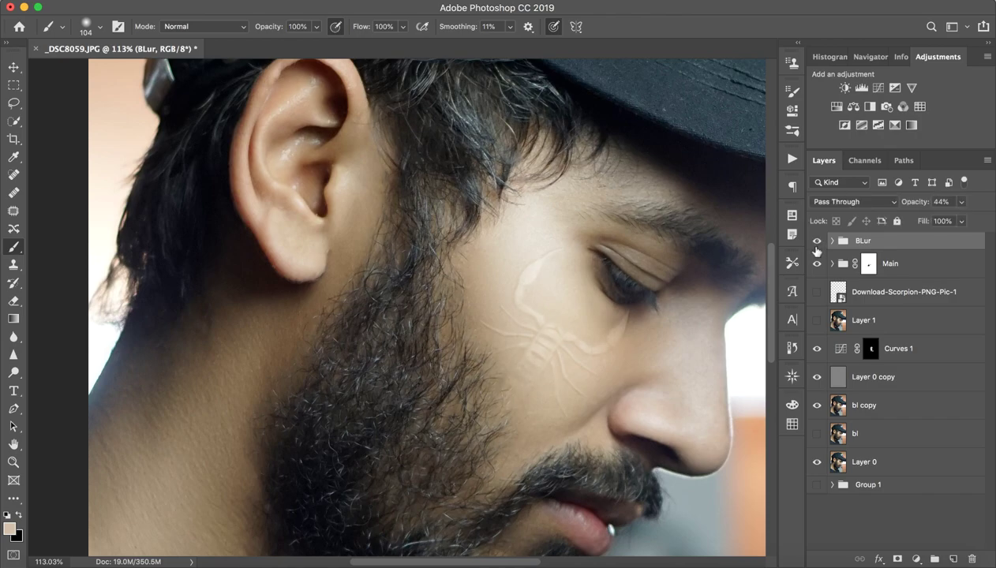
# - Group the BLur and Main groups together and add a white layer mask to the new group
pyautogui.keyDown('shift'); pyautogui.click(915, 267); pyautogui.keyUp('shift')
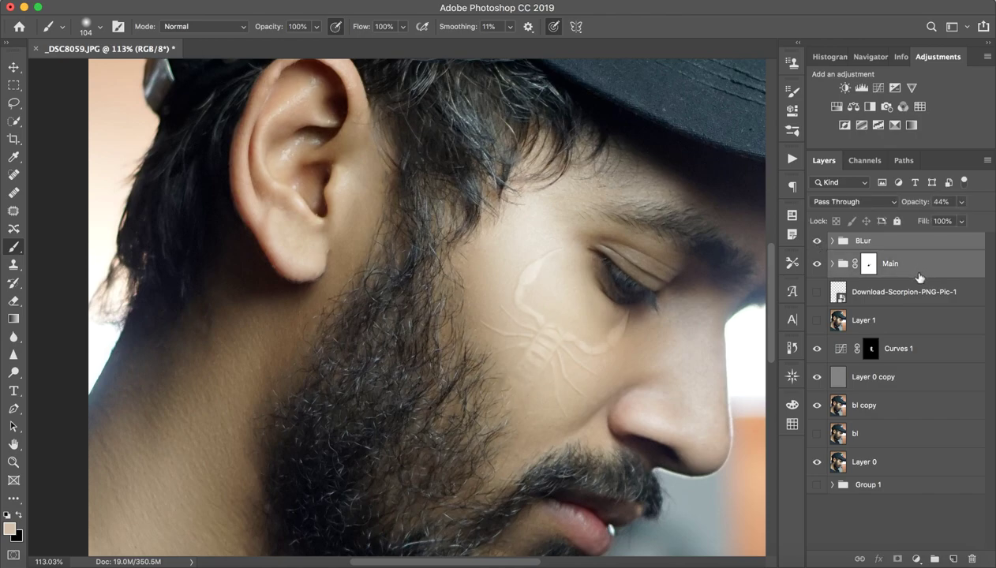
pyautogui.press('super+g')
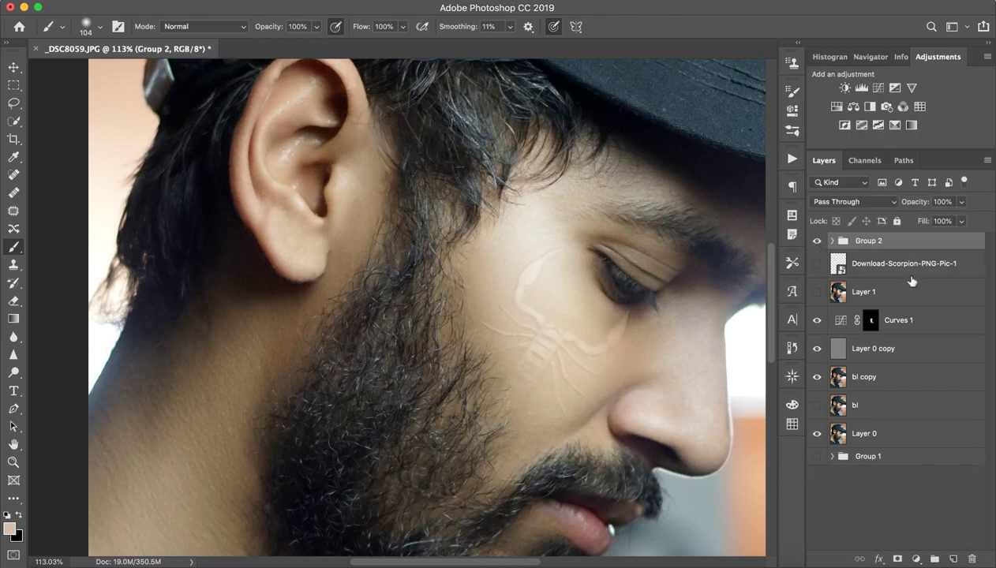
pyautogui.click(901, 556)
# - Paint black on the Group 2 mask with a soft brush to fade the scorpion's claw near the nose, tail and legs
pyautogui.keyDown('super'); pyautogui.click(629, 330); pyautogui.keyUp('super')
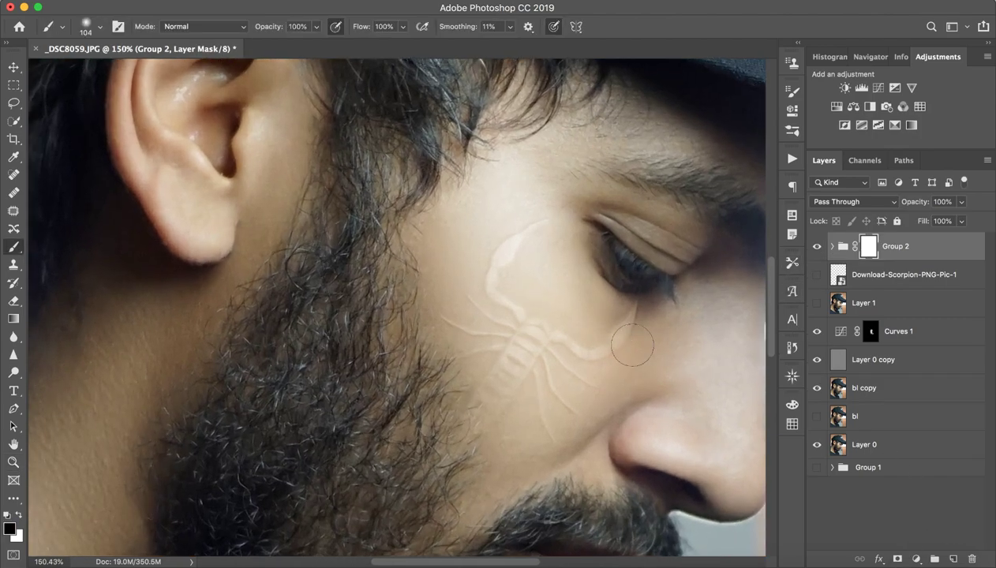
pyautogui.moveTo(635, 335); pyautogui.dragTo(684, 338)
pyautogui.moveTo(617, 305)
pyautogui.mouseDown()
pyautogui.moveTo(566, 296)
pyautogui.moveTo(573, 311)
pyautogui.moveTo(545, 296)
pyautogui.moveTo(520, 307)
pyautogui.moveTo(504, 283)
pyautogui.moveTo(522, 278)
pyautogui.moveTo(527, 246)
pyautogui.moveTo(478, 246)
pyautogui.moveTo(495, 269)
pyautogui.mouseUp()
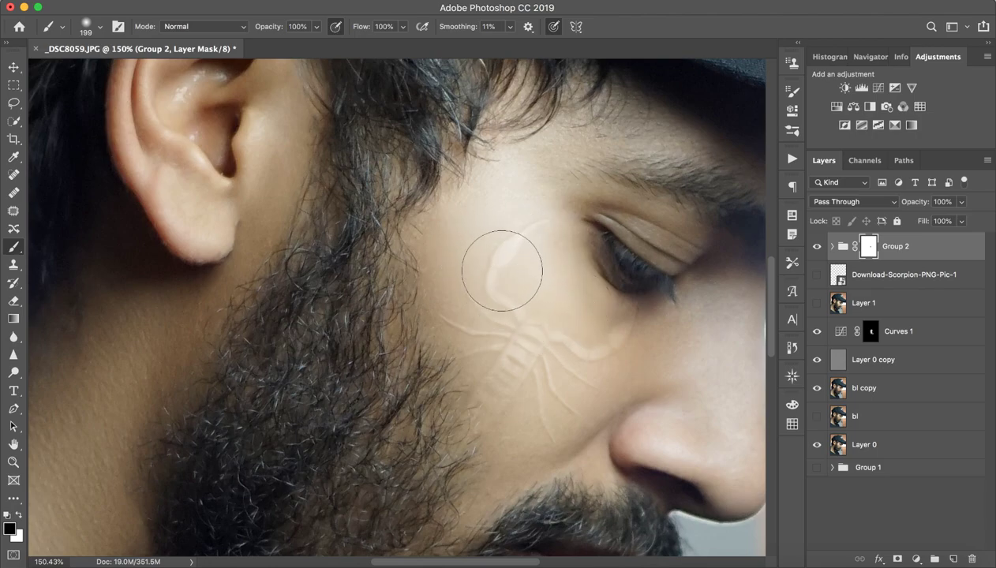
pyautogui.moveTo(567, 277)
pyautogui.mouseDown()
pyautogui.moveTo(531, 287)
pyautogui.moveTo(536, 369)
pyautogui.moveTo(533, 332)
pyautogui.moveTo(520, 340)
pyautogui.moveTo(555, 367)
pyautogui.moveTo(569, 418)
pyautogui.mouseUp()
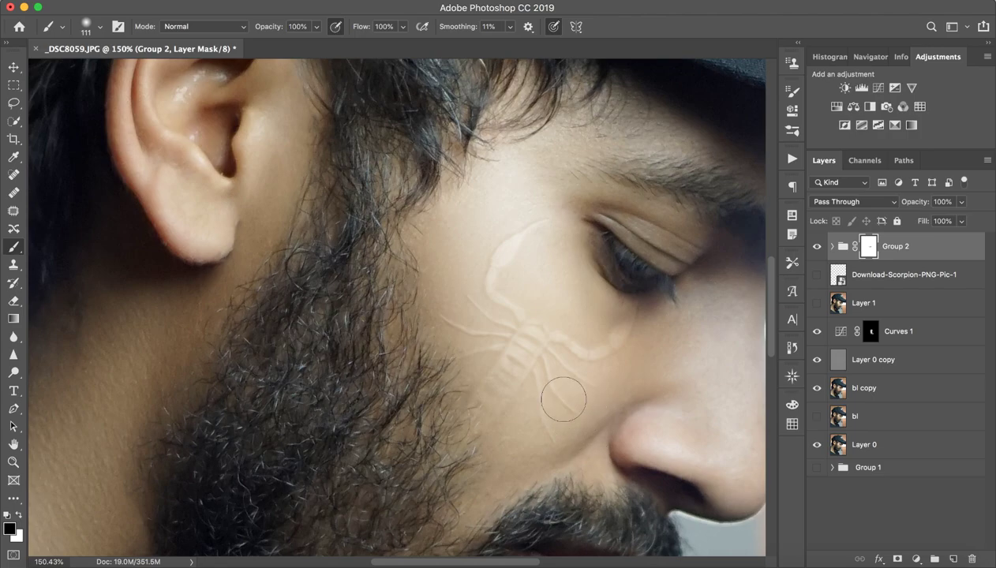
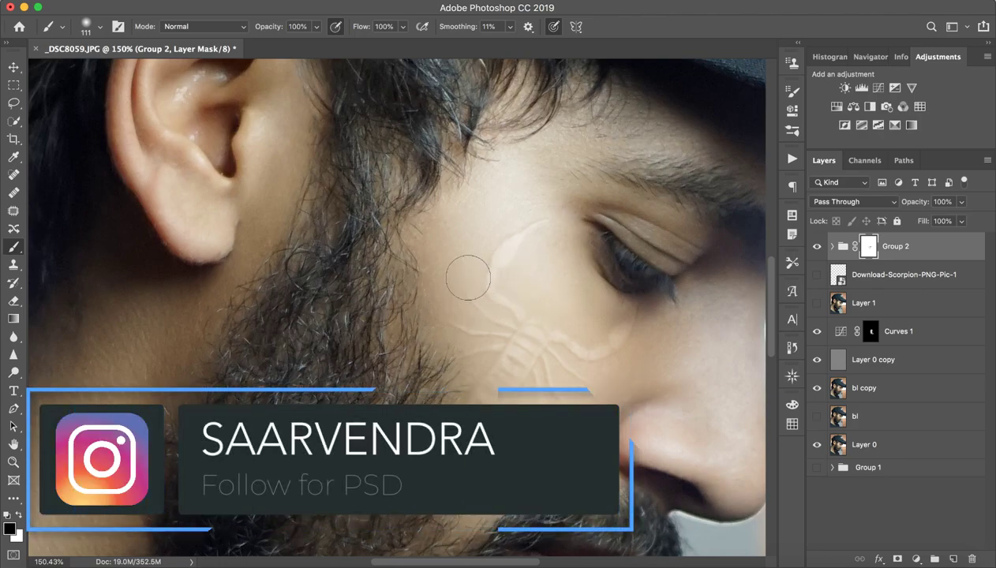
# - Keep painting black on the Group 2 mask over the scorpion's tail, body and claw to soften them into the cheek
pyautogui.moveTo(528, 224)
pyautogui.mouseDown()
pyautogui.moveTo(551, 266)
pyautogui.moveTo(540, 314)
pyautogui.moveTo(613, 365)
pyautogui.moveTo(557, 348)
pyautogui.moveTo(596, 360)
pyautogui.moveTo(617, 347)
pyautogui.moveTo(572, 353)
pyautogui.moveTo(502, 325)
pyautogui.moveTo(479, 292)
pyautogui.moveTo(481, 258)
pyautogui.moveTo(511, 232)
pyautogui.moveTo(535, 226)
pyautogui.moveTo(519, 330)
pyautogui.moveTo(508, 325)
pyautogui.moveTo(486, 358)
pyautogui.moveTo(505, 356)
pyautogui.moveTo(515, 395)
pyautogui.moveTo(531, 367)
pyautogui.moveTo(523, 348)
pyautogui.moveTo(555, 365)
pyautogui.moveTo(536, 276)
pyautogui.mouseUp()
pyautogui.press('z')
pyautogui.moveTo(559, 235)
pyautogui.mouseDown()
pyautogui.moveTo(545, 242)
pyautogui.moveTo(568, 239)
pyautogui.moveTo(531, 244)
pyautogui.moveTo(588, 238)
pyautogui.mouseUp()
pyautogui.press('b')
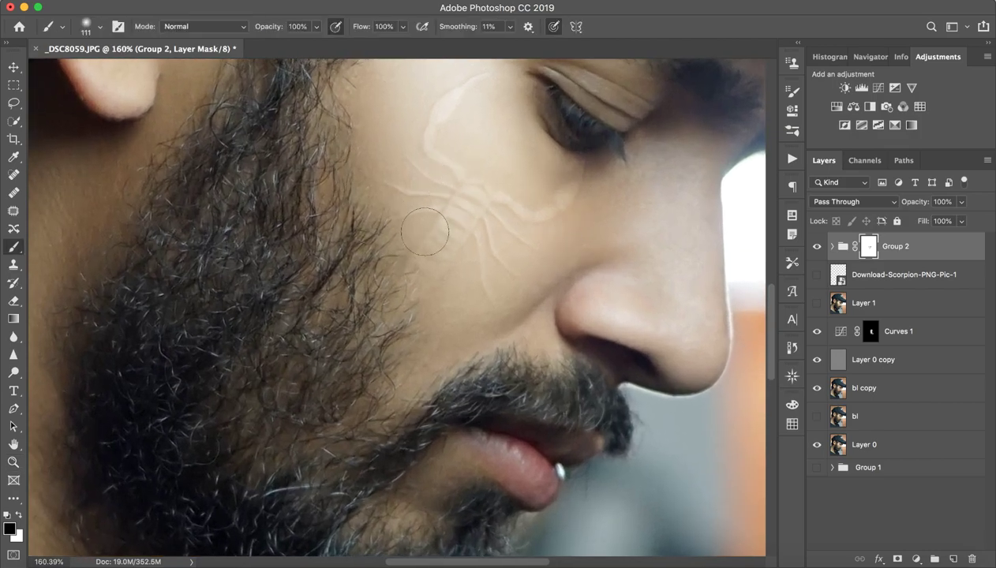
pyautogui.moveTo(461, 225)
pyautogui.mouseDown()
pyautogui.moveTo(571, 231)
pyautogui.moveTo(710, 215)
pyautogui.moveTo(616, 190)
pyautogui.mouseUp()
# - Paint white on the Group 2 mask with a large 571 px soft brush to partly restore the scorpion's tail and body
pyautogui.press('x')
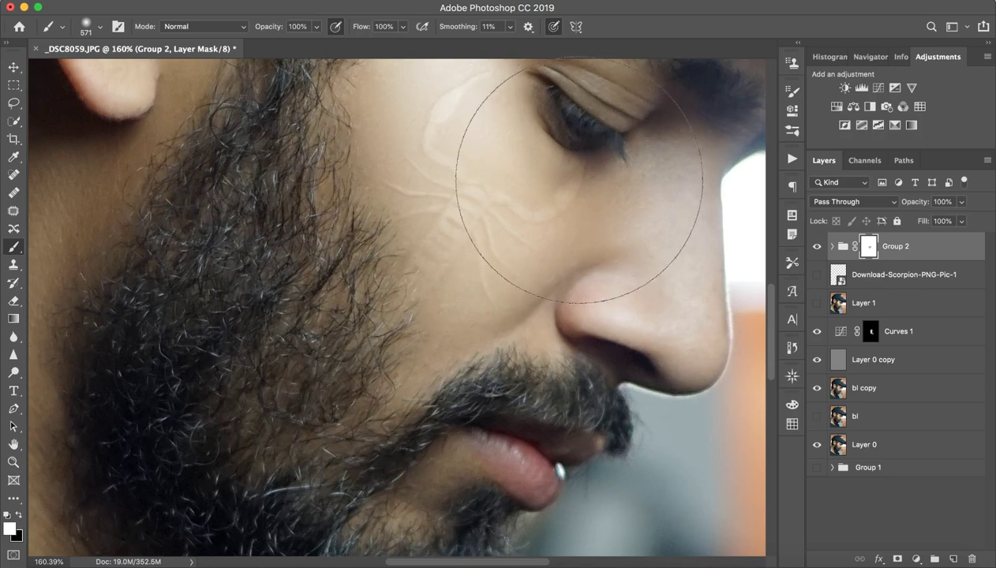
pyautogui.press('x')
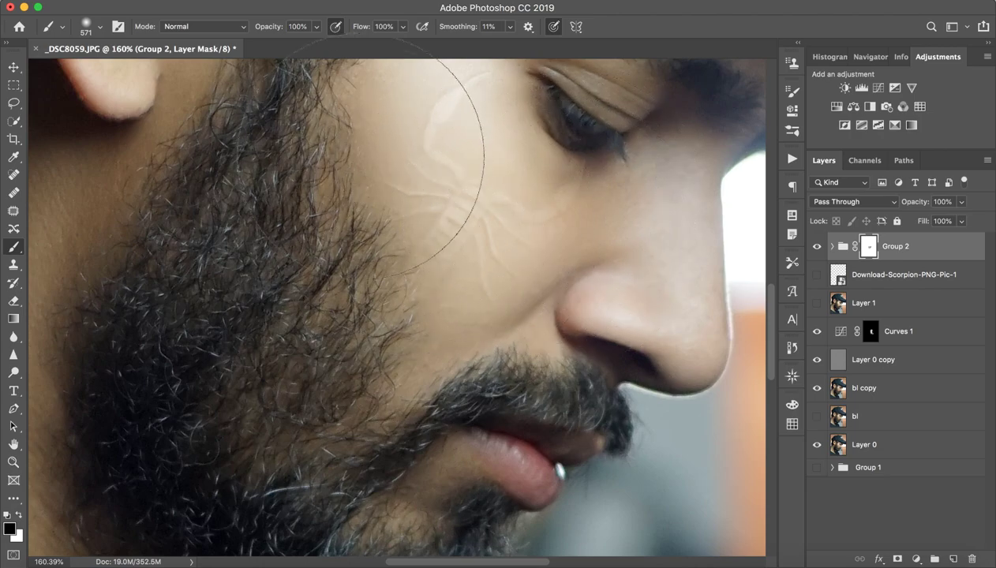
pyautogui.scroll(5, 386, 246)
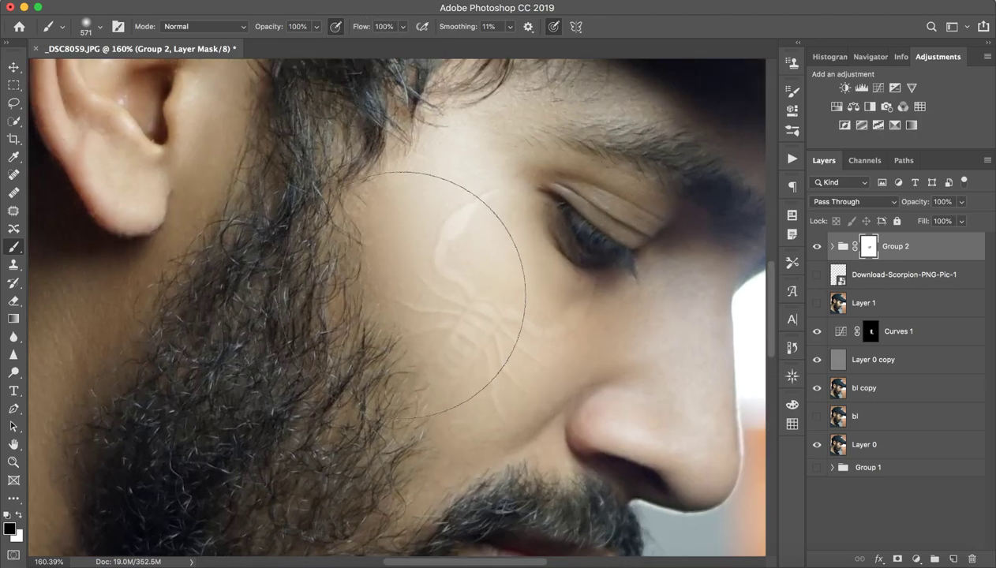
pyautogui.press('x')
pyautogui.moveTo(473, 202)
pyautogui.mouseDown()
pyautogui.moveTo(498, 326)
pyautogui.moveTo(497, 284)
pyautogui.mouseUp()
# - Compare the cheek up close with Group 2 hidden and shown
pyautogui.press('z')
pyautogui.moveTo(627, 336)
pyautogui.mouseDown()
pyautogui.moveTo(544, 317)
pyautogui.moveTo(635, 333)
pyautogui.mouseUp()
pyautogui.press('b')
pyautogui.click(817, 248)
pyautogui.click(817, 248)
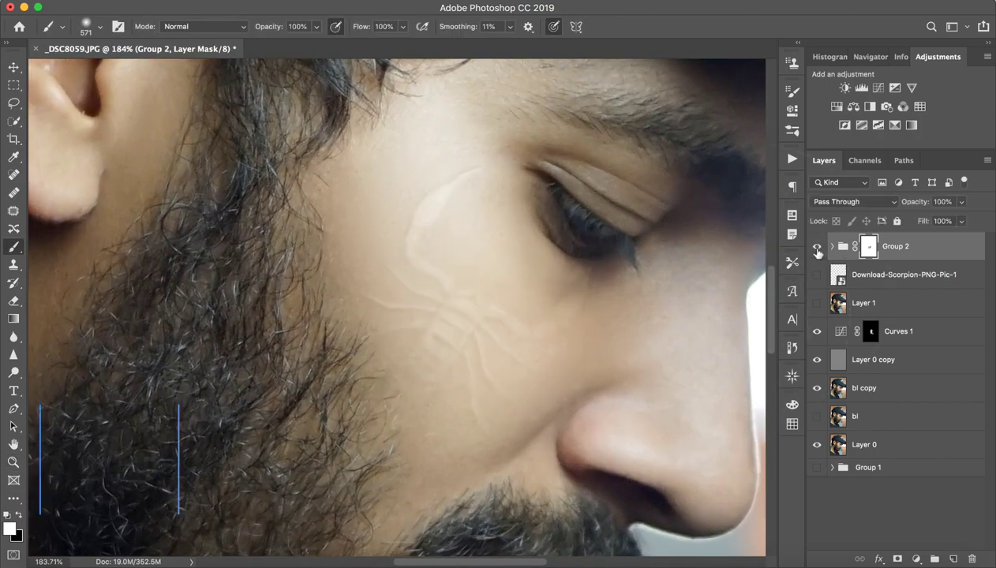
# - Expand Group 2 and set the BLur group's opacity to 85% and the Main group's to 63%
pyautogui.click(831, 246)
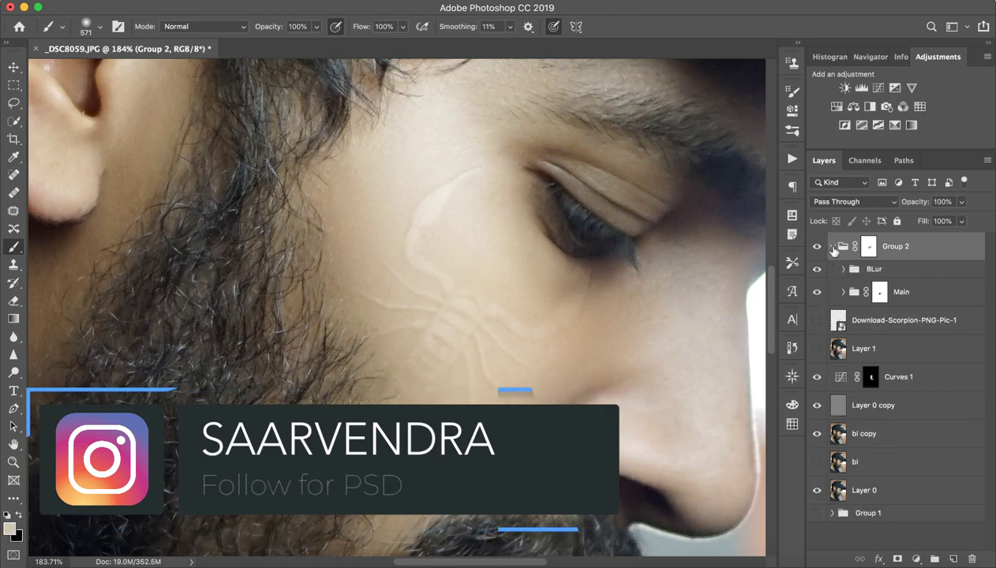
pyautogui.click(884, 270)
pyautogui.moveTo(900, 202); pyautogui.dragTo(925, 207)
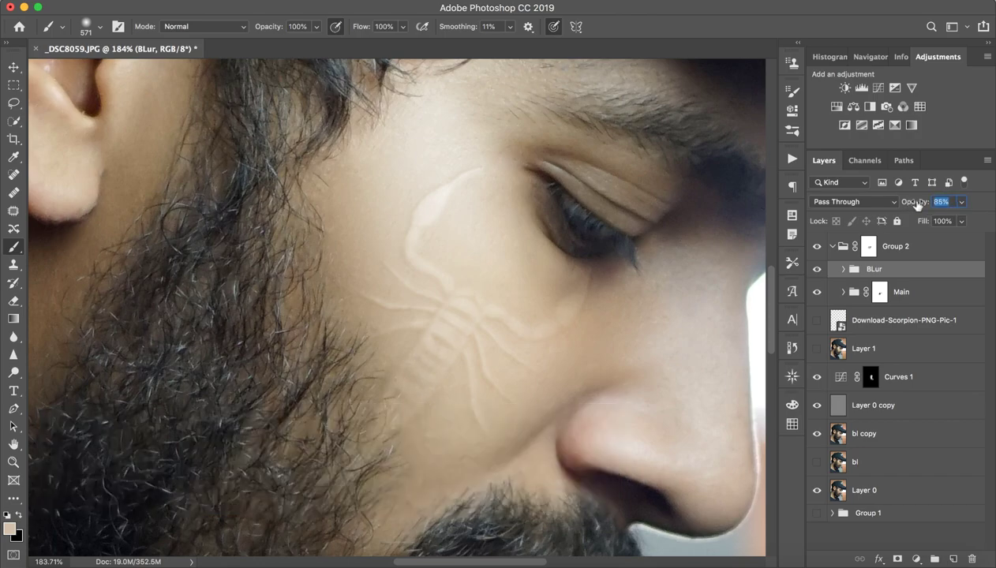
pyautogui.click(879, 292)
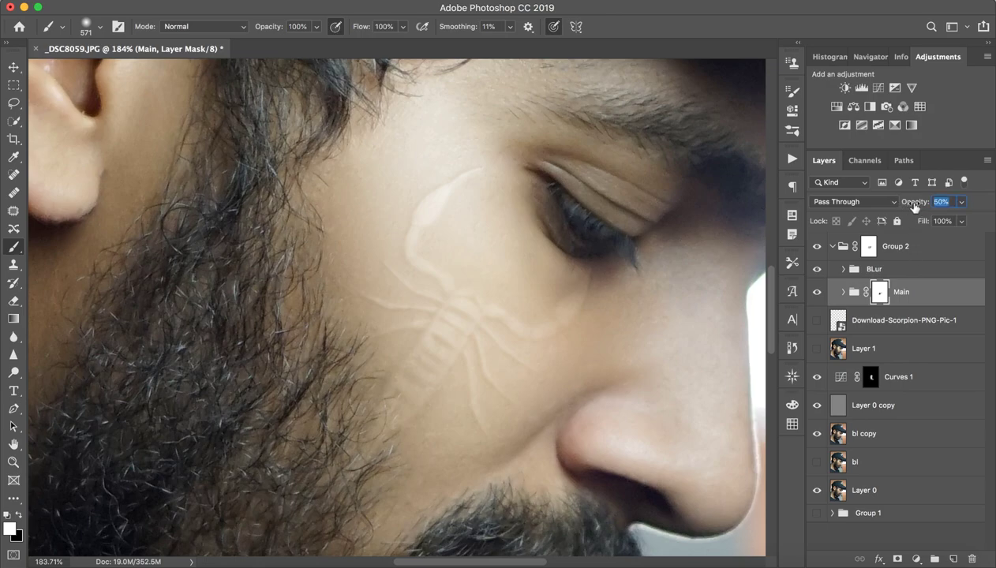
pyautogui.press('z')
pyautogui.moveTo(639, 335)
pyautogui.mouseDown()
pyautogui.moveTo(579, 340)
pyautogui.moveTo(609, 339)
pyautogui.mouseUp()
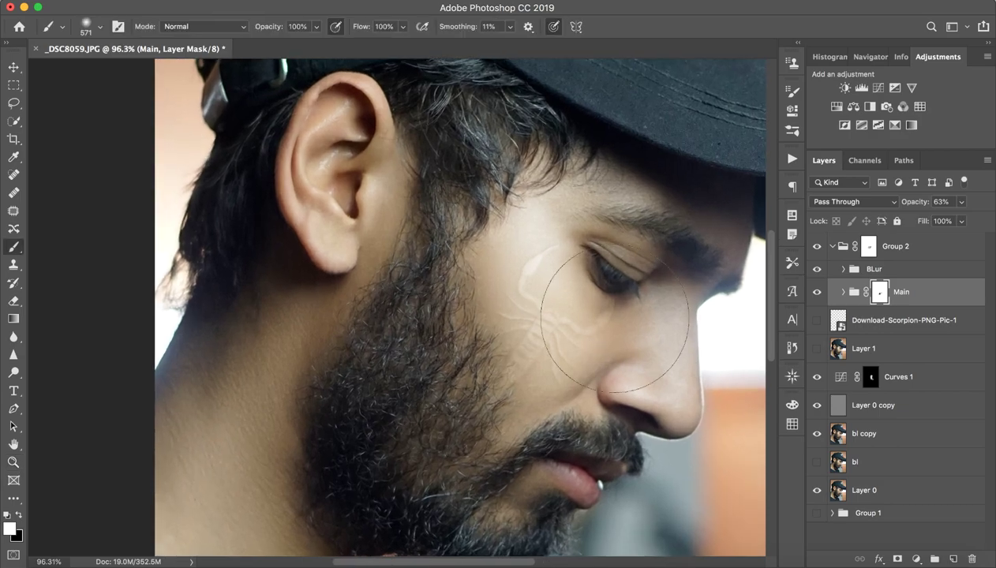
# - Stamp all visible layers into a new merged layer above Group 2 and open it in the Camera Raw filter
pyautogui.click(932, 251)
pyautogui.press('super+alt+shift+e')
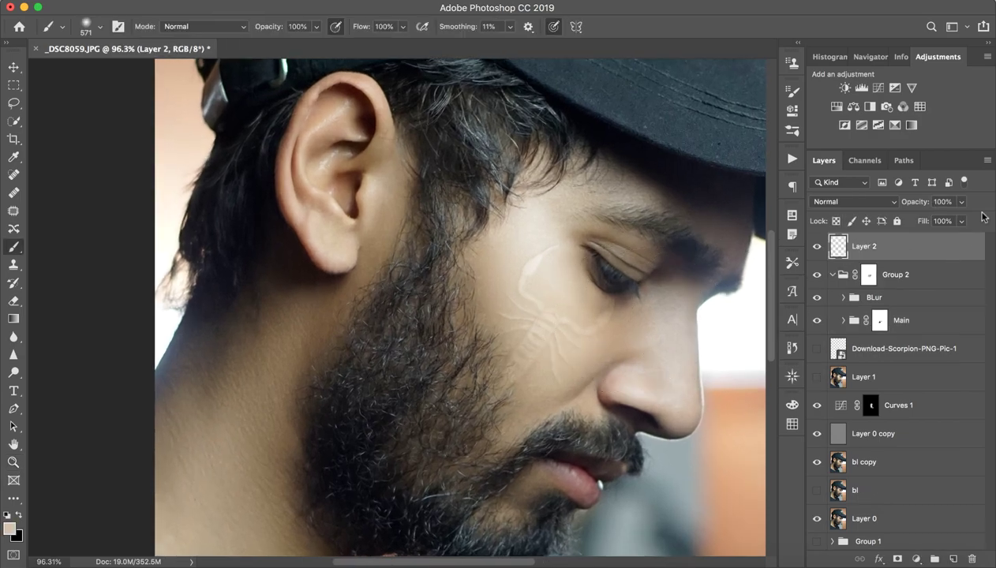
pyautogui.press('super+shift+a')
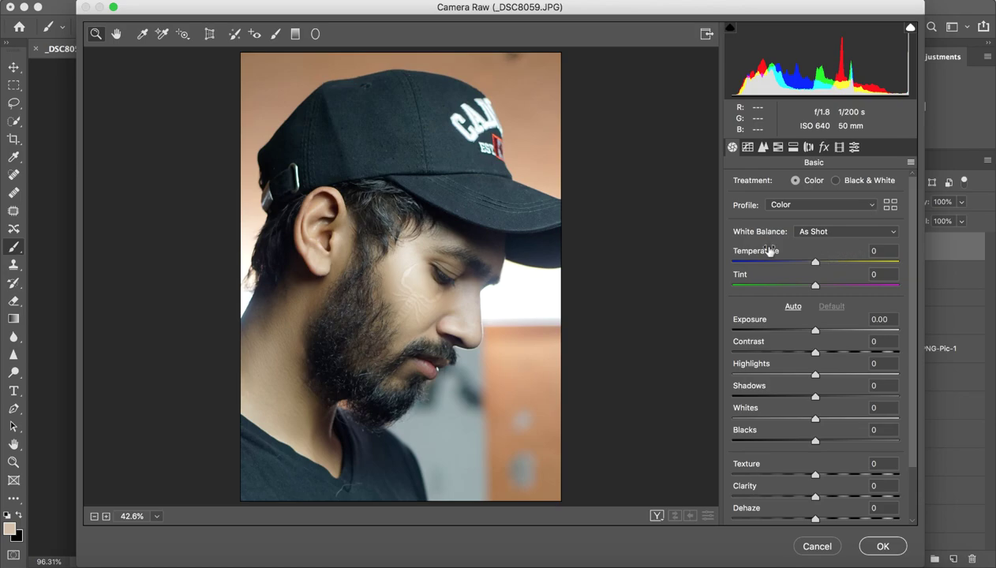
pyautogui.moveTo(406, 292); pyautogui.dragTo(435, 309)
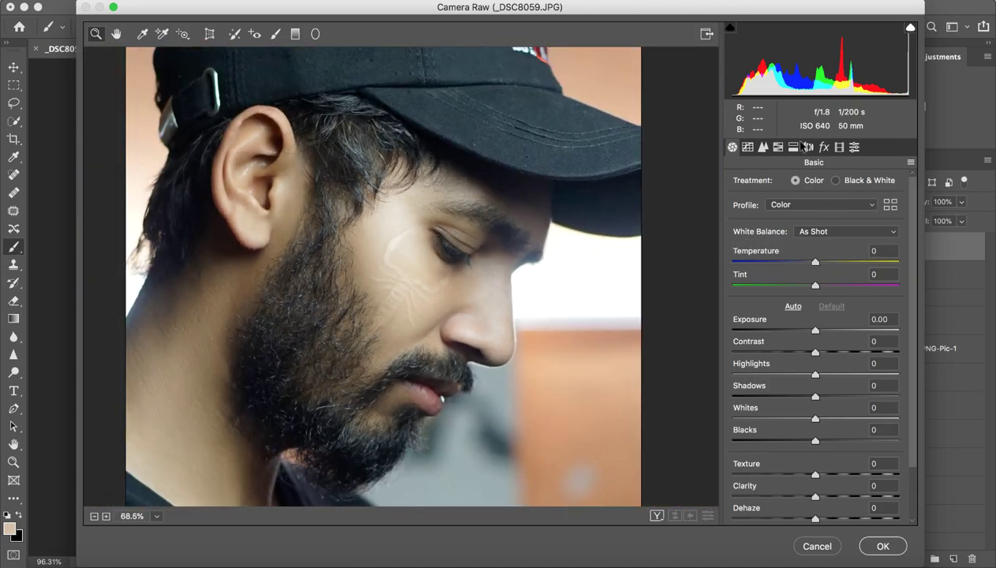
# - Set Temperature +8, Tint +11, Exposure -0.40, Contrast +36, Highlights +8, Shadows -1, Whites +29 and Blacks +15
pyautogui.moveTo(809, 267); pyautogui.dragTo(821, 286)
pyautogui.moveTo(813, 330); pyautogui.dragTo(828, 439)
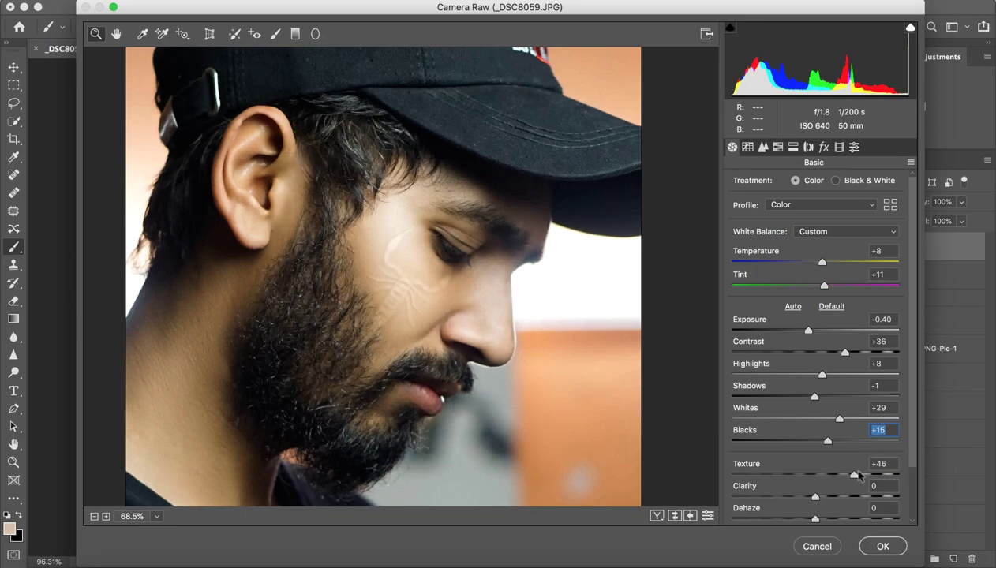
# - Set Texture to +41, Dehaze to +2 and Vibrance to +3 in the Basic adjustments
pyautogui.moveTo(882, 473); pyautogui.dragTo(817, 519)
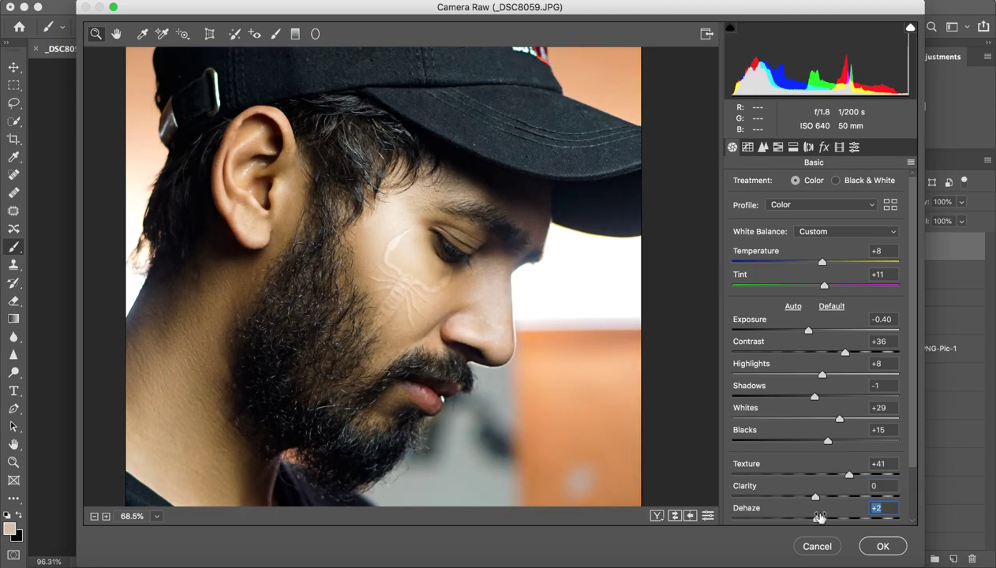
pyautogui.scroll(-3, 841, 484)
pyautogui.moveTo(809, 493); pyautogui.dragTo(823, 496)
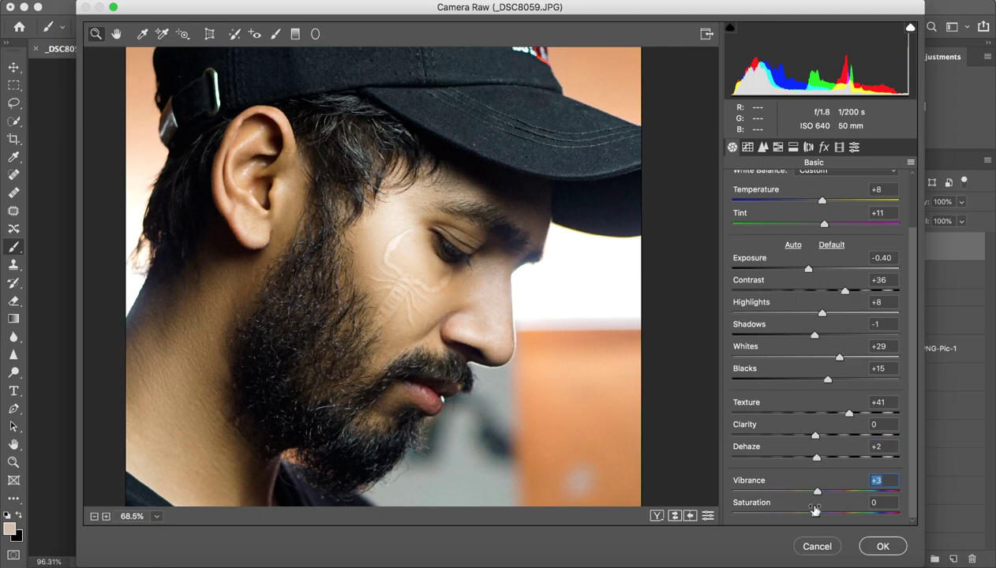
# - Set the parametric tone curve's Highlights to +17 and Shadows to +17
pyautogui.click(762, 148)
pyautogui.click(749, 147)
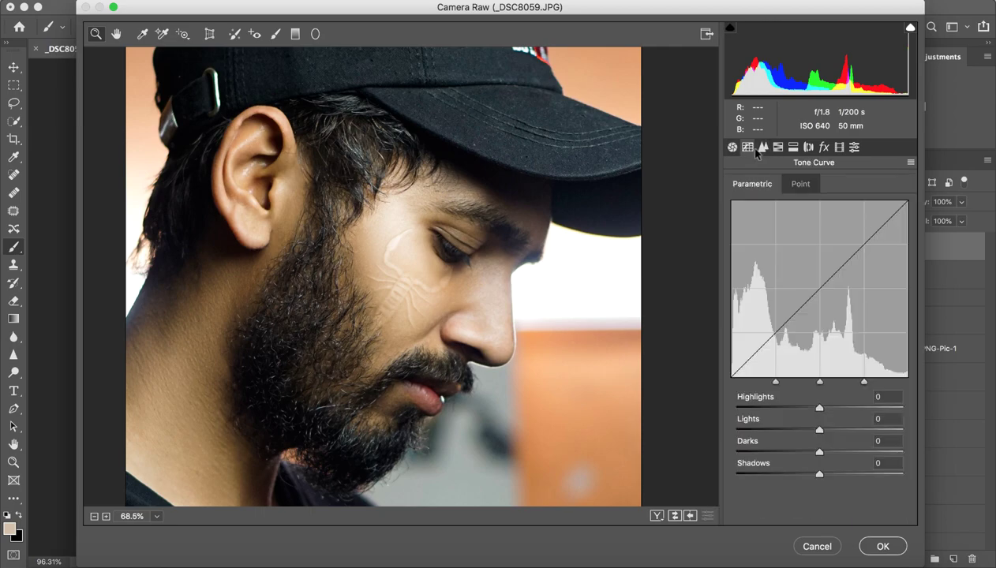
pyautogui.moveTo(819, 407); pyautogui.dragTo(843, 407)
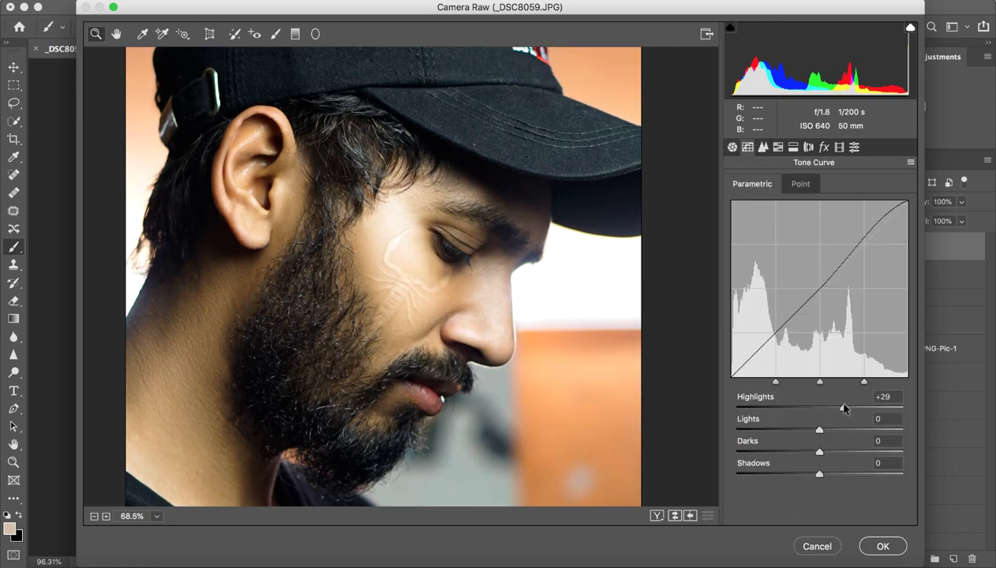
pyautogui.press('super+z')
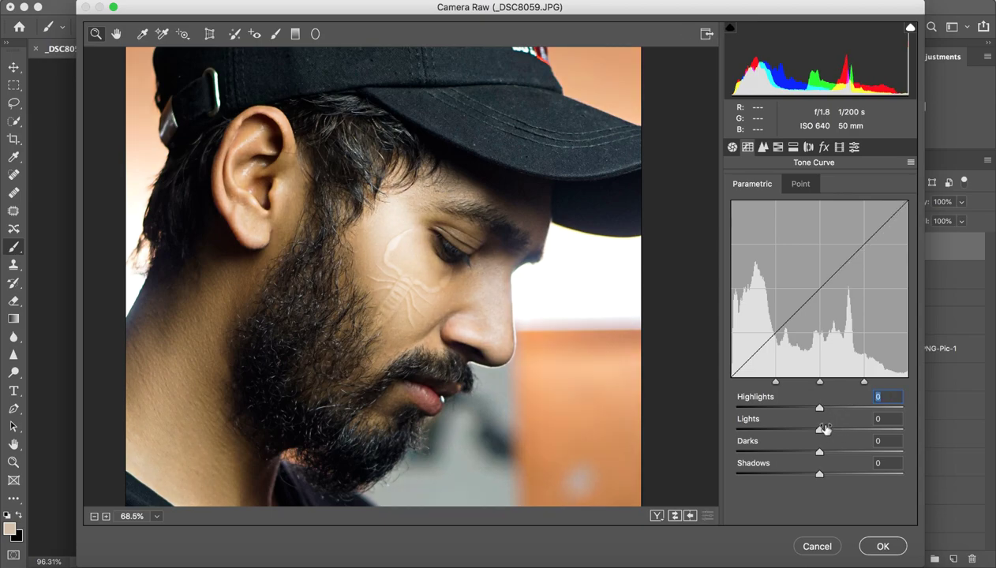
pyautogui.moveTo(819, 407); pyautogui.dragTo(834, 411)
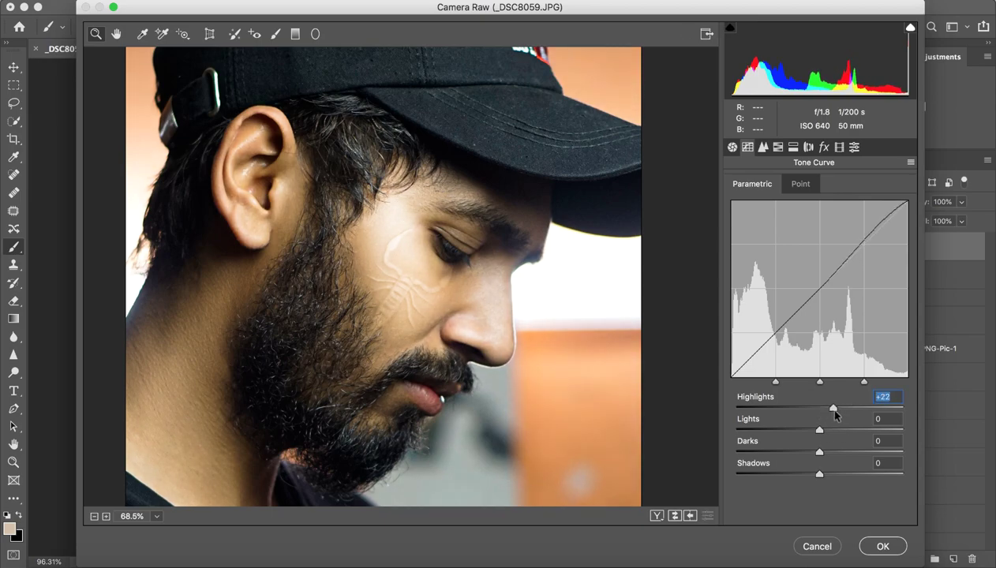
pyautogui.moveTo(819, 455); pyautogui.dragTo(831, 475)
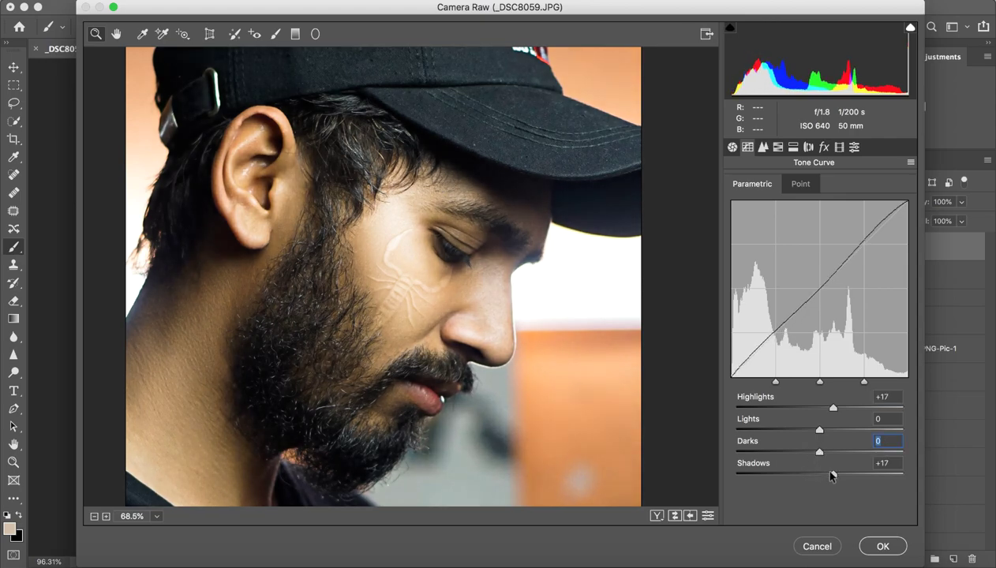
# - Try a lightening post-crop vignette in the Effects settings and reset its amount to 0
pyautogui.click(808, 147)
pyautogui.click(793, 147)
pyautogui.click(777, 146)
pyautogui.click(794, 147)
pyautogui.click(808, 147)
pyautogui.click(839, 147)
pyautogui.click(823, 147)
pyautogui.moveTo(818, 331); pyautogui.dragTo(848, 332)
pyautogui.doubleClick(845, 332)
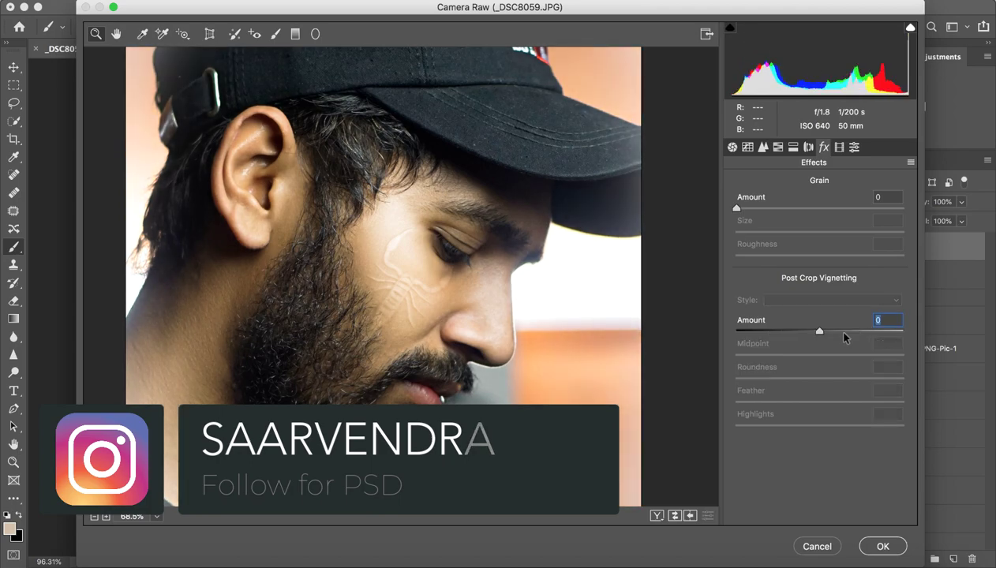
# - Return to the Basic adjustments and set the Tint to +19
pyautogui.click(839, 147)
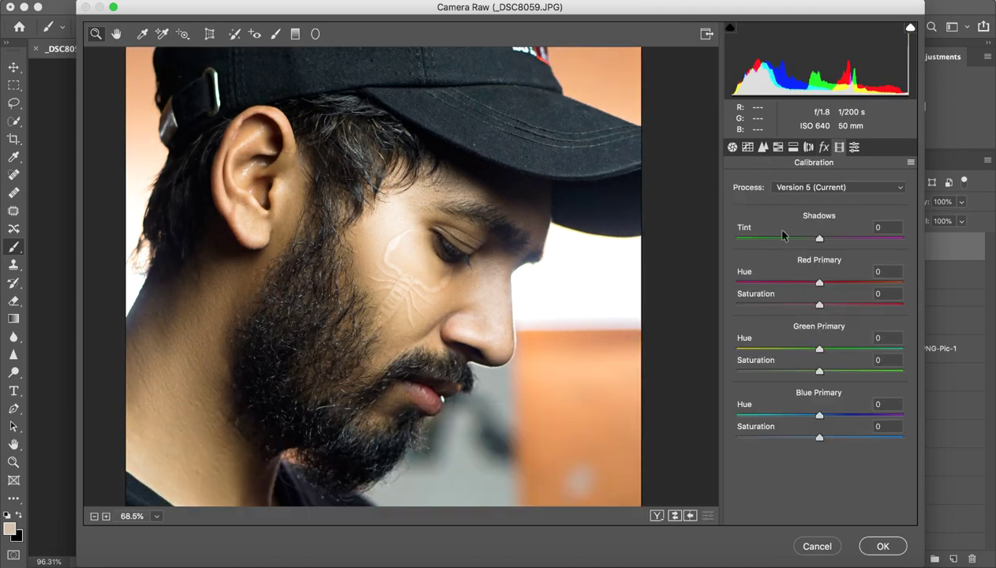
pyautogui.click(732, 147)
pyautogui.moveTo(822, 223)
pyautogui.mouseDown()
pyautogui.moveTo(797, 226)
pyautogui.moveTo(829, 228)
pyautogui.mouseUp()
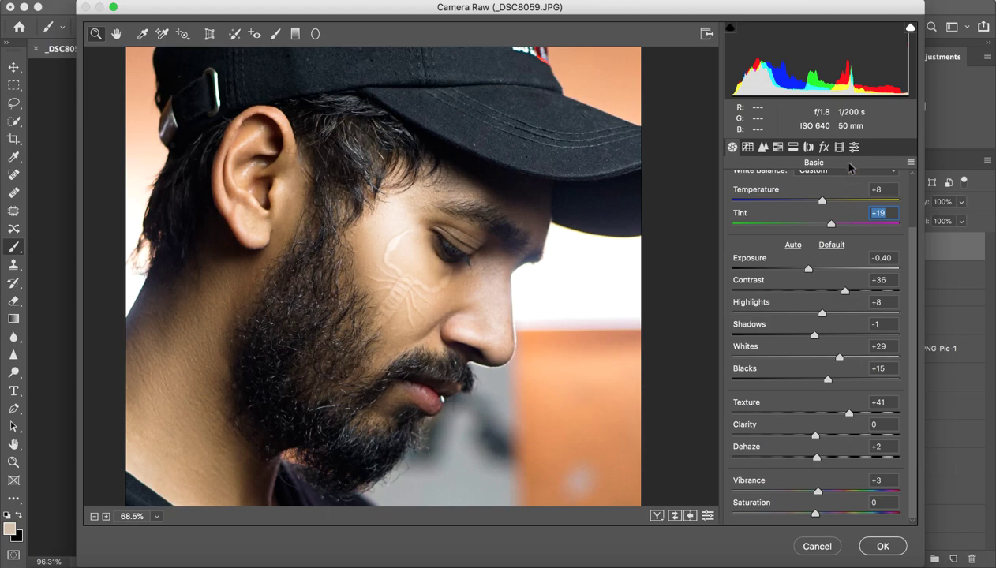
# - Try shifting the Shadows Tint in the Calibration settings and reset it to 0
pyautogui.click(822, 148)
pyautogui.click(809, 147)
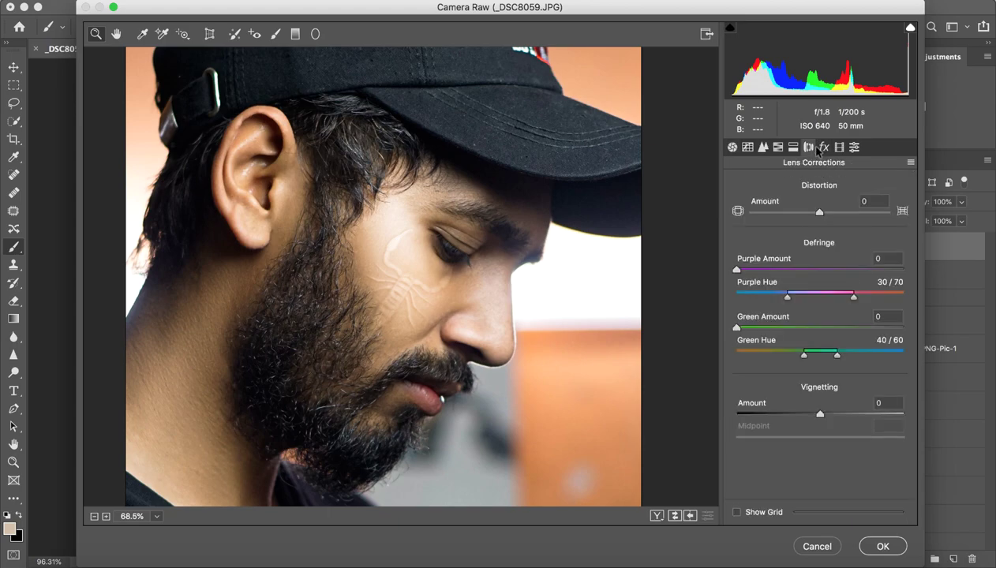
pyautogui.click(825, 148)
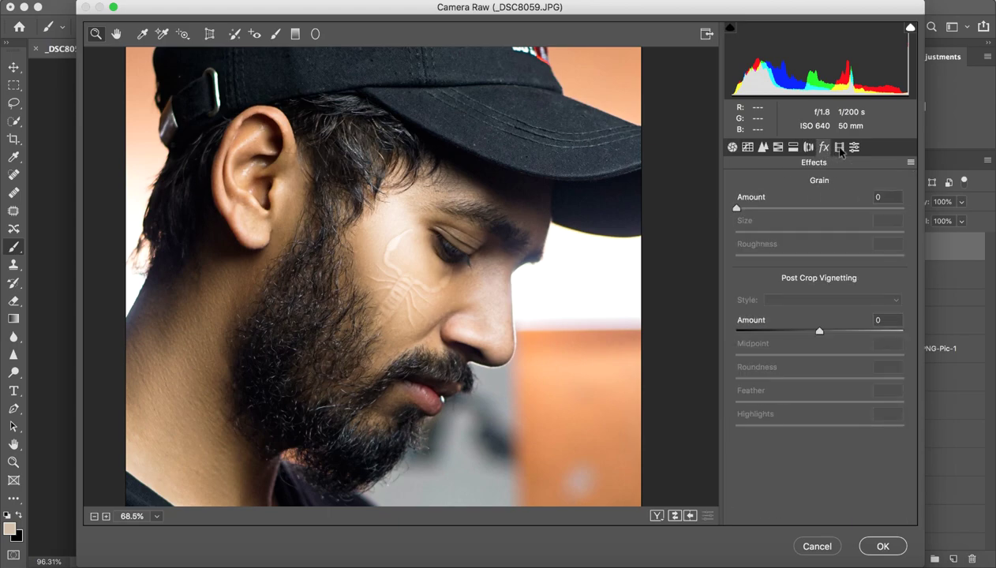
pyautogui.click(838, 147)
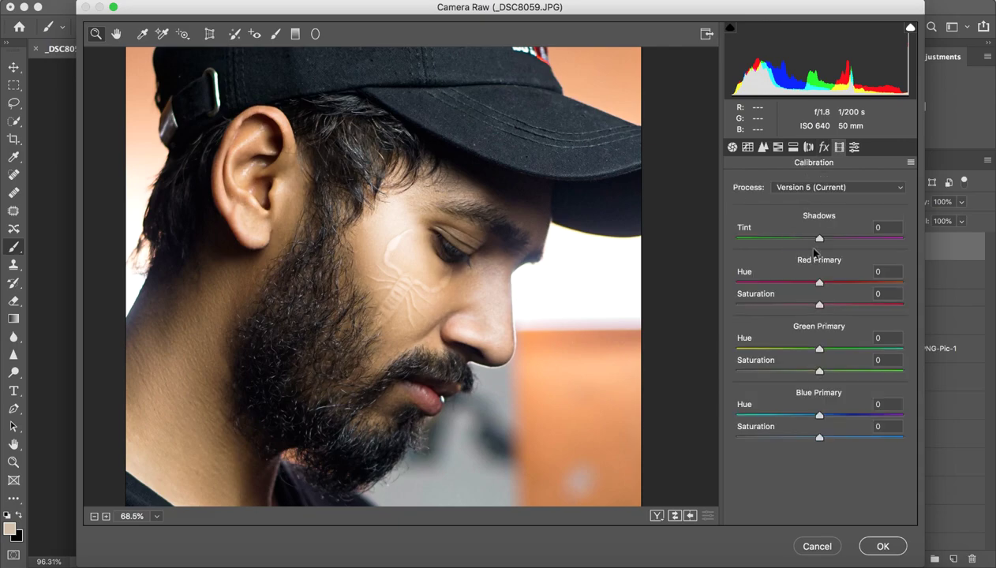
pyautogui.moveTo(814, 242)
pyautogui.mouseDown()
pyautogui.moveTo(830, 238)
pyautogui.moveTo(795, 241)
pyautogui.mouseUp()
pyautogui.doubleClick(789, 240)
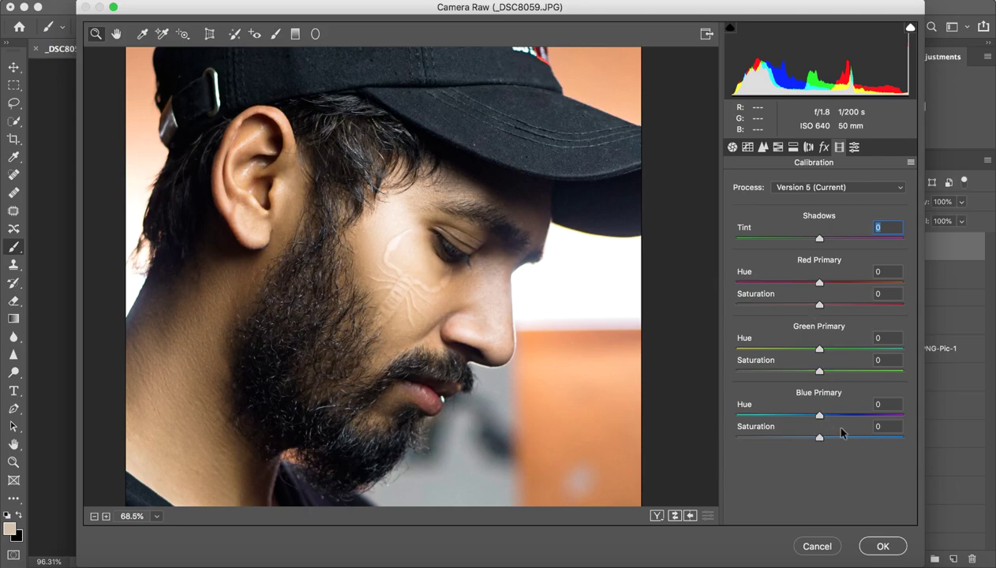
# - Apply the Camera Raw adjustments to the merged portrait on Layer 2
pyautogui.click(881, 546)
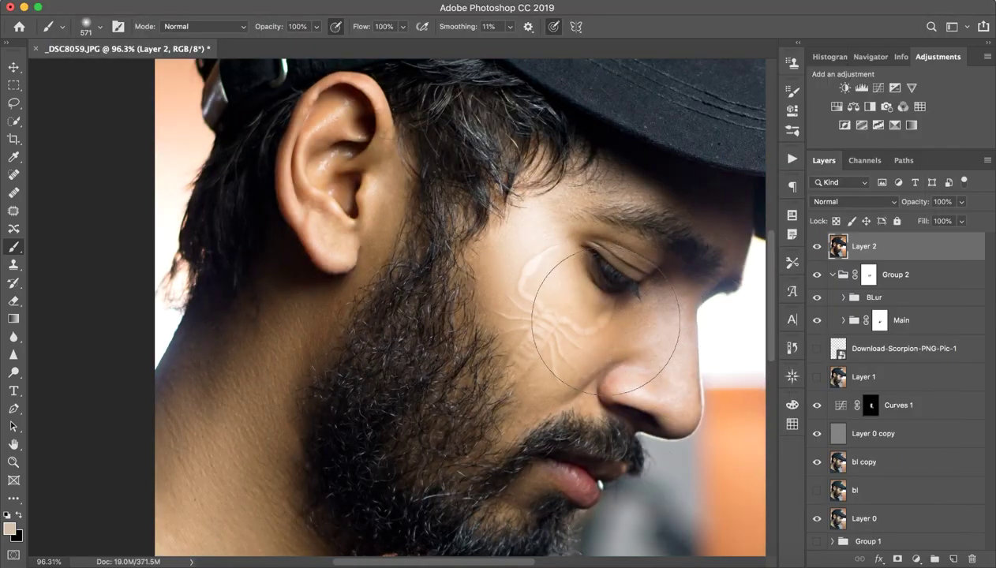
pyautogui.press('z')
pyautogui.moveTo(609, 314)
pyautogui.mouseDown()
pyautogui.moveTo(547, 317)
pyautogui.moveTo(575, 324)
pyautogui.moveTo(415, 315)
pyautogui.mouseUp()
pyautogui.press('b')
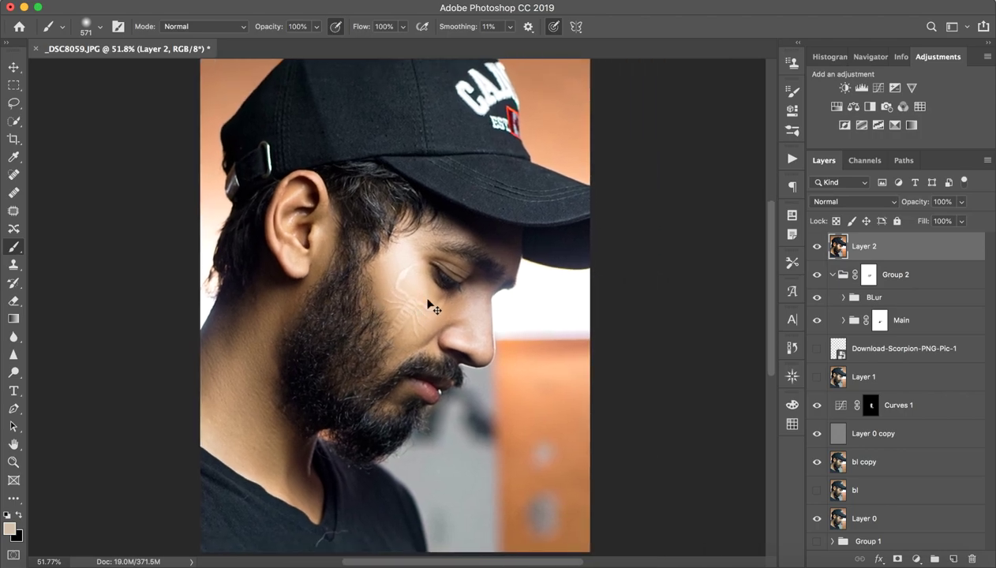
pyautogui.press('super+0')
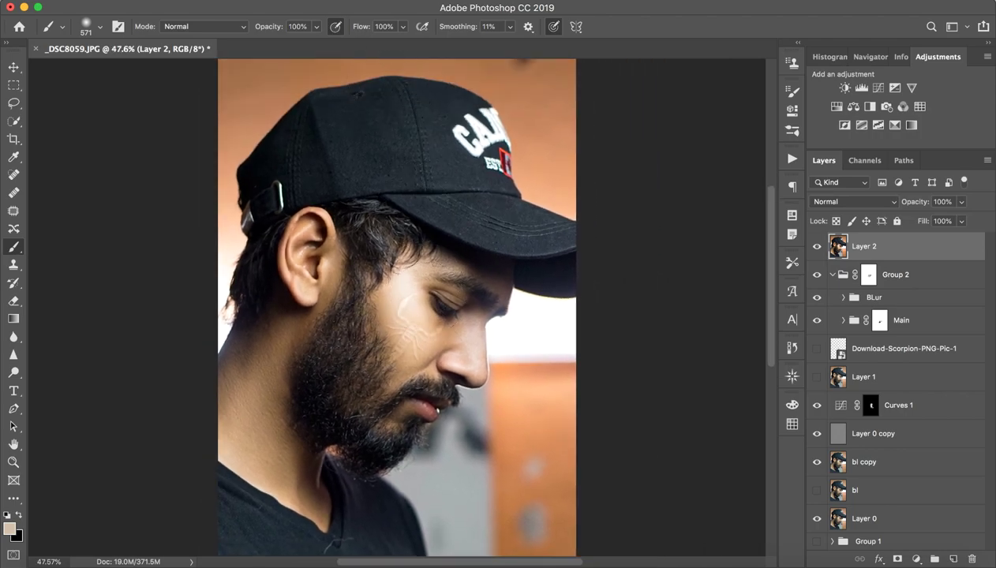
# - Open Nik Collection's Sharpener Pro 3 Output Sharpener on Layer 2 and centre its preview on the scorpion
pyautogui.click(347, 2)
pyautogui.moveTo(500, 328)
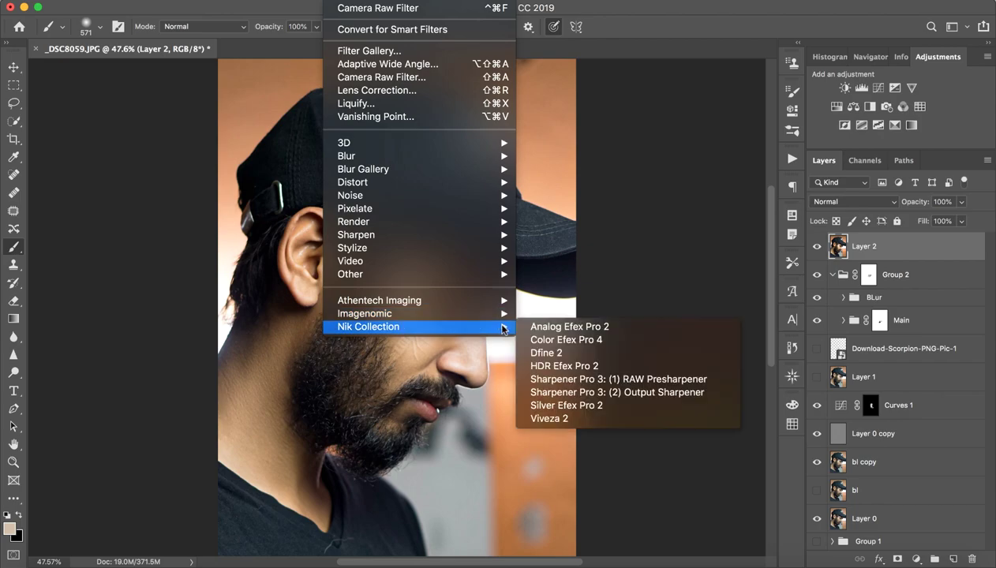
pyautogui.click(569, 392)
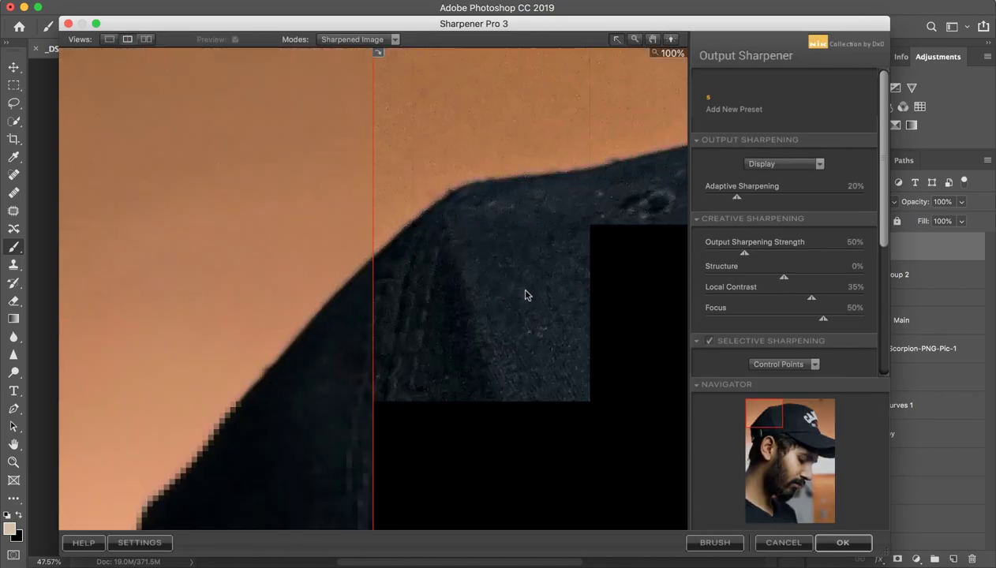
pyautogui.moveTo(787, 420); pyautogui.dragTo(785, 450)
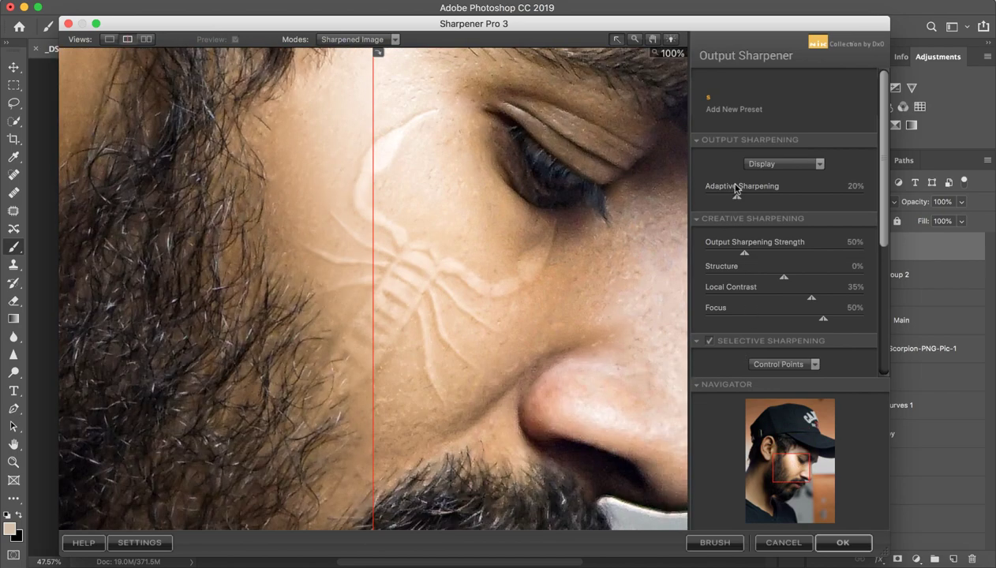
# - Apply output sharpening with Output Sharpening Strength 71%, Structure 14%, Local Contrast 22% and Focus 49%
pyautogui.click(763, 249)
pyautogui.moveTo(762, 252); pyautogui.dragTo(747, 247)
pyautogui.click(748, 250)
pyautogui.click(760, 252)
pyautogui.moveTo(799, 279); pyautogui.dragTo(816, 279)
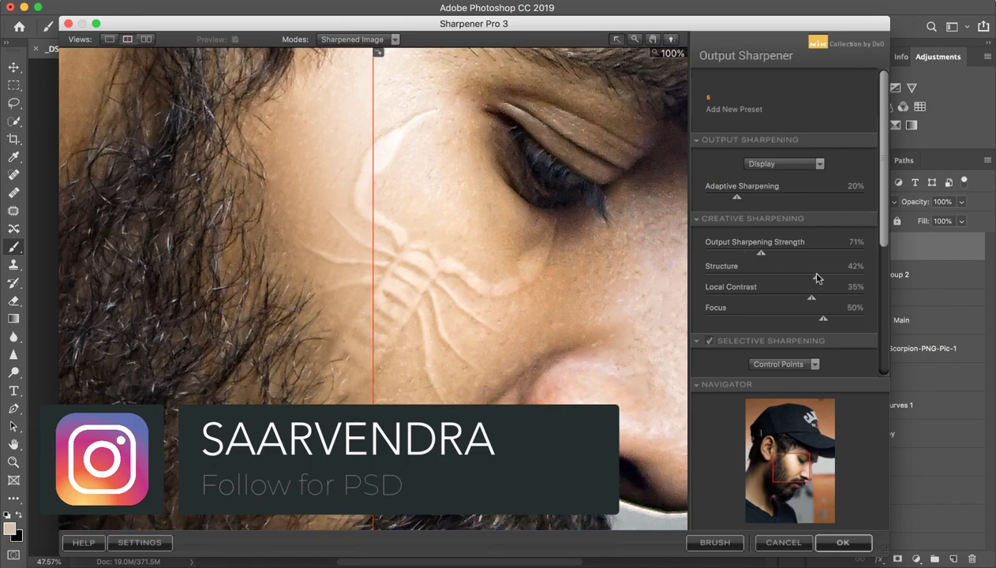
pyautogui.click(804, 277)
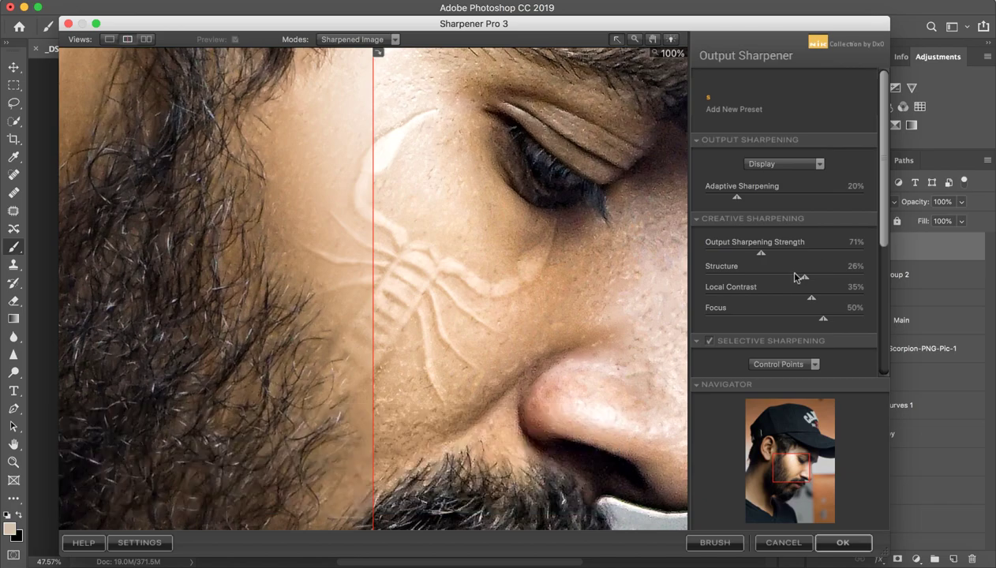
pyautogui.click(798, 298)
pyautogui.click(796, 318)
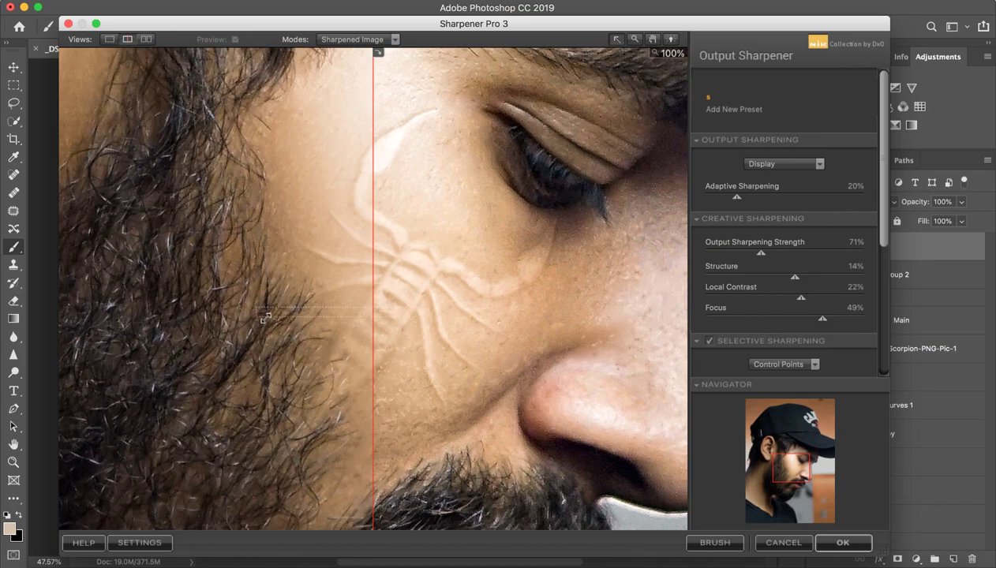
pyautogui.moveTo(800, 466)
pyautogui.mouseDown()
pyautogui.moveTo(783, 464)
pyautogui.moveTo(810, 468)
pyautogui.moveTo(796, 474)
pyautogui.mouseUp()
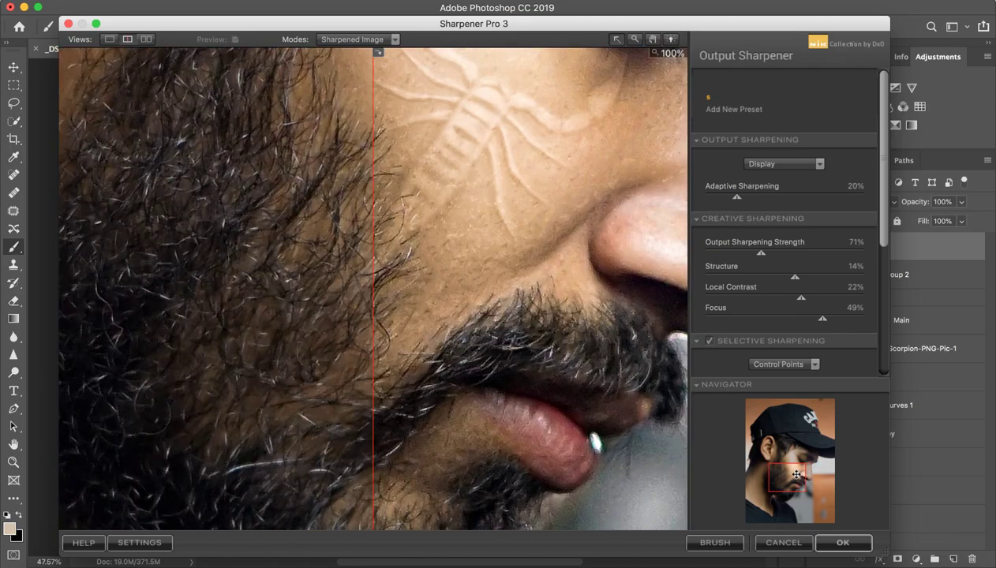
pyautogui.click(842, 543)
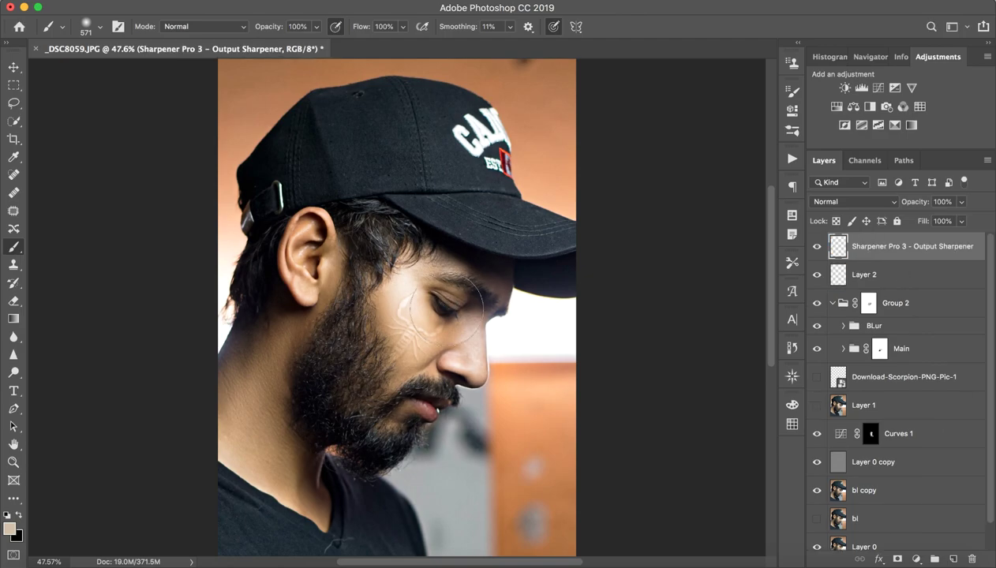
# - Lower the Sharpener Pro 3 - Output Sharpener layer's opacity to 47%
pyautogui.press('z')
pyautogui.moveTo(393, 338); pyautogui.dragTo(444, 334)
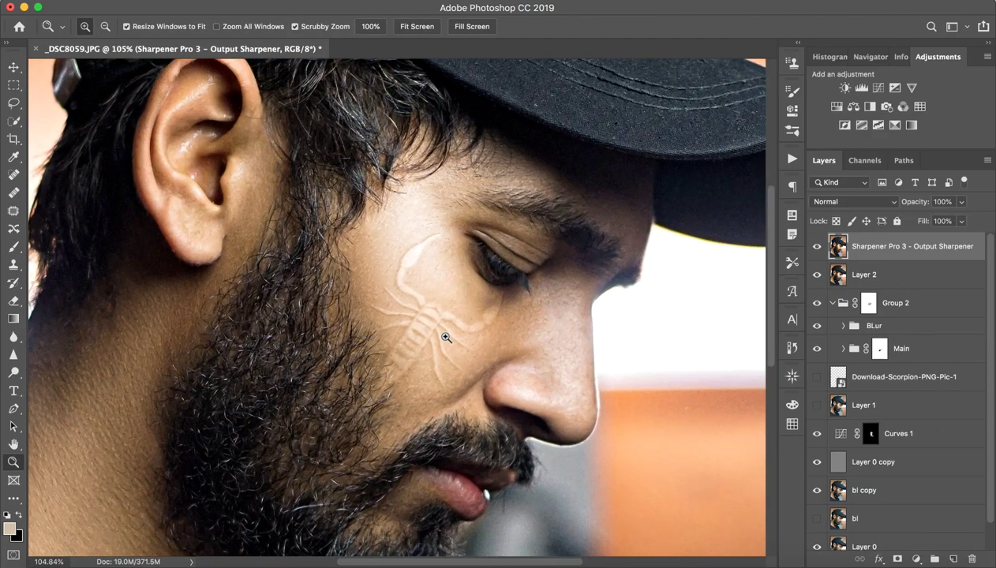
pyautogui.press('b')
pyautogui.moveTo(922, 201); pyautogui.dragTo(899, 206)
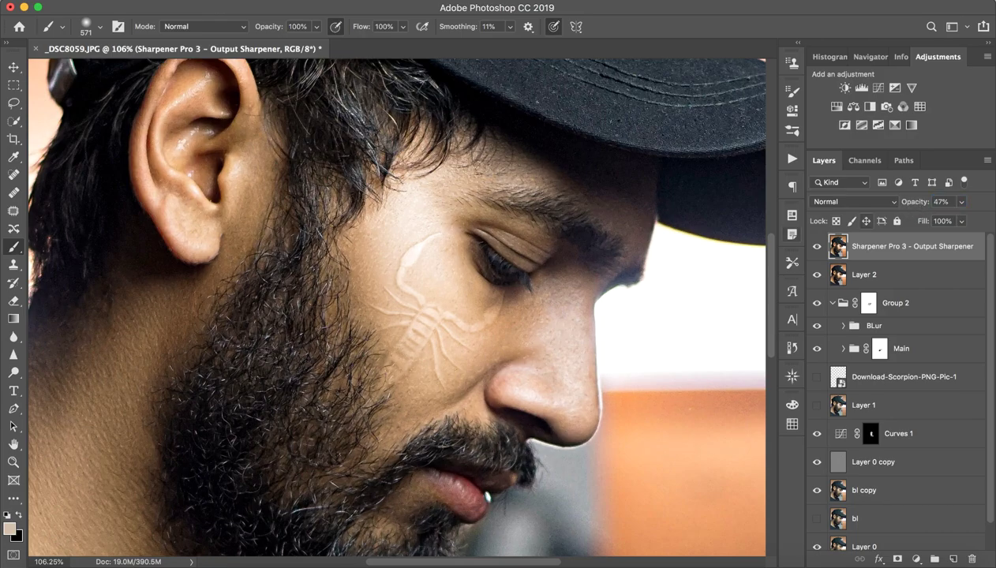
# - Lighten the scorpion's stinger with a size 51 Dodge tool, using the Highlights range and 17% exposure
pyautogui.press('z')
pyautogui.moveTo(587, 279); pyautogui.dragTo(511, 292)
pyautogui.press('b')
pyautogui.press('z')
pyautogui.moveTo(384, 310); pyautogui.dragTo(495, 303)
pyautogui.press('b')
pyautogui.moveTo(511, 418); pyautogui.dragTo(486, 328)
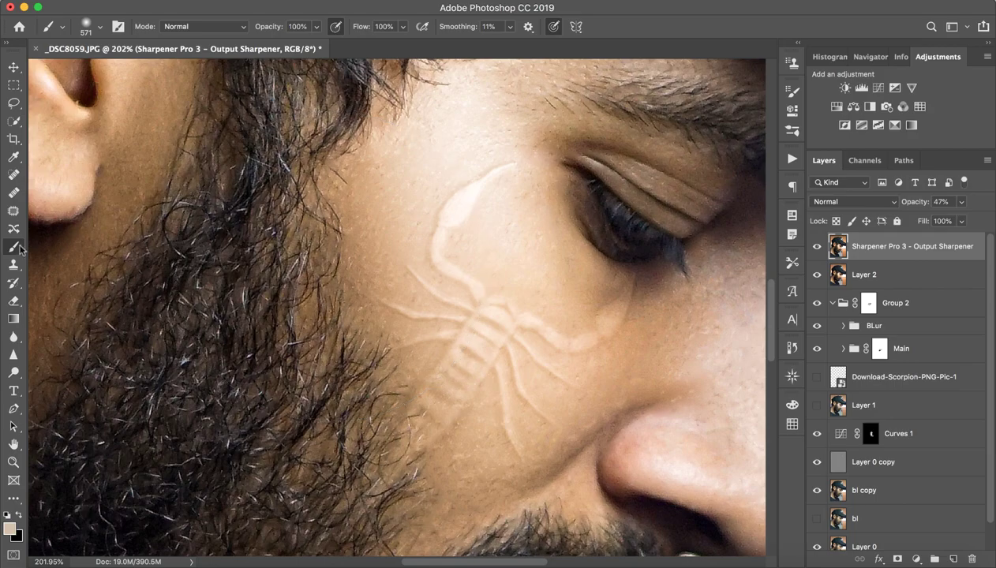
pyautogui.click(13, 372)
pyautogui.moveTo(570, 281)
pyautogui.mouseDown()
pyautogui.moveTo(473, 269)
pyautogui.moveTo(306, 273)
pyautogui.mouseUp()
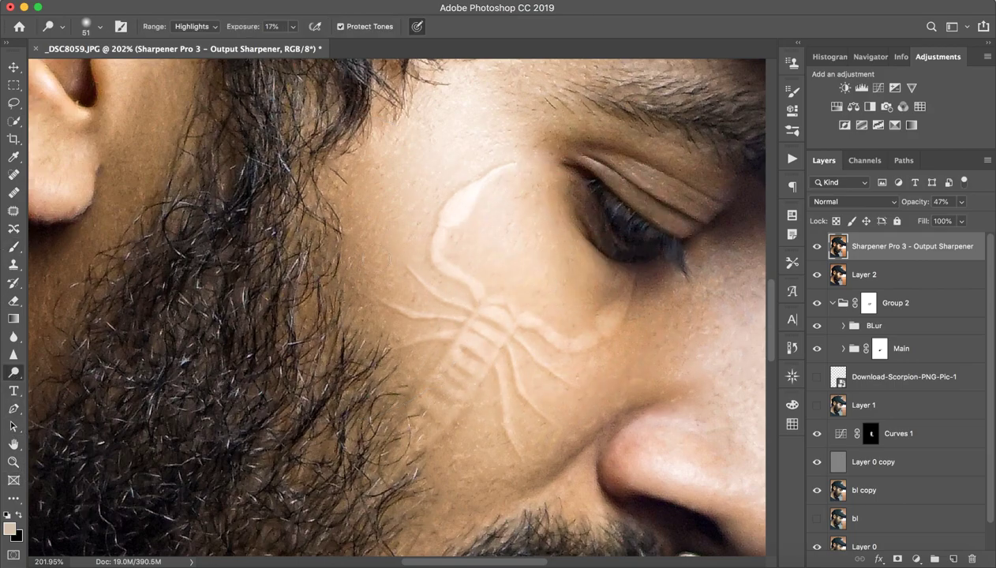
pyautogui.moveTo(452, 213); pyautogui.dragTo(472, 208)
pyautogui.moveTo(456, 211)
pyautogui.mouseDown()
pyautogui.moveTo(476, 211)
pyautogui.moveTo(466, 215)
pyautogui.mouseUp()
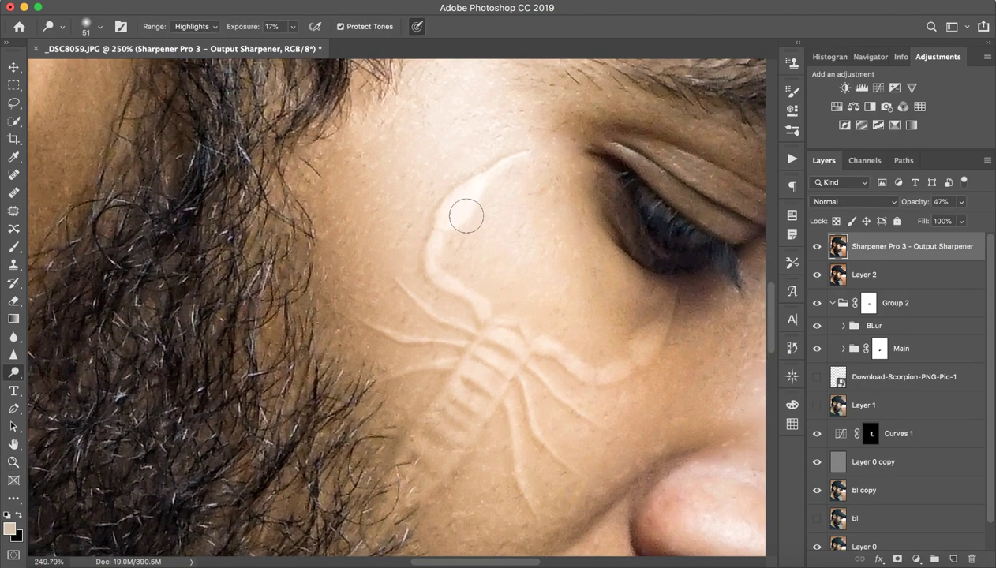
# - Dodge the highlights along the scorpion's tail and front claw with a fine size 16 tip
pyautogui.press('b')
pyautogui.moveTo(520, 247)
pyautogui.mouseDown()
pyautogui.moveTo(413, 261)
pyautogui.moveTo(279, 252)
pyautogui.mouseUp()
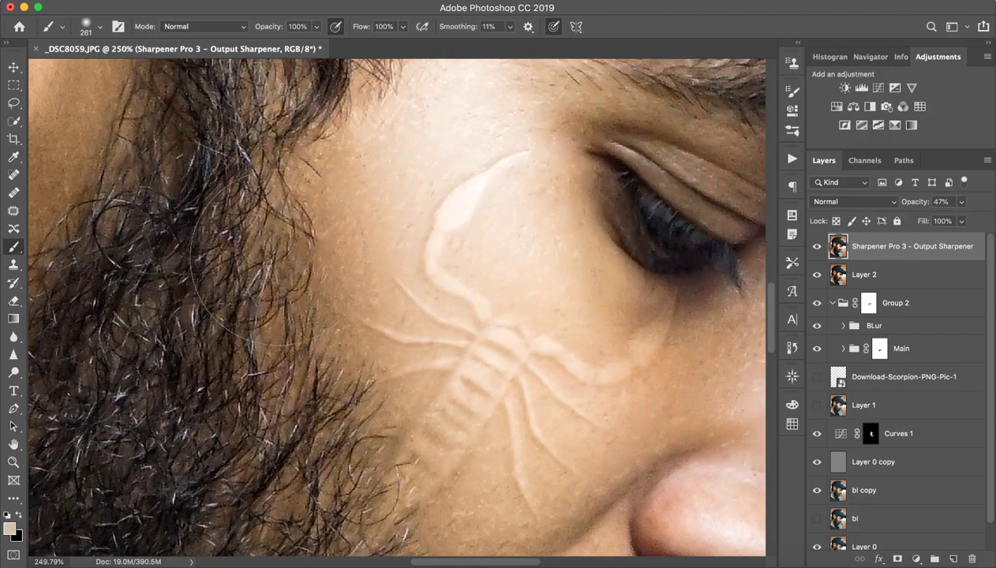
pyautogui.moveTo(451, 282); pyautogui.dragTo(308, 285)
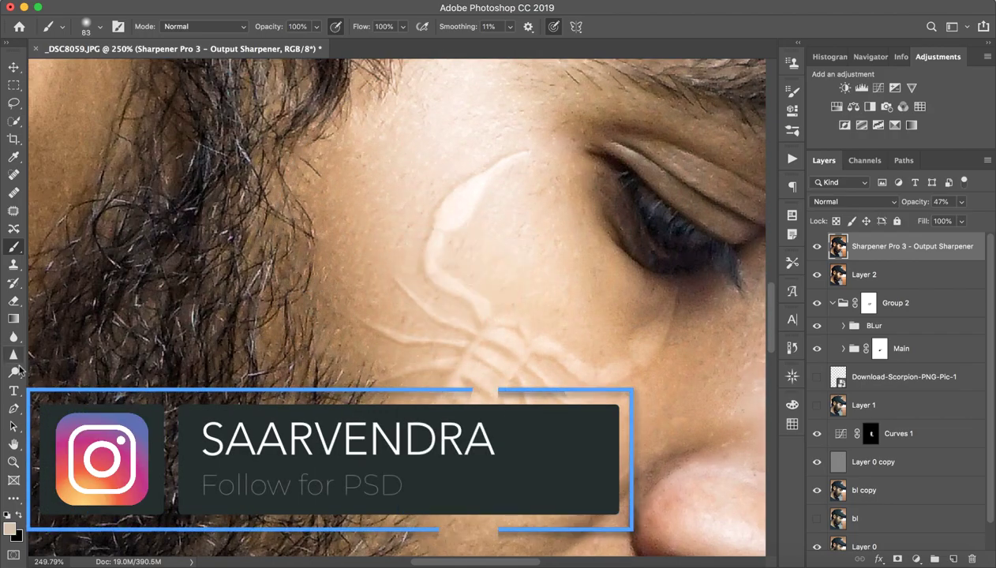
pyautogui.click(15, 370)
pyautogui.moveTo(415, 326); pyautogui.dragTo(387, 329)
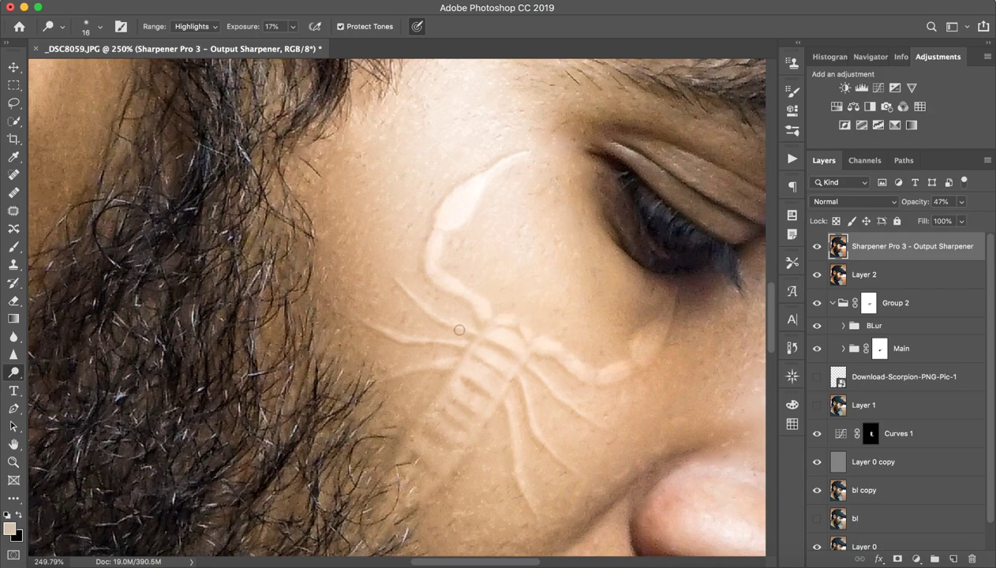
# - Dodge the highlights on the scorpion's legs and body segments at size 16 and 17% exposure
pyautogui.press('z')
pyautogui.moveTo(418, 336); pyautogui.dragTo(454, 341)
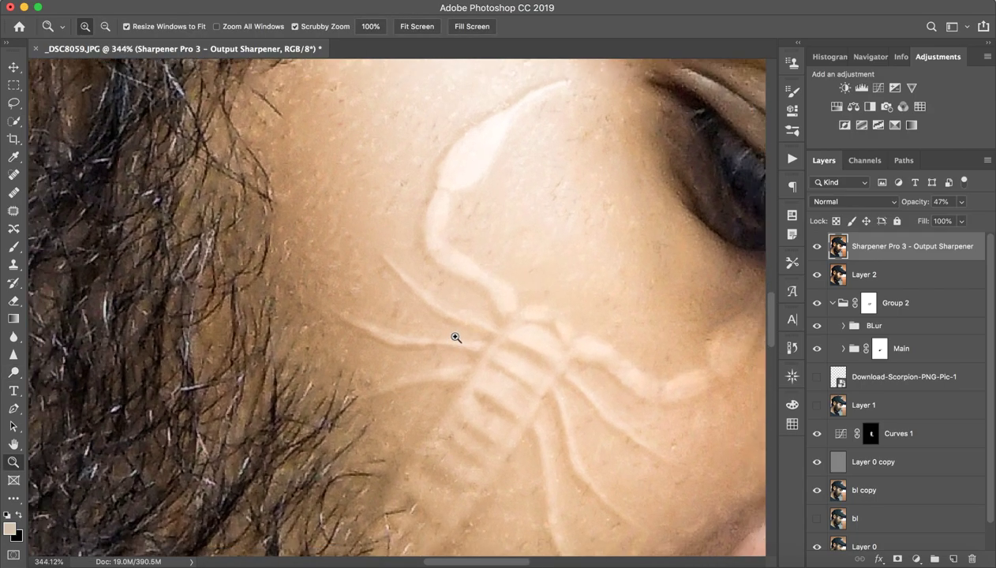
pyautogui.press('o')
pyautogui.moveTo(393, 275)
pyautogui.mouseDown()
pyautogui.moveTo(449, 322)
pyautogui.moveTo(475, 328)
pyautogui.moveTo(417, 288)
pyautogui.moveTo(478, 326)
pyautogui.moveTo(461, 343)
pyautogui.moveTo(408, 341)
pyautogui.moveTo(476, 349)
pyautogui.moveTo(376, 325)
pyautogui.mouseUp()
pyautogui.moveTo(543, 386)
pyautogui.mouseDown()
pyautogui.moveTo(559, 418)
pyautogui.moveTo(575, 383)
pyautogui.moveTo(509, 333)
pyautogui.moveTo(509, 375)
pyautogui.moveTo(531, 387)
pyautogui.moveTo(488, 386)
pyautogui.mouseUp()
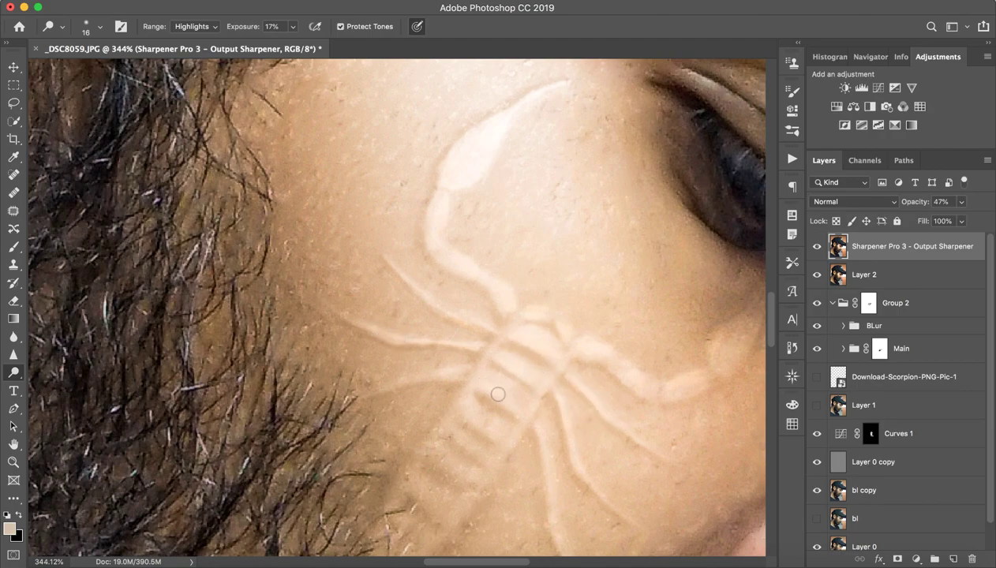
pyautogui.scroll(-3, 489, 387)
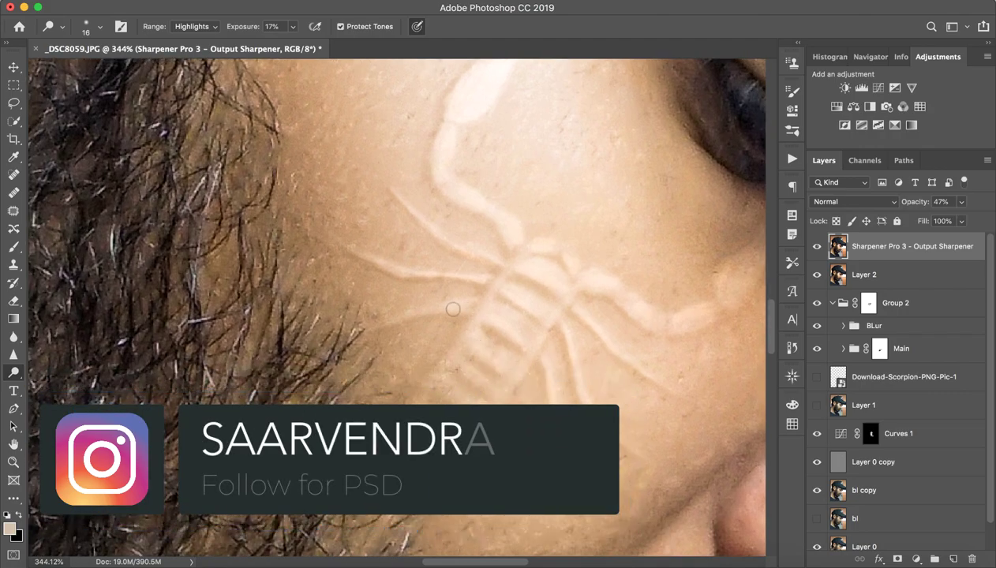
# - Examine how the brightened scorpion blends with the face in the whole portrait and in close-up
pyautogui.press('z')
pyautogui.moveTo(566, 322); pyautogui.dragTo(478, 316)
pyautogui.press('o')
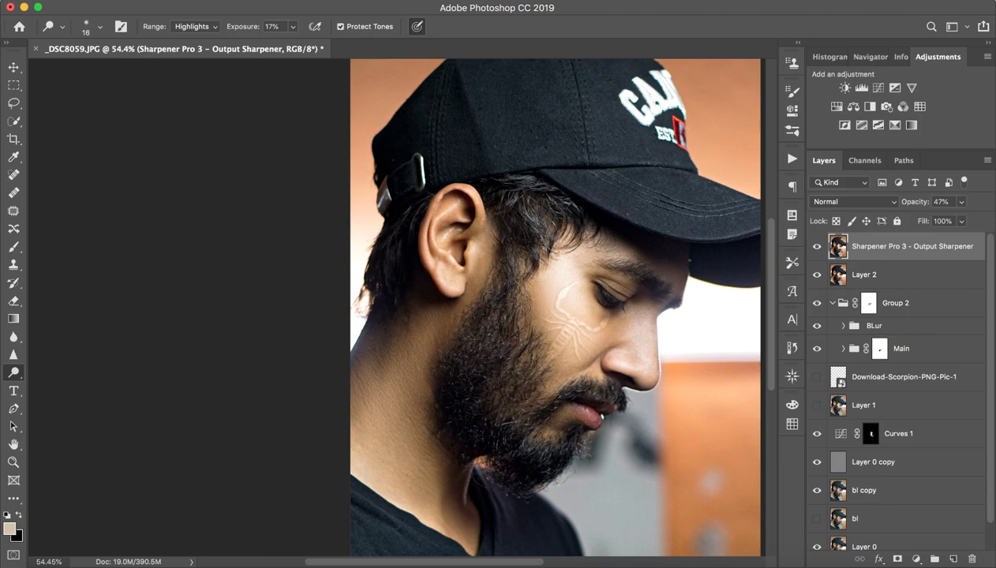
pyautogui.press('z')
pyautogui.moveTo(631, 337)
pyautogui.mouseDown()
pyautogui.moveTo(562, 322)
pyautogui.moveTo(456, 322)
pyautogui.moveTo(467, 338)
pyautogui.moveTo(558, 300)
pyautogui.moveTo(527, 309)
pyautogui.moveTo(539, 306)
pyautogui.mouseUp()
pyautogui.press('o')
pyautogui.press('z')
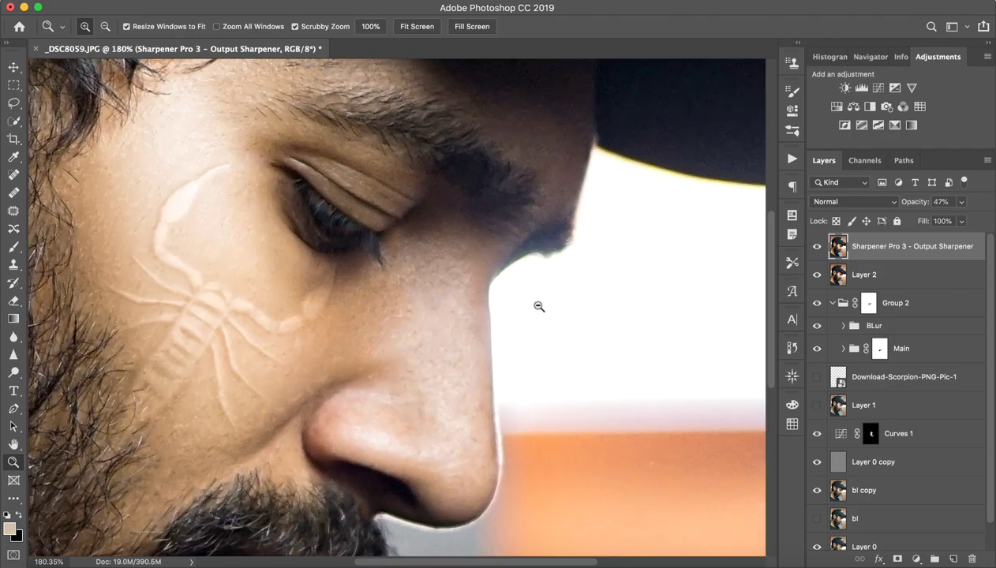
pyautogui.moveTo(394, 308); pyautogui.dragTo(519, 290)
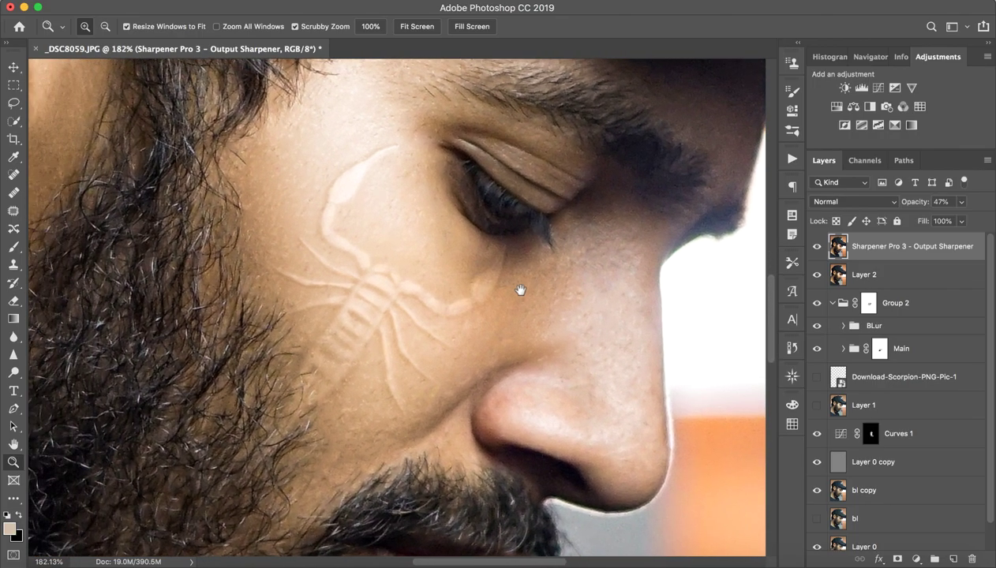
# - Retouch the skin between the scorpion's claw and the eye with the Spot Healing Brush in Darken mode
pyautogui.click(14, 263)
pyautogui.click(13, 175)
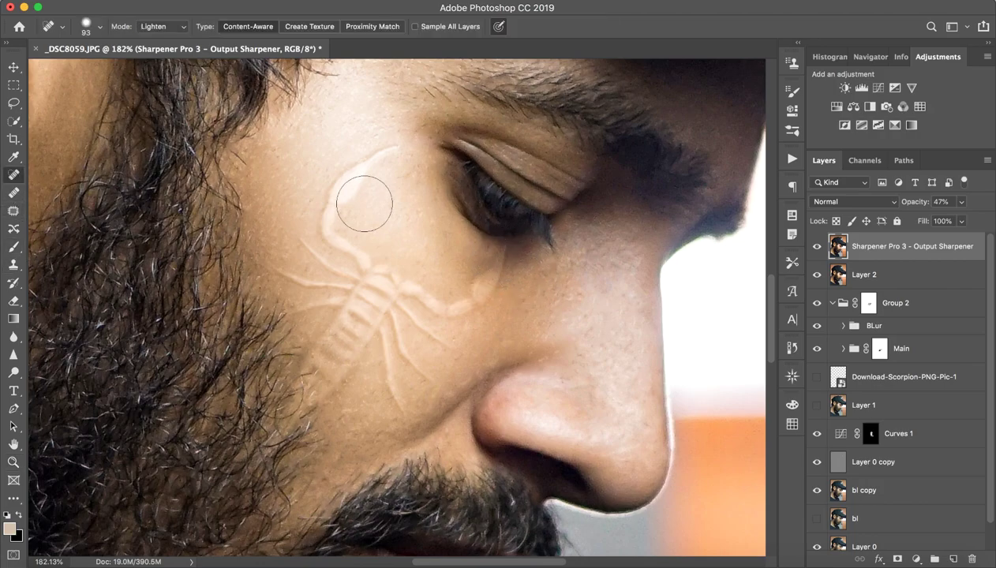
pyautogui.click(158, 26)
pyautogui.click(154, 15)
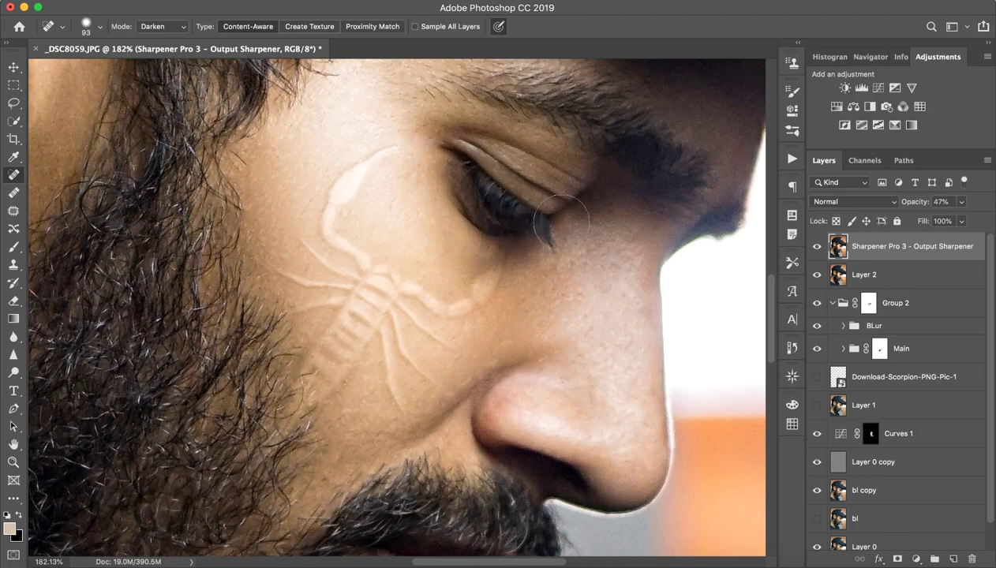
pyautogui.click(489, 270)
pyautogui.moveTo(502, 281)
pyautogui.mouseDown()
pyautogui.moveTo(526, 283)
pyautogui.moveTo(523, 255)
pyautogui.mouseUp()
pyautogui.moveTo(512, 270); pyautogui.dragTo(493, 275)
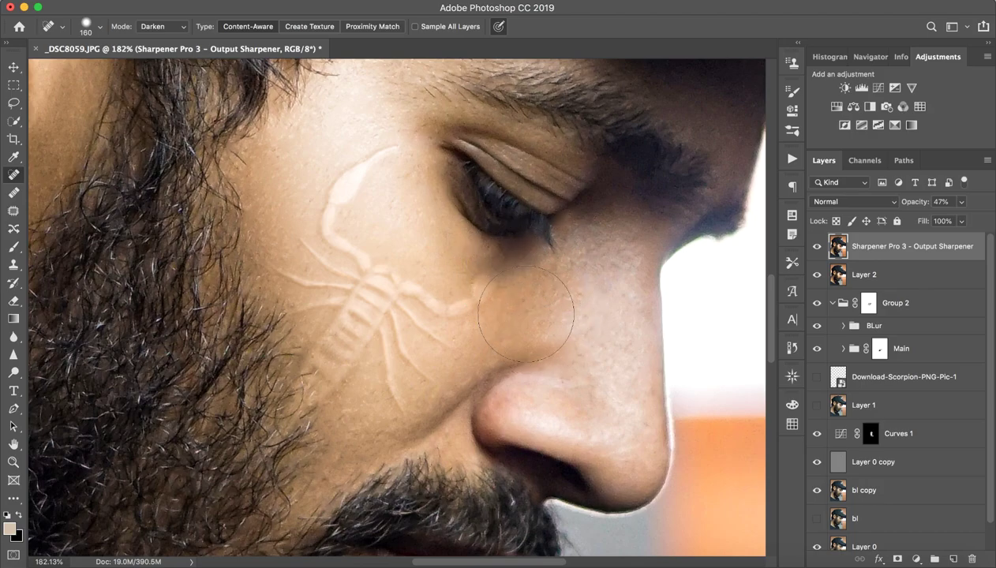
pyautogui.moveTo(476, 278)
pyautogui.mouseDown()
pyautogui.moveTo(512, 258)
pyautogui.moveTo(493, 271)
pyautogui.moveTo(498, 288)
pyautogui.moveTo(505, 260)
pyautogui.mouseUp()
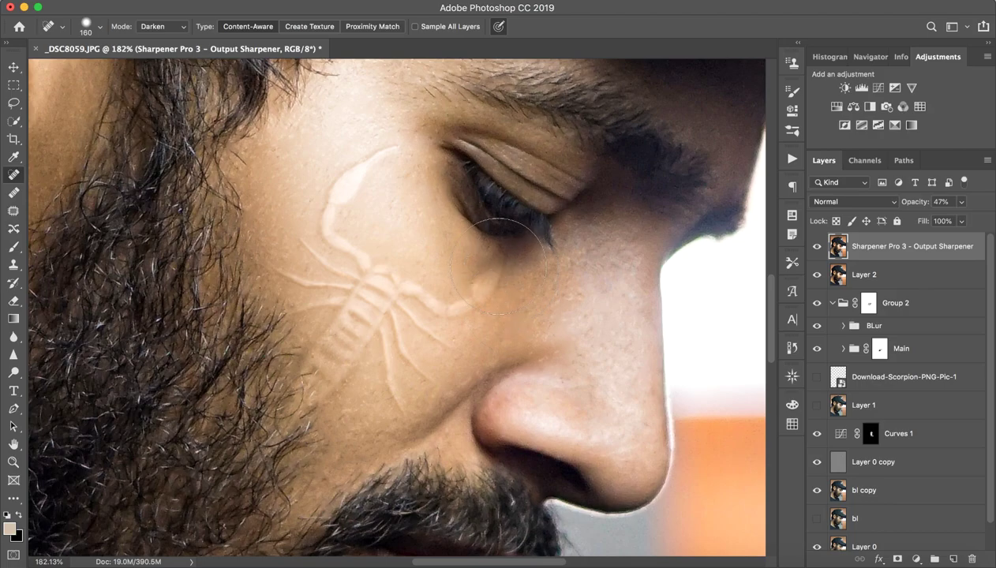
# - Heal the skin under the eye, along the side of the nose and on the fold beside the nostril
pyautogui.moveTo(511, 257); pyautogui.dragTo(544, 245)
pyautogui.moveTo(532, 290); pyautogui.dragTo(559, 278)
pyautogui.moveTo(526, 317); pyautogui.dragTo(539, 303)
pyautogui.moveTo(527, 342)
pyautogui.mouseDown()
pyautogui.moveTo(542, 335)
pyautogui.moveTo(556, 348)
pyautogui.mouseUp()
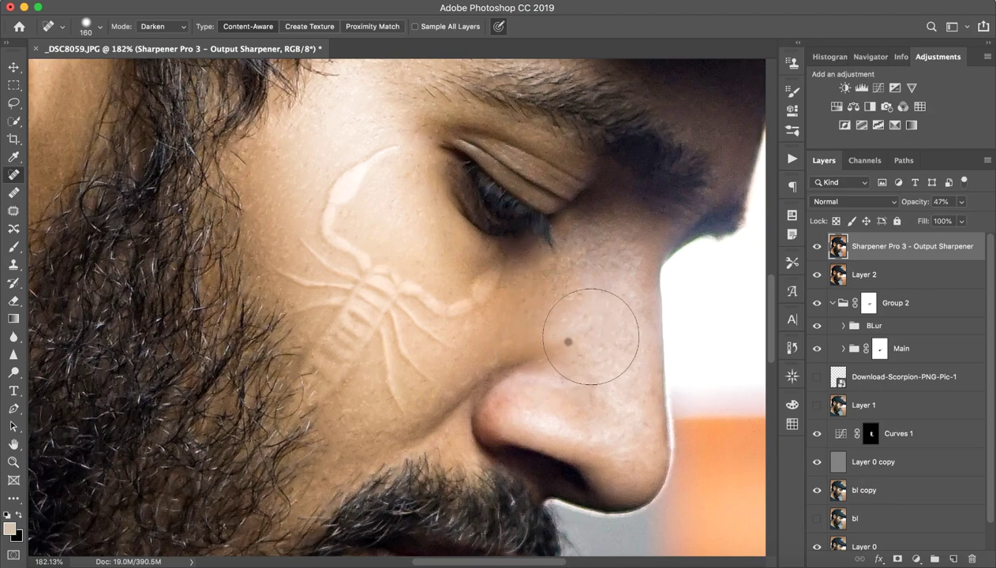
pyautogui.moveTo(494, 327)
pyautogui.mouseDown()
pyautogui.moveTo(455, 346)
pyautogui.moveTo(435, 379)
pyautogui.mouseUp()
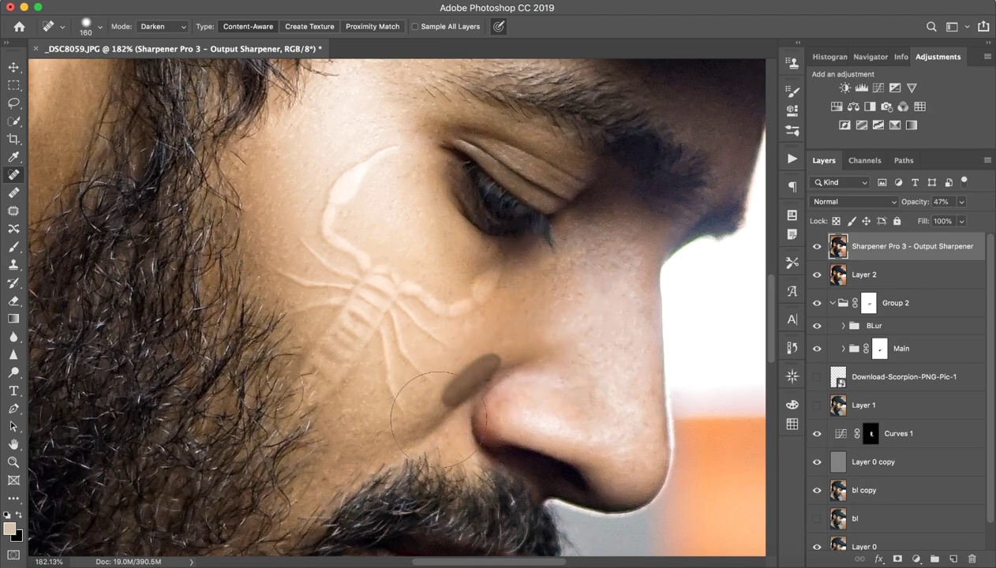
# - Heal the blemishes around the scorpion's segmented lower body and its legs down to the beard edge
pyautogui.moveTo(352, 341)
pyautogui.mouseDown()
pyautogui.moveTo(322, 381)
pyautogui.moveTo(337, 391)
pyautogui.moveTo(303, 424)
pyautogui.mouseUp()
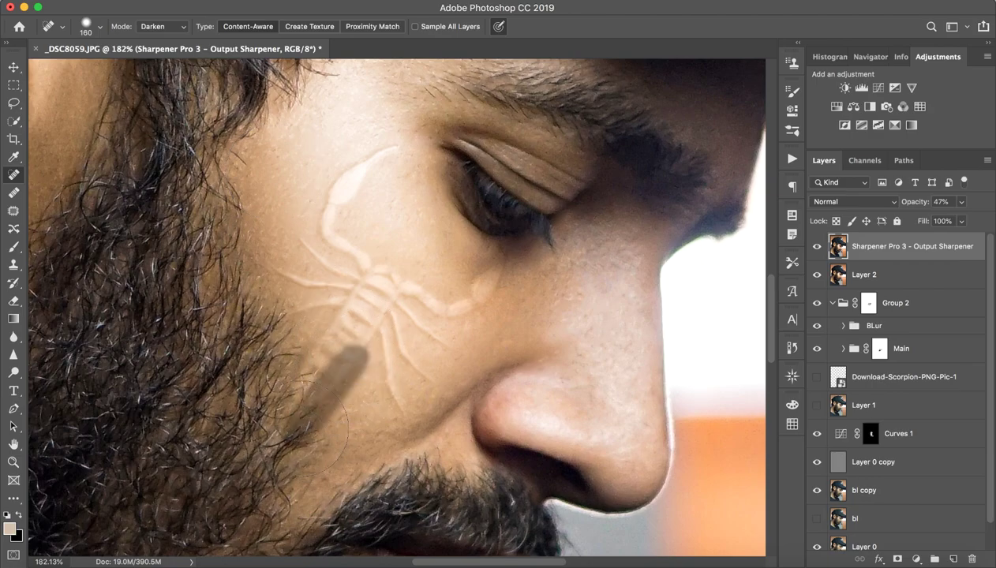
pyautogui.moveTo(371, 339); pyautogui.dragTo(367, 366)
pyautogui.moveTo(338, 318); pyautogui.dragTo(311, 321)
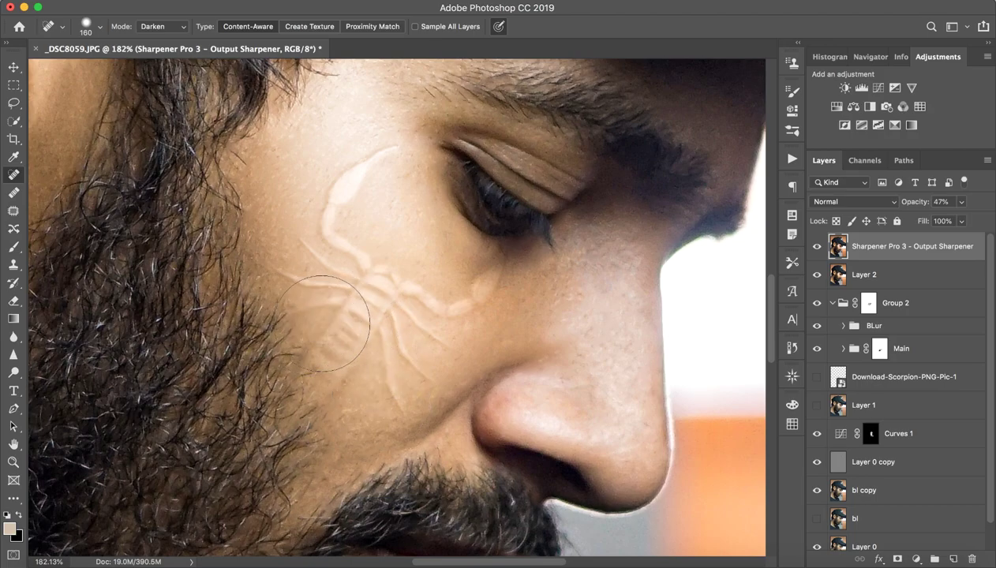
pyautogui.moveTo(390, 332); pyautogui.dragTo(401, 398)
pyautogui.click(385, 381)
pyautogui.moveTo(418, 364); pyautogui.dragTo(431, 382)
pyautogui.click(434, 337)
# - Spot-heal the skin beside the scorpion's upper legs and around its curved limb near the temple
pyautogui.click(277, 271)
pyautogui.click(297, 243)
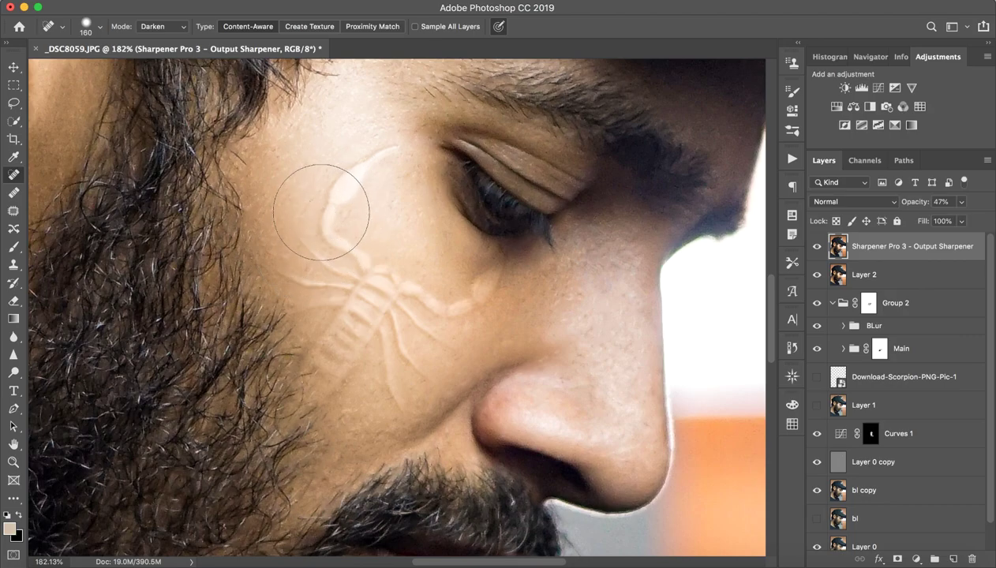
pyautogui.click(325, 184)
pyautogui.click(354, 158)
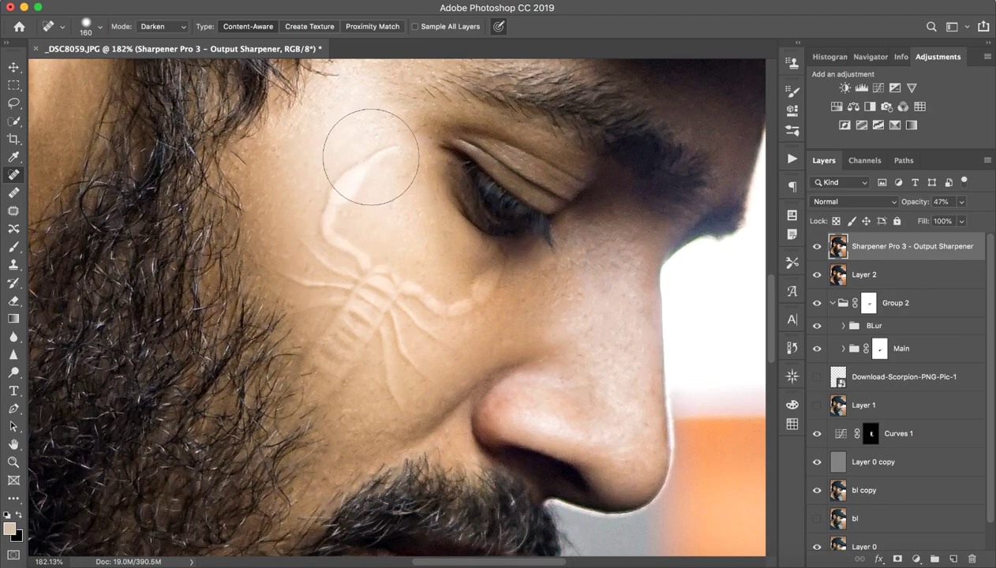
pyautogui.click(368, 157)
pyautogui.click(368, 156)
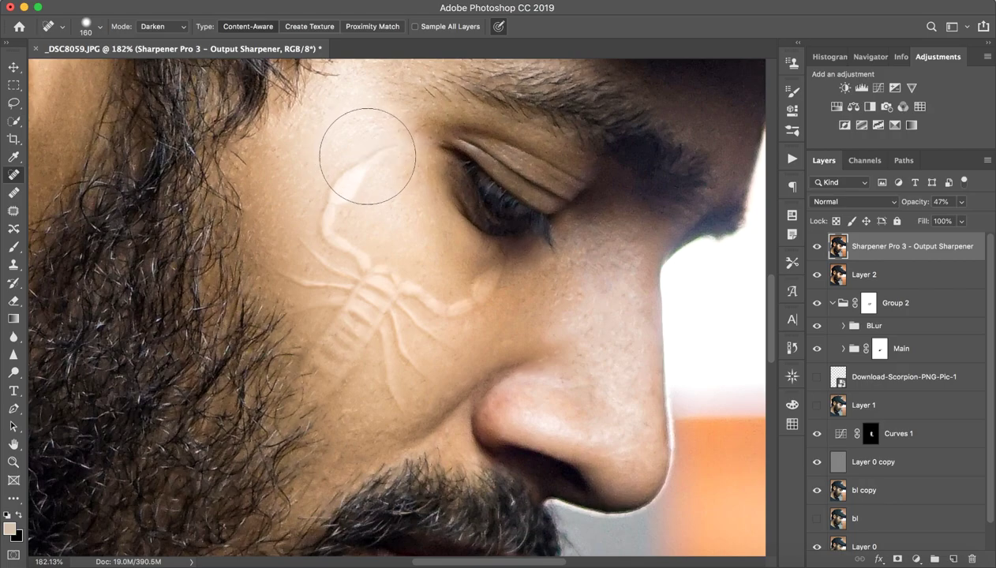
# - Stamp all visible layers onto a new top layer and open it in Color Efex Pro 4
pyautogui.press('z')
pyautogui.moveTo(457, 270); pyautogui.dragTo(391, 267)
pyautogui.press('j')
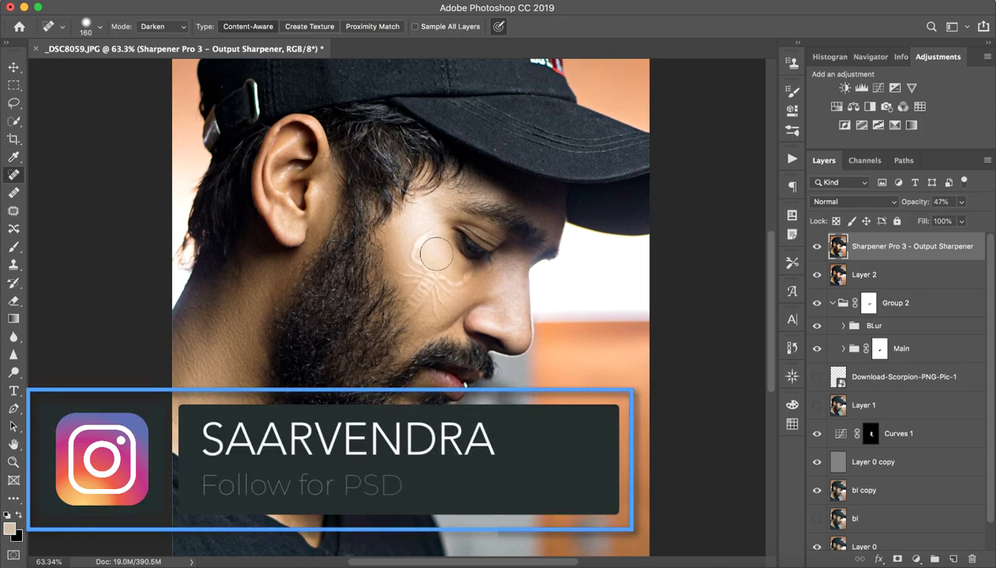
pyautogui.press('z')
pyautogui.moveTo(477, 304); pyautogui.dragTo(449, 302)
pyautogui.press('j')
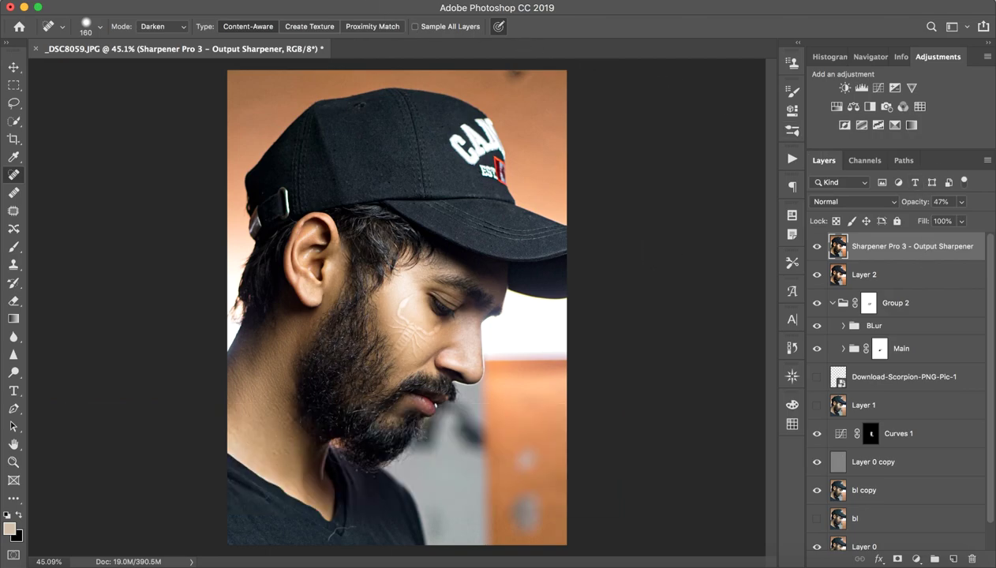
pyautogui.click(352, 2)
pyautogui.click(674, 290)
pyautogui.press('super+alt+shift+e')
pyautogui.click(352, 2)
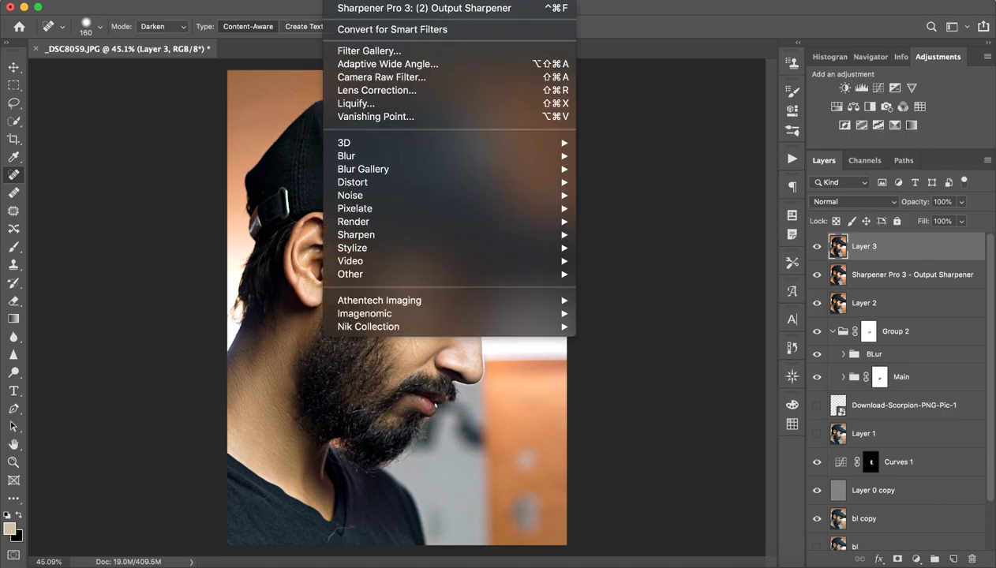
pyautogui.moveTo(536, 327)
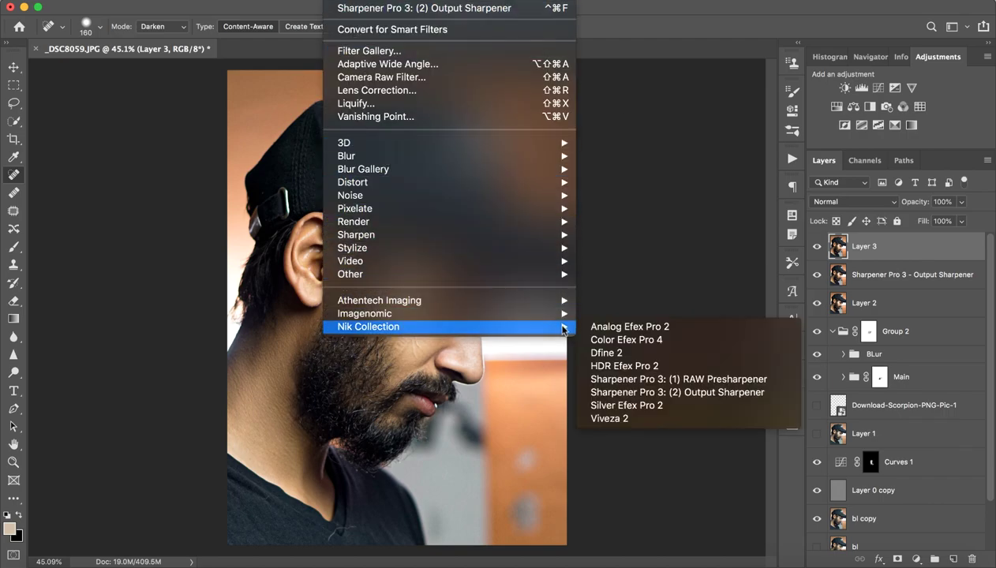
pyautogui.click(642, 341)
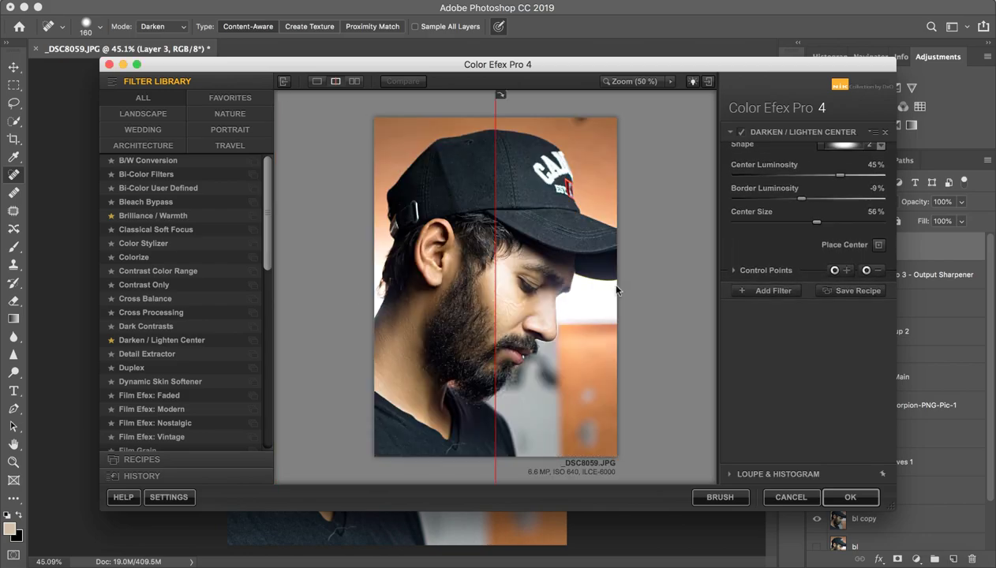
# - Set the Border Luminosity of the Darken / Lighten Center filter to -25%
pyautogui.moveTo(494, 315); pyautogui.dragTo(411, 334)
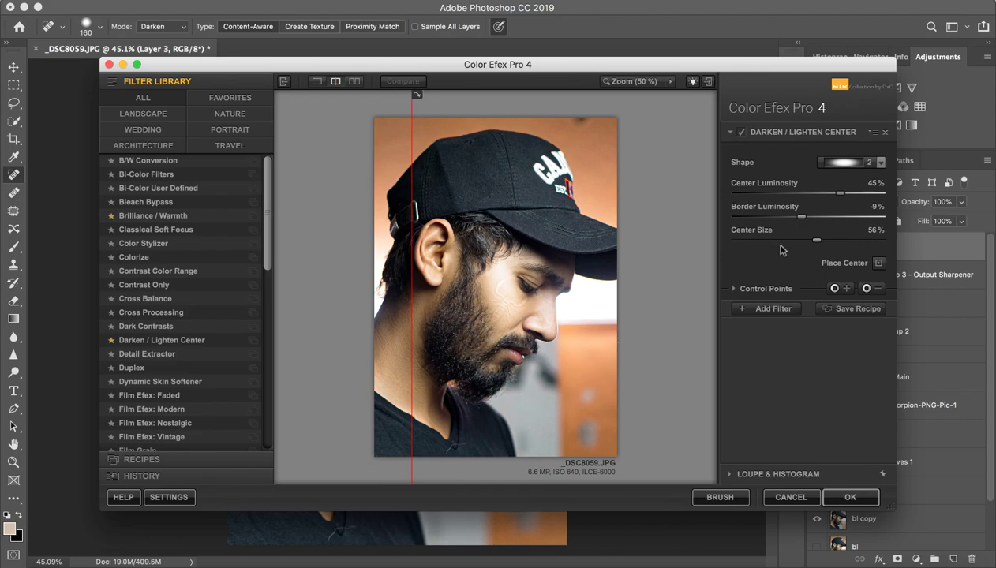
pyautogui.moveTo(776, 221); pyautogui.dragTo(809, 221)
pyautogui.click(792, 218)
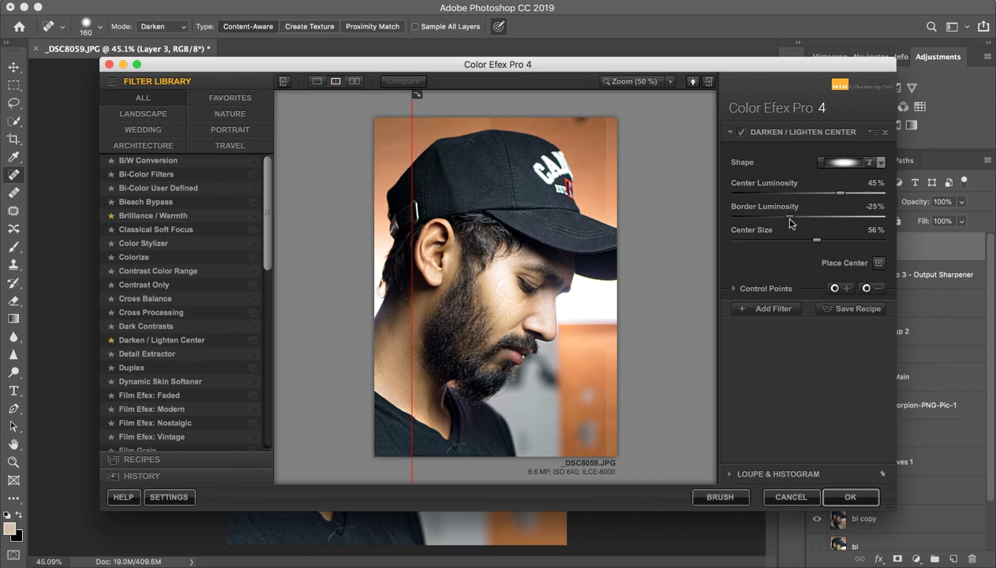
# - Add a Pro Contrast filter with 15% Correct Contrast, raise its Dynamic Contrast, and apply the grading
pyautogui.click(769, 309)
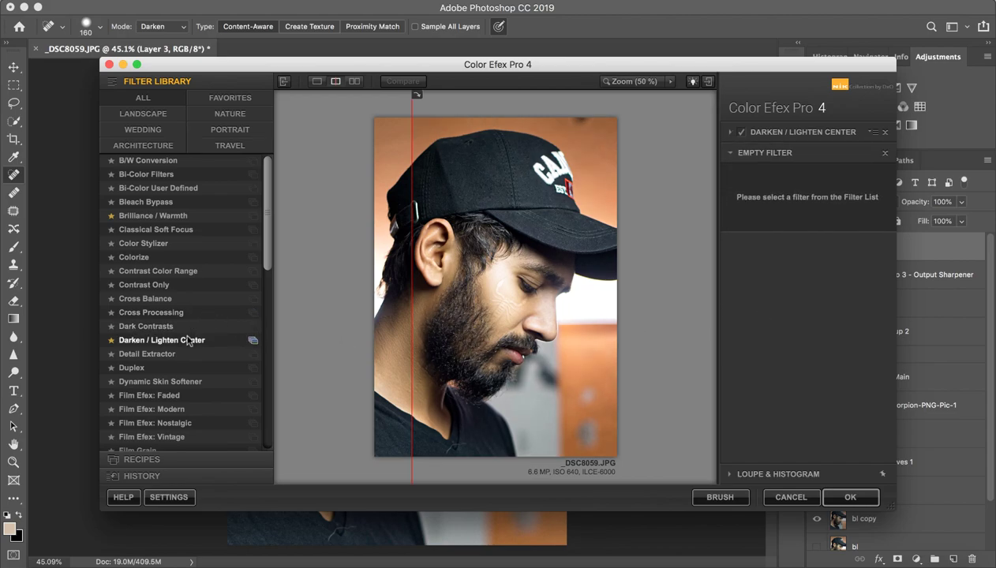
pyautogui.scroll(-12, 183, 335)
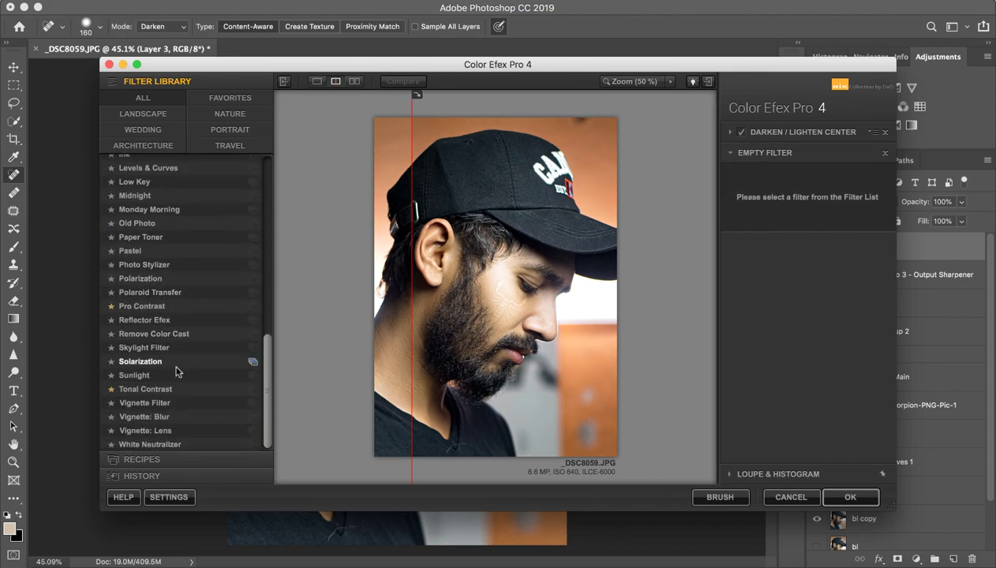
pyautogui.click(142, 306)
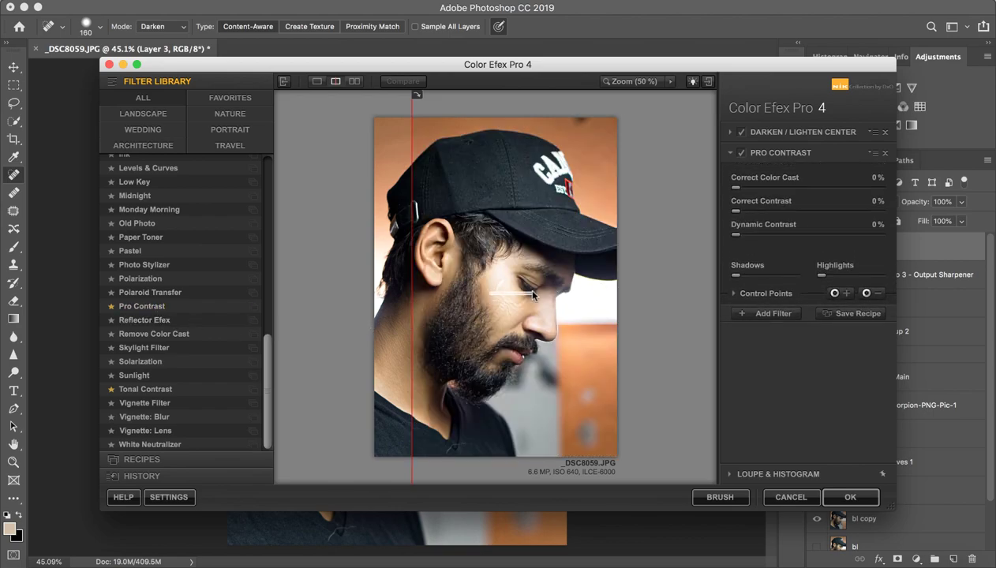
pyautogui.moveTo(411, 286); pyautogui.dragTo(467, 288)
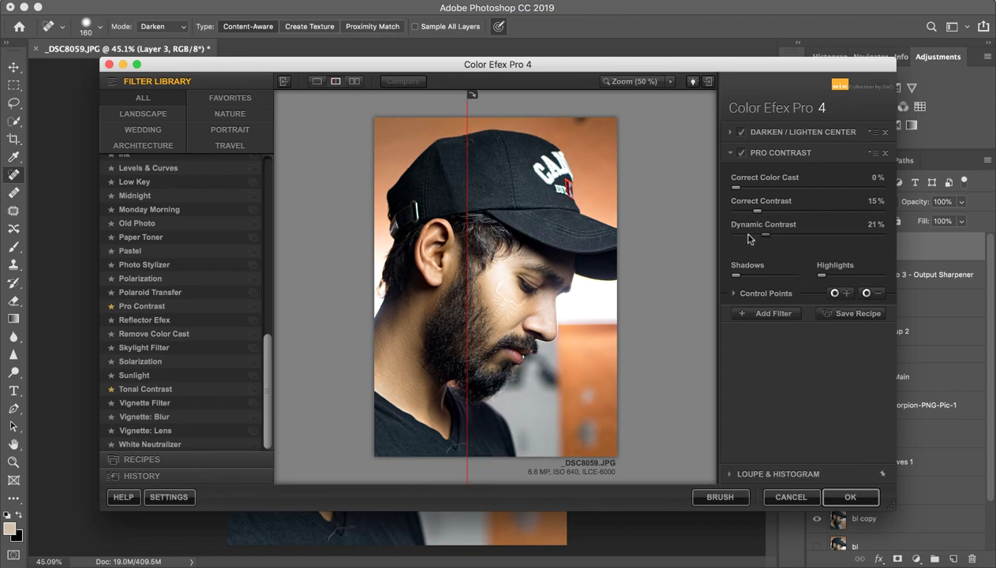
pyautogui.moveTo(776, 237); pyautogui.dragTo(781, 239)
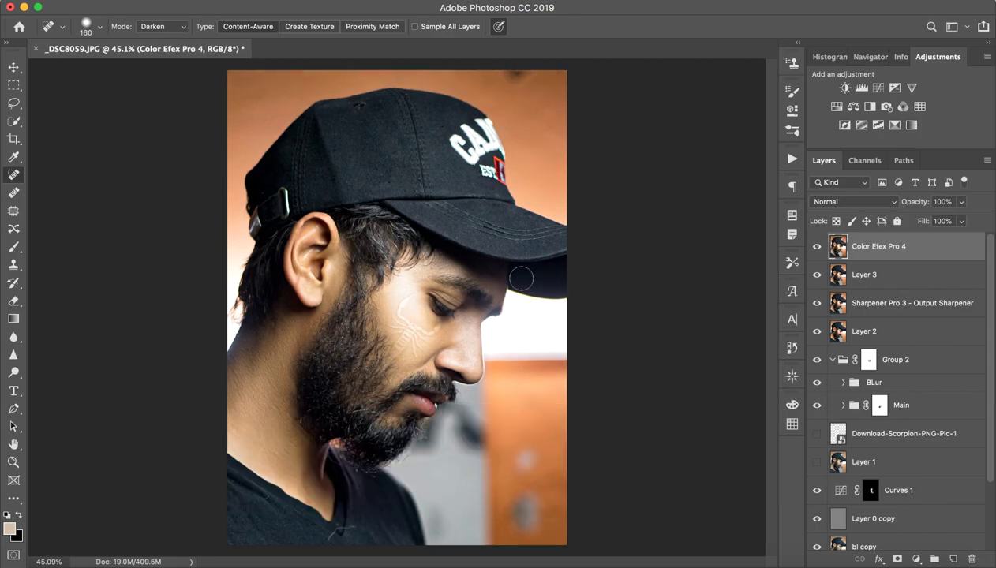
# - Examine the Color Efex Pro 4 grading on the face and across the whole portrait
pyautogui.press('z')
pyautogui.moveTo(422, 317)
pyautogui.mouseDown()
pyautogui.moveTo(508, 314)
pyautogui.moveTo(406, 310)
pyautogui.mouseUp()
pyautogui.press('j')
pyautogui.press('z')
pyautogui.moveTo(454, 335)
pyautogui.mouseDown()
pyautogui.moveTo(437, 336)
pyautogui.moveTo(454, 335)
pyautogui.mouseUp()
pyautogui.press('j')
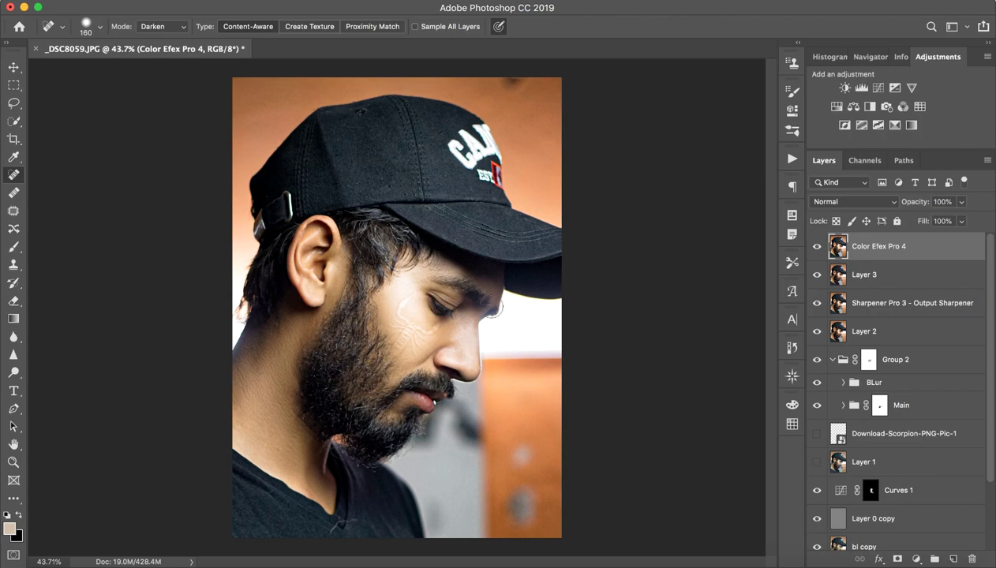